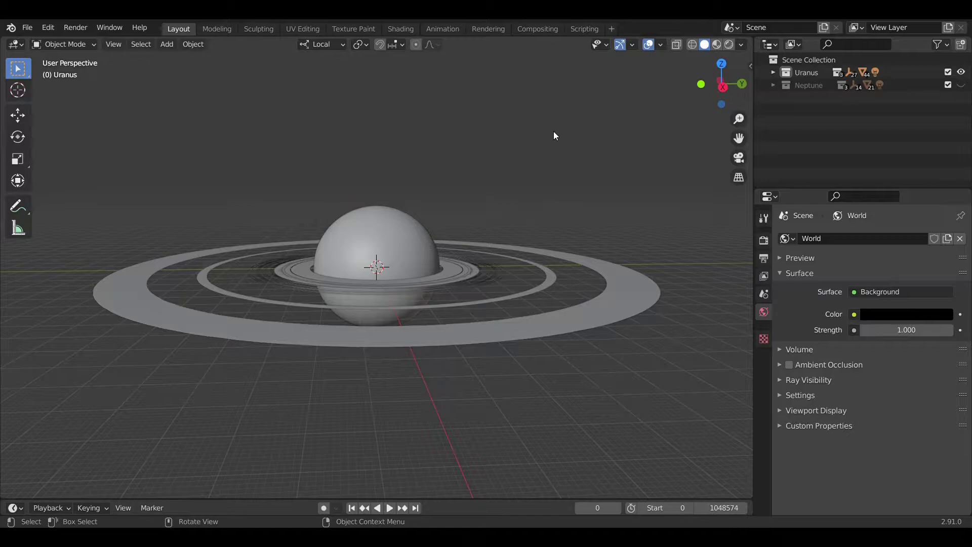
- Load the Planets.py driver script in the Text Editor and return the area to the 3D Viewport
left_click(18, 45)
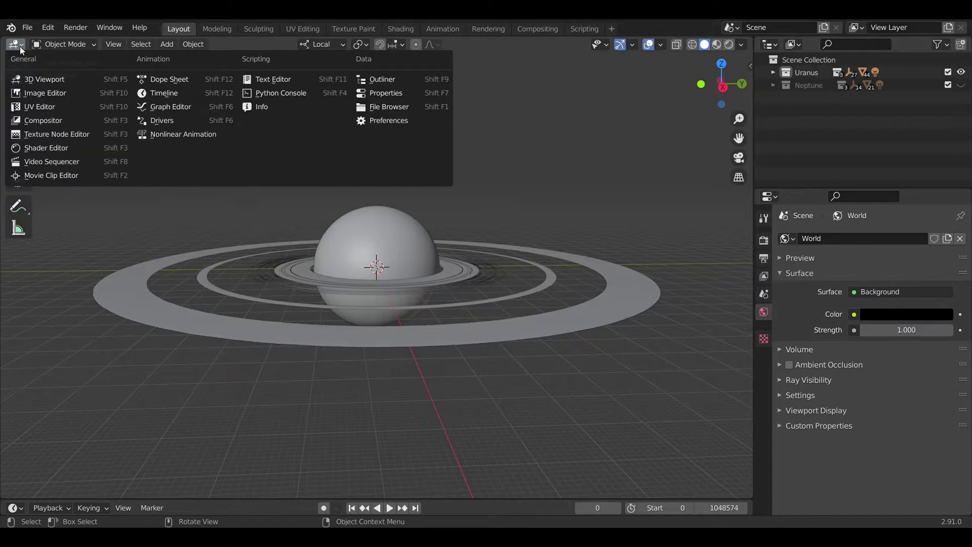
left_click(287, 81)
left_click(214, 46)
left_click(214, 48)
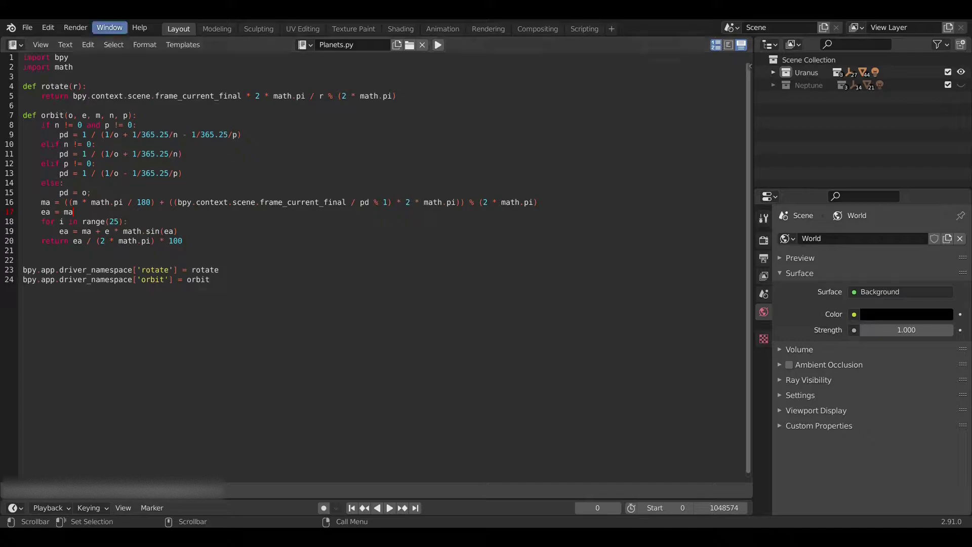
left_click(16, 45)
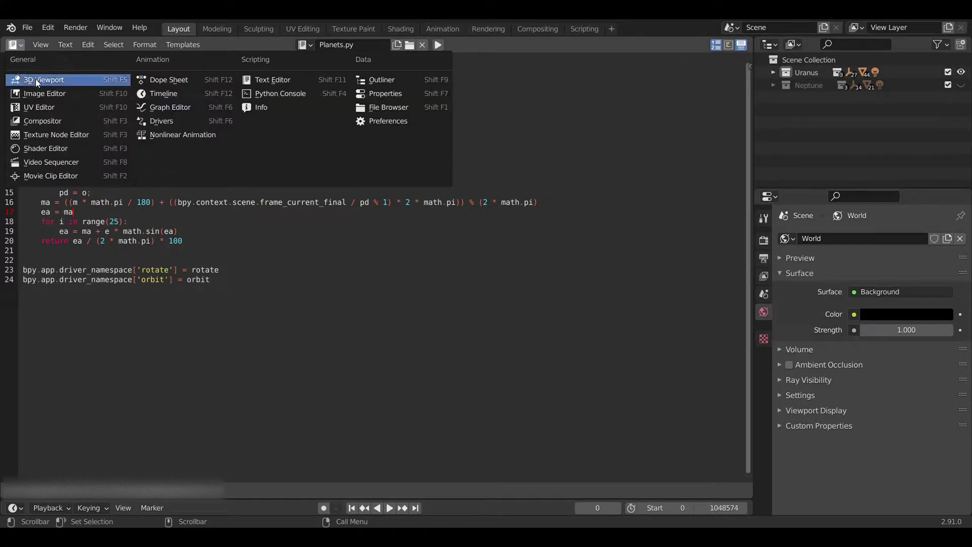
left_click(36, 78)
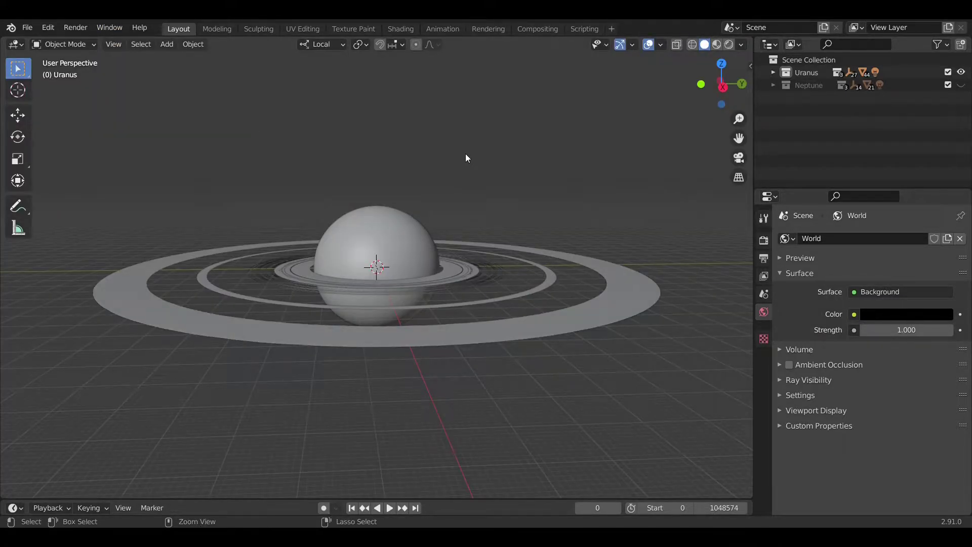
- Paste the two copied orbit curves into the Uranus collection and clear their rotation with Clear Delta enabled
key("ctrl+v")
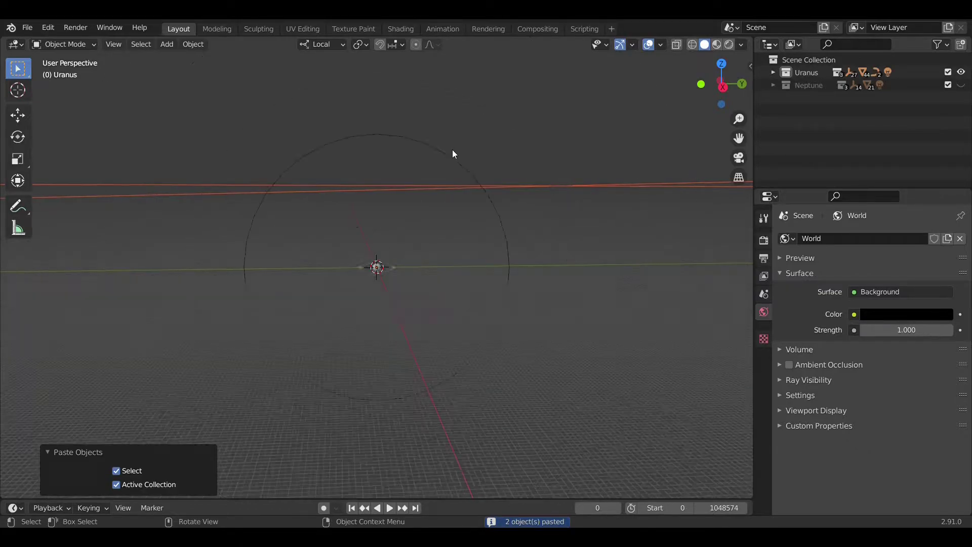
scroll(452, 150, "down", 5)
scroll(450, 148, "up", 4)
scroll(451, 148, "down", 6)
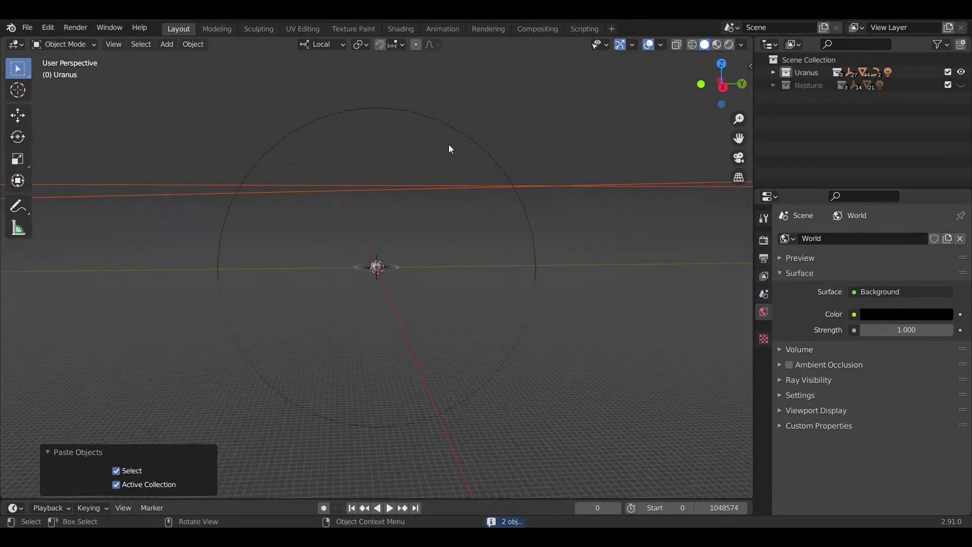
key("alt+r")
left_click(138, 483)
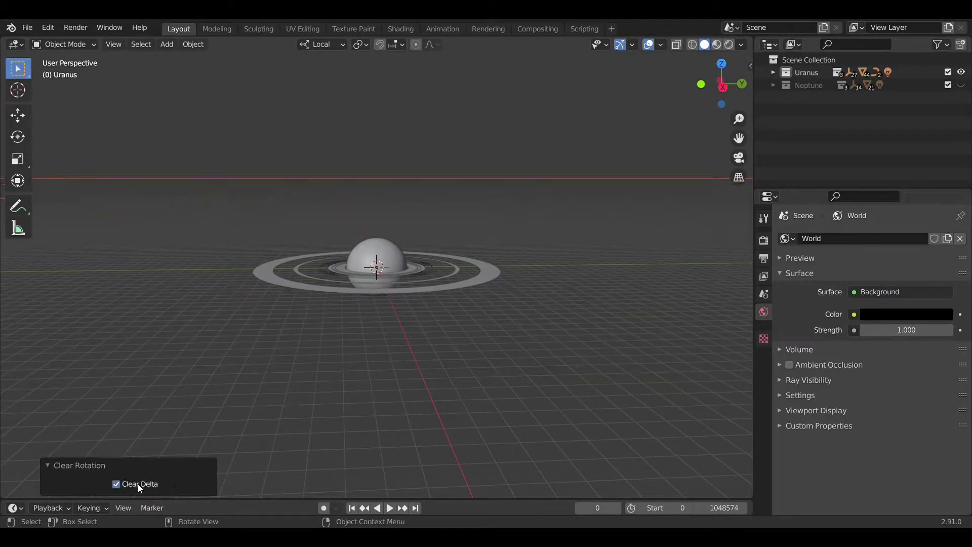
- Examine the pasted orbit curves at far and near distances relative to Uranus and its rings
scroll(360, 254, "down", 4)
scroll(360, 254, "up", 5)
scroll(361, 254, "down", 8)
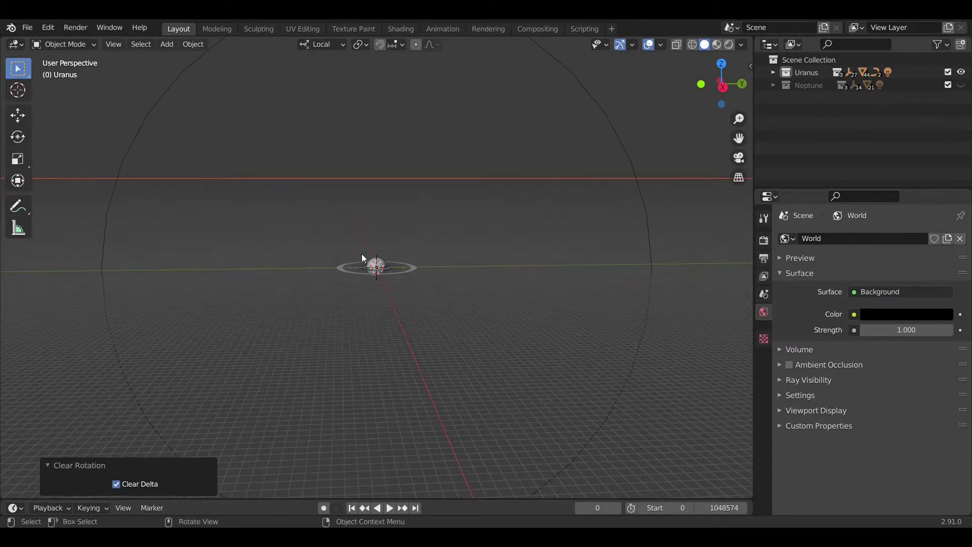
scroll(362, 254, "up", 8)
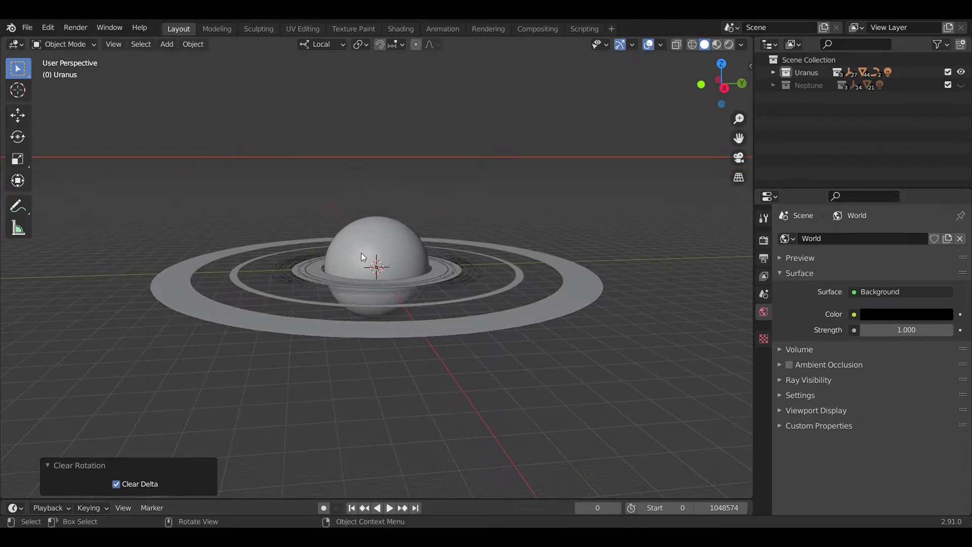
scroll(361, 253, "down", 6)
scroll(365, 248, "up", 5)
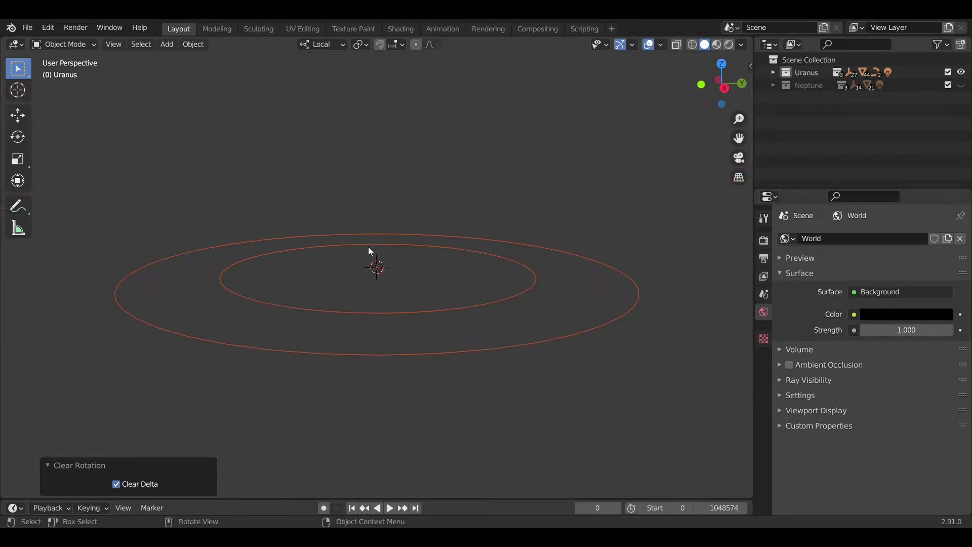
scroll(368, 247, "up", 6)
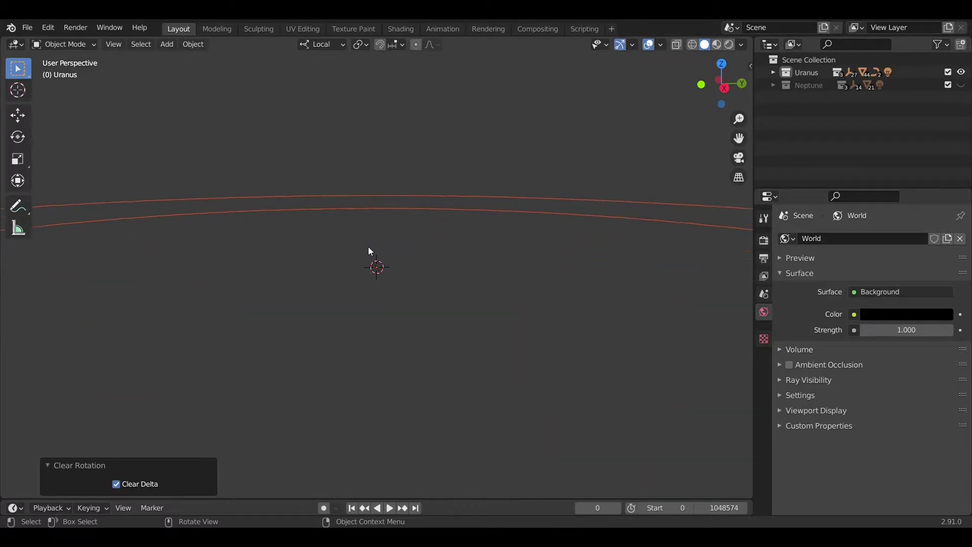
scroll(369, 247, "down", 5)
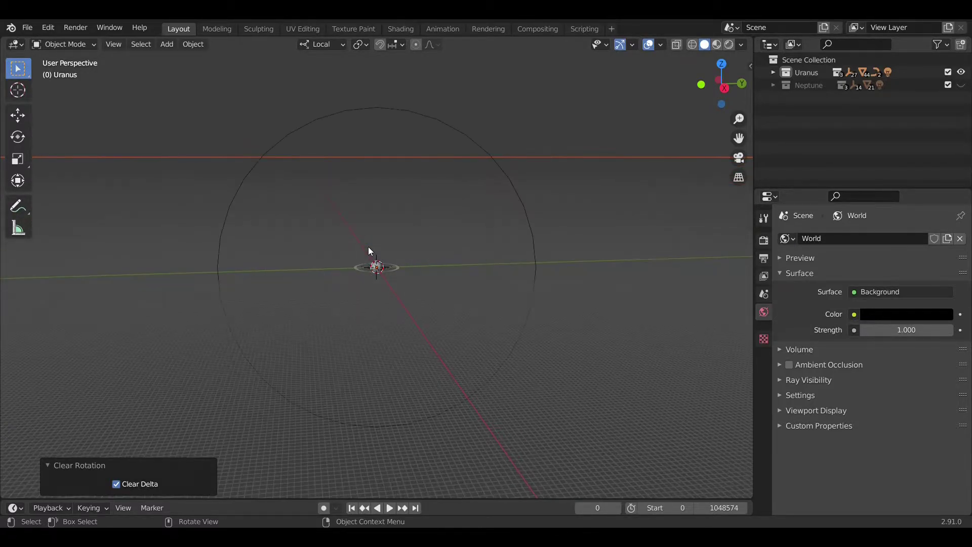
scroll(368, 247, "up", 8)
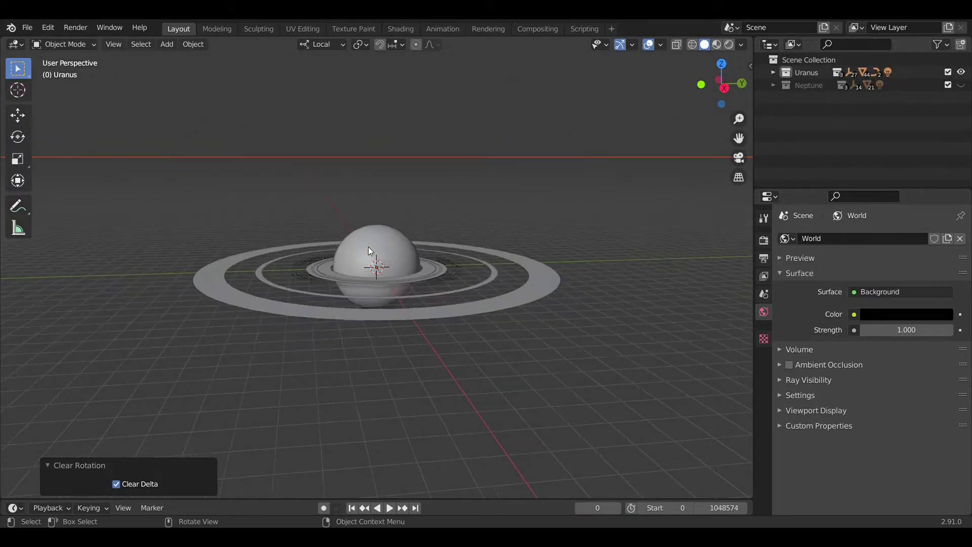
- Expand the Uranus collection and move Neptune's pasted orbit curve into the Neptune collection
left_click(773, 74)
left_click(799, 123)
left_click_drag(800, 123, 785, 174)
- Set the Z rotation of the Uranus_O orbit curve to 74.006+96.998857+180 degrees
left_click(805, 147)
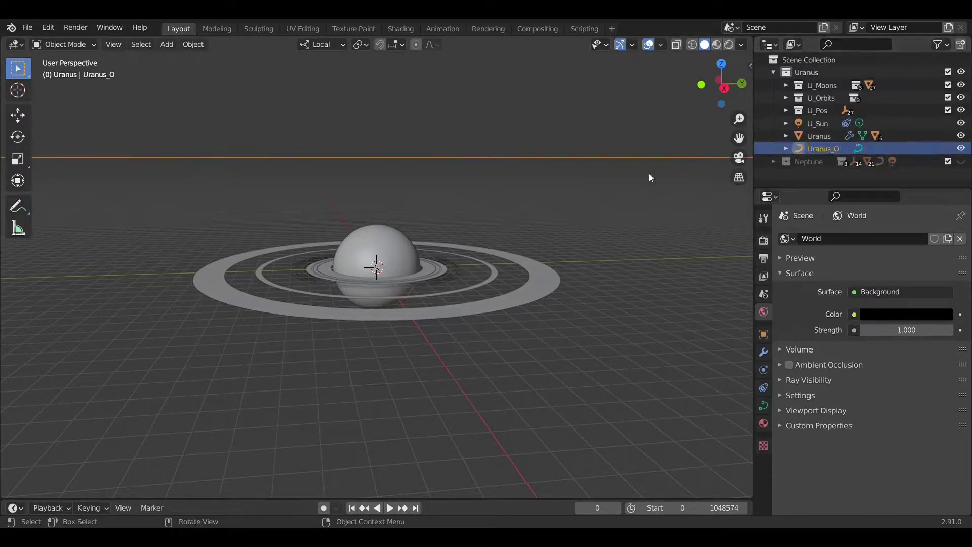
key("n")
left_click(660, 168)
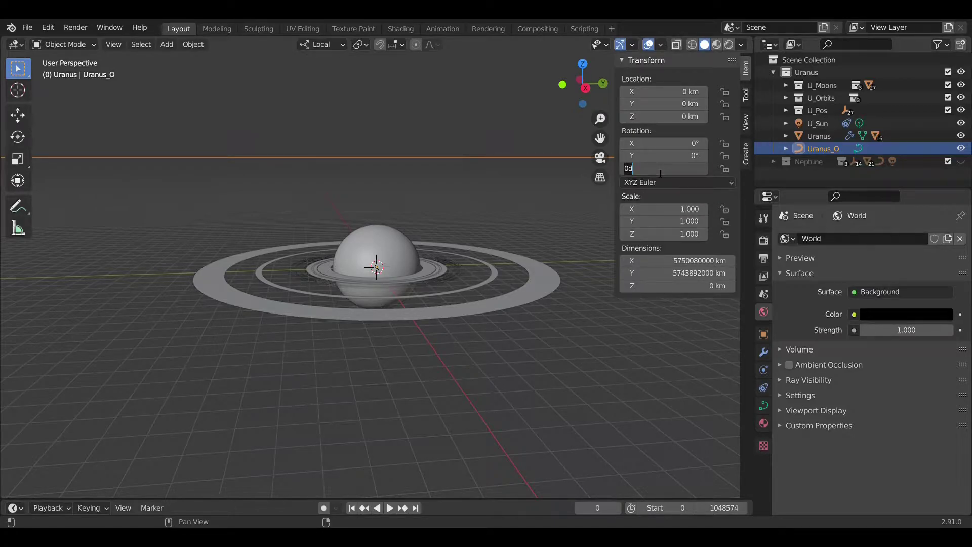
type("74.006+96.998857+180")
key("Return")
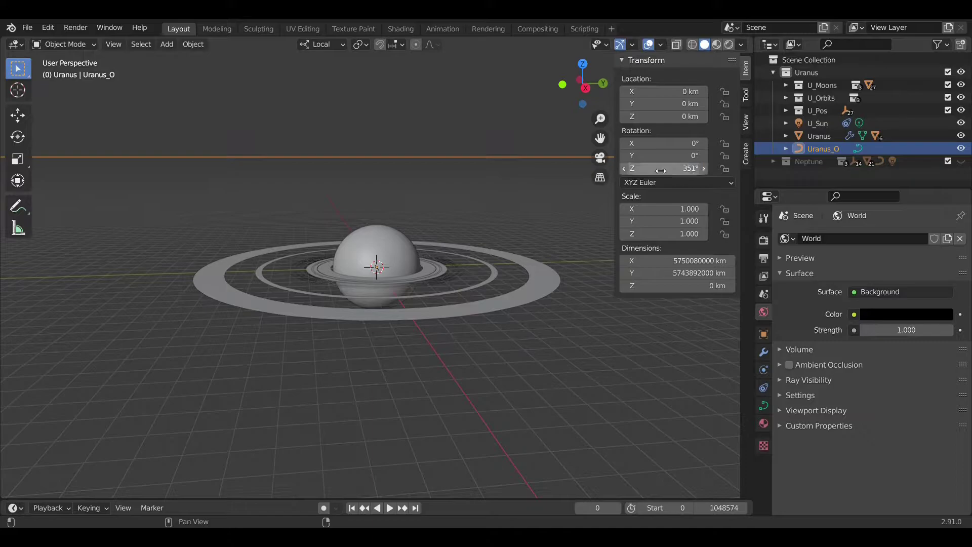
- Activate the Move tool and apply the Uranus_O curve's rotation to deltas
left_click(15, 117)
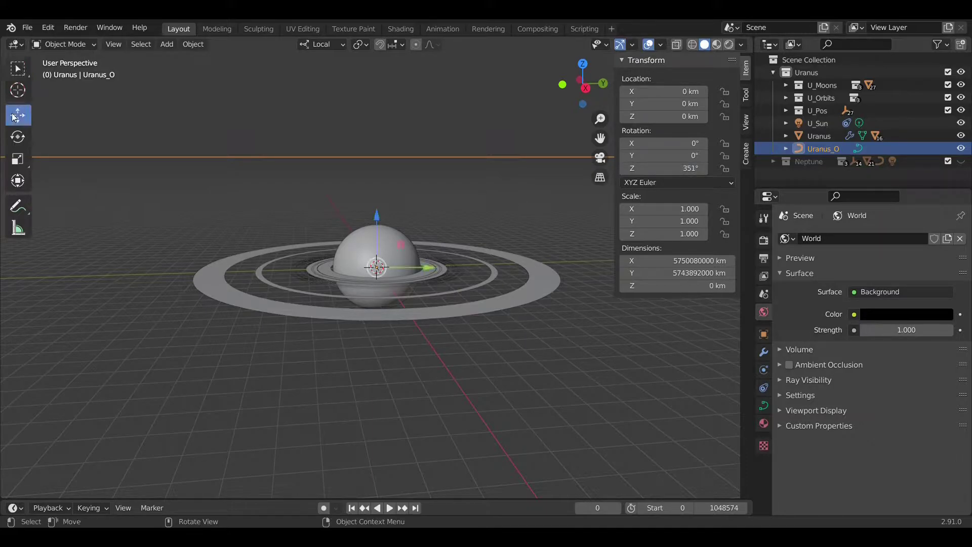
middle_click_drag(126, 156, 217, 180)
key("ctrl+a")
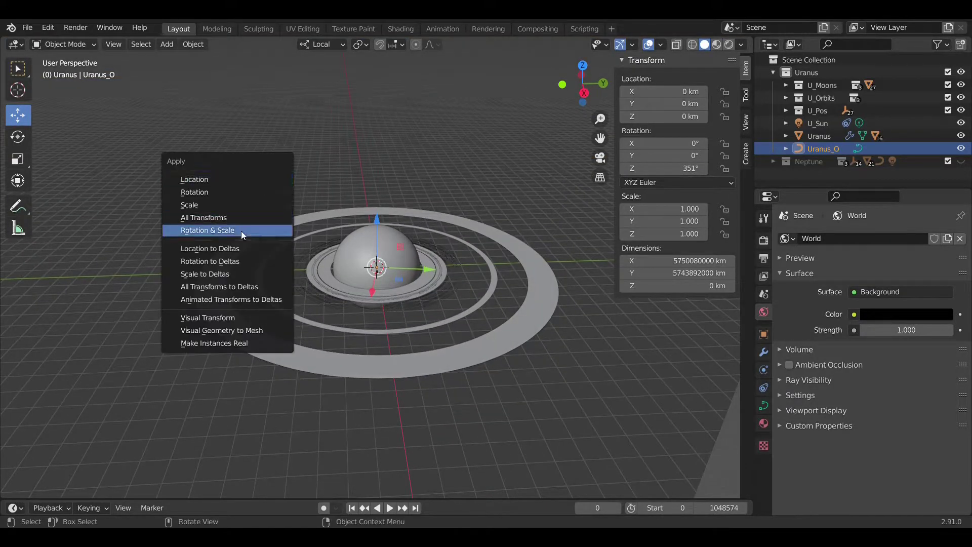
left_click(236, 259)
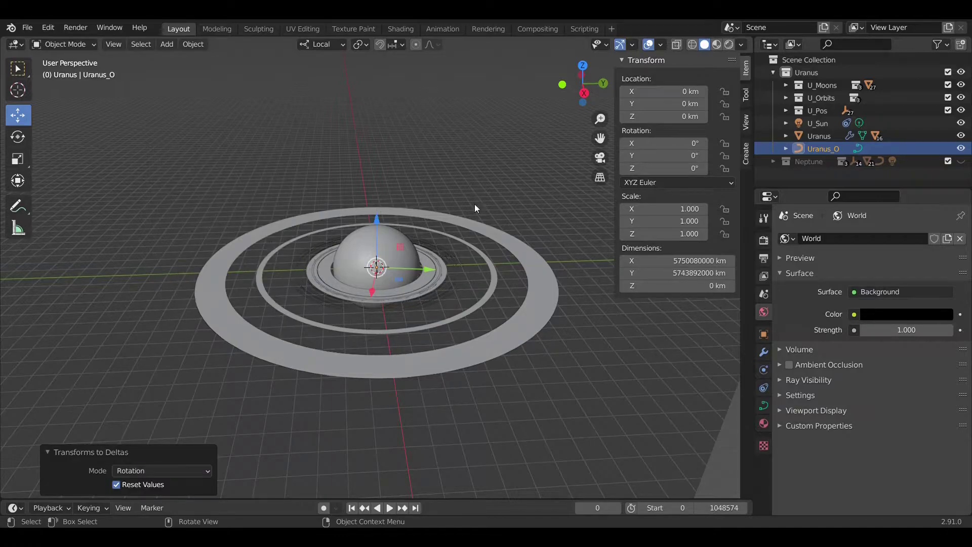
- Set Uranus_O as the target of U_Sun's Follow Path constraint
left_click(816, 124)
left_click(762, 387)
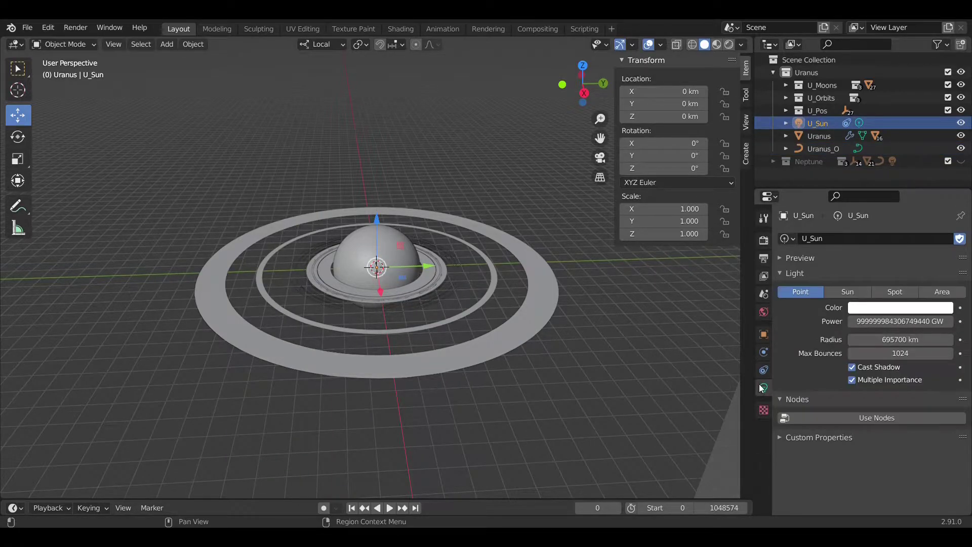
left_click(763, 369)
left_click(875, 279)
left_click(861, 311)
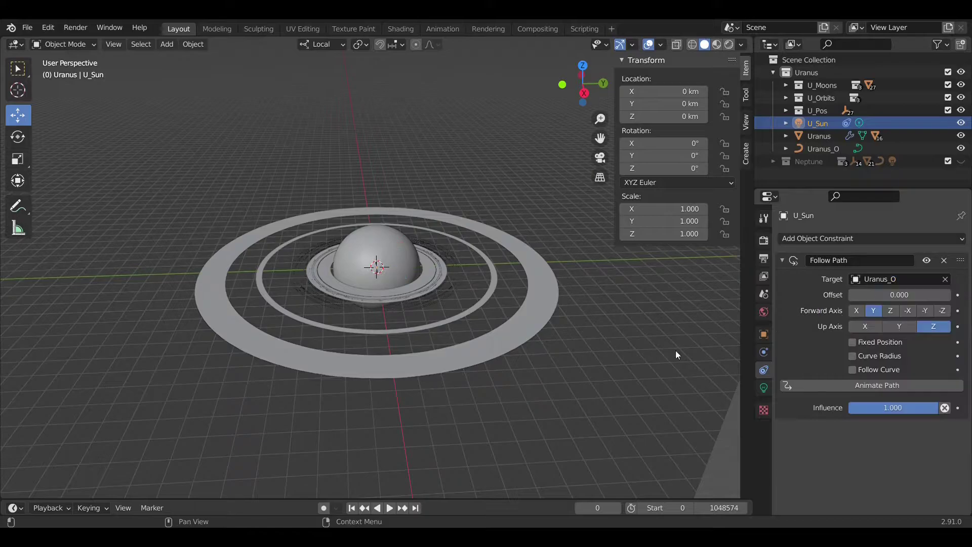
- Check U_Sun's motion along its orbit by playing the animation, scrubbing to about frame 2595 and returning to frame 0
scroll(552, 311, "up", 10)
scroll(552, 304, "down", 6)
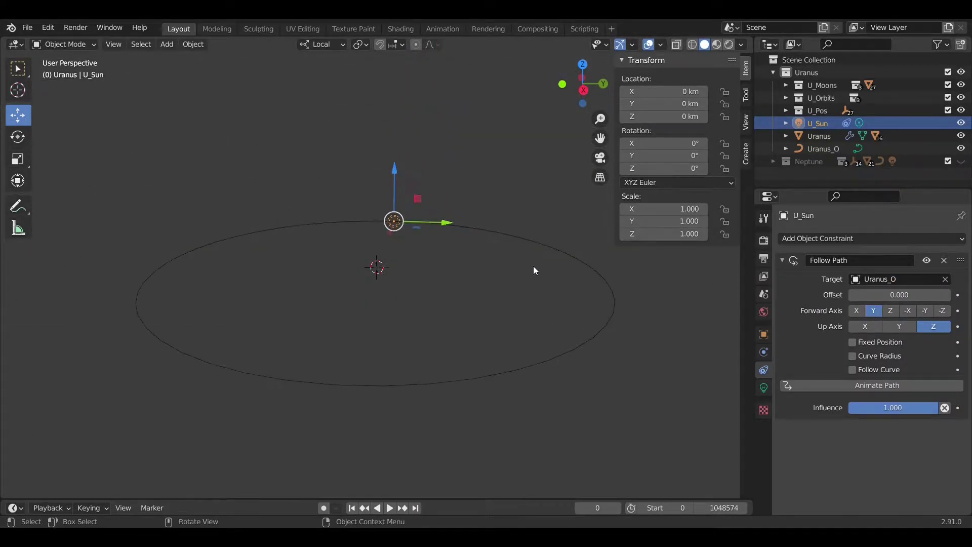
key("space")
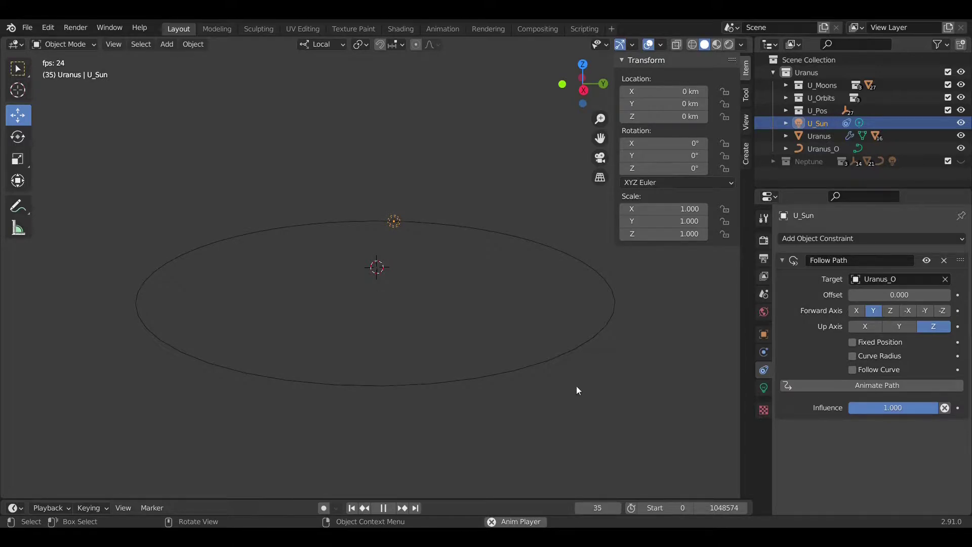
key("space")
left_click_drag(600, 508, 708, 507)
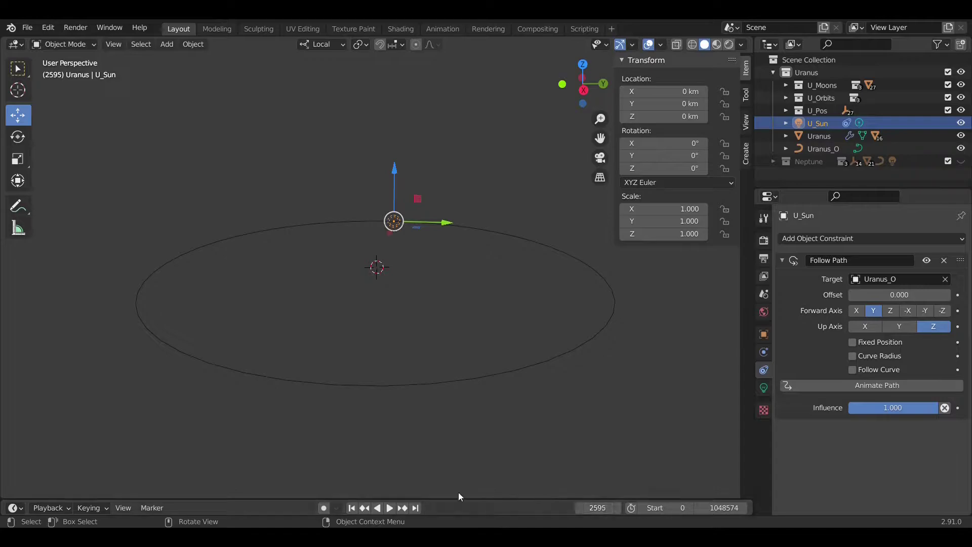
left_click(352, 508)
left_click(488, 382)
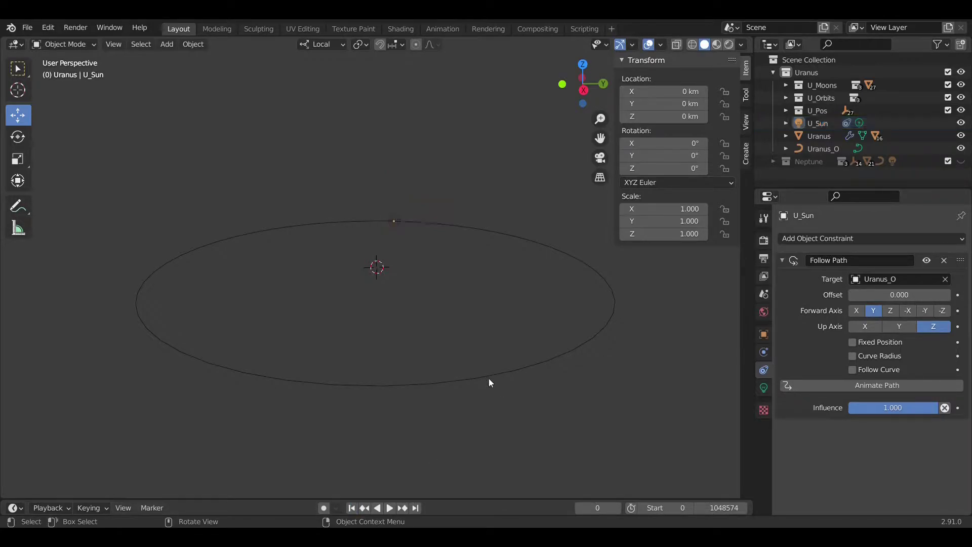
- Enter the copied driver expression beginning orbit(30688.5,.046381,142.283 as the path animation Evaluation Time of the Uranus_O curve
left_click(823, 147)
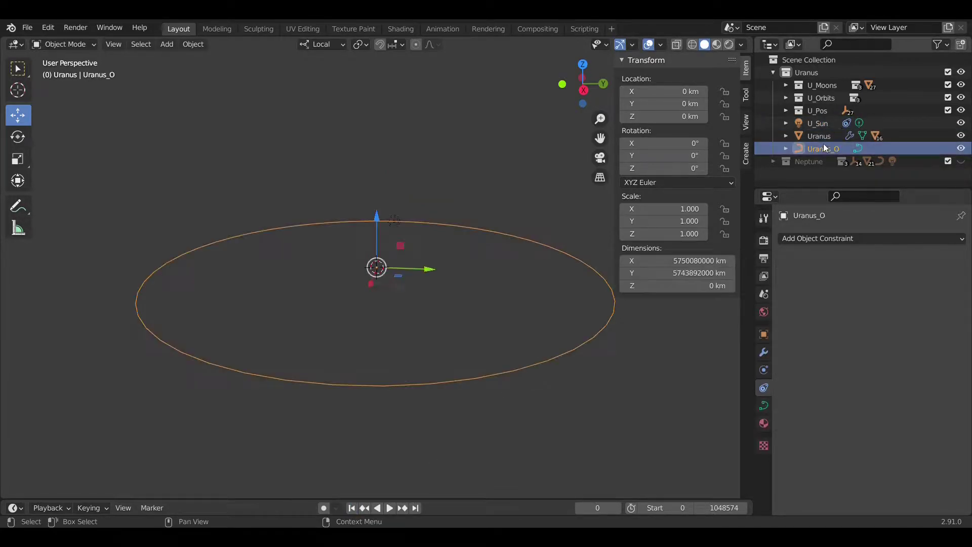
left_click(763, 405)
scroll(822, 390, "down", 5)
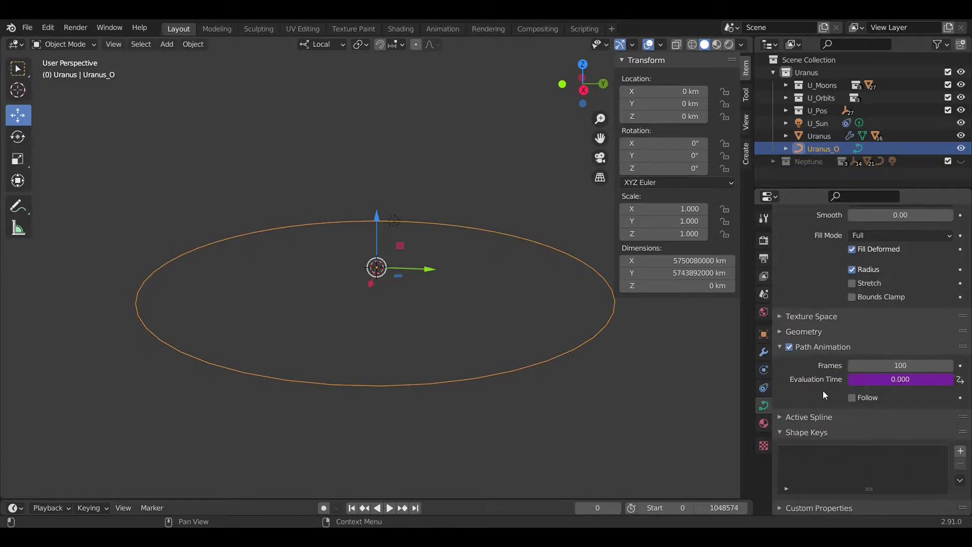
left_click(874, 380)
key("ctrl+v")
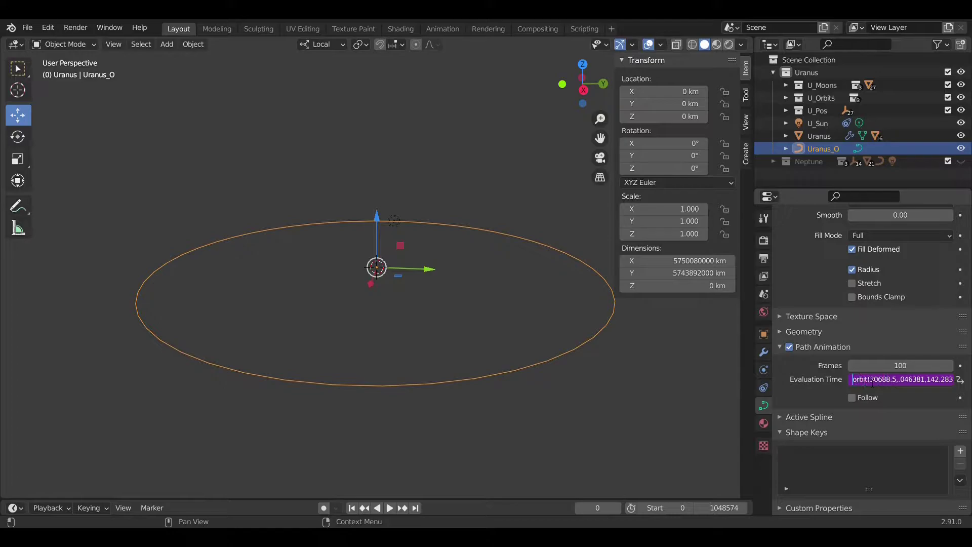
key("Return")
- Run the Planets.py script in the Text Editor and return the area to the 3D Viewport
left_click(15, 44)
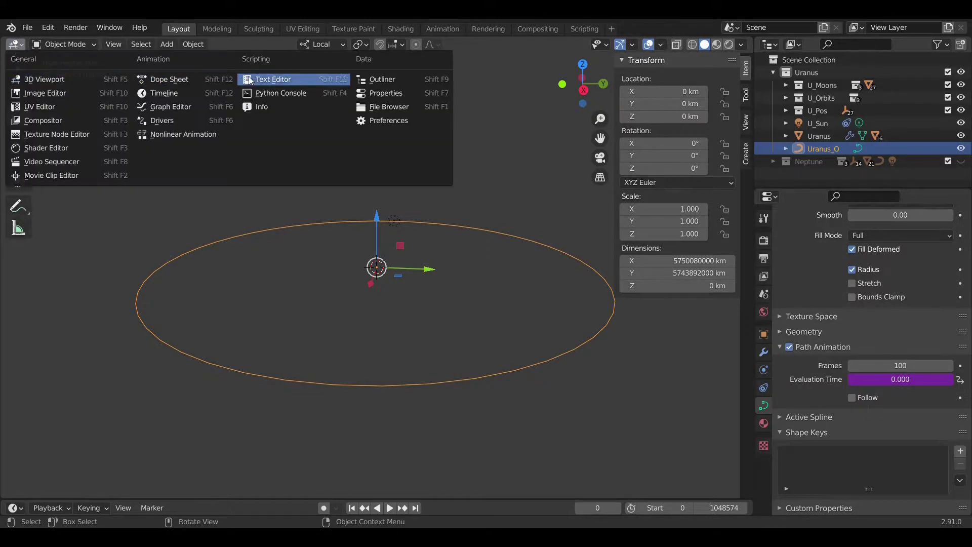
left_click(273, 79)
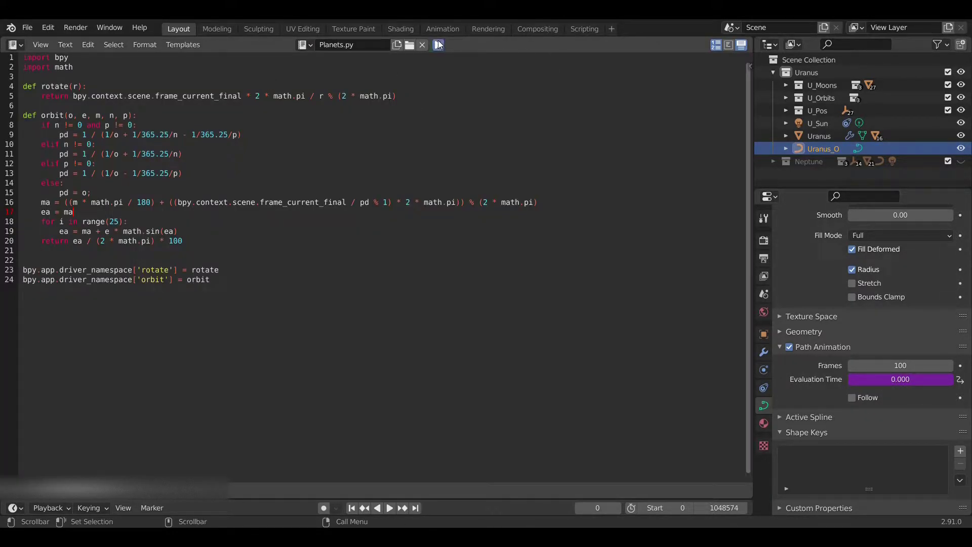
left_click(439, 44)
left_click(16, 44)
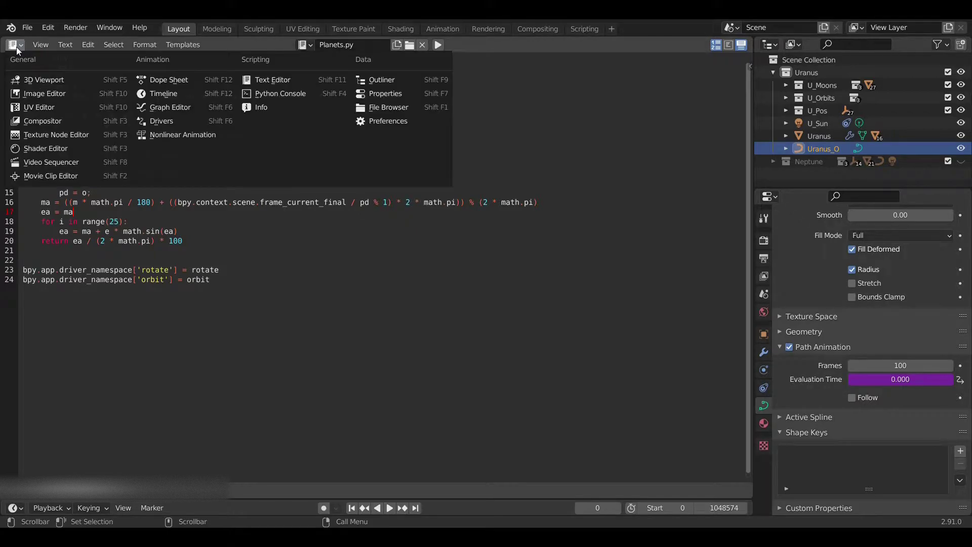
left_click(38, 79)
- Test the Uranus_O driver by playing the animation, scrubbing to about frame 1914 and returning to frame 0
key("space")
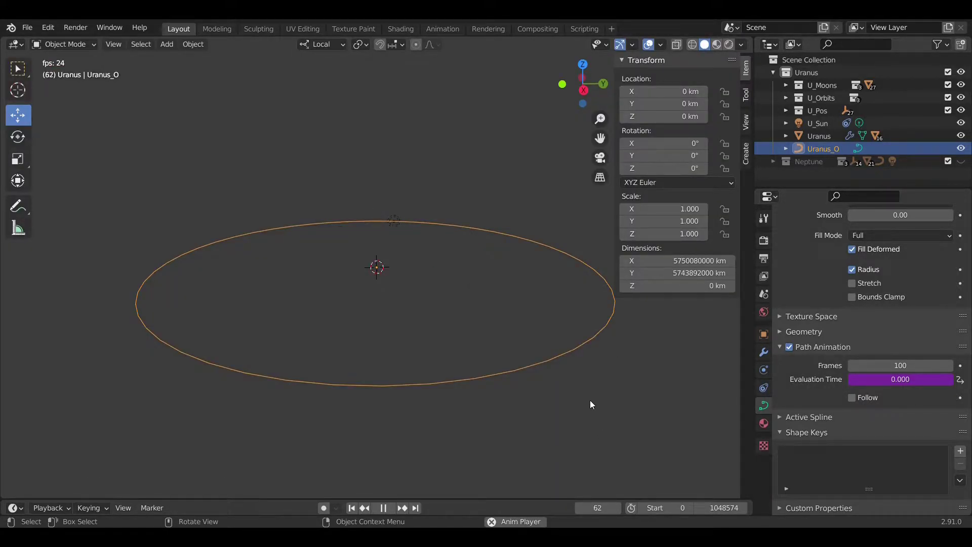
key("space")
left_click_drag(597, 507, 622, 507)
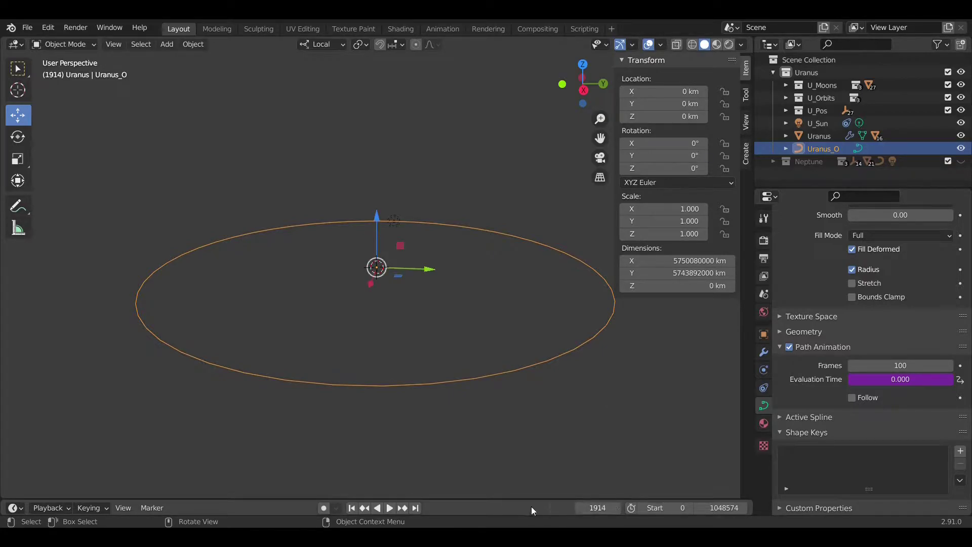
key("shift+Left")
scroll(849, 324, "up", 2)
scroll(851, 324, "up", 4)
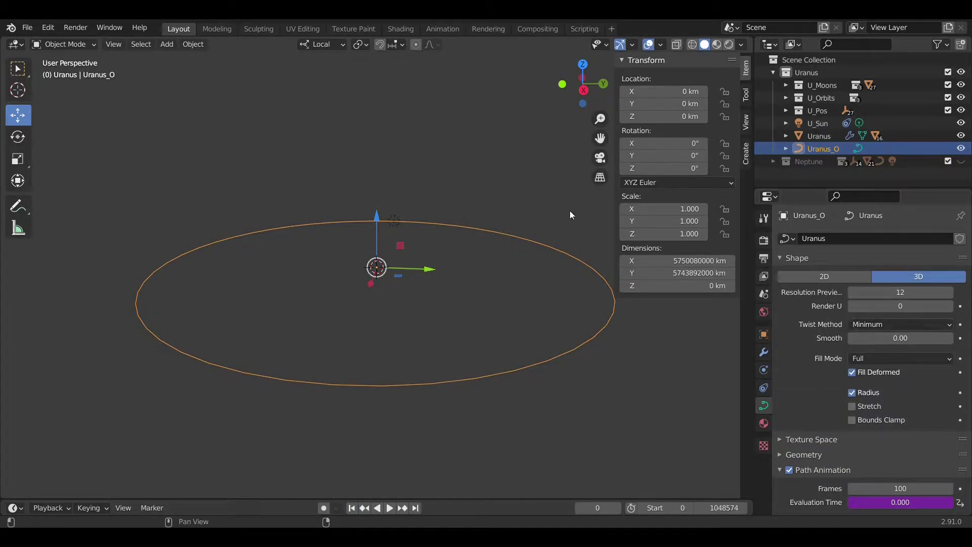
- Review the Evaluation Time expression orbit(30688.5,.046381,142.2836,0,0) against Planets.py in the Text Editor, re-enter it, and return the area to the 3D Viewport
left_click(16, 44)
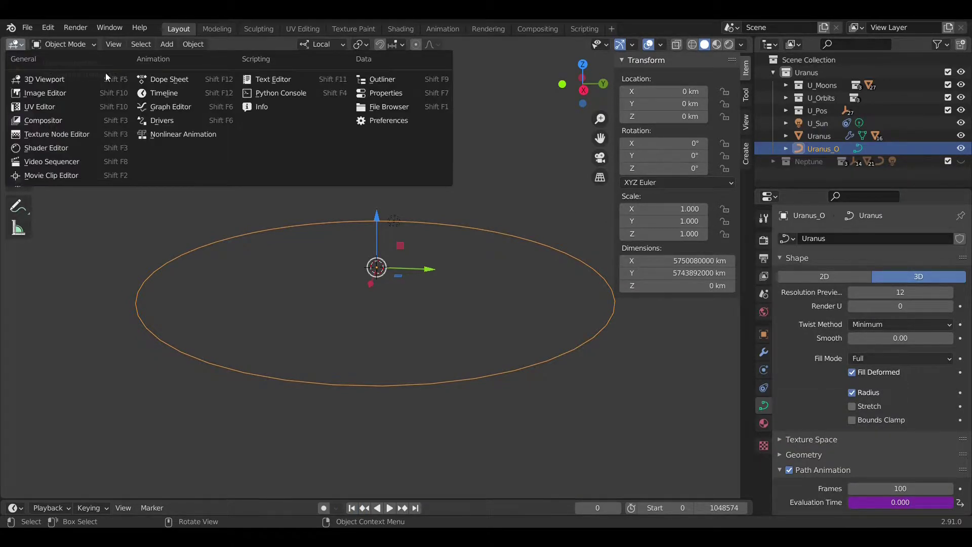
left_click(272, 80)
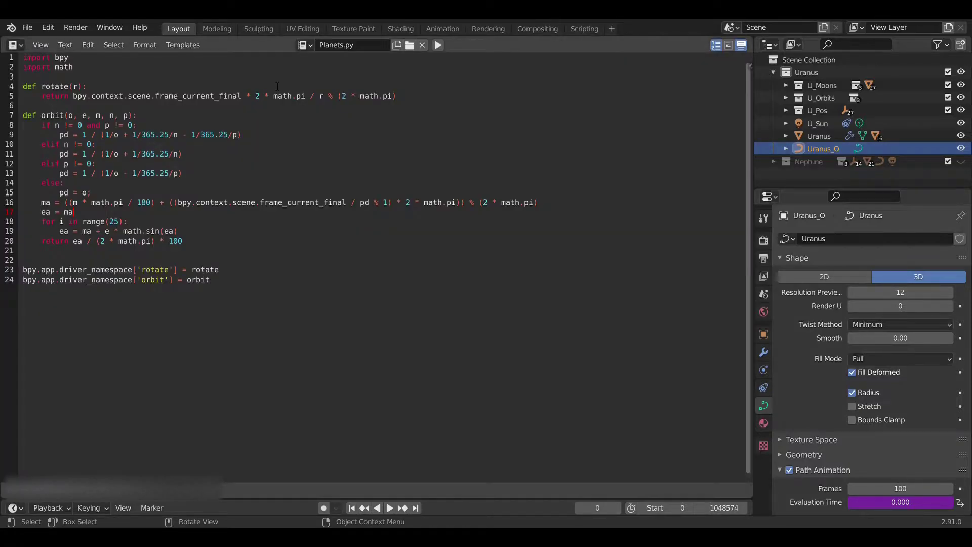
double_click(904, 502)
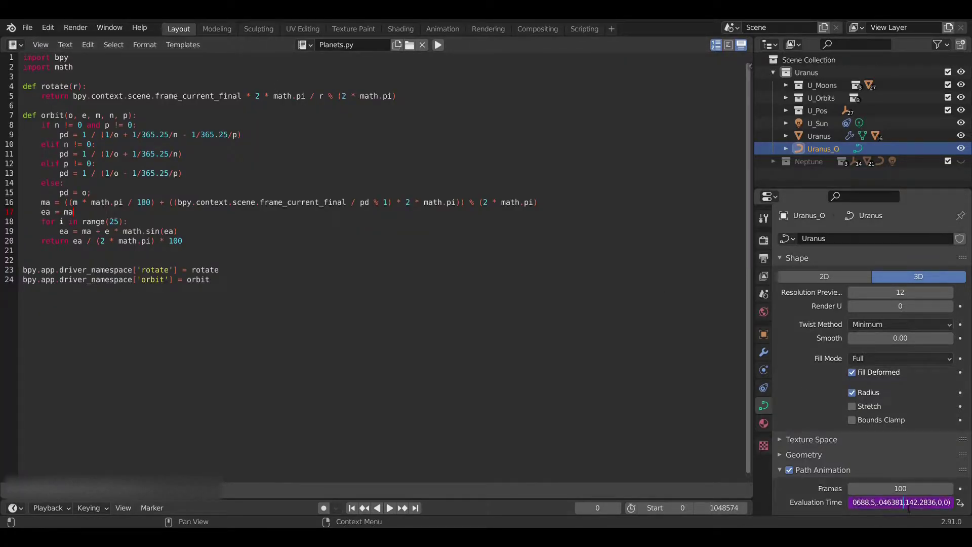
key("Left")
key("Left")
key("Left")
key("Left")
key("Left")
key("Left")
key("Left")
key("Left")
key("Left")
key("Left")
key("Left")
key("Left")
key("Left")
key("Left")
key("Left")
key("Left")
key("Left")
key("Left")
key("Left")
key("Left")
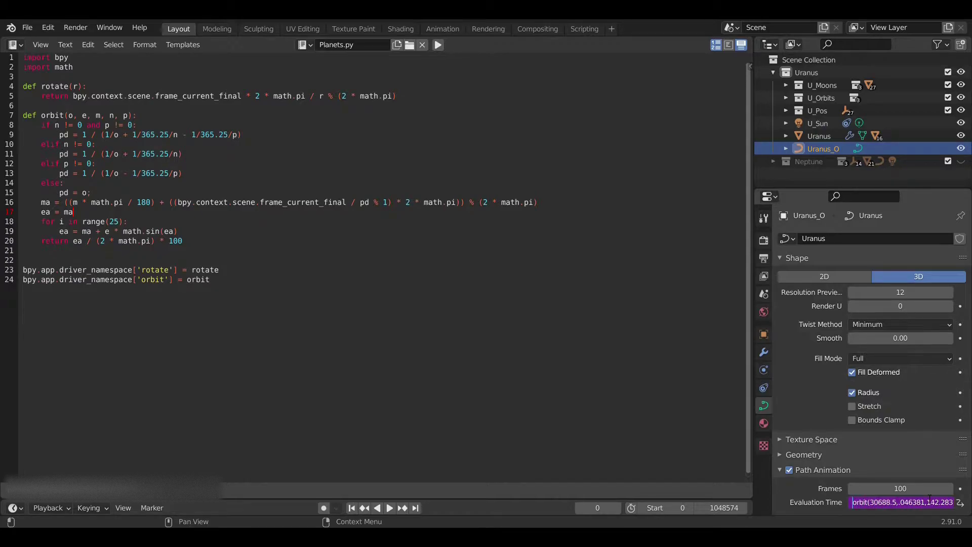
key("Right")
key("Right")
key("Right")
key("Right")
key("Right")
key("Right")
key("Right")
key("Right")
key("Right")
key("Right")
key("Right")
key("Right")
key("Right")
key("Right")
key("Right")
key("Right")
key("Right")
key("Right")
key("Right")
key("Right")
key("Right")
key("Right")
key("Right")
key("Right")
key("Right")
key("Right")
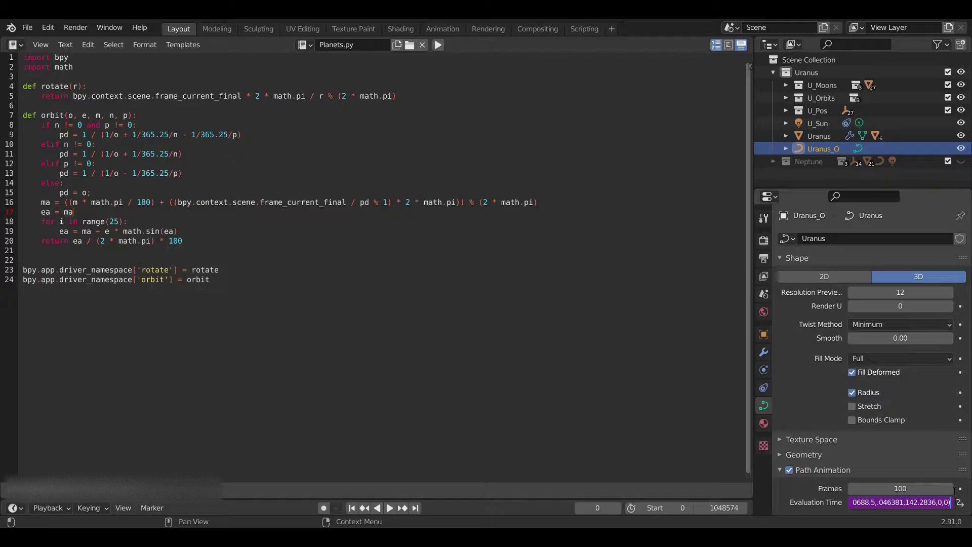
key("Return")
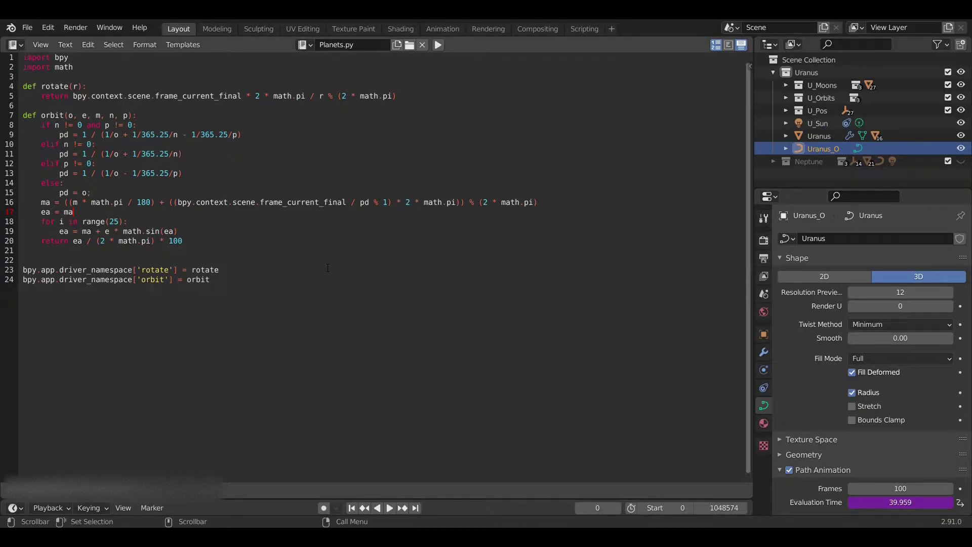
left_click(13, 46)
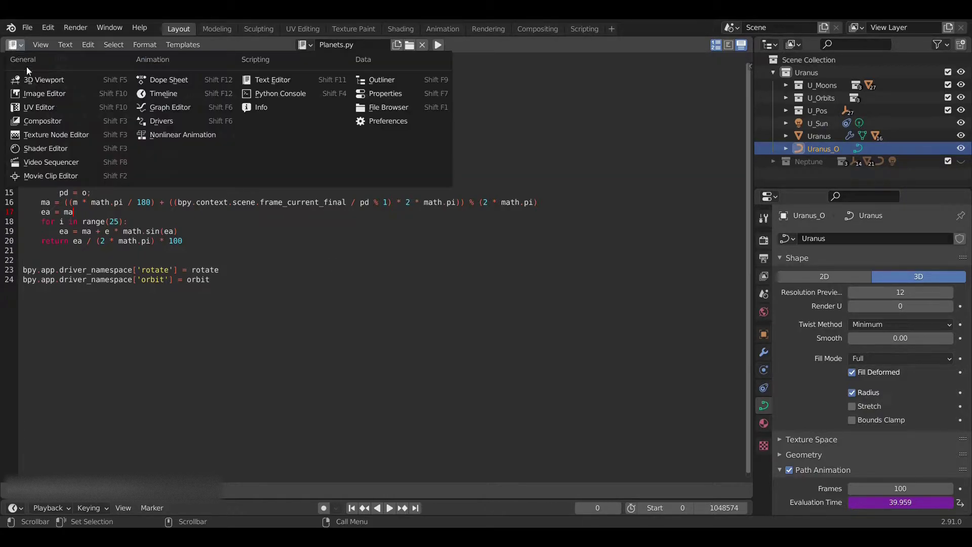
left_click(32, 76)
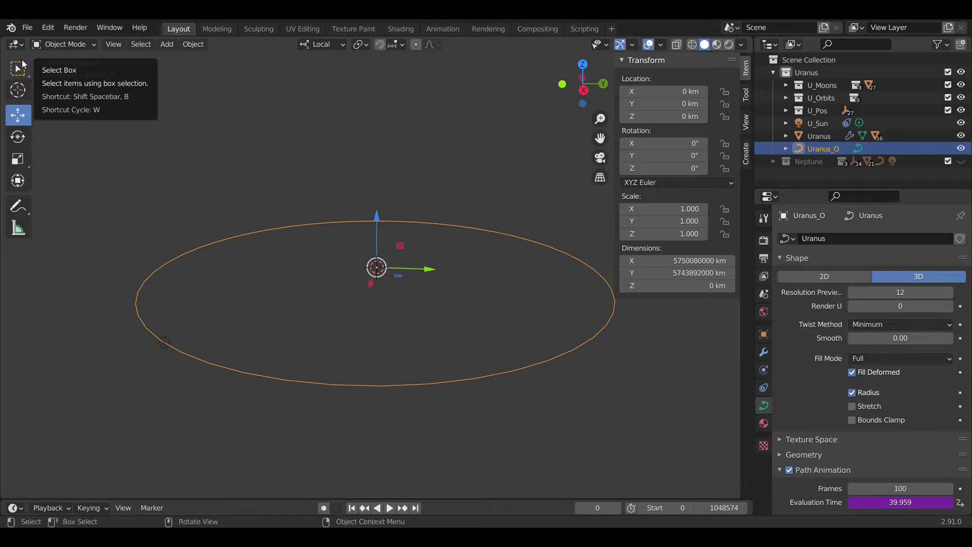
- Update the dependencies of the Uranus curve's Evaluation Time driver in the Drivers editor and switch the area back to the 3D Viewport
left_click(16, 46)
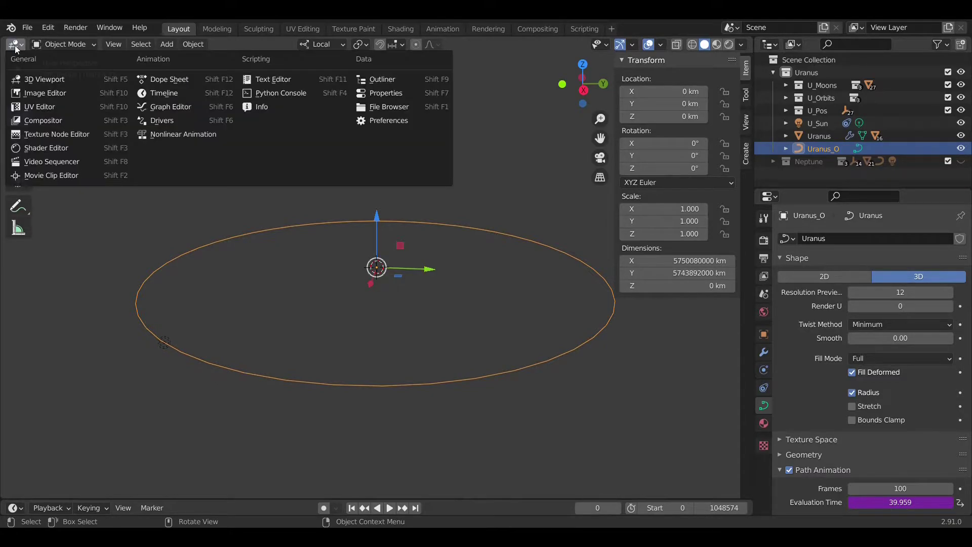
left_click(163, 107)
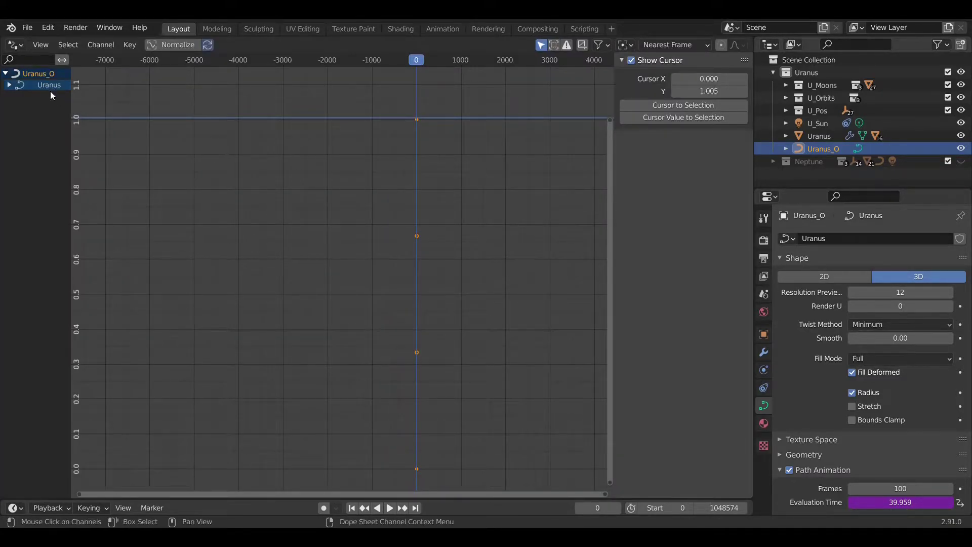
left_click(9, 85)
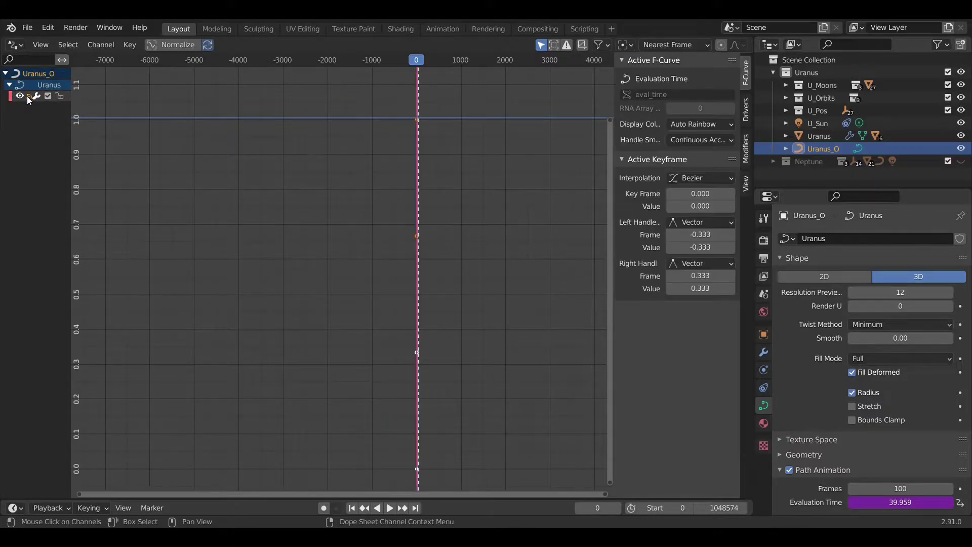
left_click(746, 109)
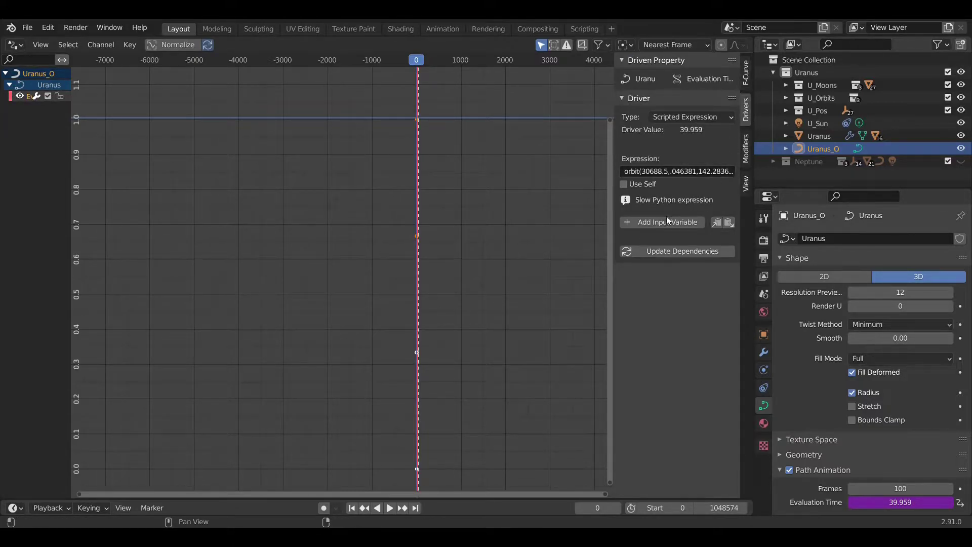
left_click(673, 248)
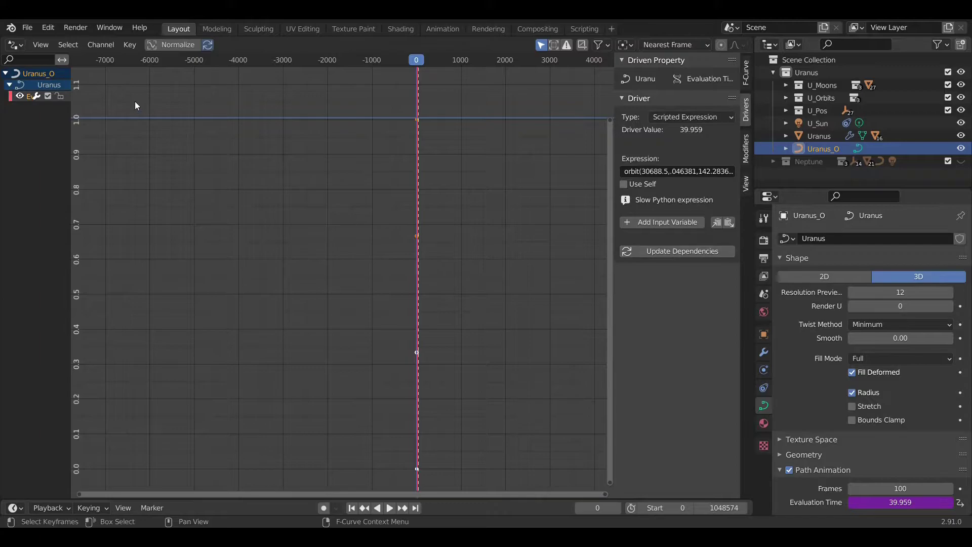
left_click(15, 45)
left_click(36, 81)
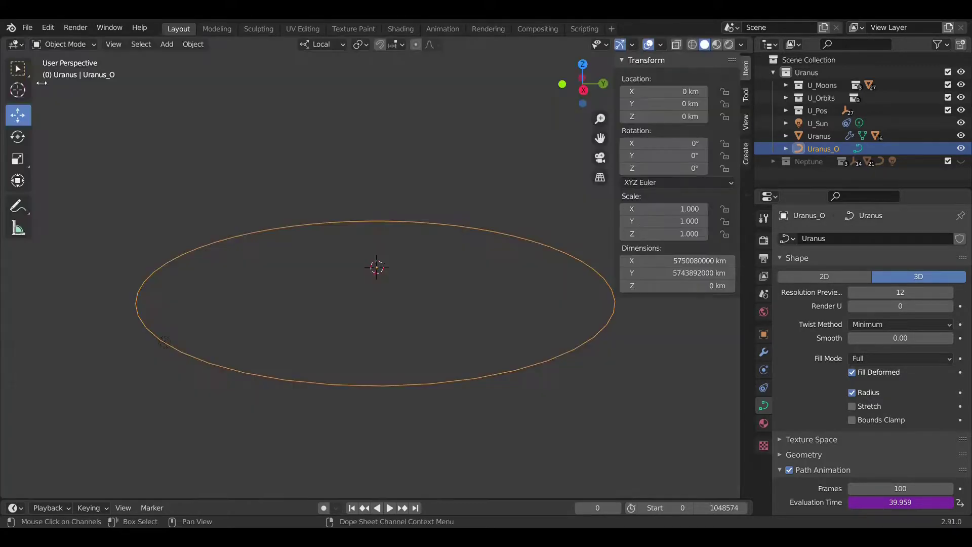
- Select U_Sun and check its motion along the orbit by playing and scrubbing the animation, returning to frame 0
left_click(818, 123)
key("space")
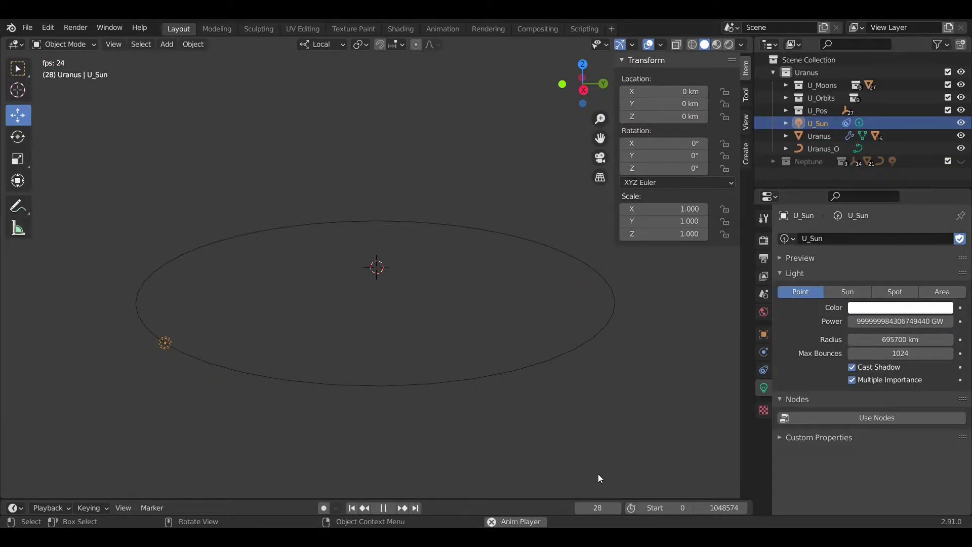
key("Escape")
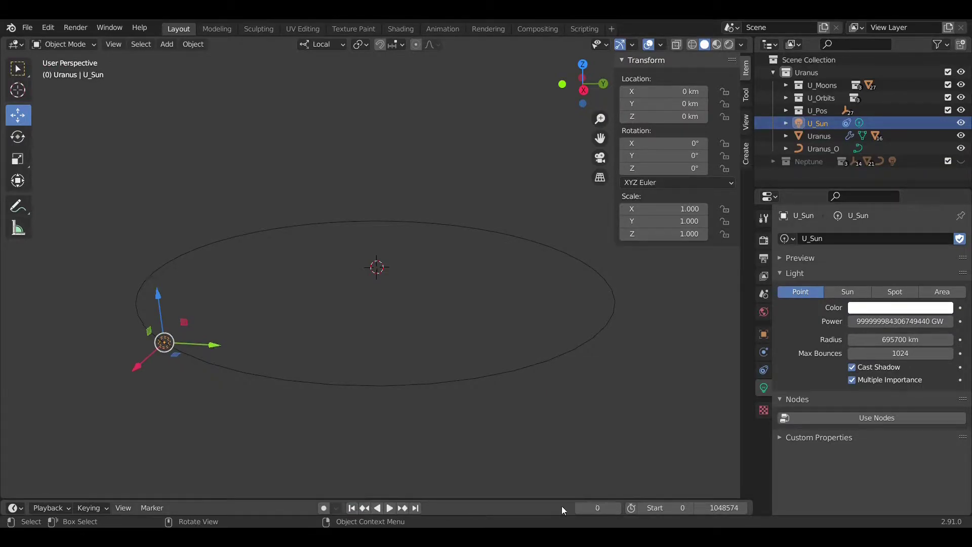
left_click_drag(612, 507, 729, 508)
left_click(350, 507)
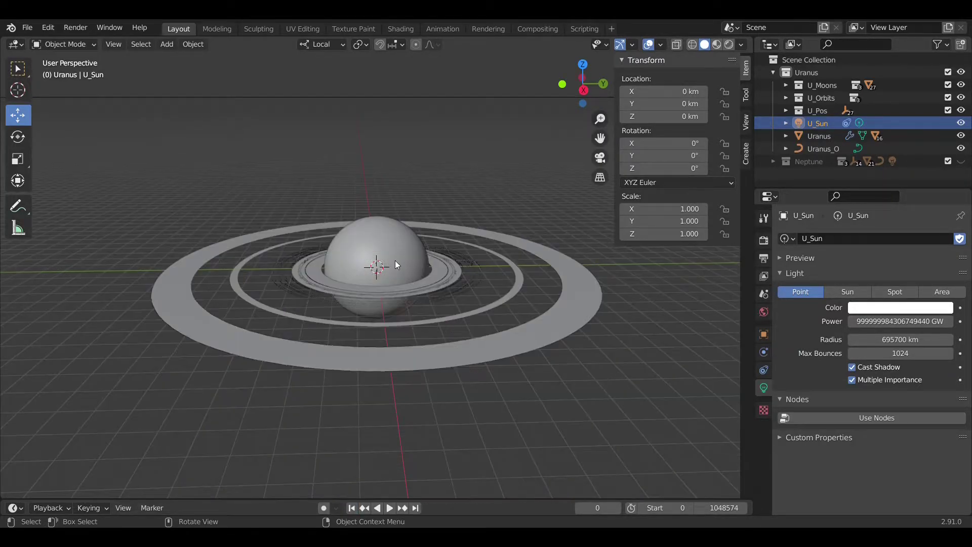
- Set the Uranus sphere's rotation to 257° on Z and 97.8° on Y, and transfer that rotation to deltas
left_click(395, 262)
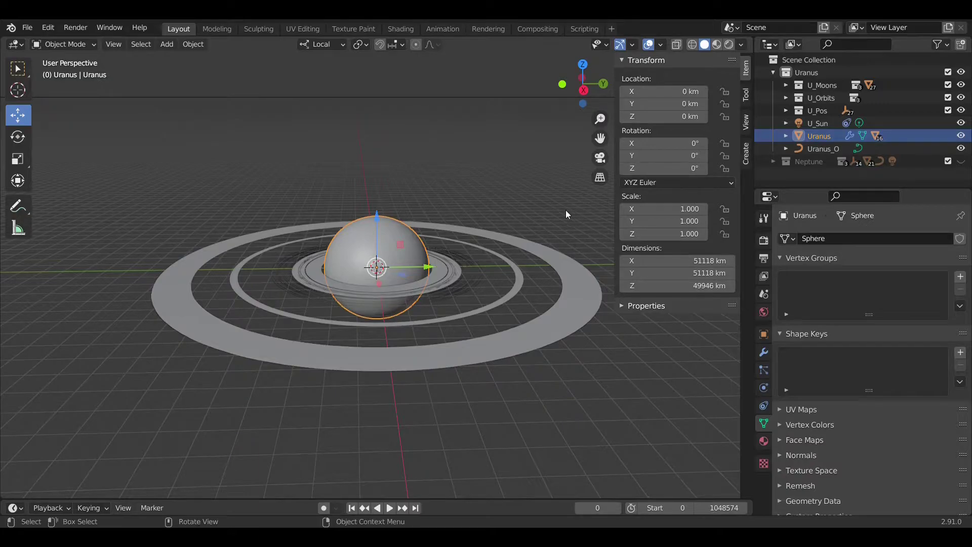
left_click(683, 169)
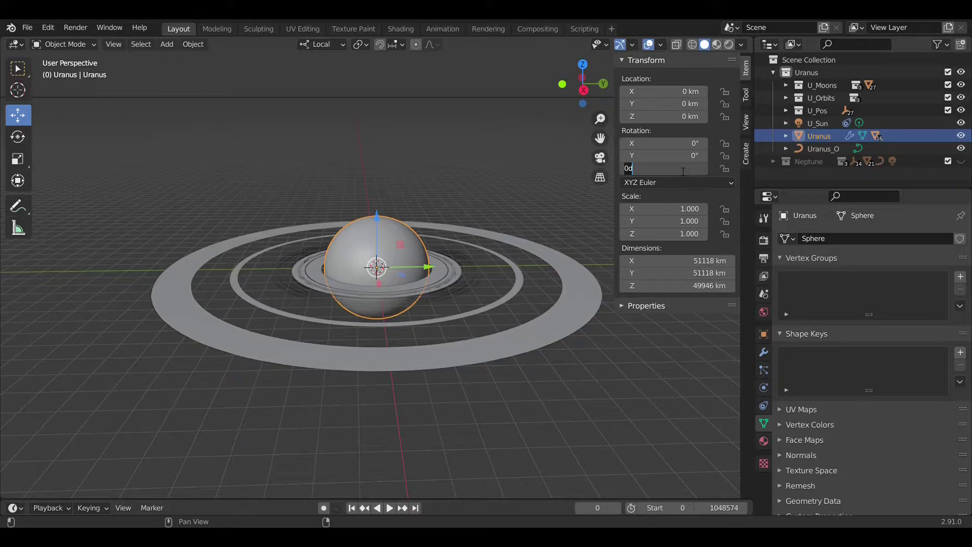
type("-257")
key("Return")
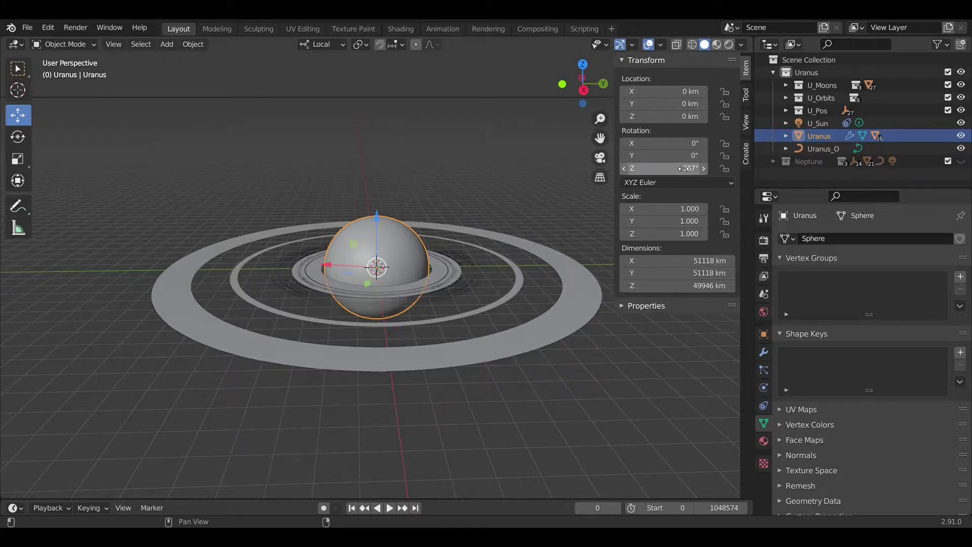
double_click(681, 157)
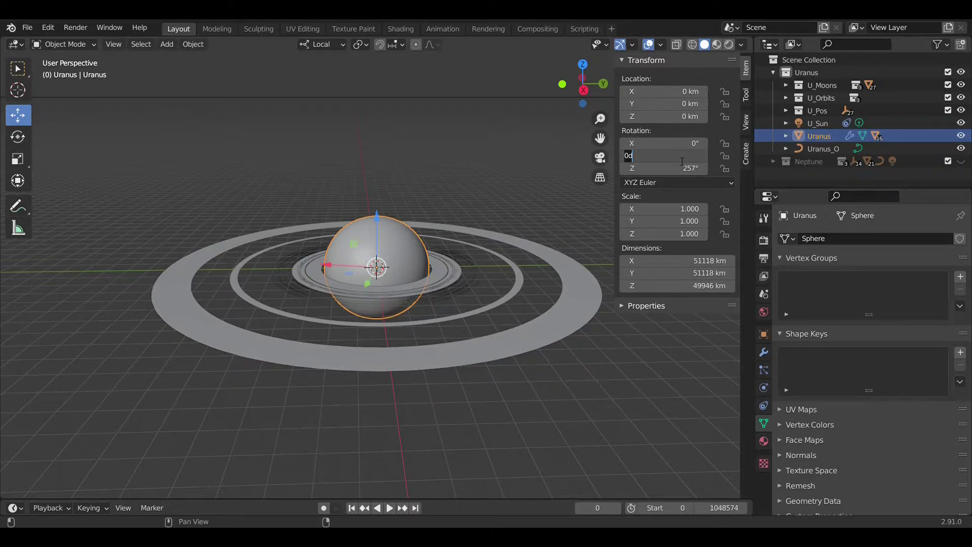
type("97.8")
key("Return")
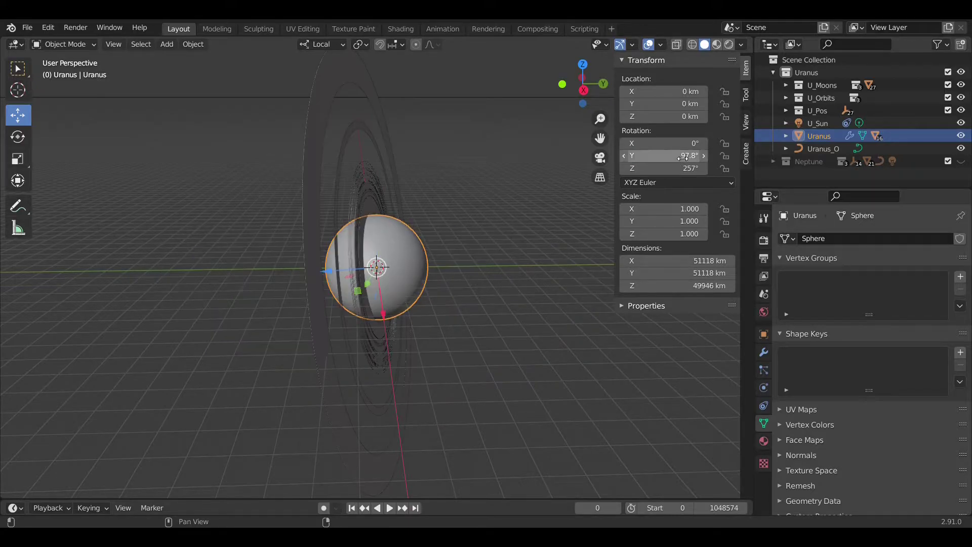
middle_click_drag(350, 187, 406, 172)
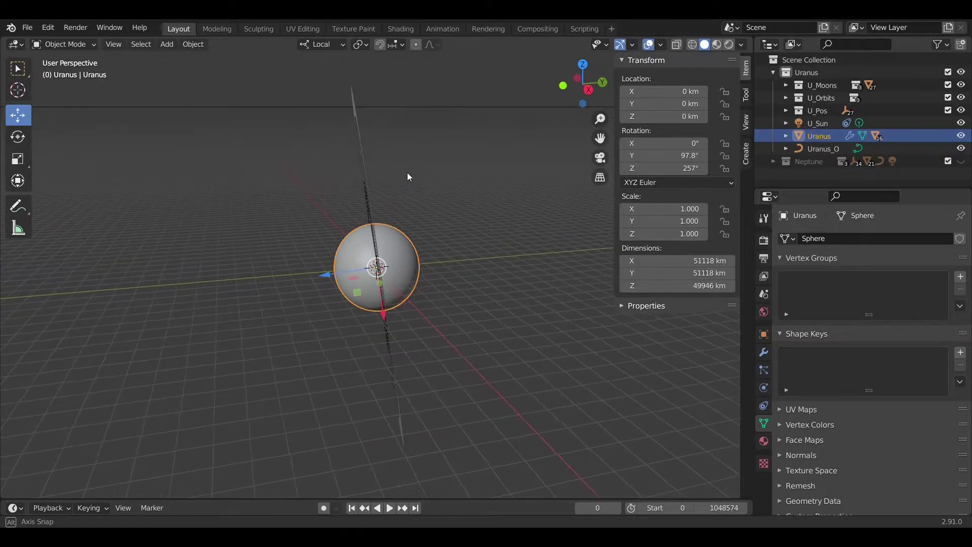
key("ctrl+a")
- Drive the Uranus sphere's Z rotation with the expression #rotate(.71833)
left_click(662, 169)
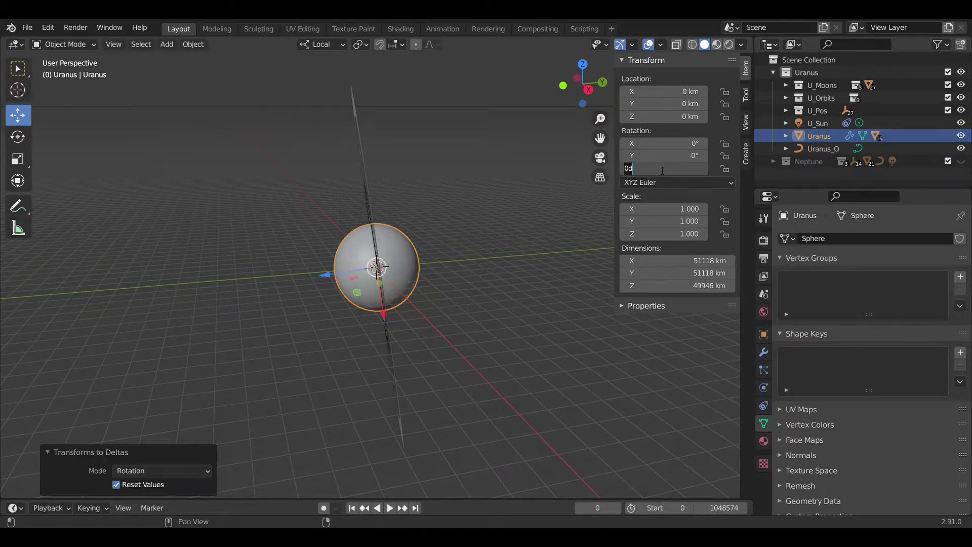
type("#rotate(.71833)")
key("Return")
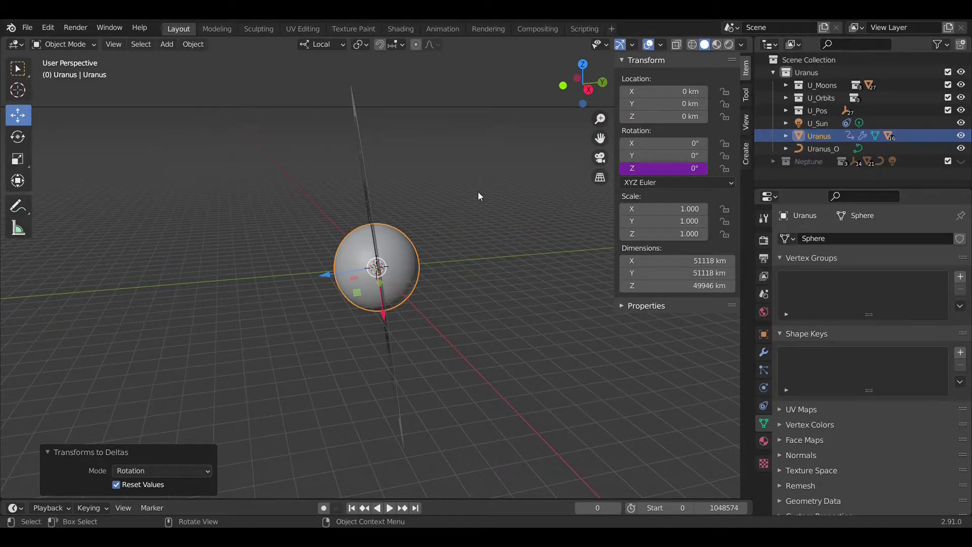
- Test Uranus's spin by playing the animation, scrubbing to frame 50 and returning to frame 0
key("space")
key("space")
left_click_drag(605, 508, 612, 508)
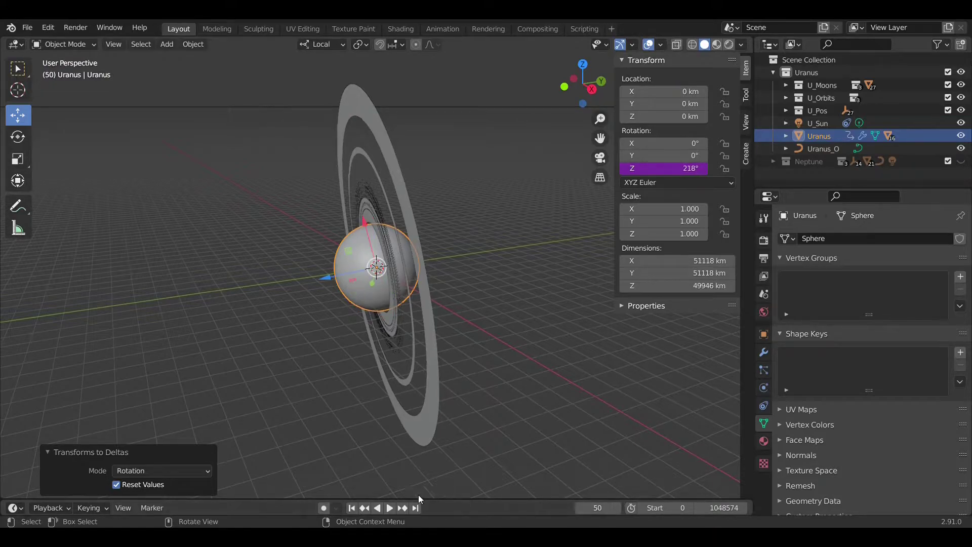
left_click(352, 508)
- Preview Uranus and its rings in rendered viewport shading, and switch back to solid shading
key("z")
left_click(472, 279)
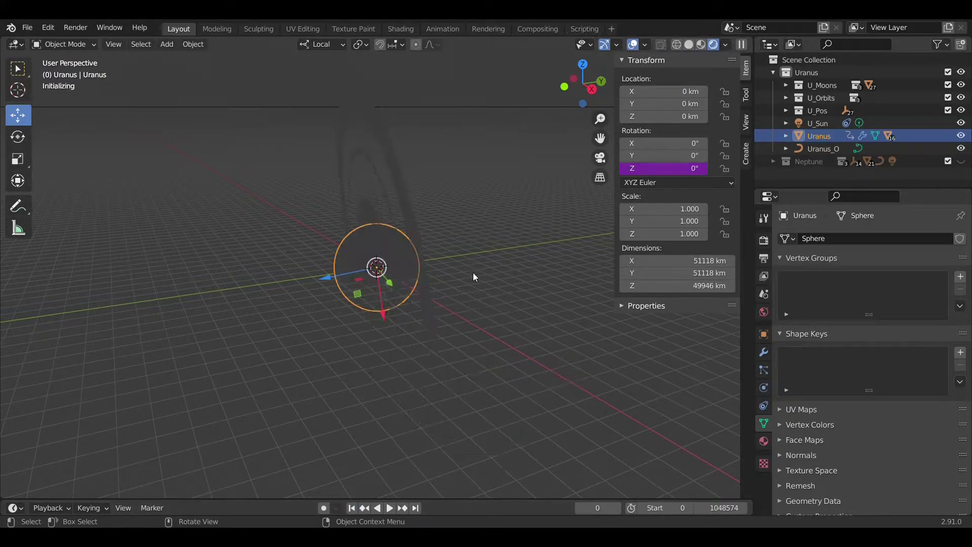
scroll(474, 268, "up", 3)
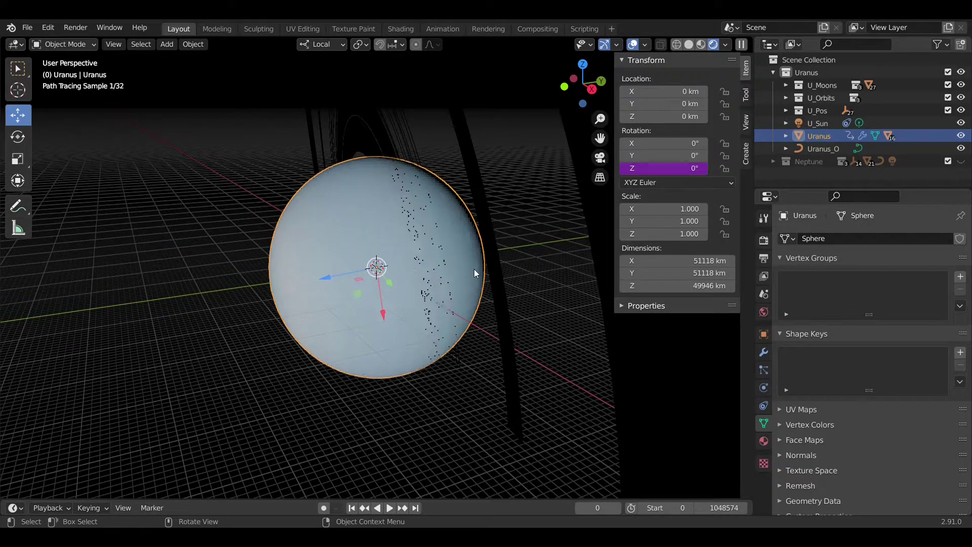
scroll(474, 269, "down", 5)
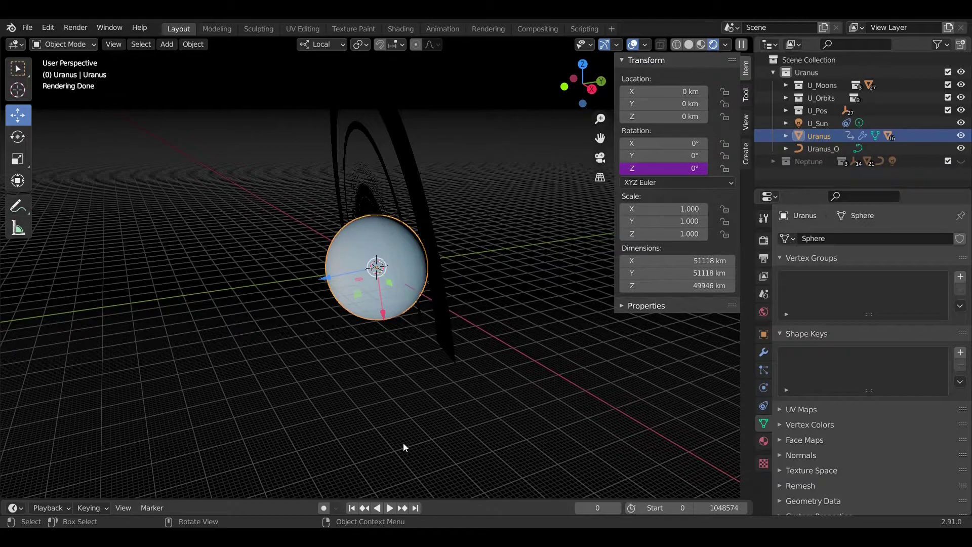
left_click(688, 46)
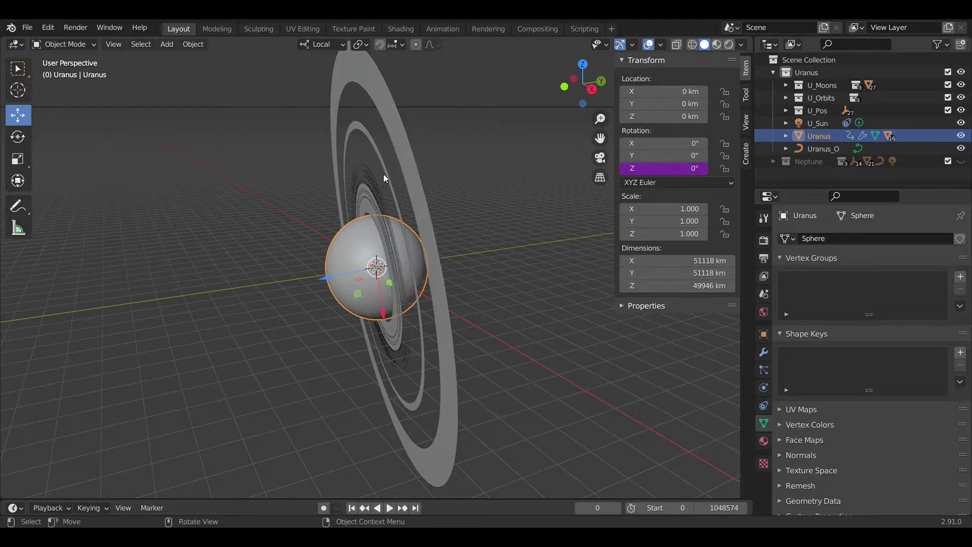
- Add a Plain Axes empty to the U_Orbits_Inner collection inside U_Orbits and expand that collection in the Outliner
middle_click_drag(460, 142, 436, 139)
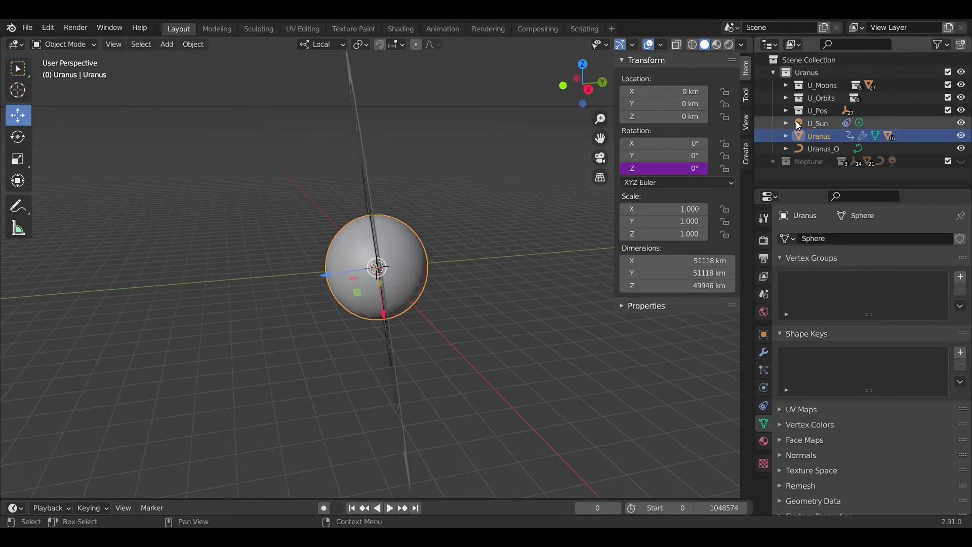
left_click(785, 98)
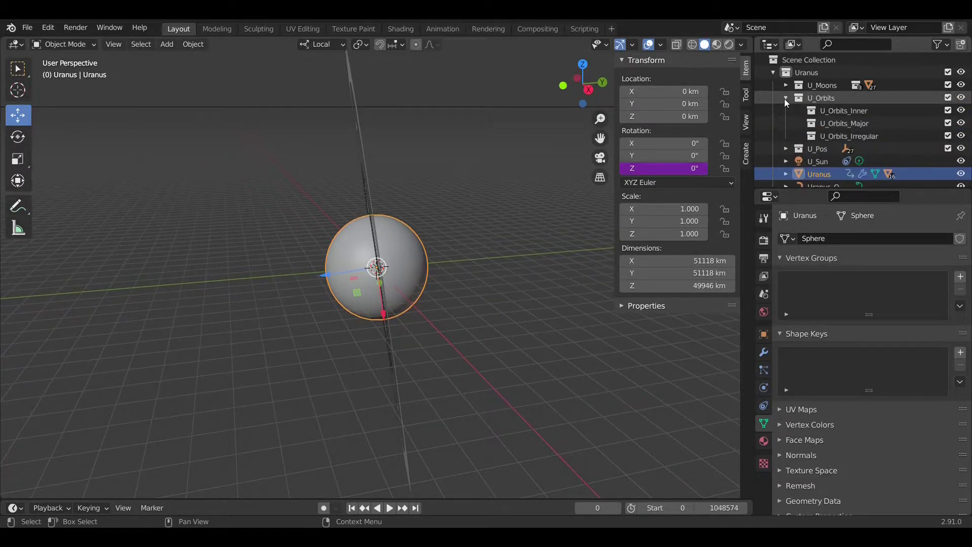
left_click(818, 110)
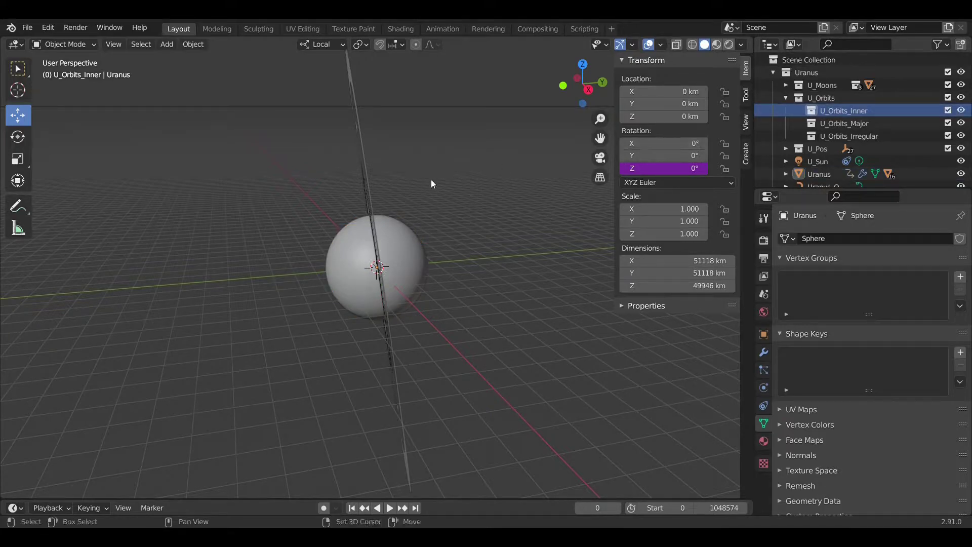
key("shift+a")
mouse_move(446, 306)
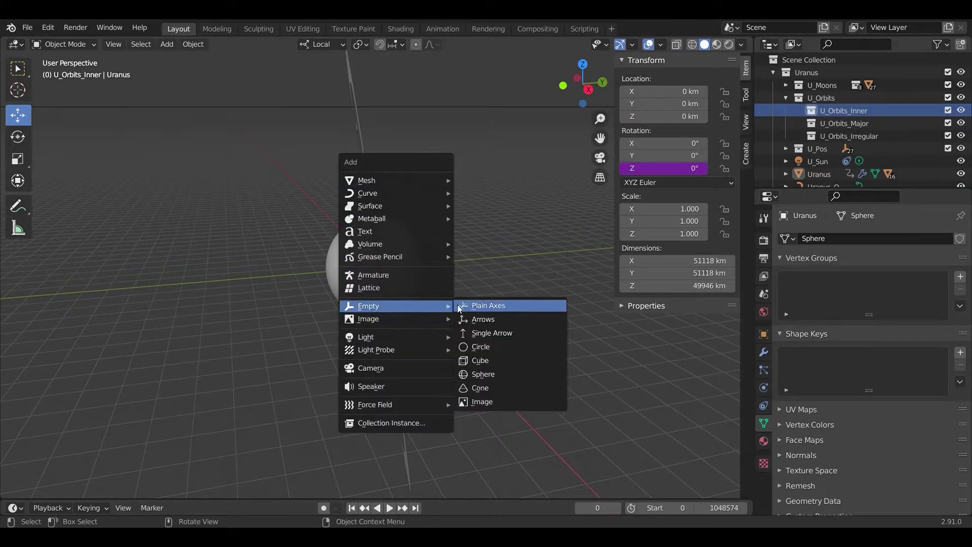
left_click(488, 306)
left_click(798, 110)
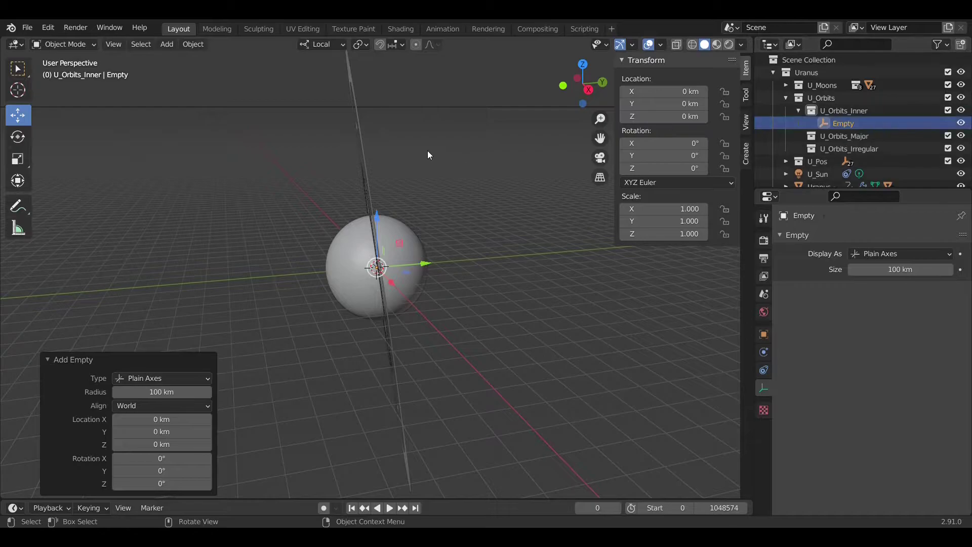
- Add a Bezier circle to the U_Orbits_Inner collection and parent it to the Empty
key("shift+a")
mouse_move(423, 63)
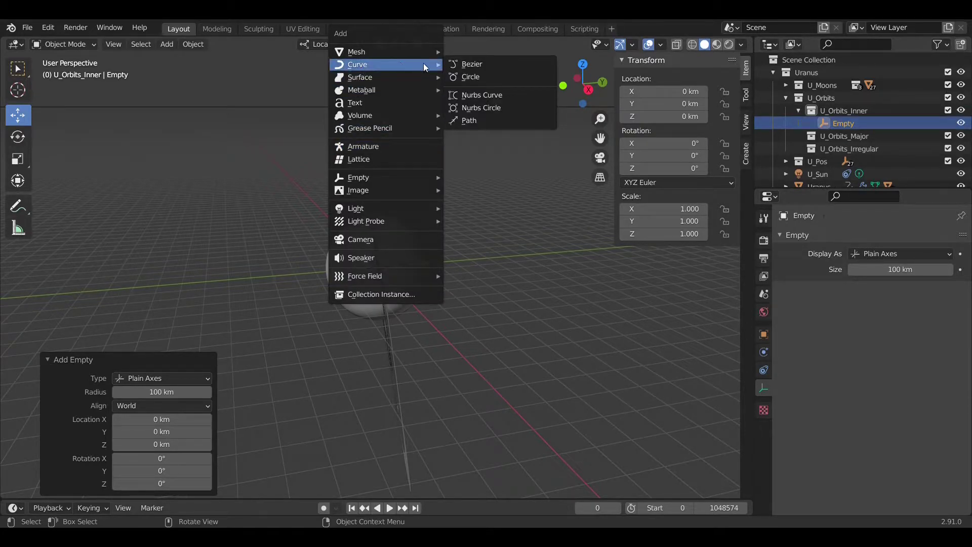
left_click(466, 75)
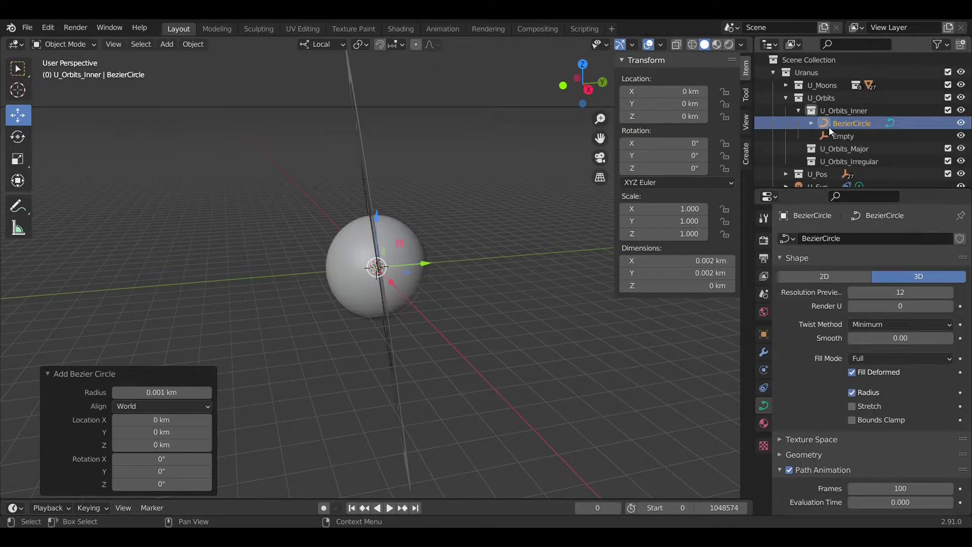
left_click_drag(820, 123, 824, 134)
- Scale the Bezier circle by 1000 in X and Y only, and apply its scale
key("s")
key("shift+z")
type("1000")
key("Return")
key("ctrl+a")
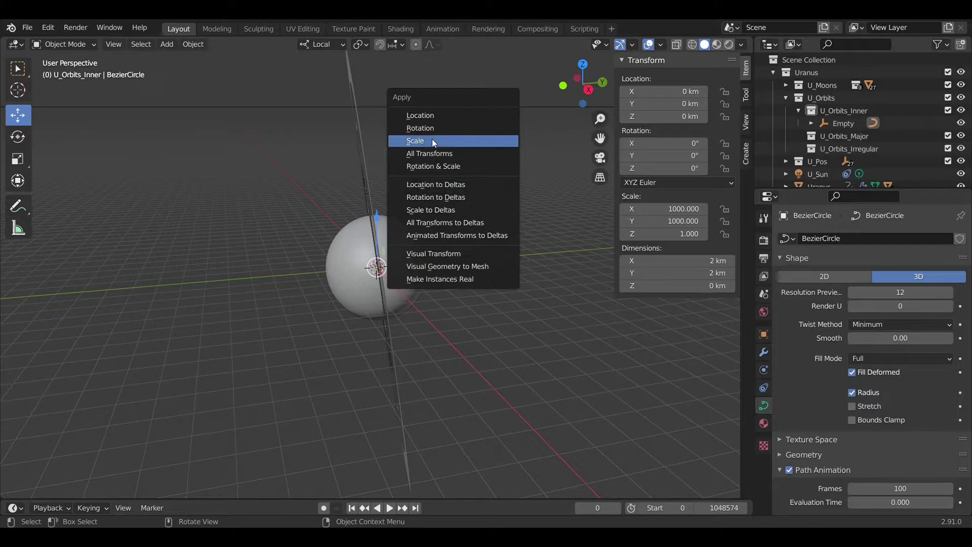
left_click(433, 139)
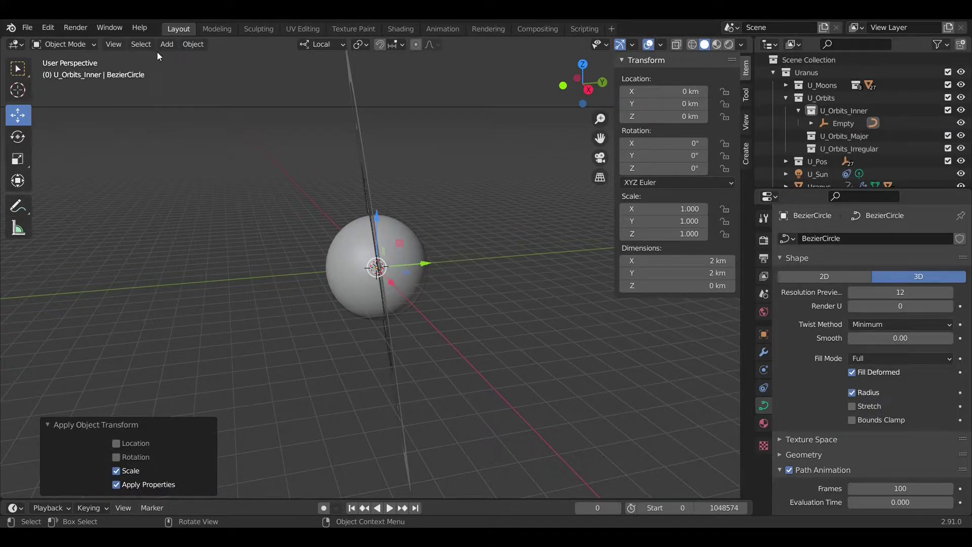
- Switch the direction of the Bezier circle's segments in Edit Mode and return to Object Mode
key("Tab")
left_click(274, 44)
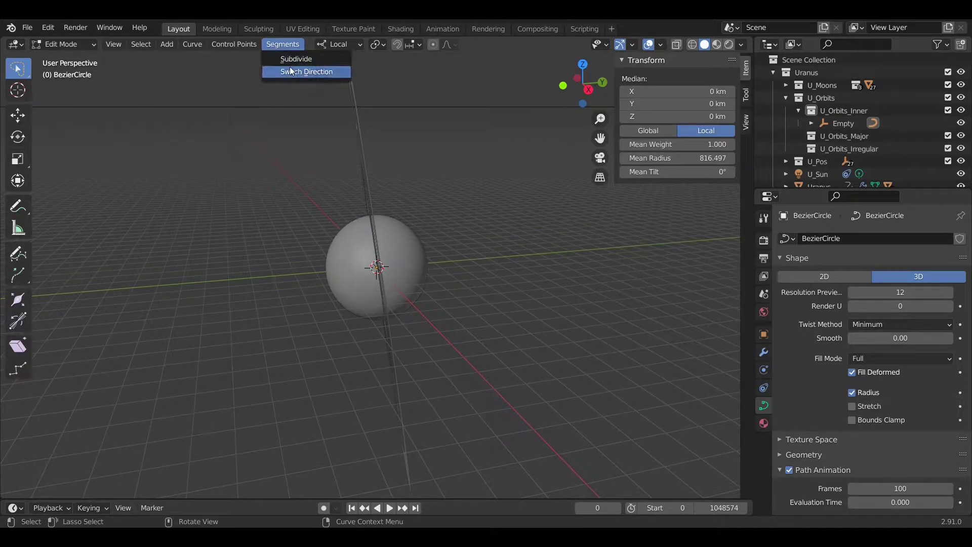
left_click(63, 44)
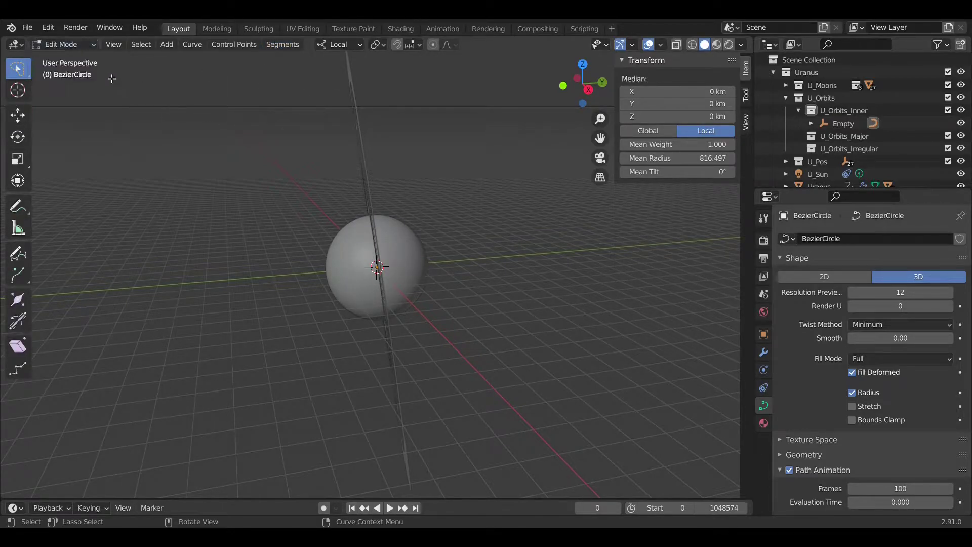
key("Tab")
- Duplicate the Empty together with its child Bezier circle four times, keeping the copies in place
left_click(811, 123)
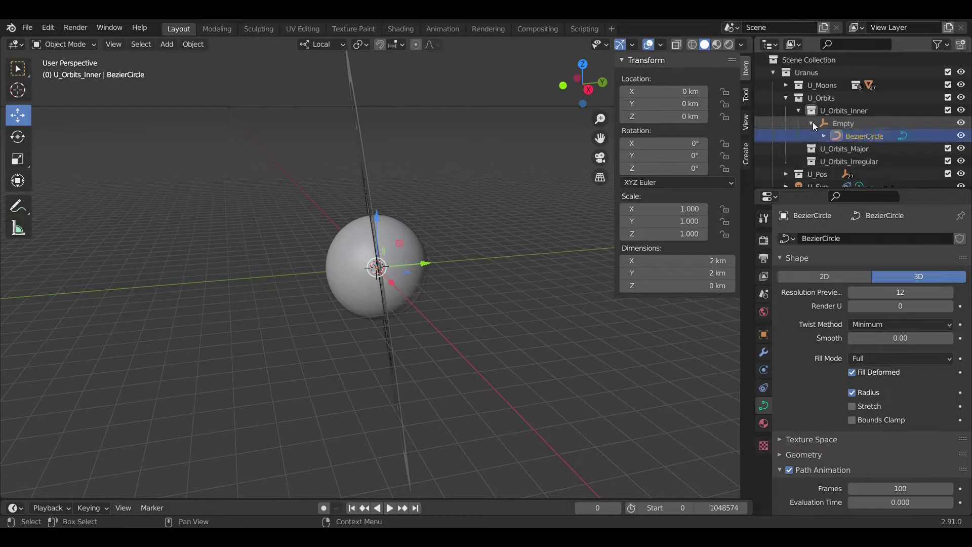
left_click(825, 124)
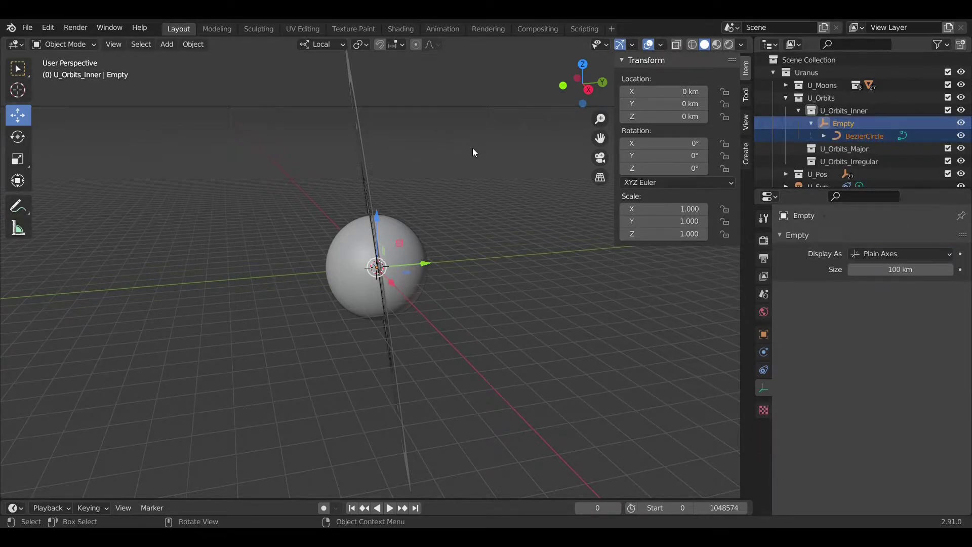
key("shift+d")
key("Escape")
key("shift+d")
key("Escape")
key("shift+d")
key("Escape")
key("shift+d")
key("Escape")
- Expand the duplicated empties in the Outliner to show their child Bezier circles
scroll(870, 126, "down", 1)
left_click(812, 153)
left_click(811, 140)
left_click(811, 128)
scroll(812, 126, "up", 1)
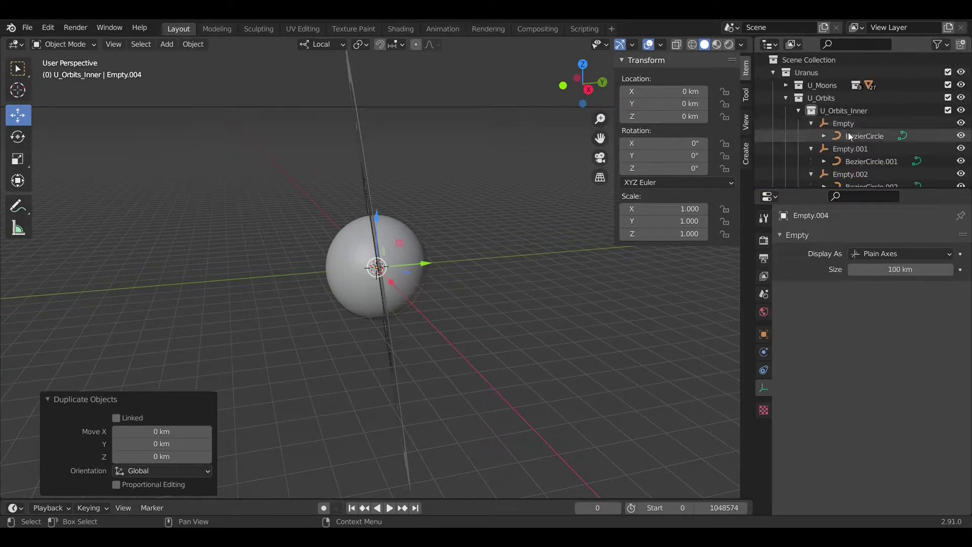
- Rename the original Empty as Miranda_L
left_click(844, 124)
double_click(844, 125)
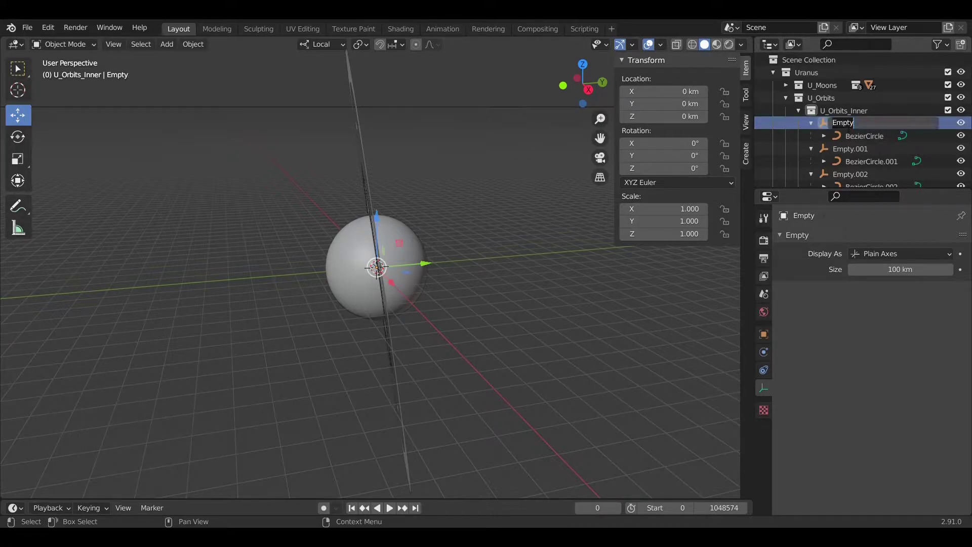
type("Miranda_L")
key("Return")
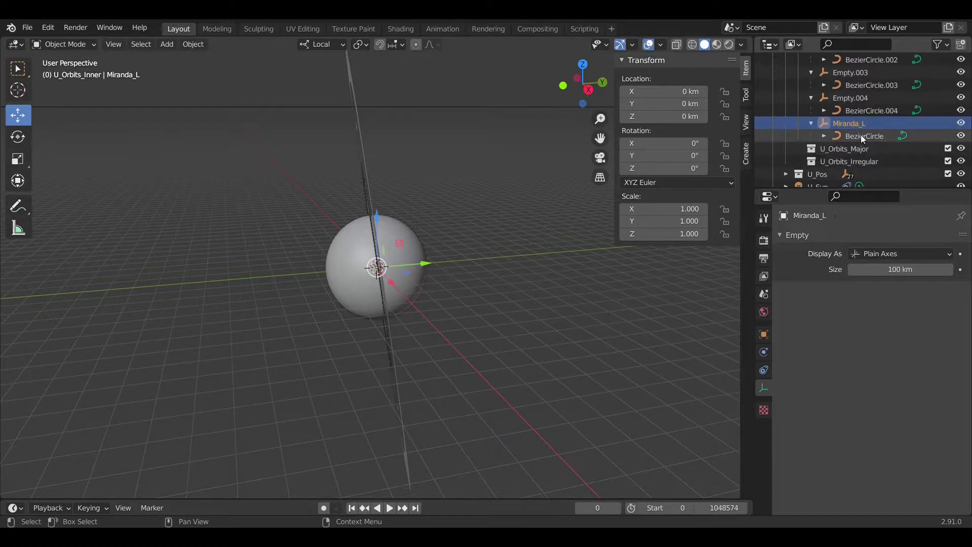
- Rename the Bezier circle under Miranda_L as Miranda_O and its curve data as Miranda
double_click(861, 135)
type("Miranda")
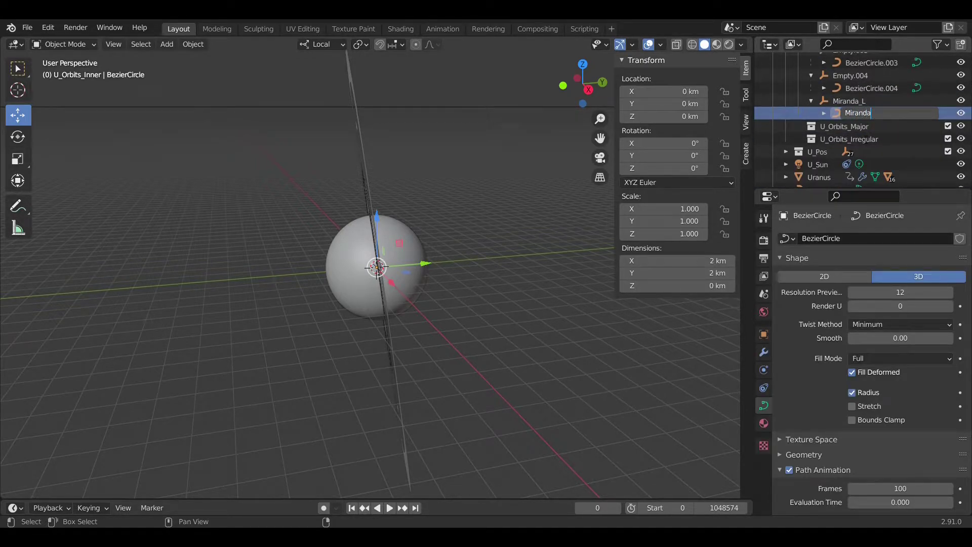
type("_O")
key("Return")
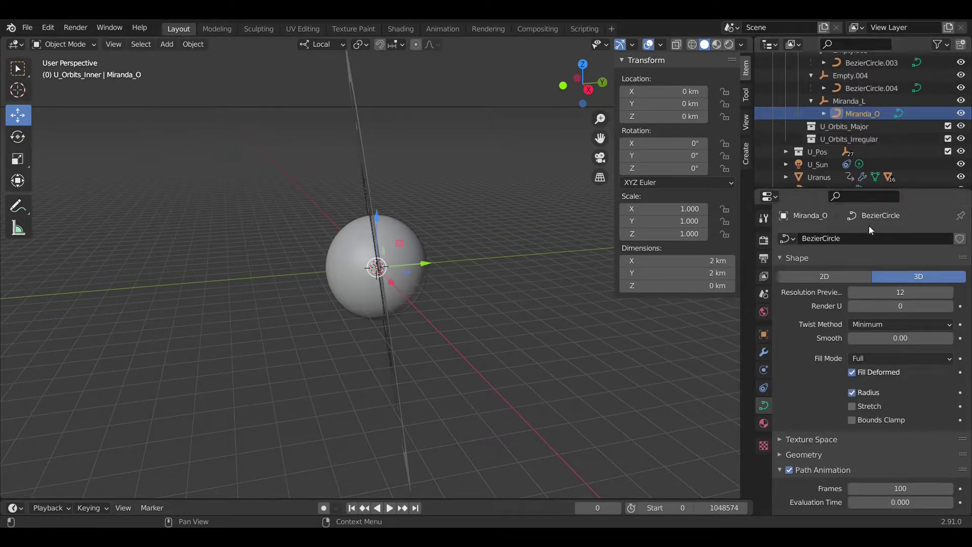
left_click(866, 239)
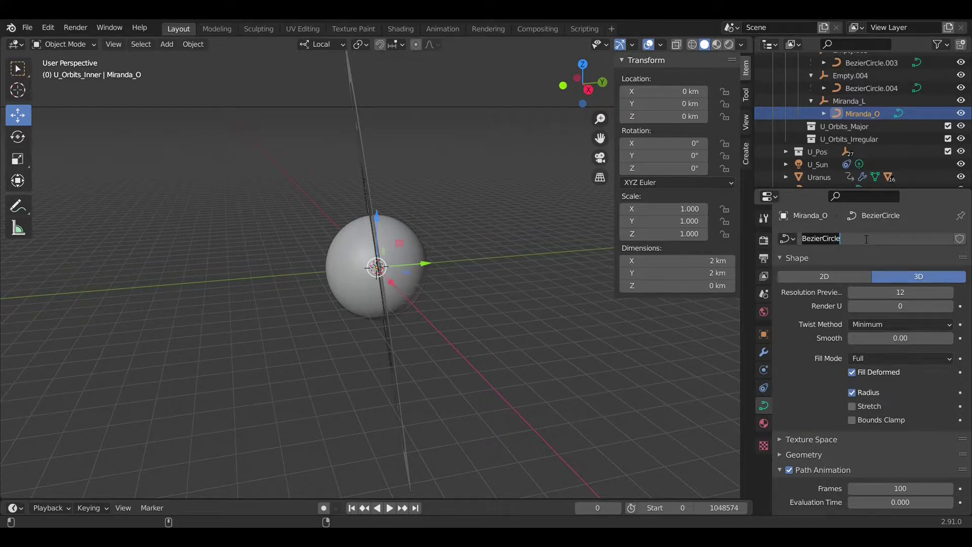
type("Miranda")
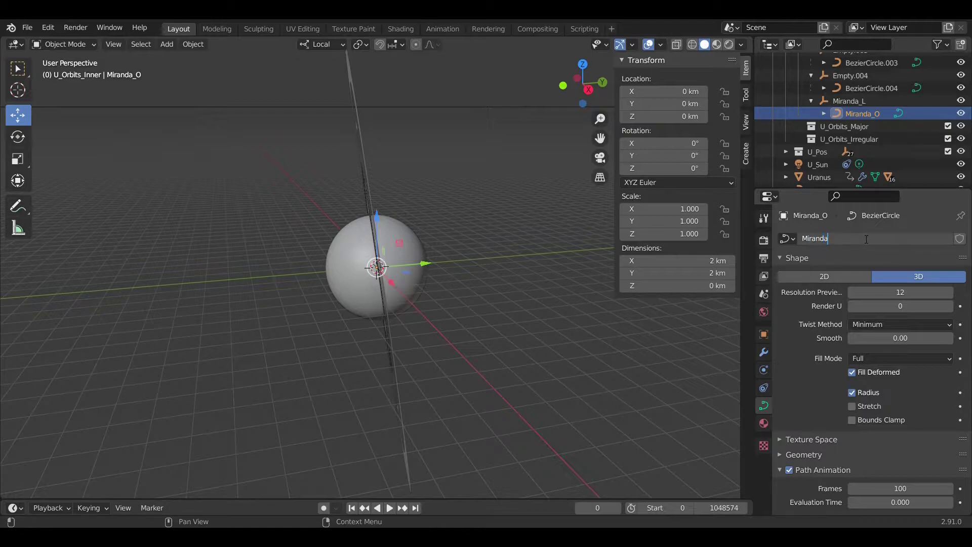
key("Return")
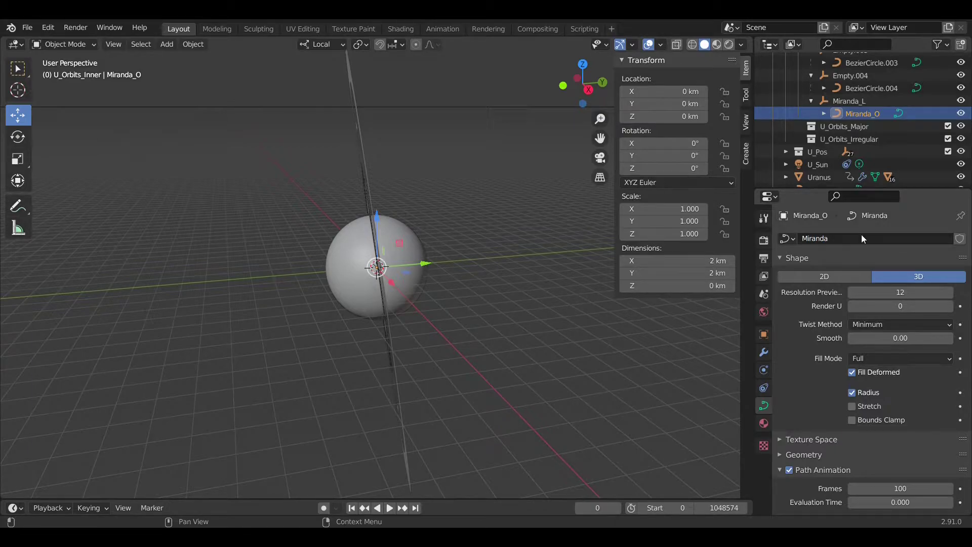
- Set Miranda_O's X scale to 129390 and its Y scale to 129390*sqrt(1-pow(.0013,2))
left_click(675, 209)
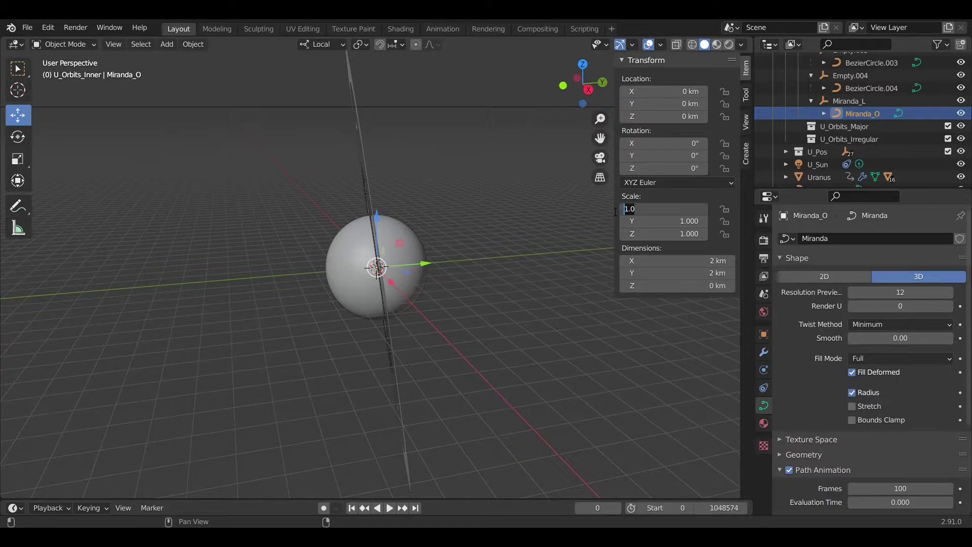
type("129390")
key("Tab")
type("129390*sqrt(1-pow(")
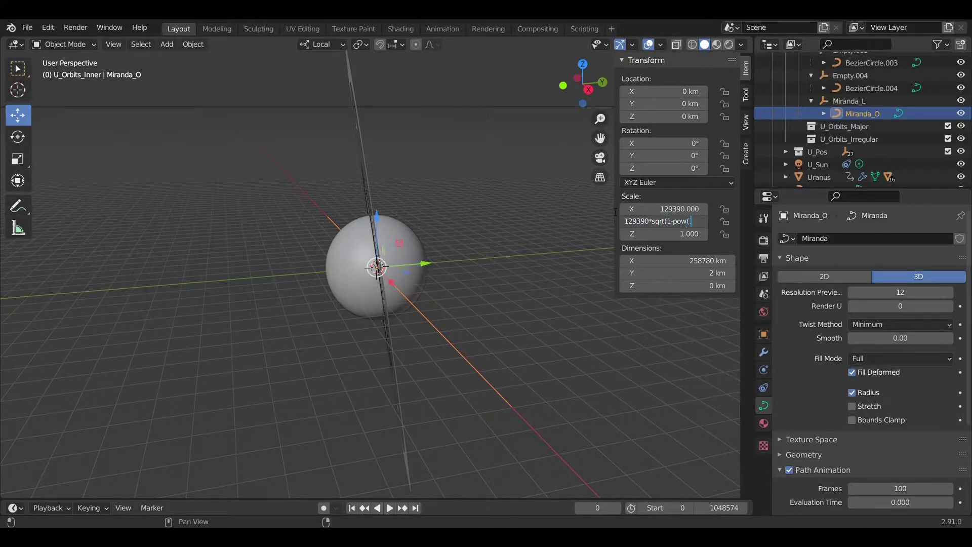
type(".0013,2))")
key("Return")
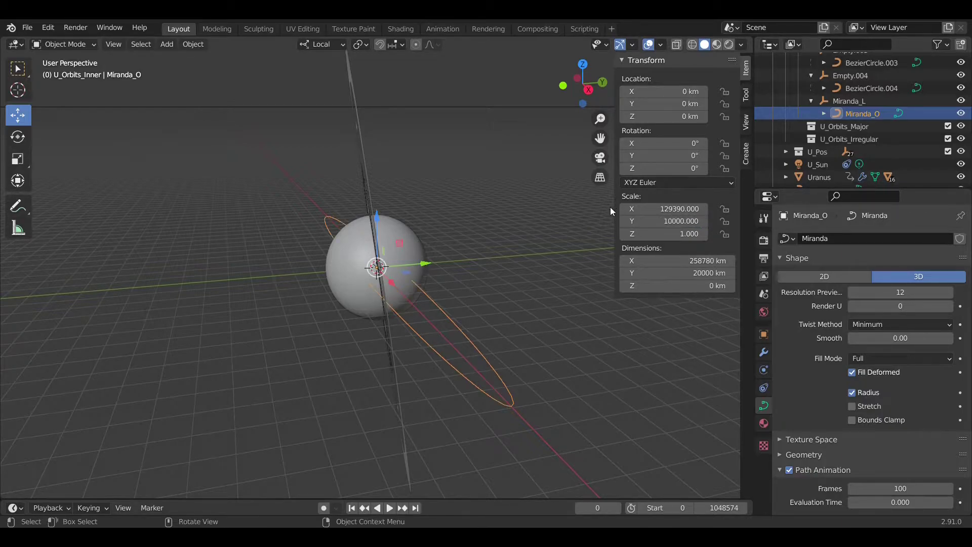
left_click(658, 221)
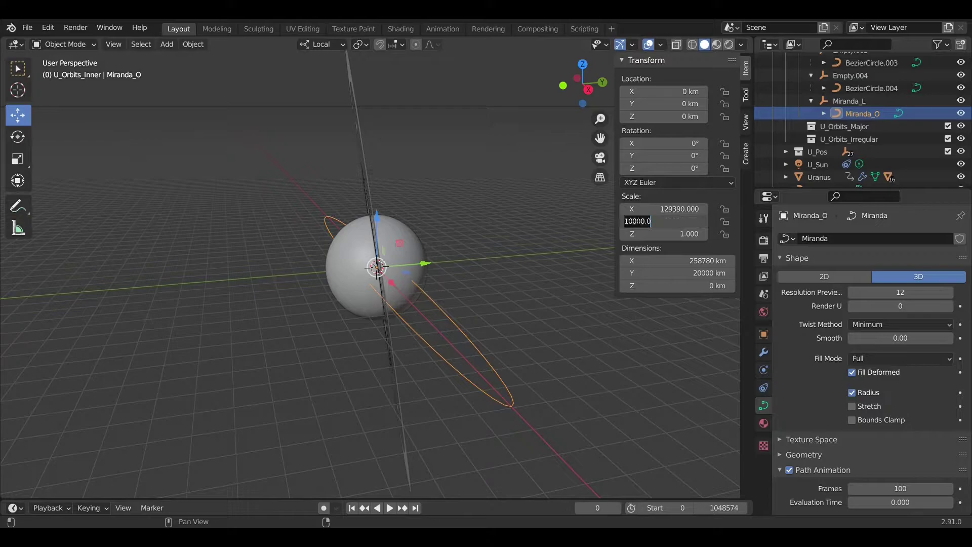
type("129390*sqrt(1-pow")
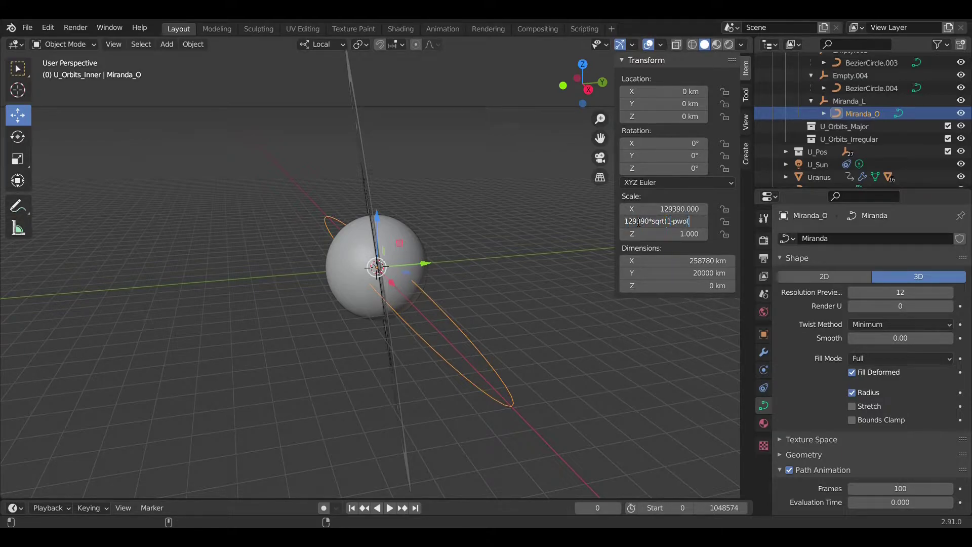
type("(.0013,2))")
key("Return")
- Offset the Miranda_O orbit by setting its X location to 129390*.0013
left_click(658, 91)
type("129389.891")
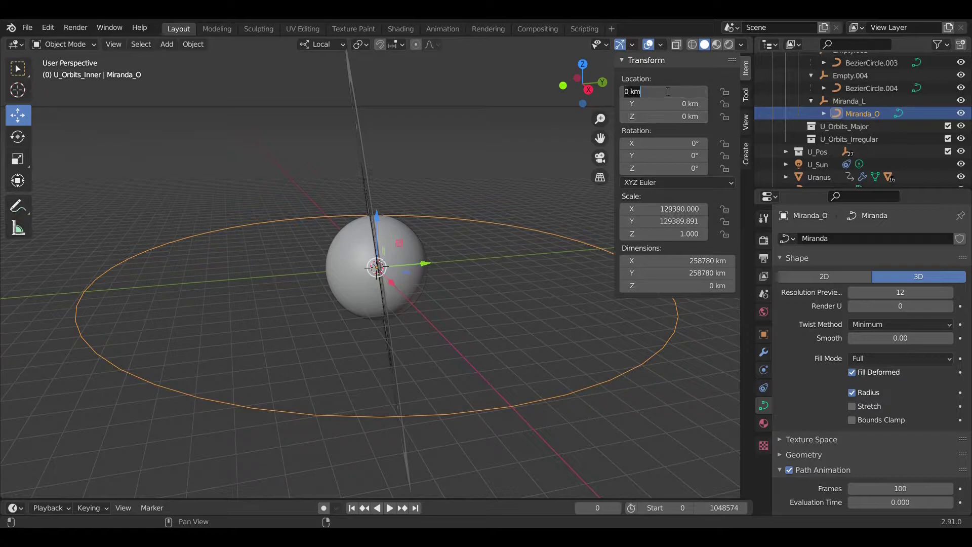
type("9390*.0013")
key("Return")
- Apply the scale and location of the Miranda_O orbit
mouse_move(390, 244)
middle_mouse_down()
mouse_move(353, 236)
mouse_move(380, 234)
middle_mouse_up()
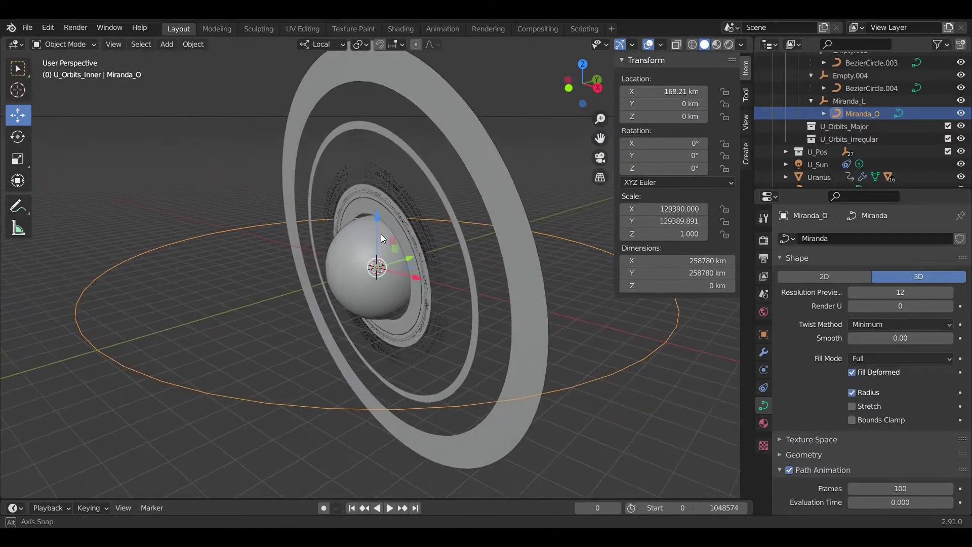
key("ctrl+a")
left_click(457, 225)
key("ctrl+a")
left_click(446, 202)
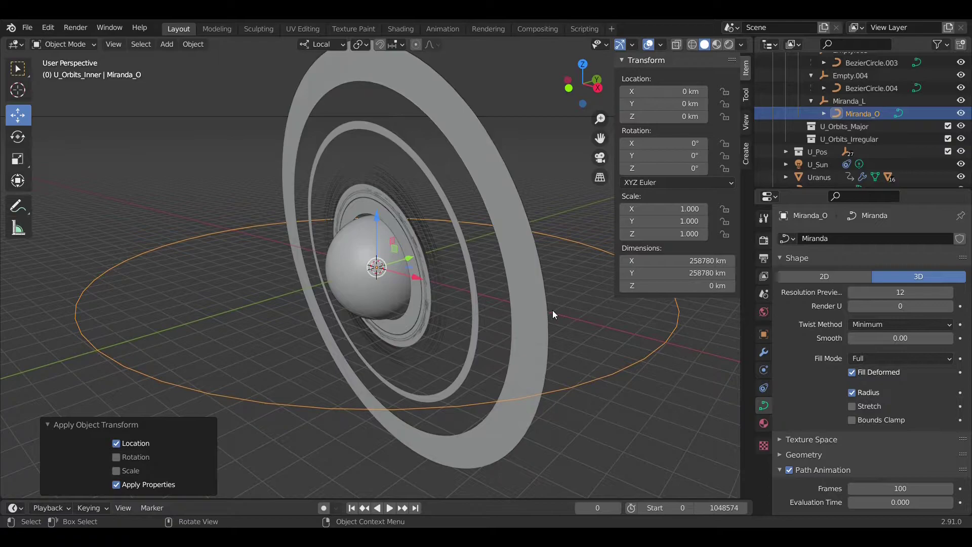
- Rename Empty.001 in the U_Orbits_Inner collection as Ariel_L
scroll(834, 154, "up", 5)
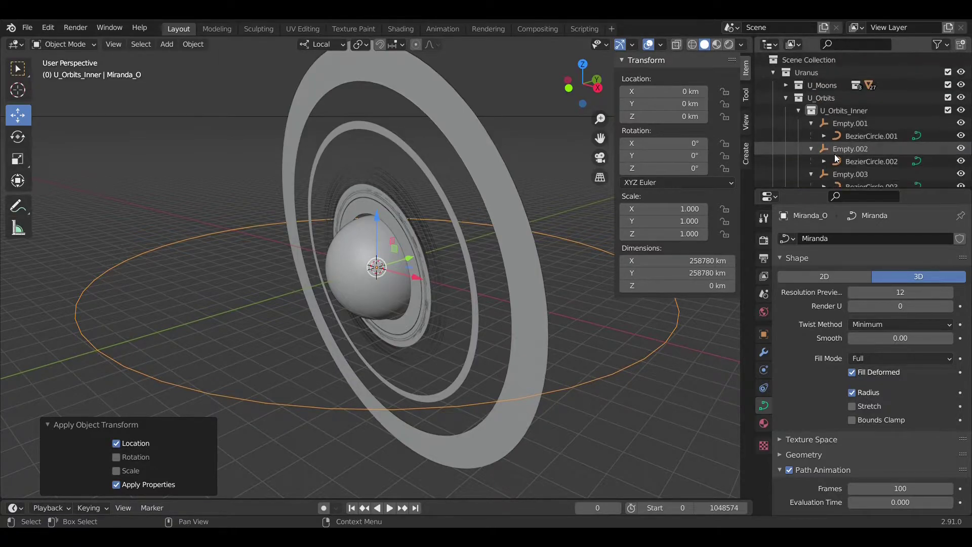
double_click(849, 122)
type("Ariel_L")
key("Return")
- Rename the Bezier circle under Ariel_L as Ariel_O and its curve data as Ariel
left_click(854, 138)
scroll(858, 139, "down", 2)
key("F2")
type("Ariel_O")
key("Return")
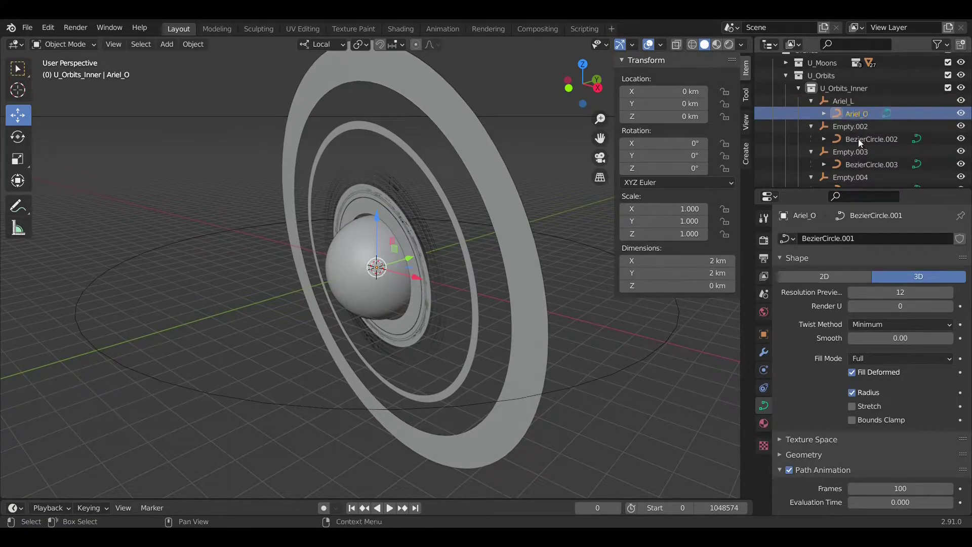
left_click(854, 239)
type("Ariel")
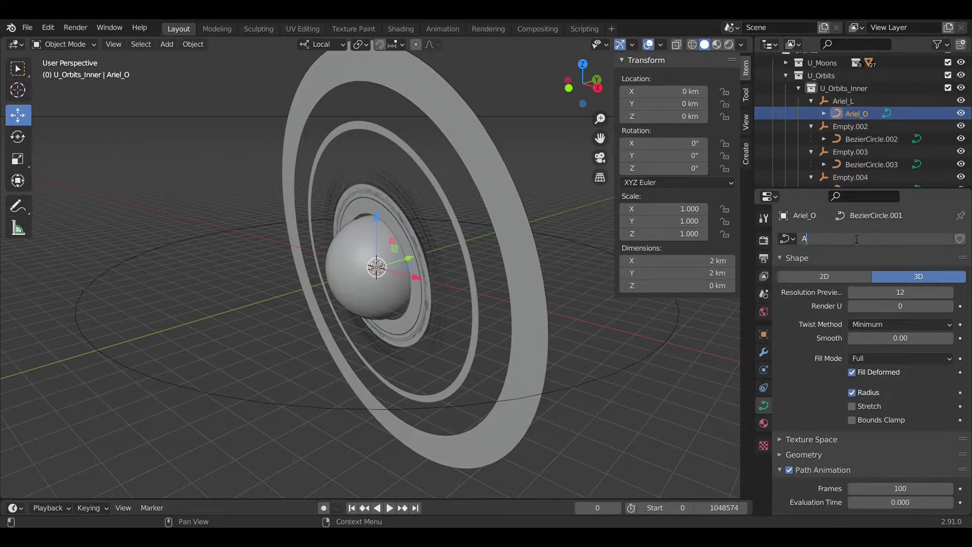
key("Return")
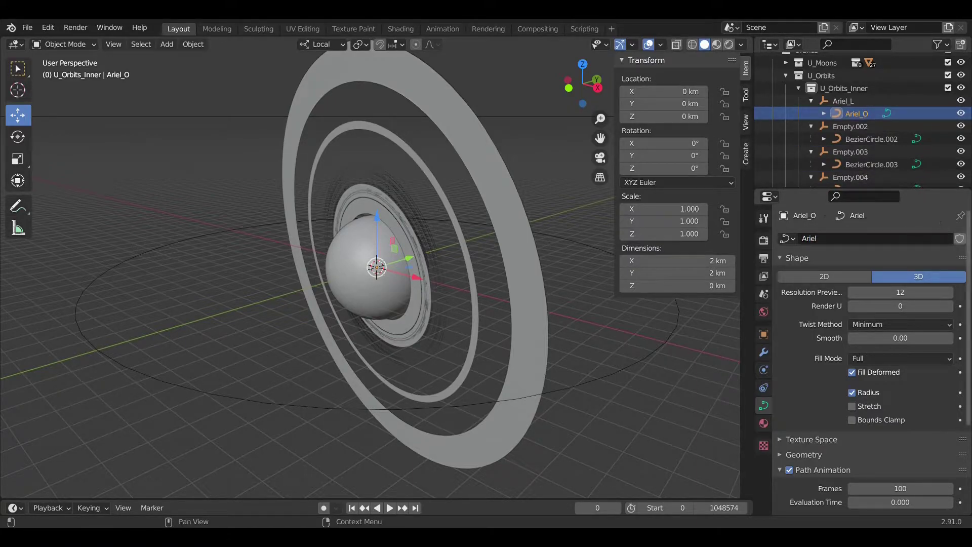
- Set Ariel_O's X scale to 191020 and its Y scale to 191020*sqrt(1-pow(.0012,2))
left_click(670, 209)
type("191020")
key("Tab")
type("191020")
type("*sqrt")
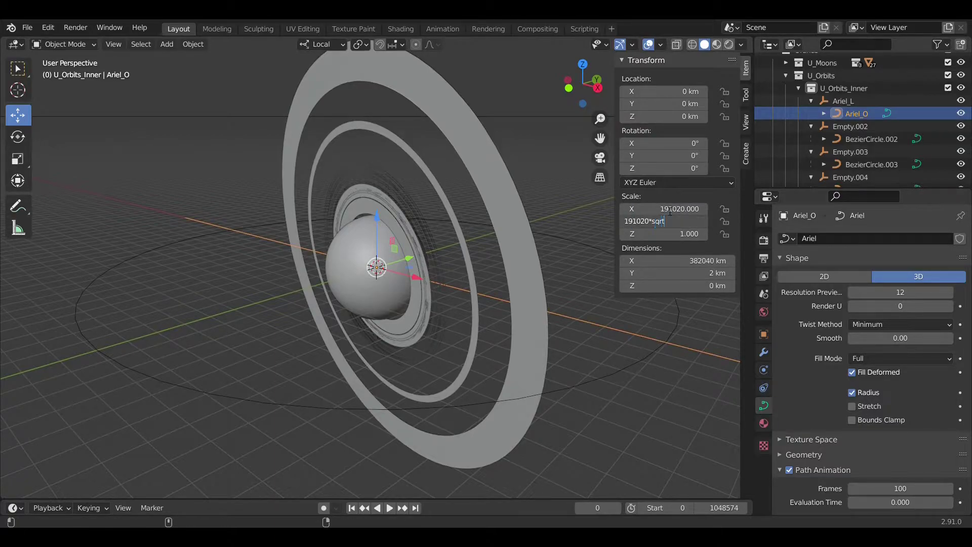
type("(1-pow(0.0012,2))")
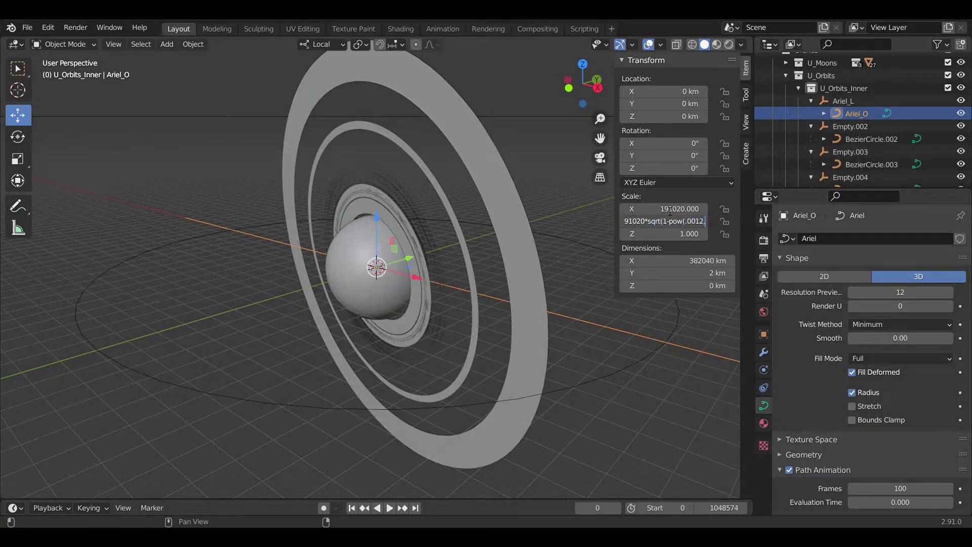
key("Return")
left_click(679, 221)
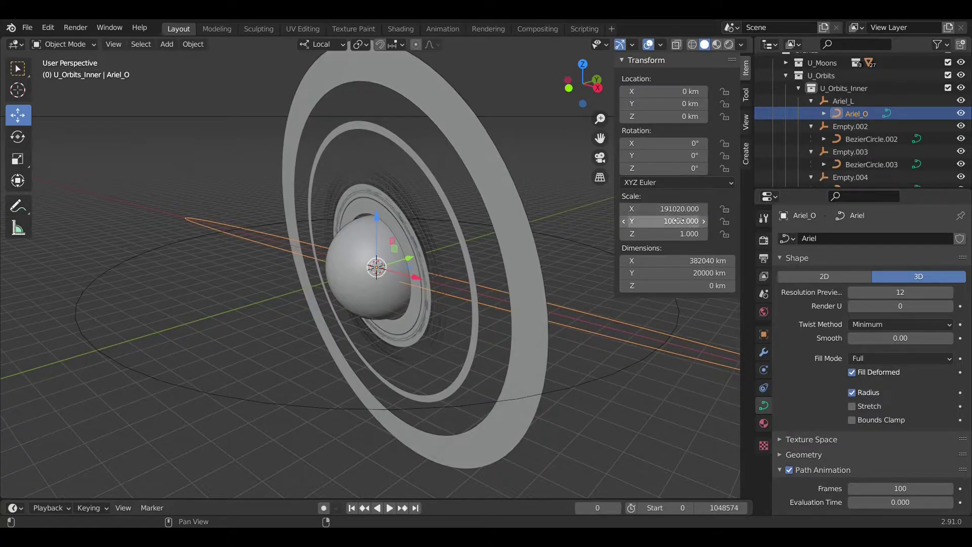
type("191020")
type("*sqrt(1-pow(.0012,2))")
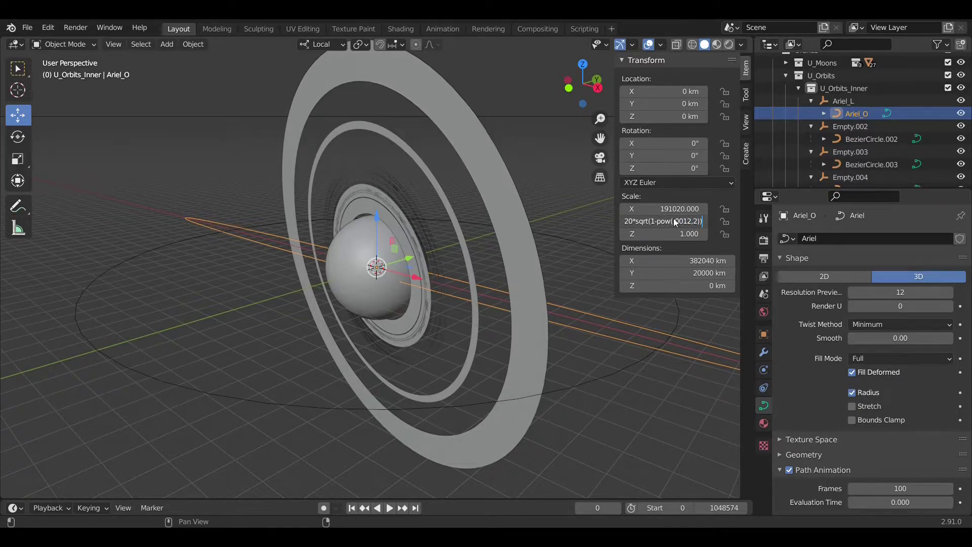
key("Return")
- Offset the Ariel_O orbit by setting its X location to 191020*.0012
left_click(671, 93)
type("191020*.0012")
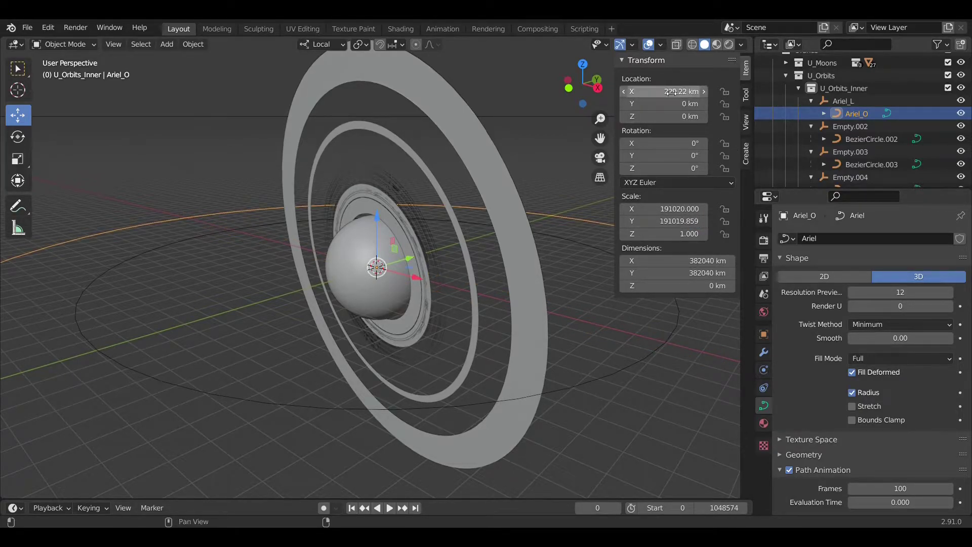
key("Return")
- Apply the location and scale of the Ariel_O orbit
key("ctrl+a")
left_click(517, 150)
key("ctrl+a")
left_click(499, 175)
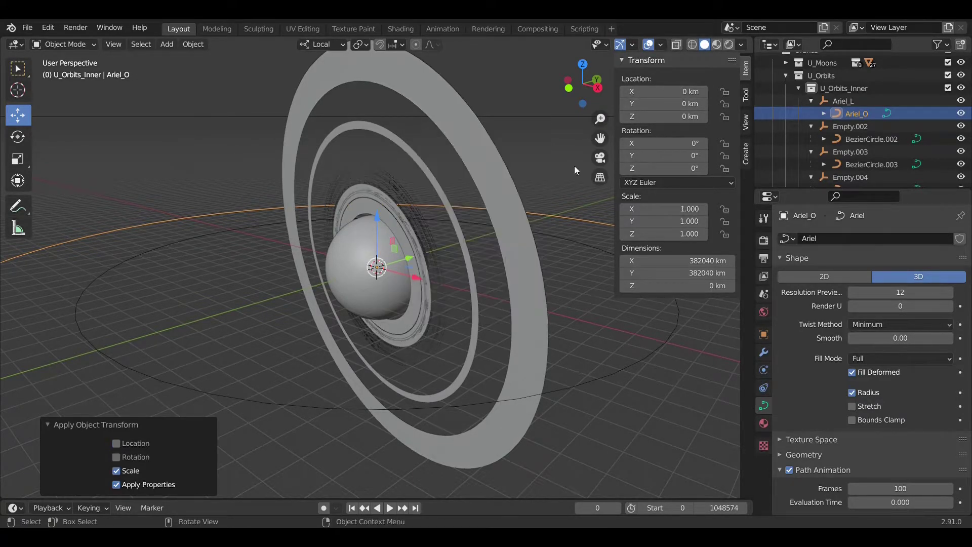
- Rename the empty Empty.002 in the U_Orbits_Inner collection as Umbriel_L
left_click(850, 125)
scroll(853, 130, "down", 1)
key("F2")
type("Umbriel")
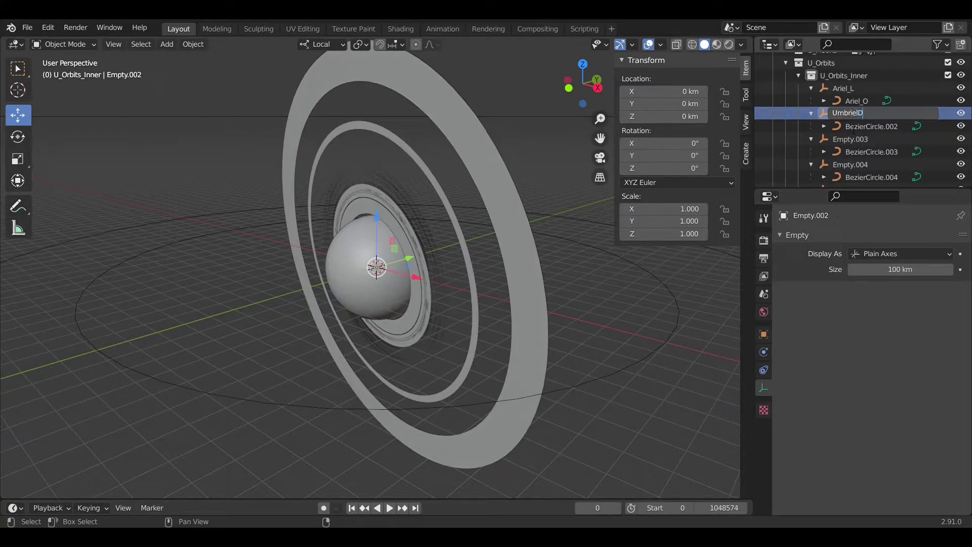
type("_L")
key("Return")
- Rename the Bezier circle under Umbriel_L as Umbriel_O and its curve data as Umbriel
scroll(903, 121, "down", 3)
scroll(890, 134, "down", 2)
left_click(878, 147)
scroll(878, 148, "down", 2)
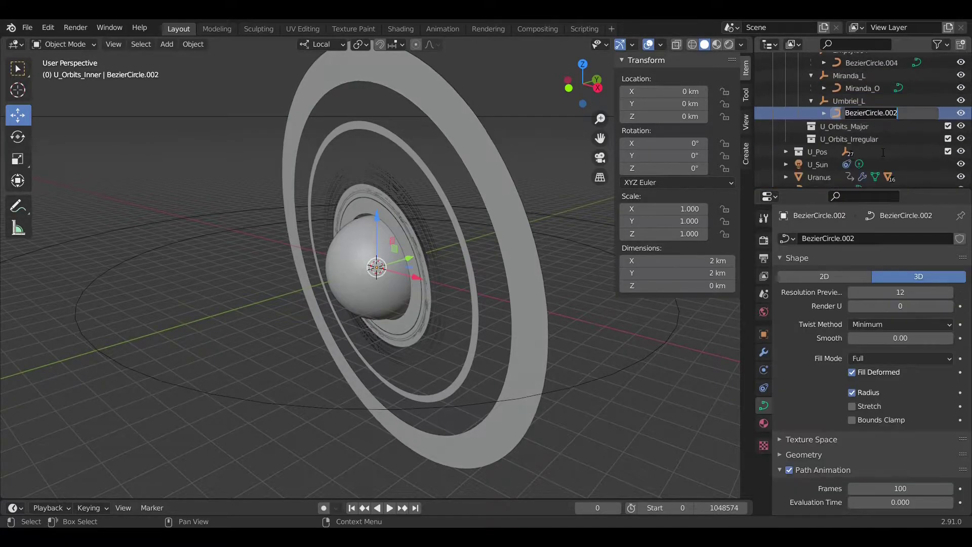
key("F2")
type("Y&")
type("mbriel")
type("_O")
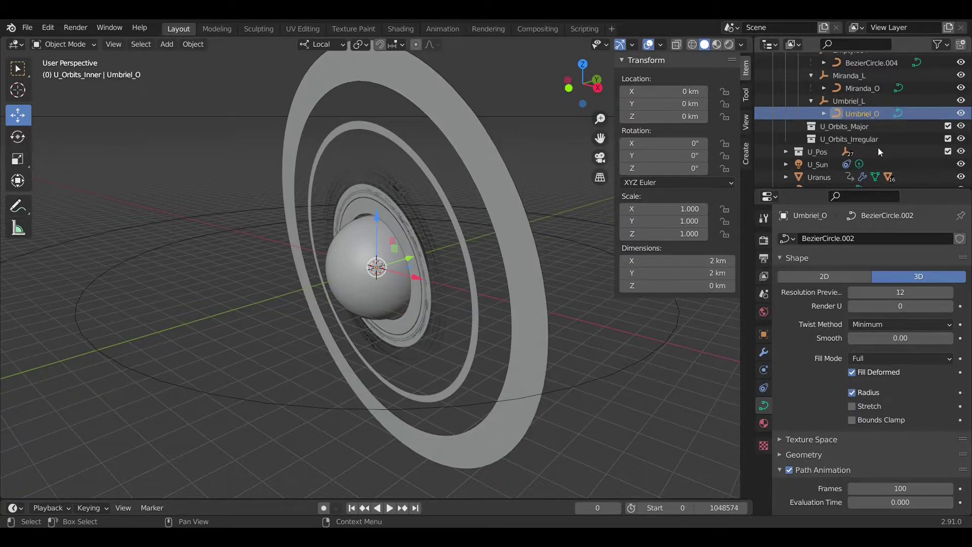
key("Return")
double_click(853, 237)
type("Umbriel")
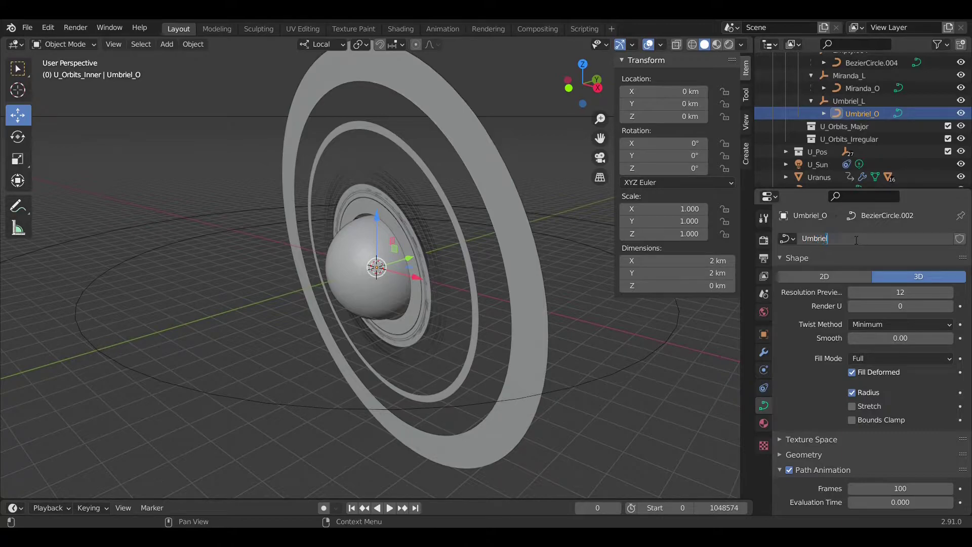
key("Return")
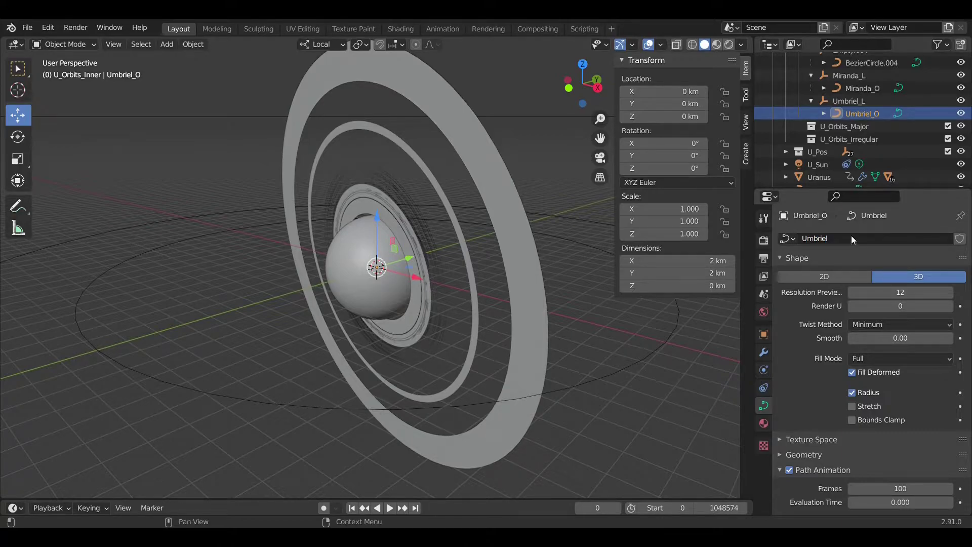
- Set Umbriel_O's X scale to 266300 and its Y scale to 266300*sqrt(1-pow(.0039,2))
left_click(686, 209)
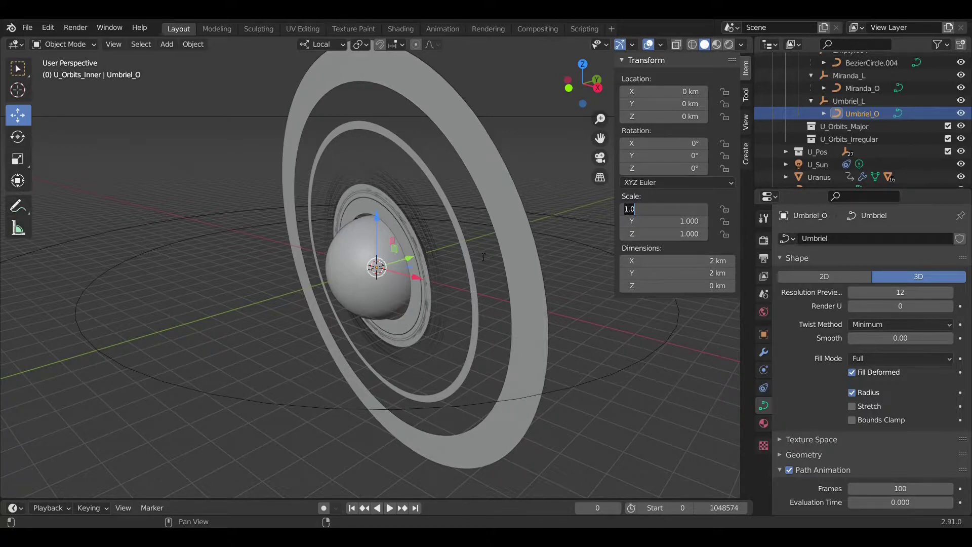
type("266300")
key("Tab")
type("266300*sqrt9")
type("1-pow(.00")
type("39,2))")
key("Return")
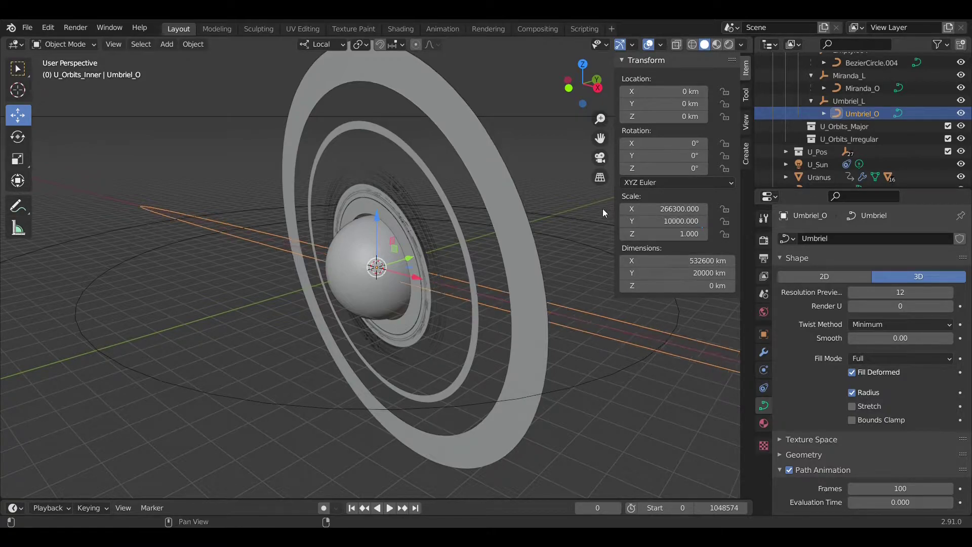
left_click(663, 221)
type("266300")
type("*sqrt")
type("0.0039,2))")
key("Return")
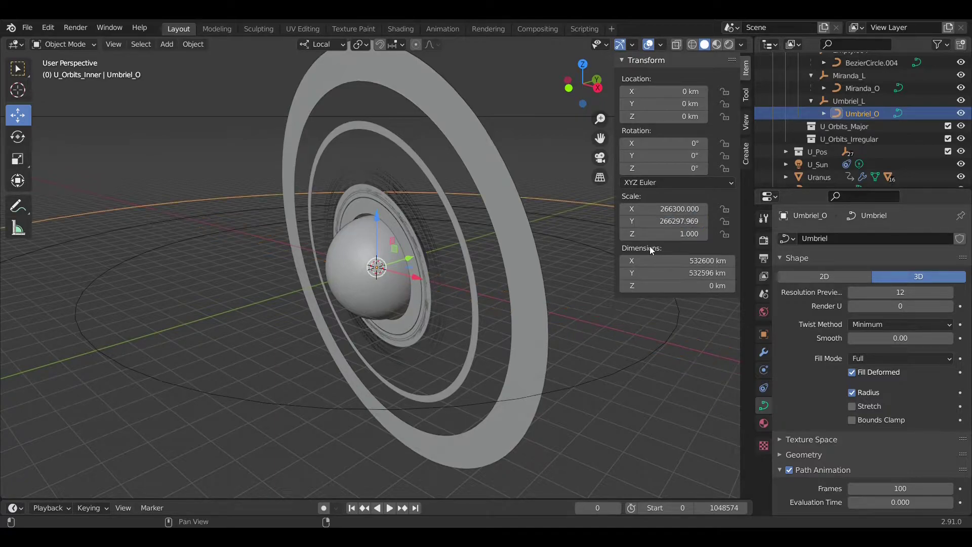
- Offset the Umbriel_O orbit by setting its X location to 266300*.0039 and apply its scale and location
left_click(653, 91)
type("266300*.0039")
key("Return")
key("ctrl+a")
left_click(519, 200)
key("ctrl+a")
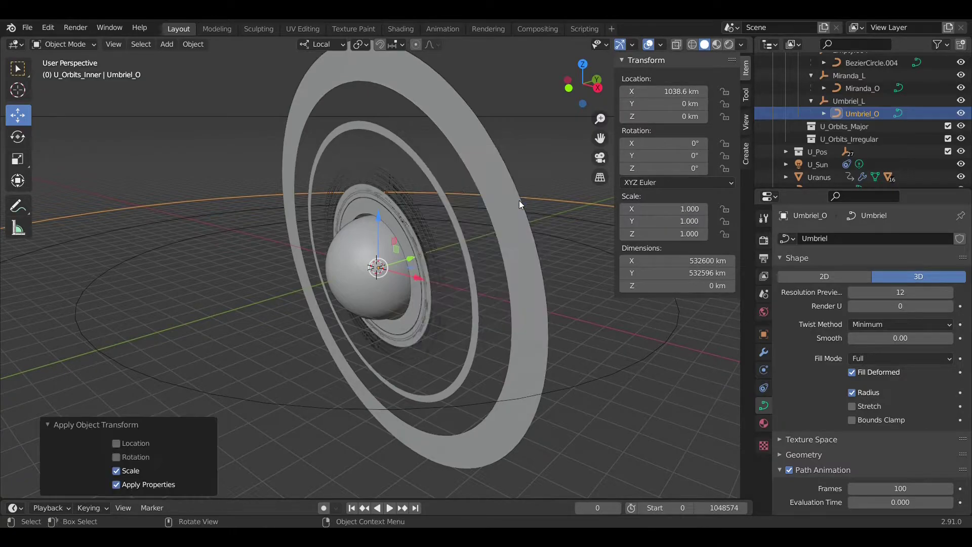
left_click(487, 173)
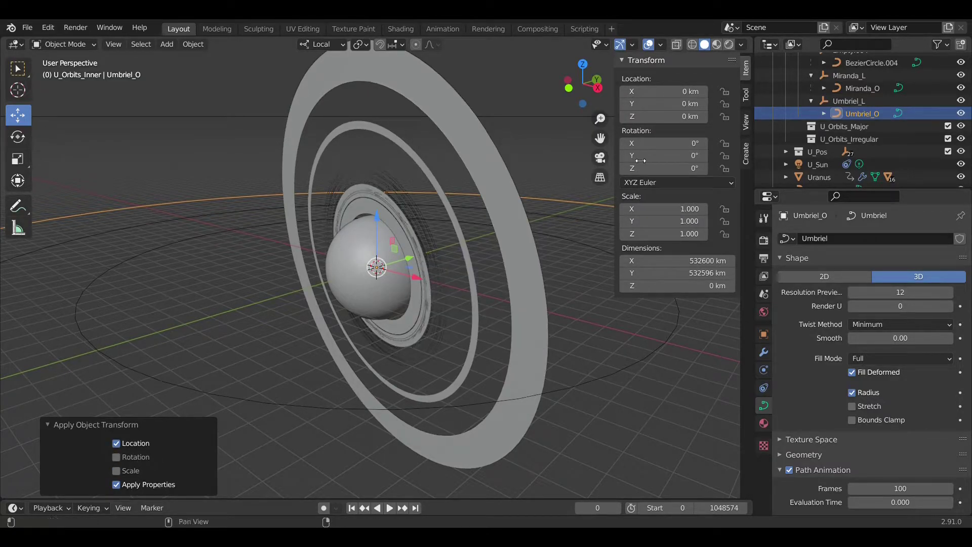
- Rename the empty Empty.003 in the U_Orbits_Inner collection as Titania_L
scroll(837, 134, "up", 5)
left_click(837, 127)
scroll(837, 126, "down", 1)
key("F2")
type("Titania_L")
key("Return")
- Rename the Bezier circle under Titania_L as Titania_O and its curve data as Titania
scroll(837, 129, "down", 2)
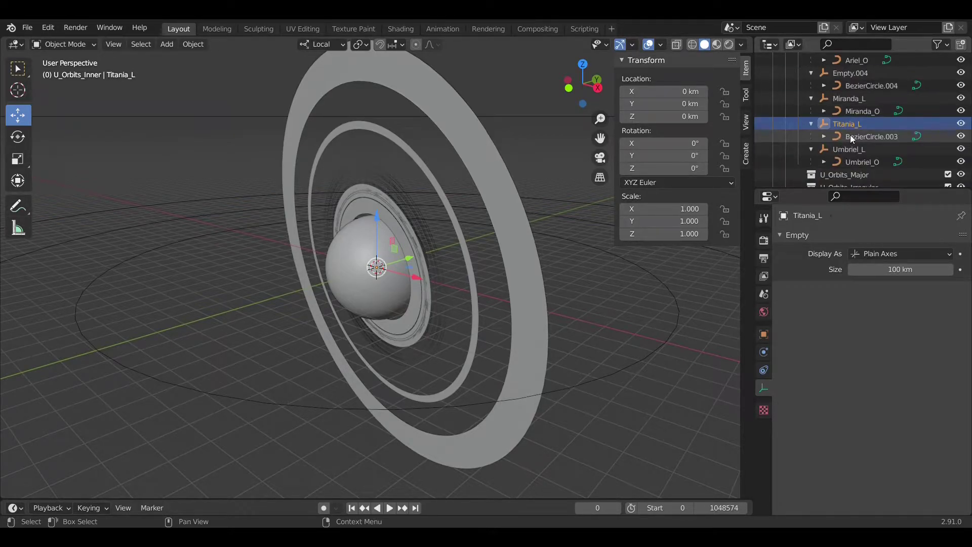
double_click(850, 138)
type("Titania_O")
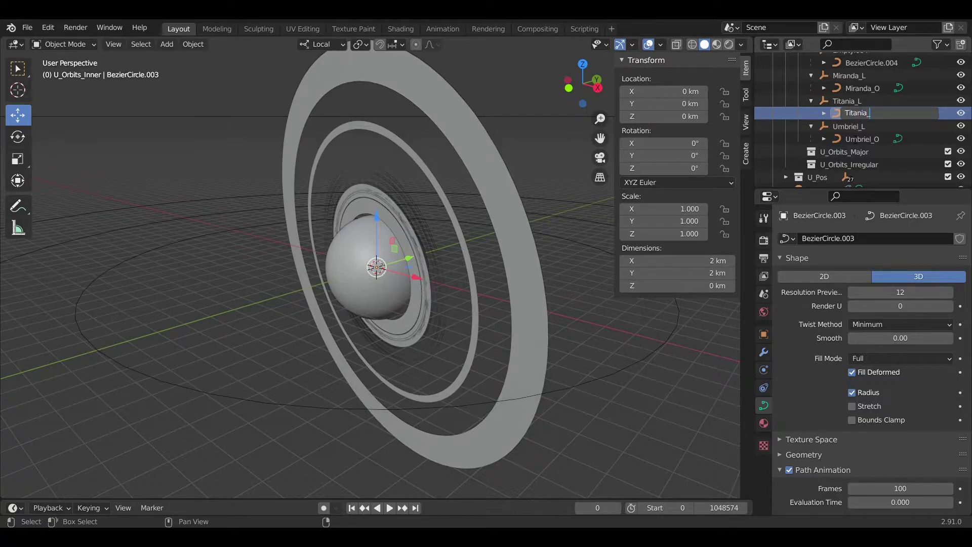
key("Return")
left_click(859, 238)
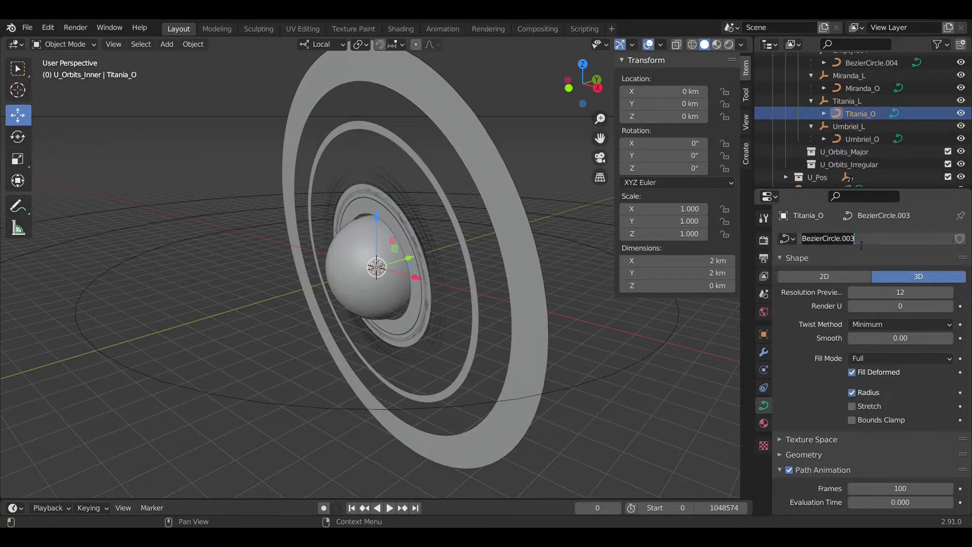
type("Titania")
key("Return")
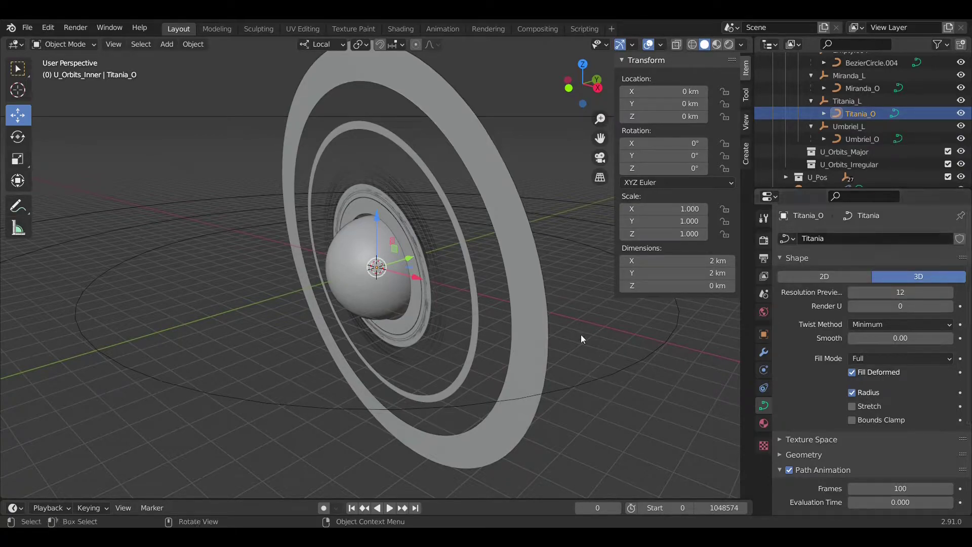
- Set Titania_O's X scale to 435910 and its Y scale to 435910*sqrt(1-pow(.0011,2))
left_click(658, 213)
type("435910")
key("Tab")
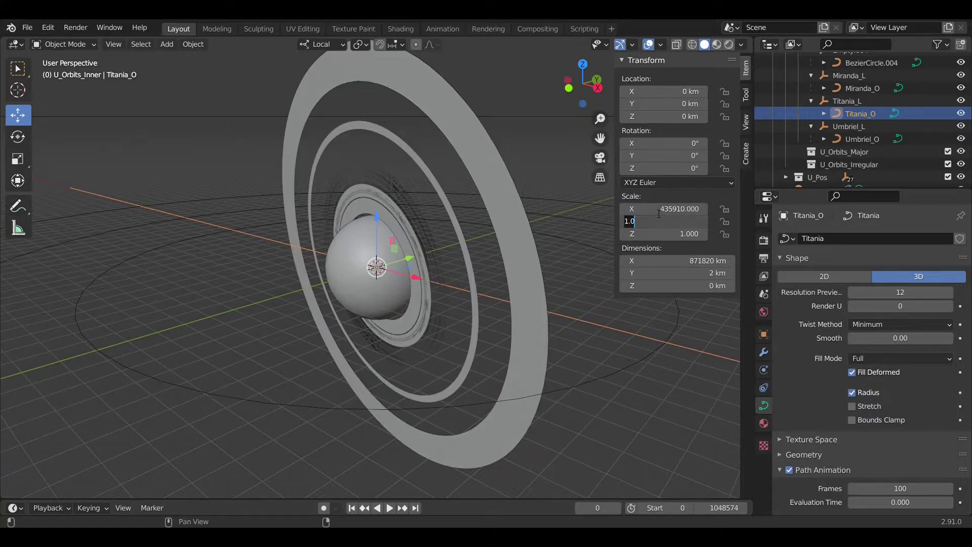
type("435910")
type("*sqr")
type("t(1-pow")
type("(.0011,2))")
key("Return")
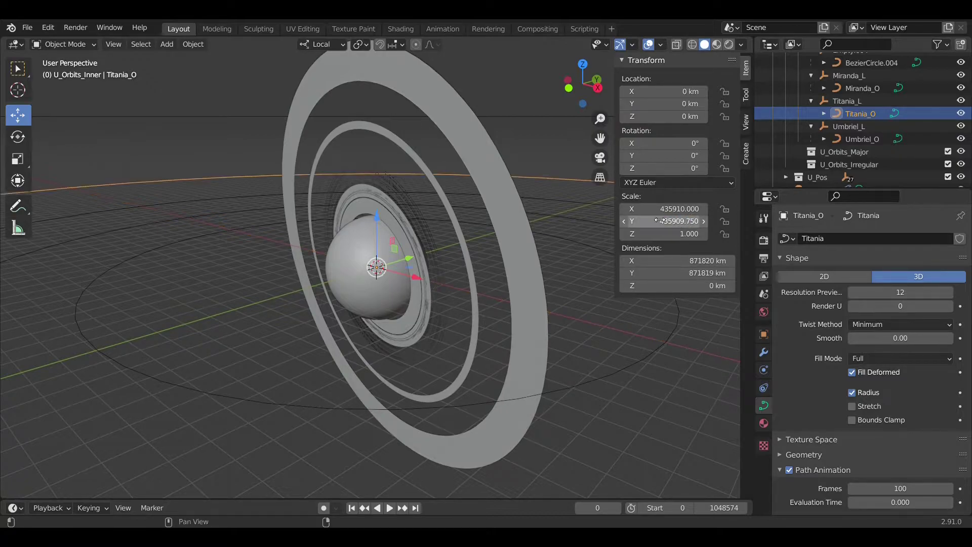
- Offset the Titania_O orbit by setting its X location to 435910*.0011 and apply its location and scale
double_click(670, 92)
type("435910")
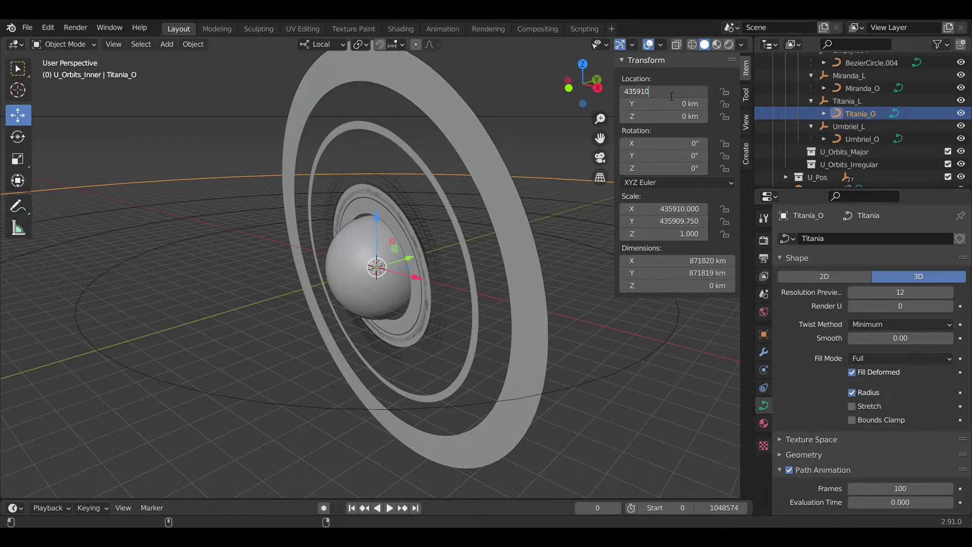
type("*.0011")
key("Return")
key("ctrl+a")
left_click(536, 155)
key("ctrl+a")
left_click(515, 181)
- Rename the empty Empty.004 in the U_Orbits_Inner collection as Oberon_L
scroll(840, 157, "up", 3)
scroll(841, 157, "up", 2)
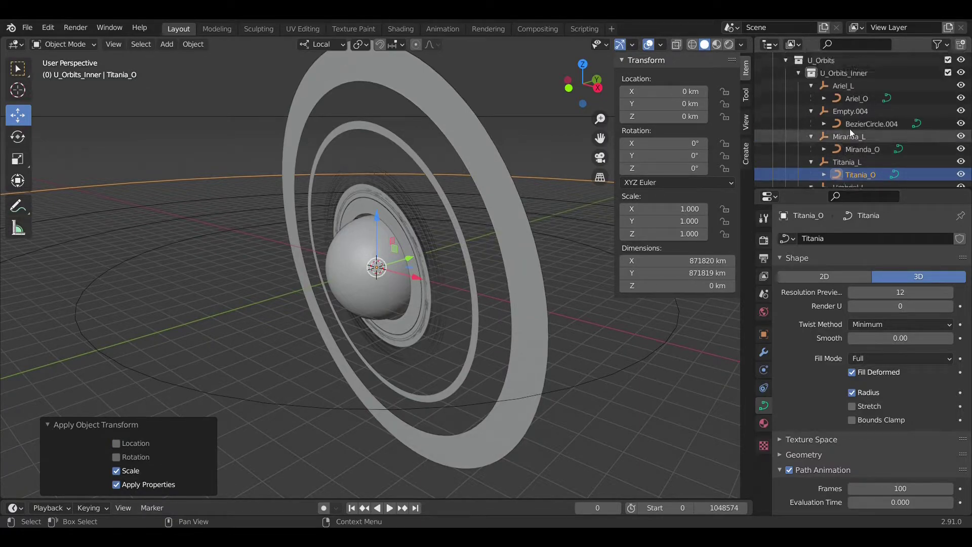
double_click(849, 116)
type("Oberon_L")
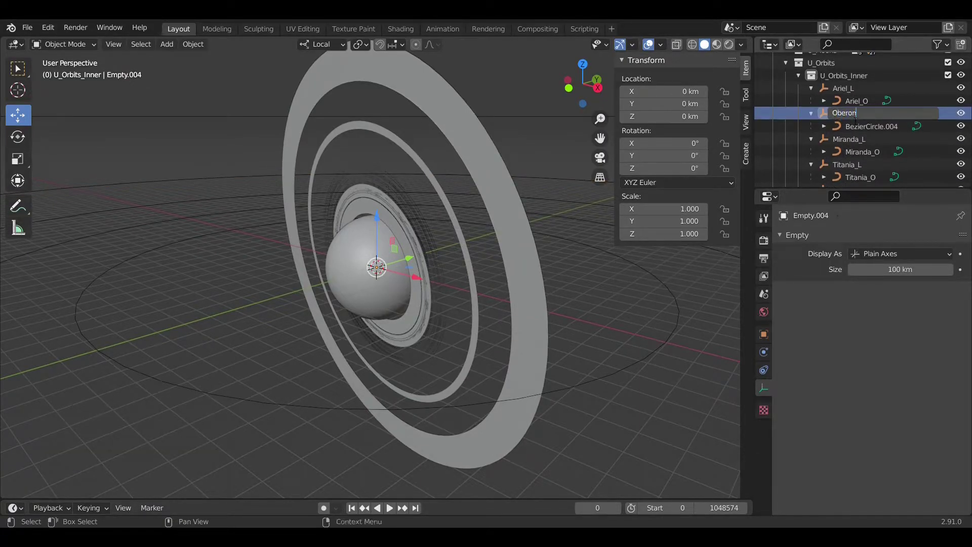
key("Return")
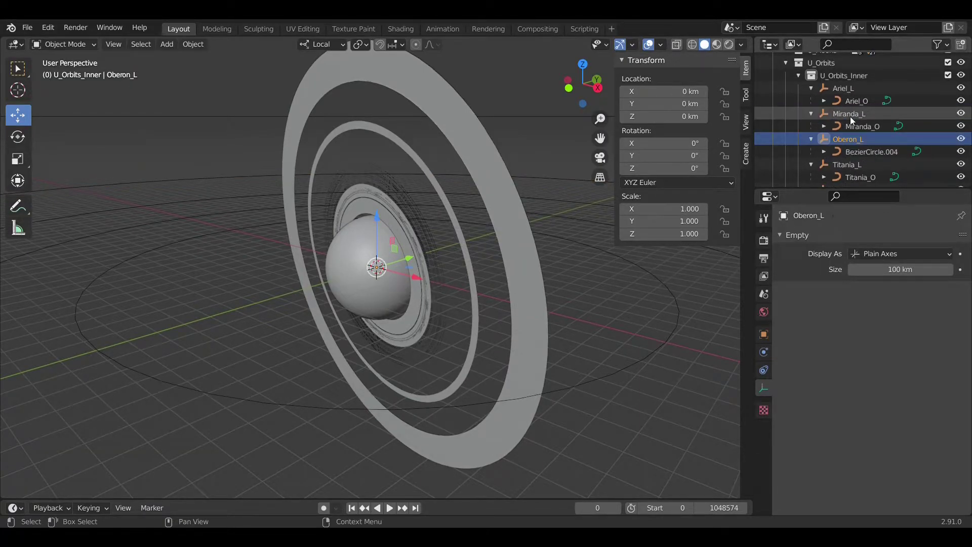
- Rename the Bezier circle under Oberon_L as Oberon_O and its curve data as Oberon
left_click(869, 151)
scroll(868, 153, "down", 3)
key("F2")
type("Oberon_")
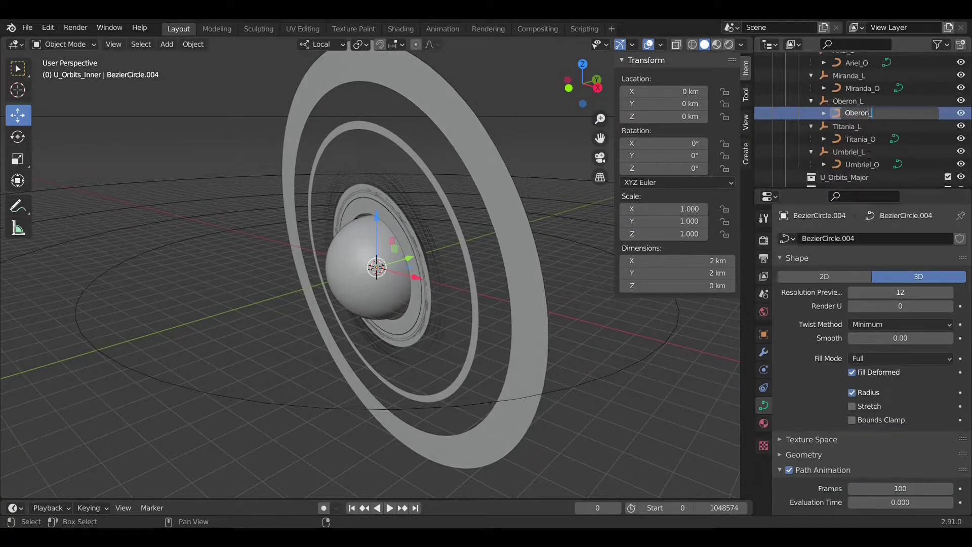
type("O")
key("Return")
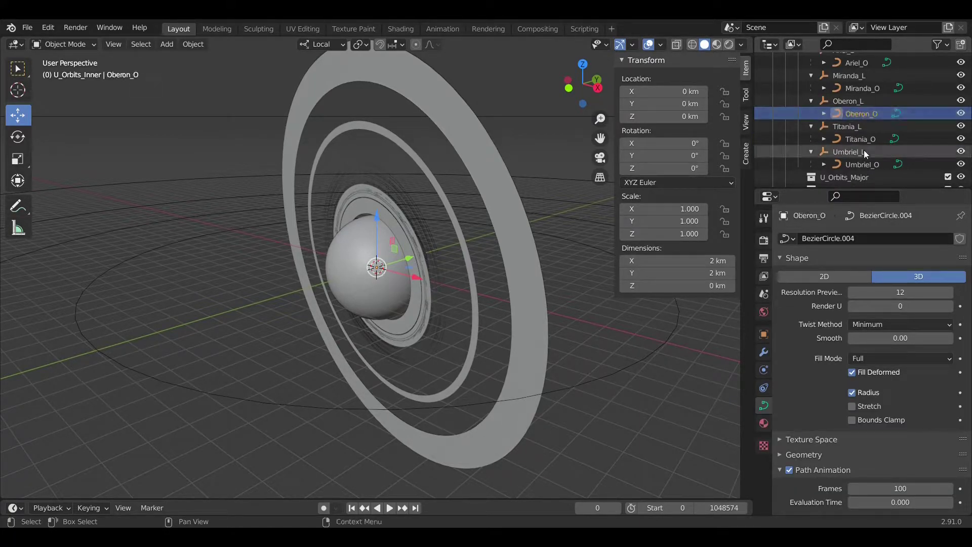
scroll(863, 150, "up", 1)
left_click(841, 235)
type("Oberon")
key("Return")
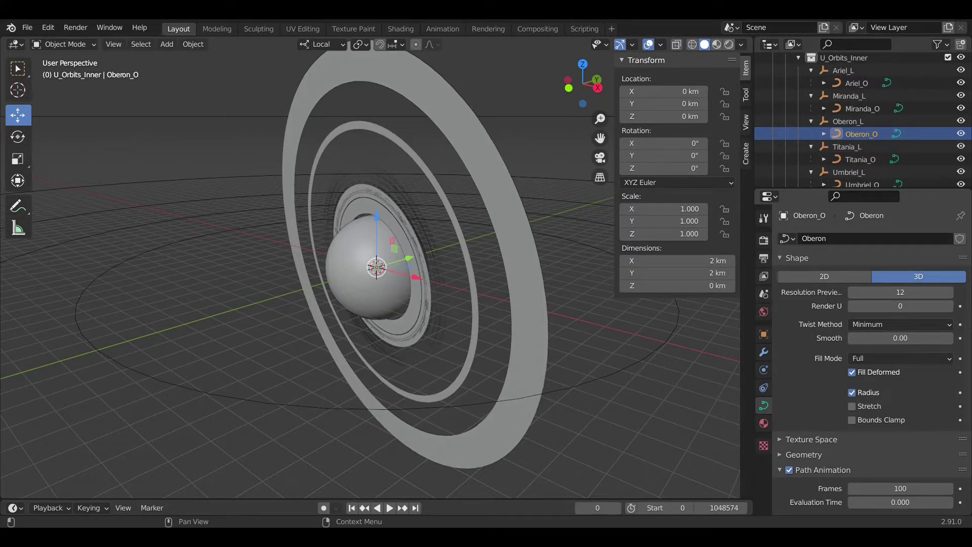
- Set Oberon_O's X scale to 583520 and its Y scale to 583520*sqrt(1-pow(.0014,2))
double_click(643, 209)
type("583520")
key("Tab")
type("583520*sqr")
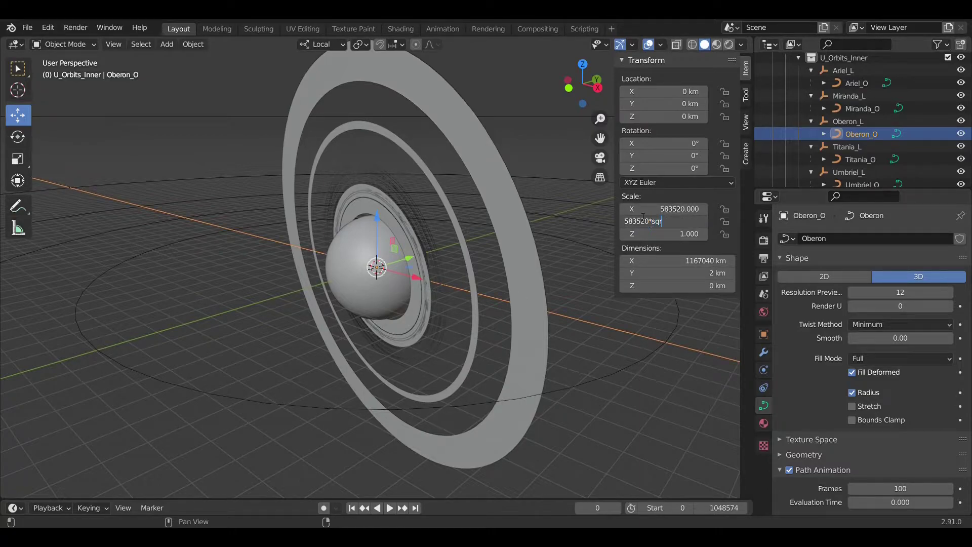
type("t(1-opw")
key("Return")
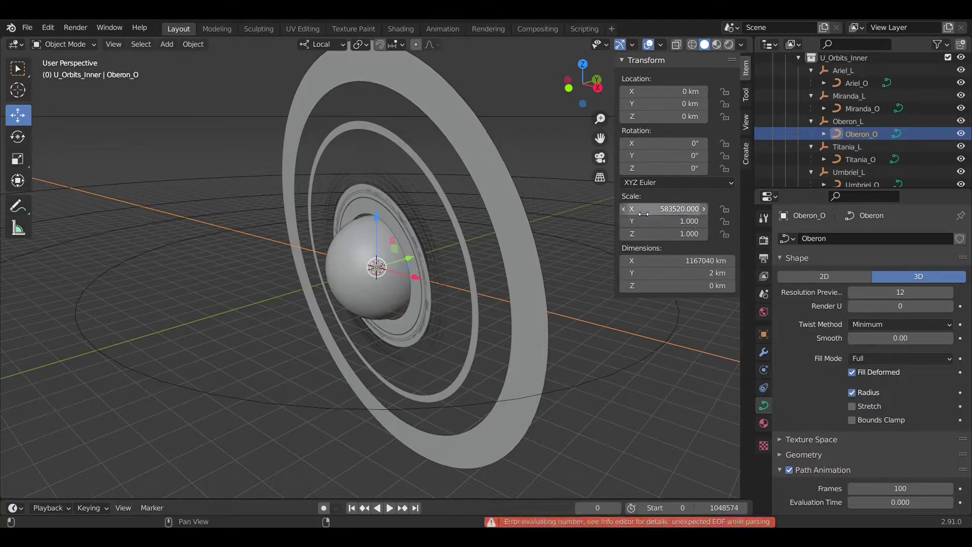
left_click(657, 222)
type("583520*sqrt(1-pow(")
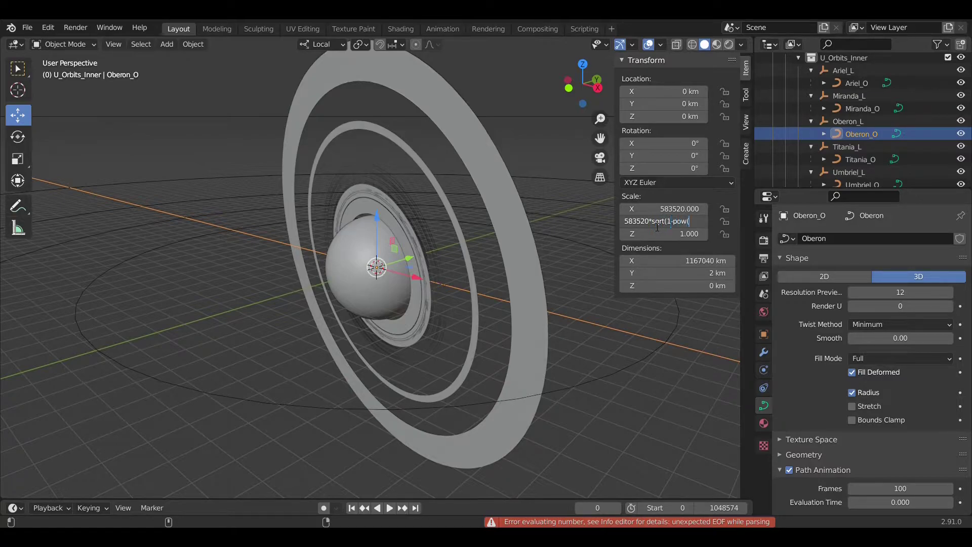
type(".0014,2))")
key("Return")
- Offset the Oberon_O orbit by setting its X location to 583520*.0014 and apply its scale and location
left_click(671, 91)
type("583520*.0014")
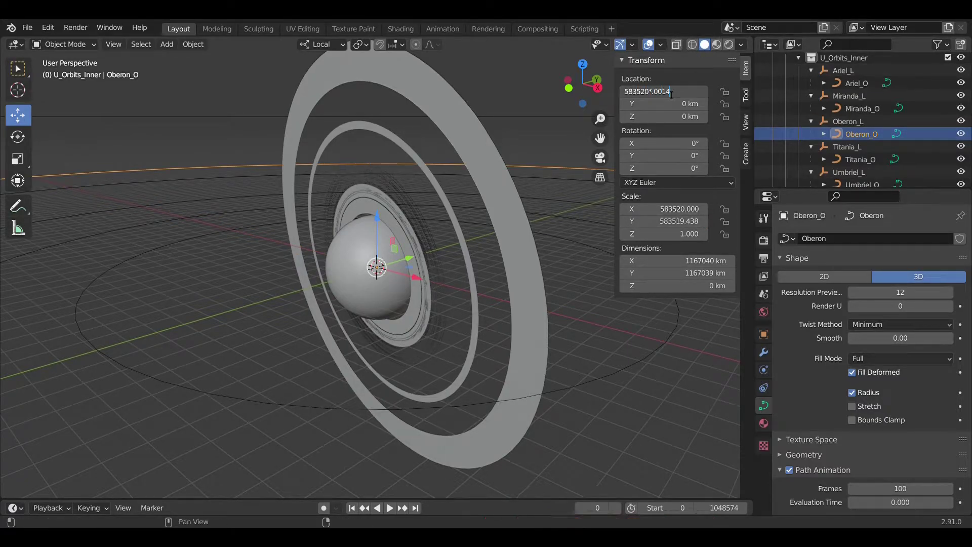
key("Return")
key("ctrl+a")
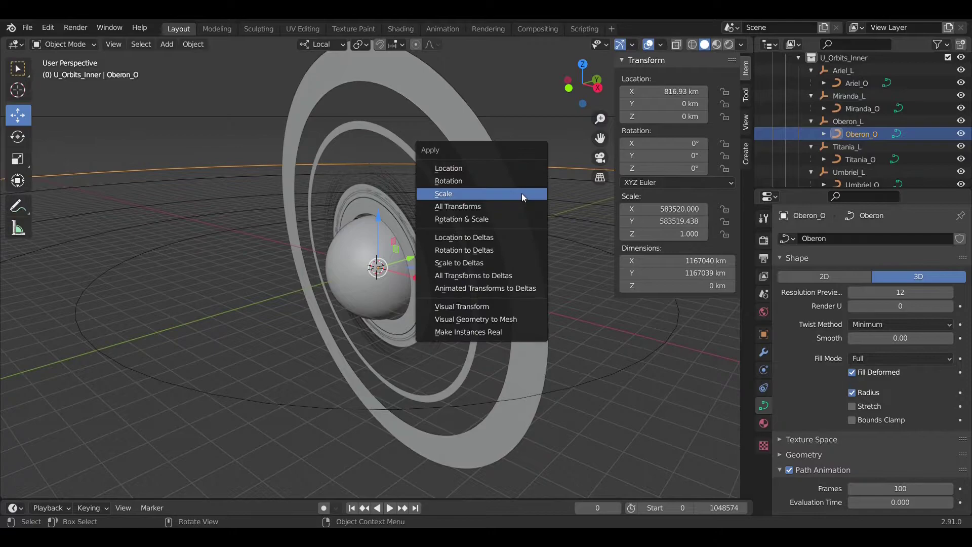
left_click(522, 194)
key("ctrl+a")
left_click(493, 168)
- Copy all of Uranus's delta rotation values to the Ariel_L, Miranda_L, Oberon_L, Titania_L and Umbriel_L empties
scroll(487, 202, "down", 6)
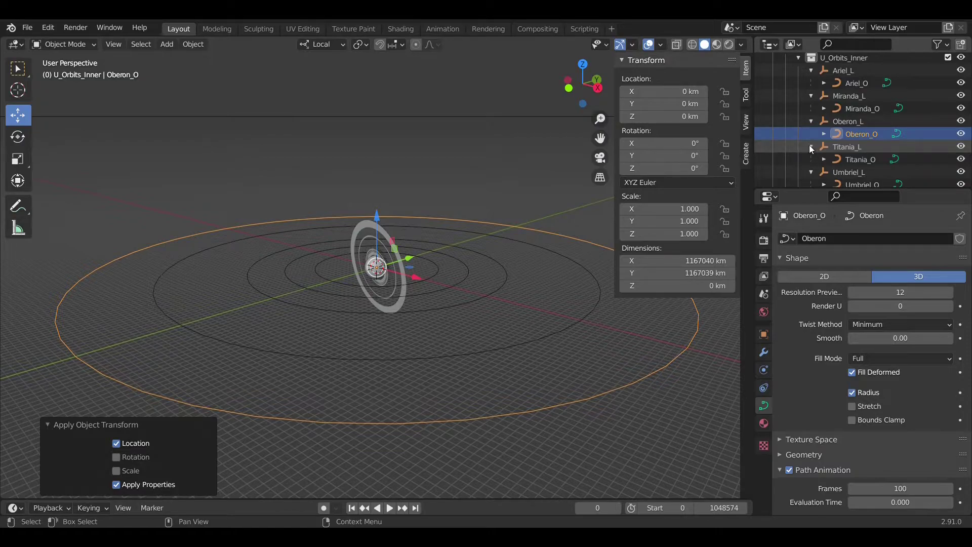
scroll(809, 145, "up", 4)
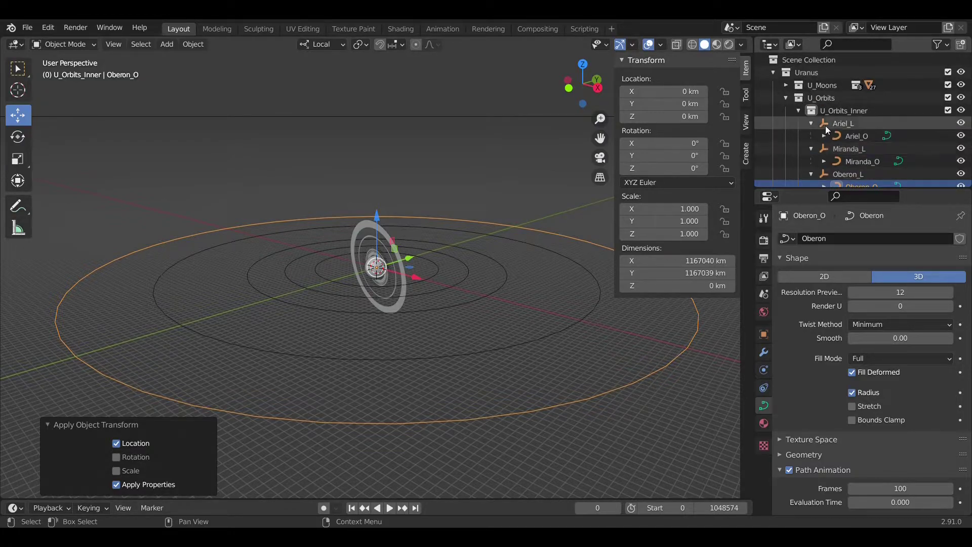
left_click(826, 123)
left_click(832, 149)
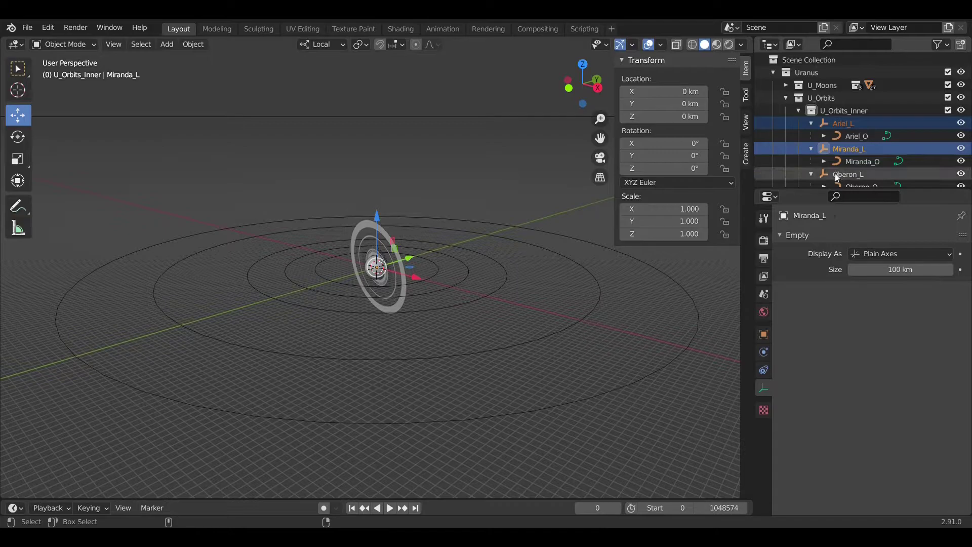
left_click(836, 174, "ctrl")
scroll(836, 152, "down", 4)
left_click(840, 121, "ctrl")
left_click(843, 142, "ctrl")
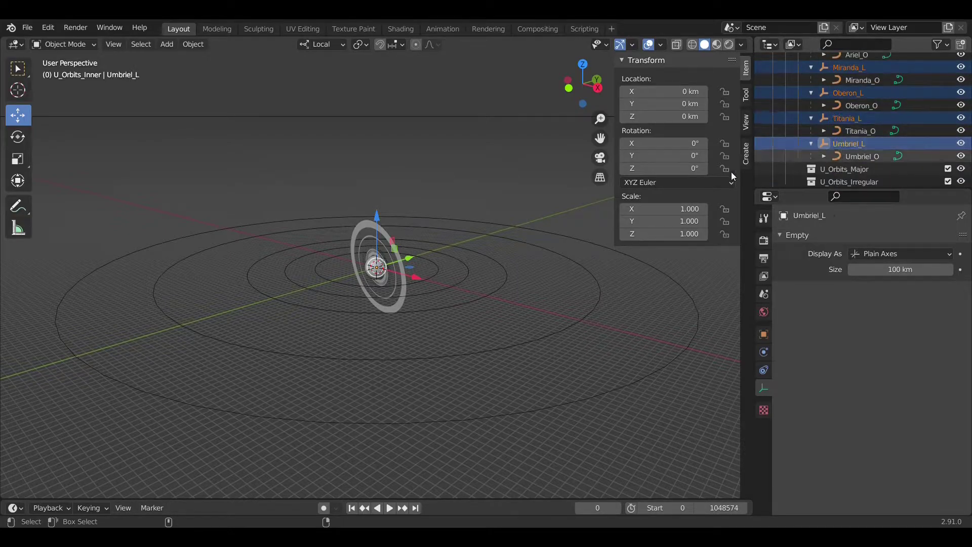
scroll(435, 234, "up", 8)
scroll(435, 235, "up", 3)
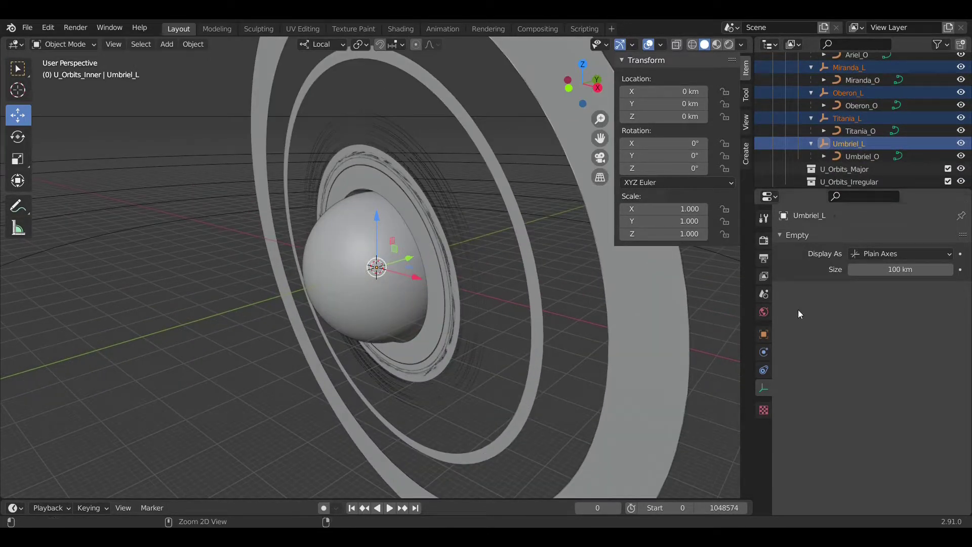
scroll(493, 231, "up", 2)
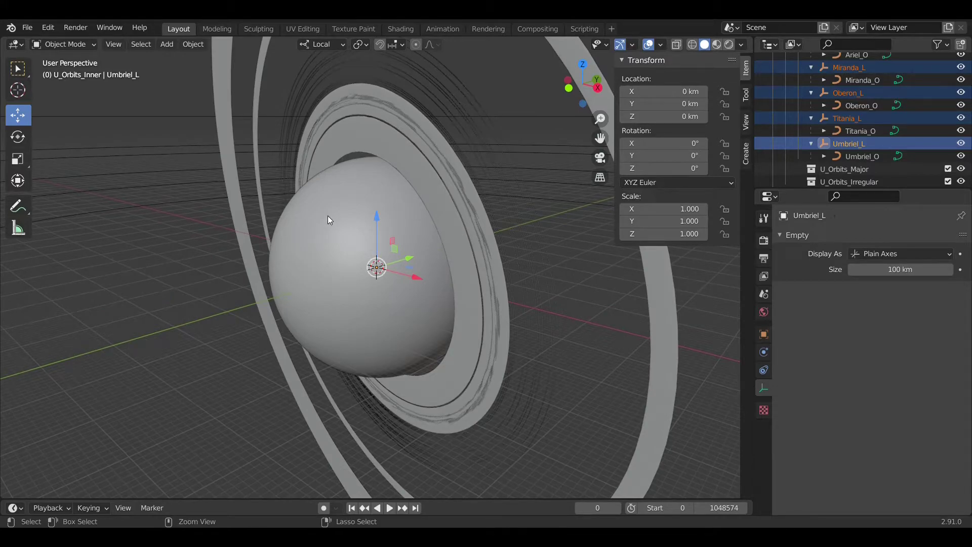
scroll(898, 135, "down", 4)
left_click(810, 159, "ctrl")
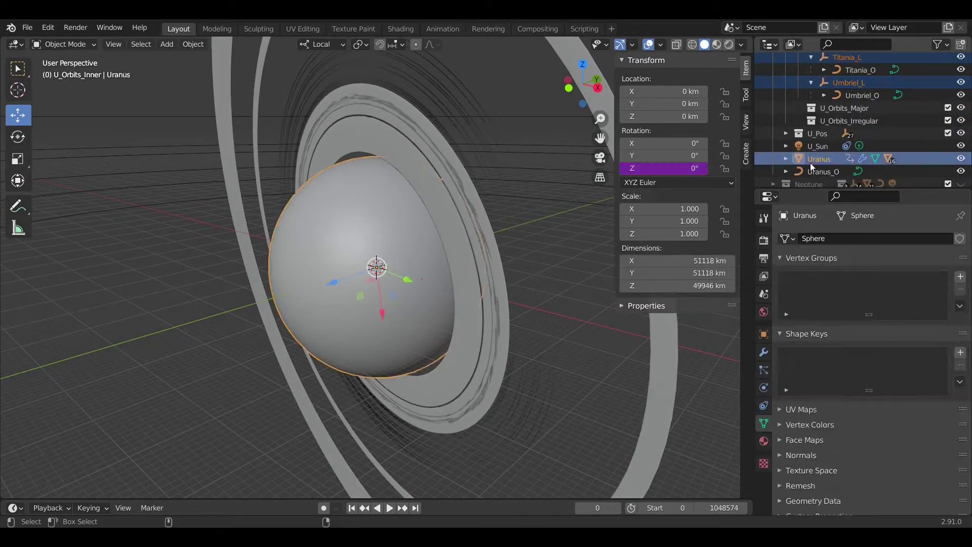
left_click(763, 334)
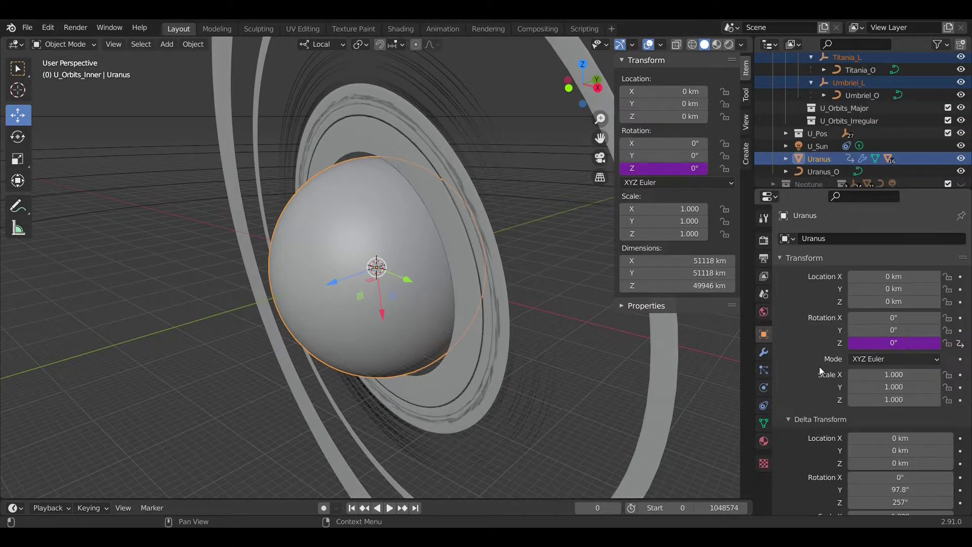
scroll(814, 363, "down", 3)
right_click(898, 432)
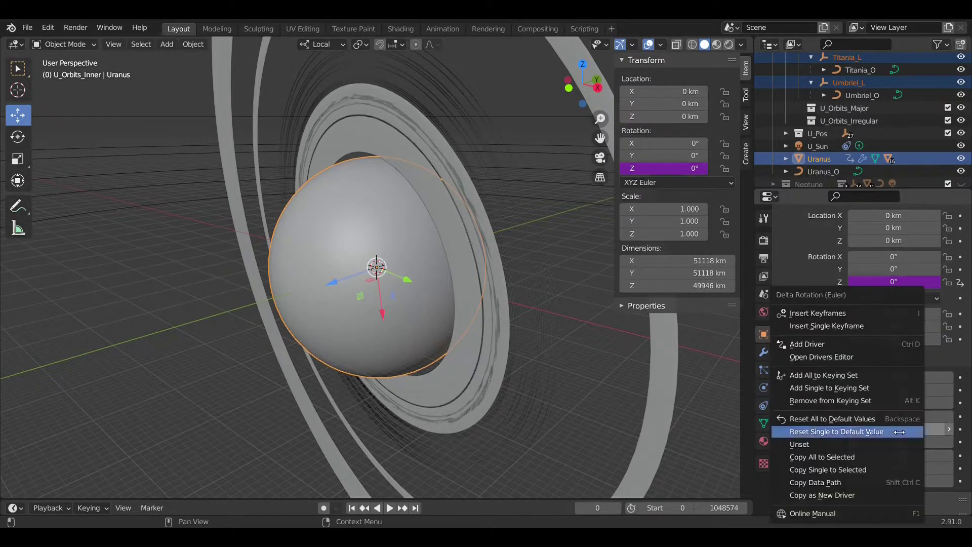
left_click(866, 457)
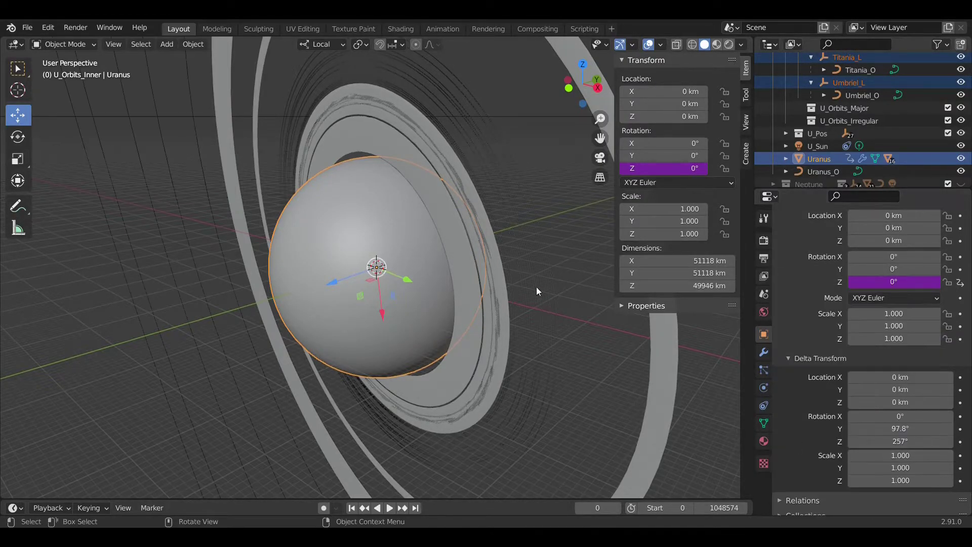
- Examine how the moon orbits line up with Uranus's rings from different angles and distances
scroll(535, 276, "down", 8)
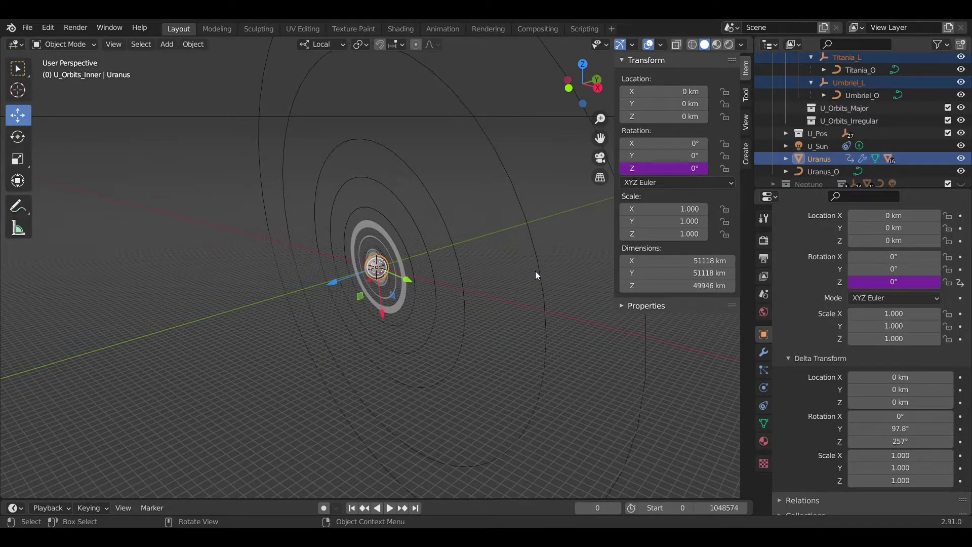
middle_click_drag(536, 259, 466, 259)
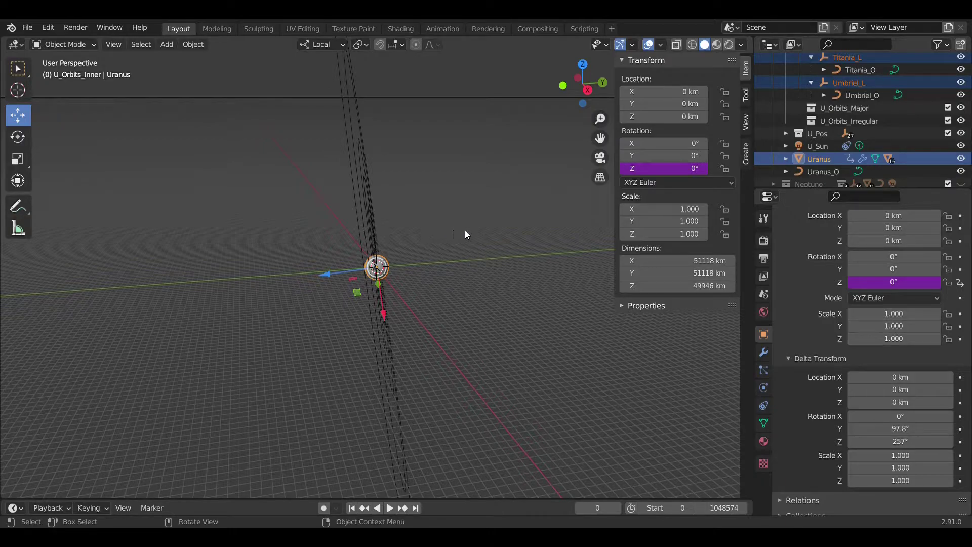
middle_click_drag(412, 228, 429, 230)
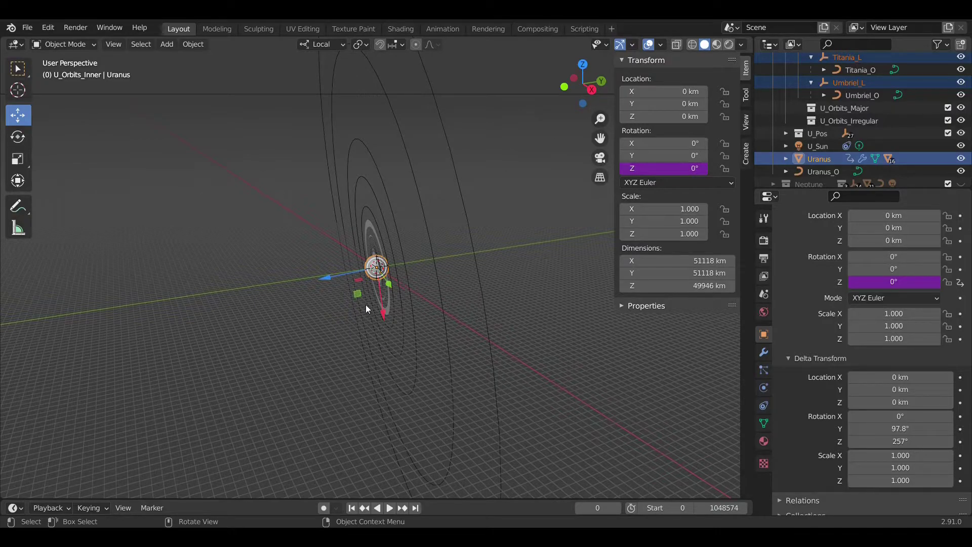
scroll(362, 232, "down", 3)
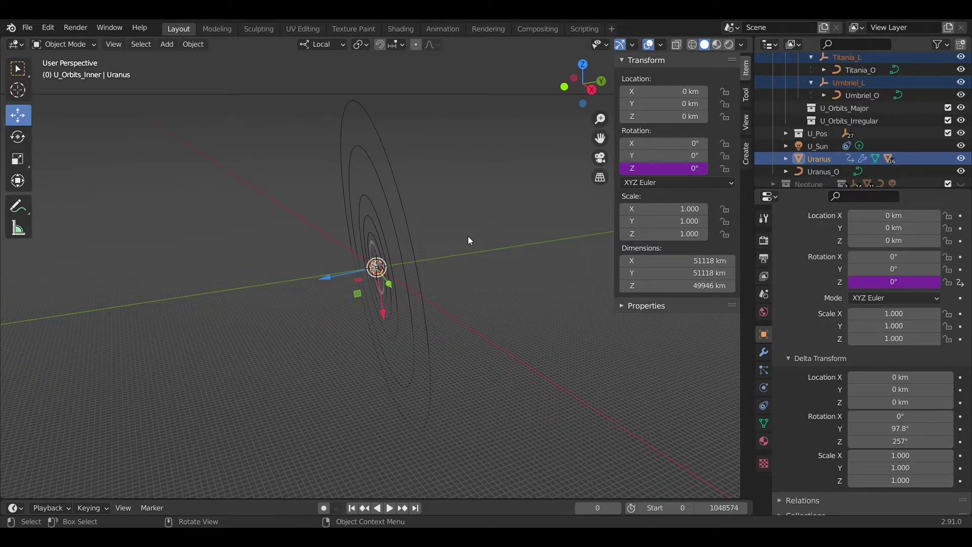
mouse_move(475, 233)
middle_mouse_down()
mouse_move(441, 230)
mouse_move(542, 230)
mouse_move(479, 233)
middle_mouse_up()
scroll(526, 224, "up", 3)
- Select the five moon empties with Ariel_L active, set its Z rotation to 90° and copy that rotation to the others
scroll(882, 160, "up", 5)
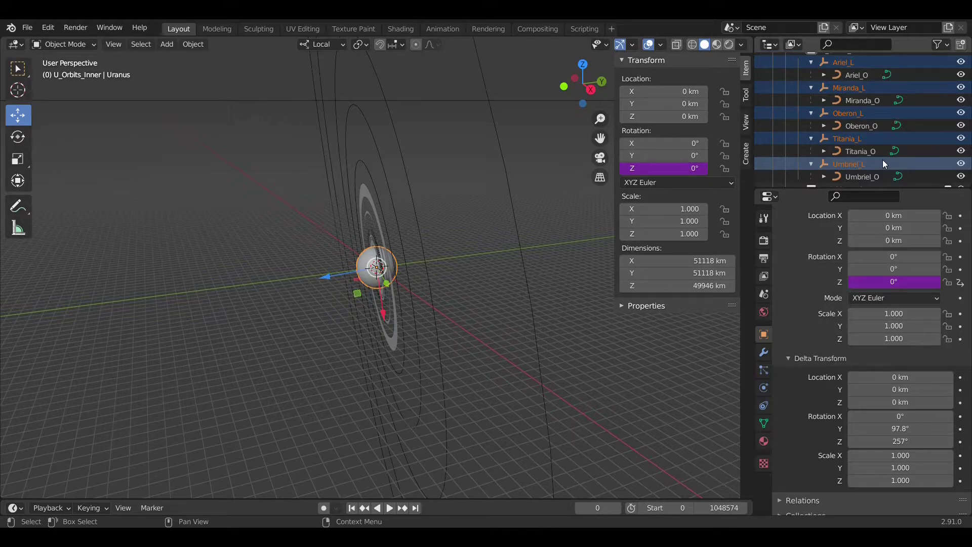
left_click(848, 161)
scroll(848, 161, "up", 2)
left_click(842, 175, "ctrl")
left_click(838, 152, "ctrl")
left_click(833, 127, "ctrl")
scroll(840, 135, "up", 1)
left_click(833, 125, "ctrl")
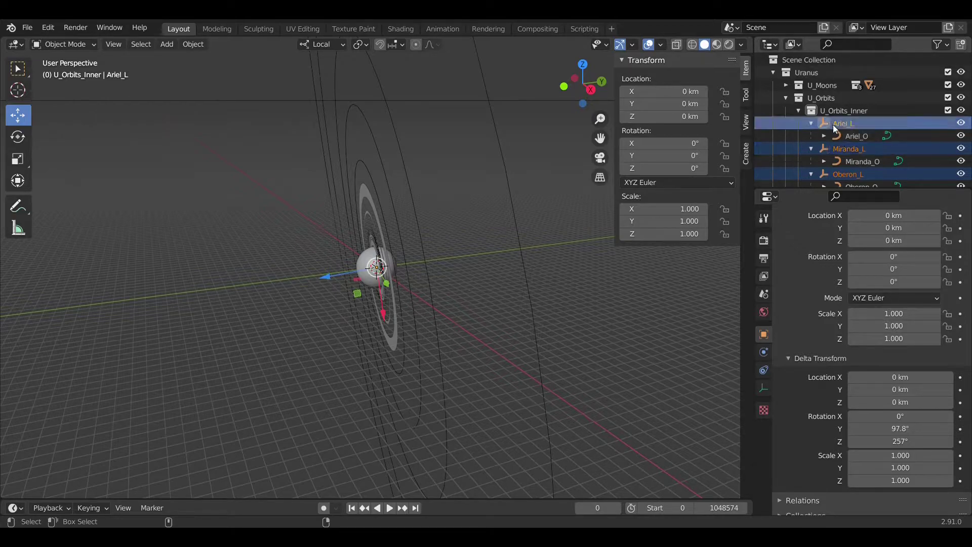
left_click(688, 168)
type("90")
key("Return")
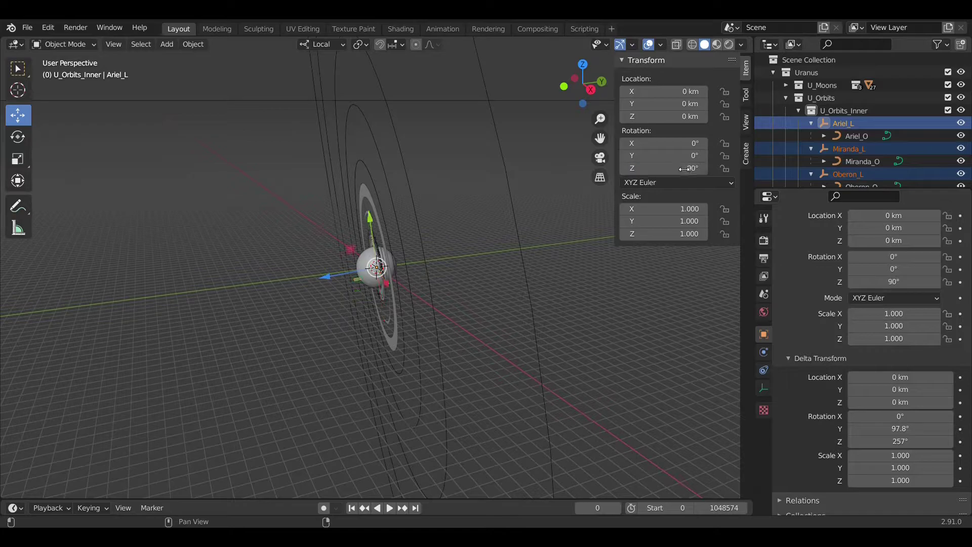
right_click(653, 156)
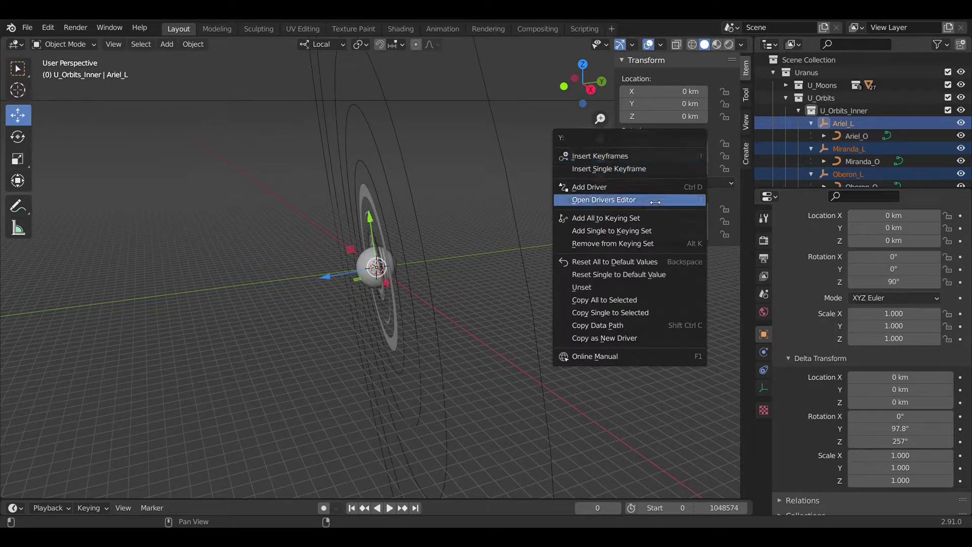
left_click(620, 299)
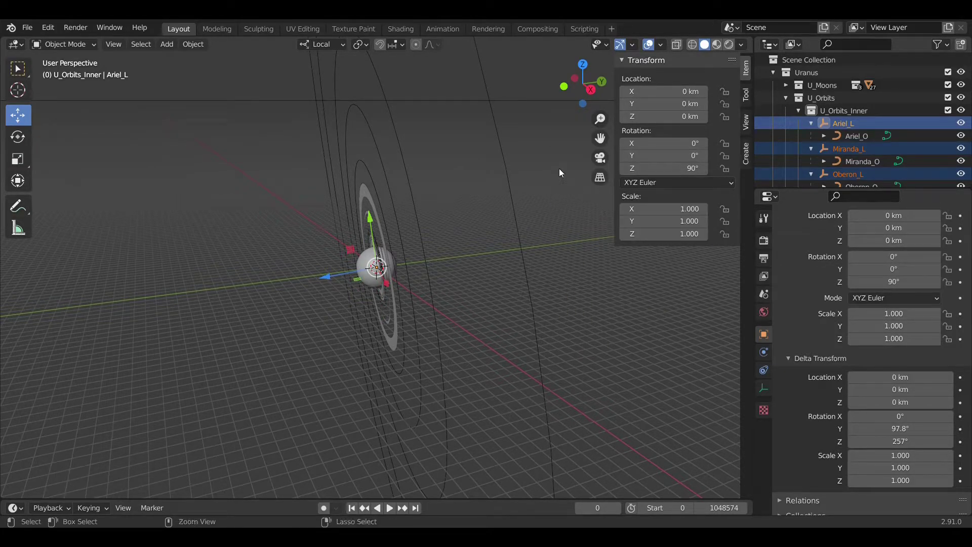
- Transfer the rotation of the five selected moon empties to their delta transforms
key("ctrl+a")
left_click(515, 250)
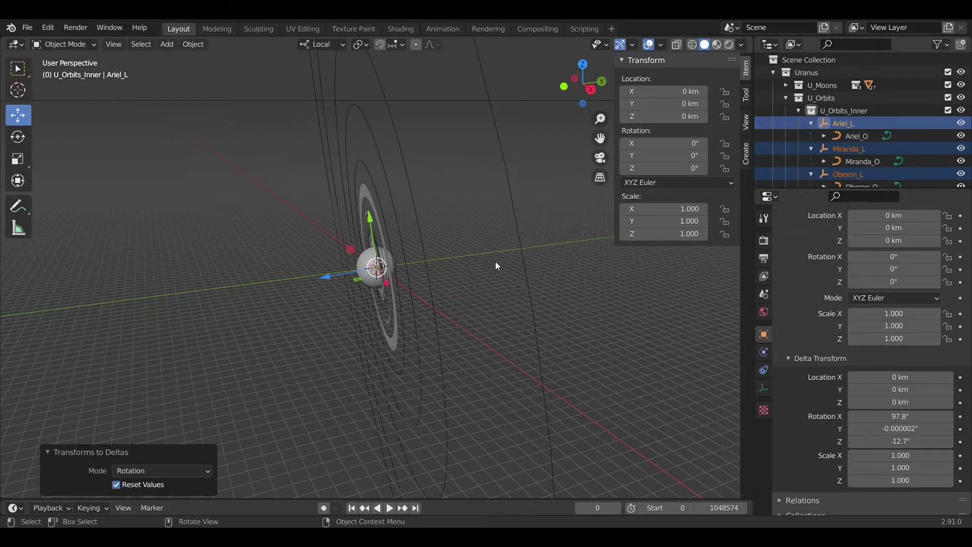
middle_click_drag(419, 281, 453, 281)
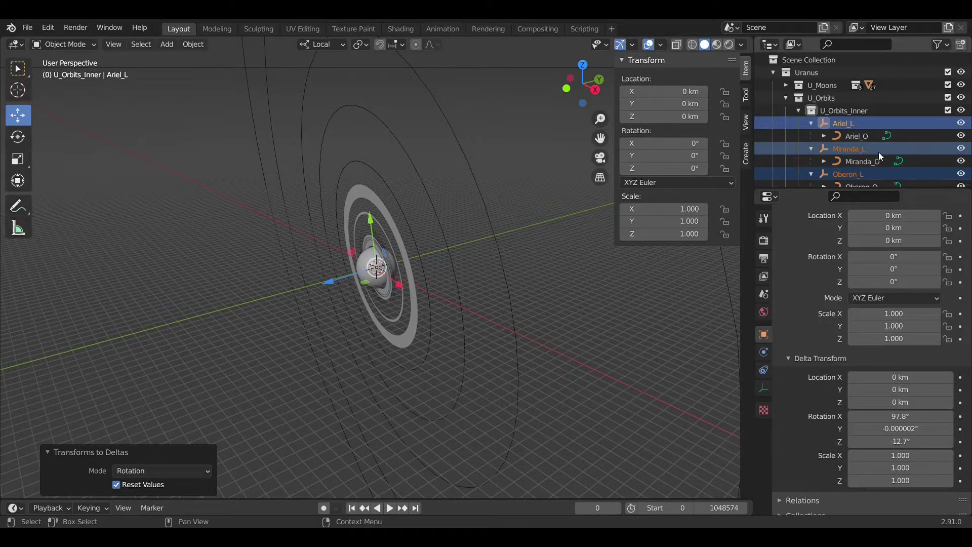
- Set the Z rotation of the Miranda_L empty to 280°
scroll(879, 152, "down", 5)
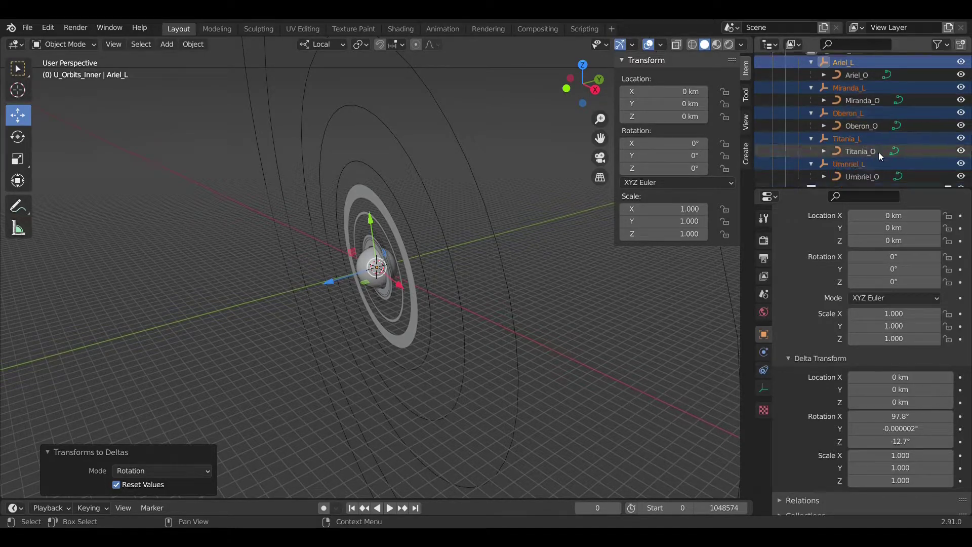
scroll(878, 152, "up", 5)
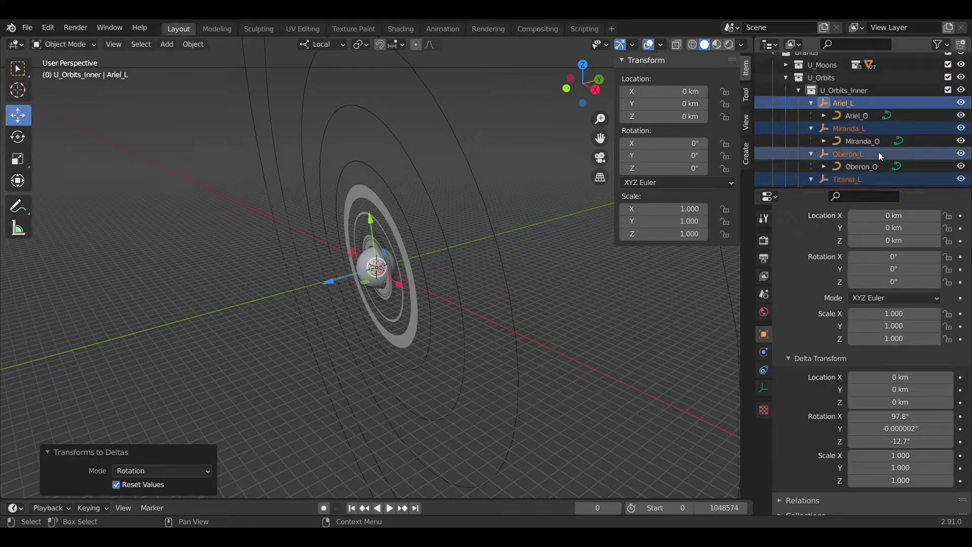
left_click(842, 147)
left_click(662, 168)
type("28")
key("Return")
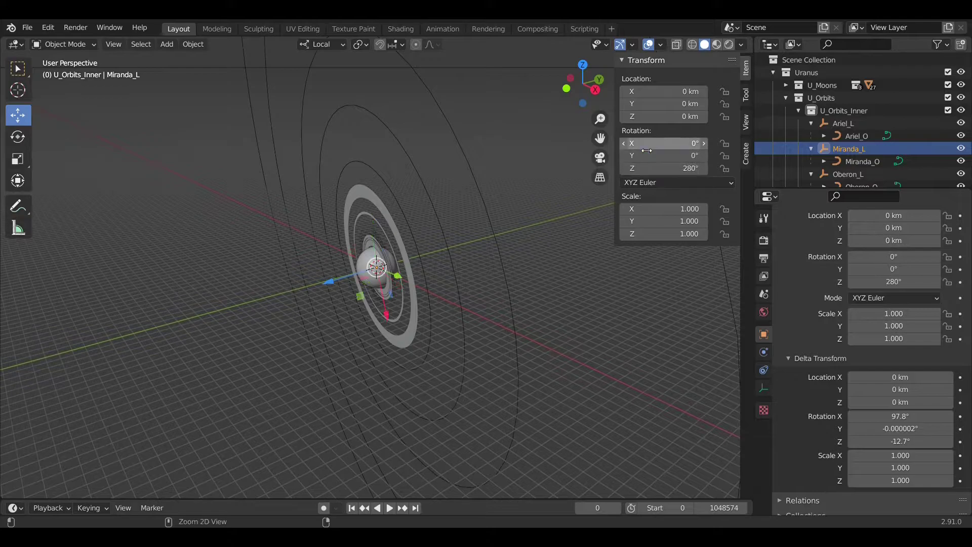
- Rotate the Miranda_O orbit to -4.3° in X and 156° in Z, transferring the rotation to deltas
left_click(862, 161)
left_click(675, 144)
type("-4.3")
key("Return")
key("ctrl+a")
left_click(637, 146)
key("ctrl+a")
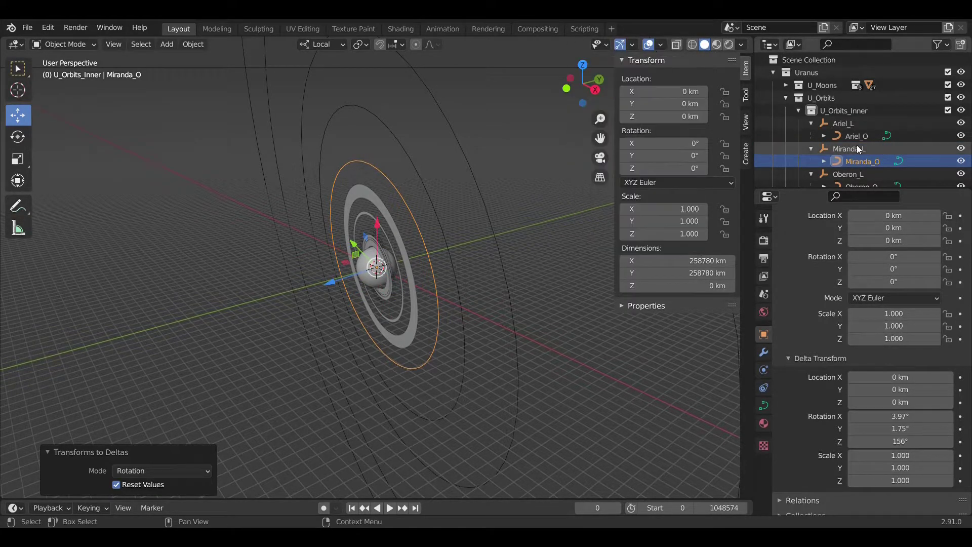
key("ctrl+z")
key("ctrl+z")
key("ctrl+z")
key("ctrl+z")
key("ctrl+shift+z")
key("ctrl+z")
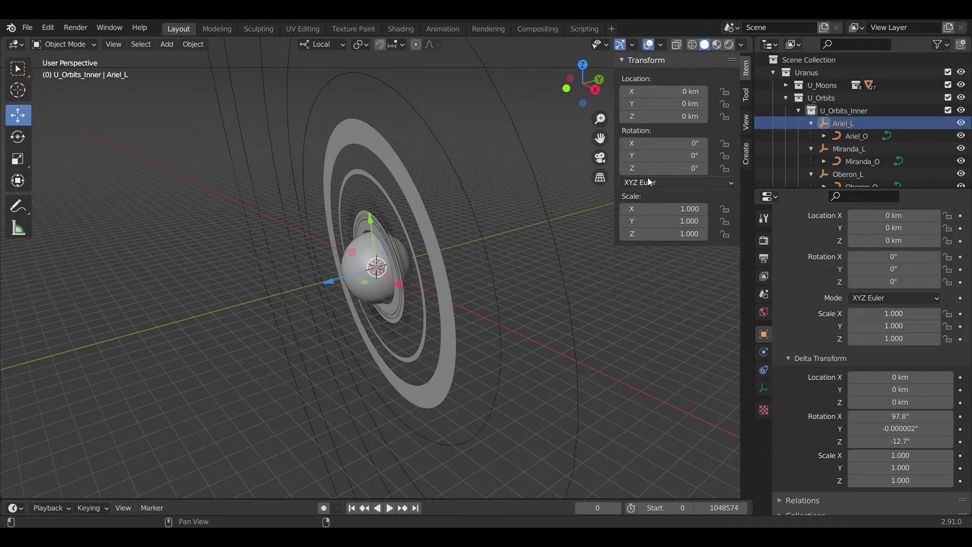
key("ctrl+z")
- Rotate the Ariel_O orbit to -0.041° in X, then 5.47° in Z, transferring each rotation to deltas
left_click(696, 144)
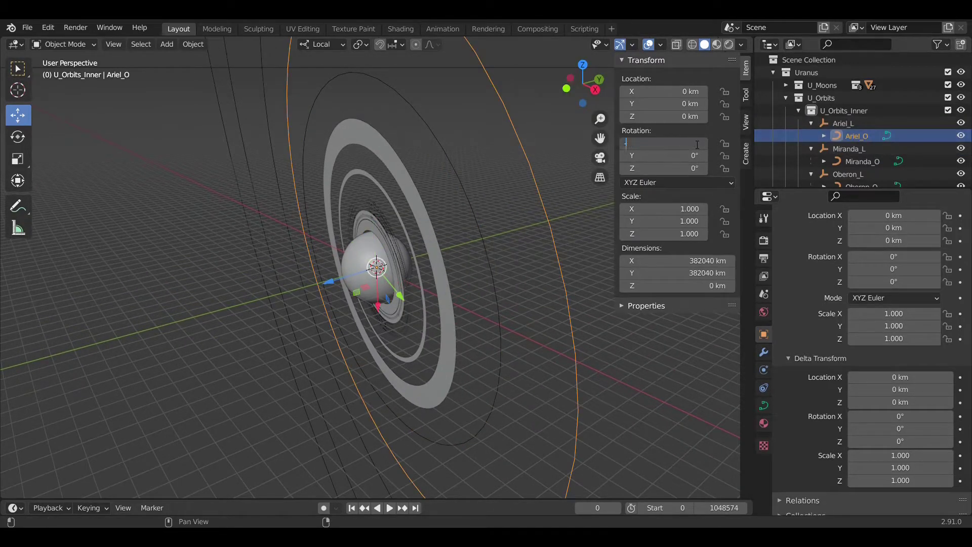
type("-.041")
key("Return")
key("ctrl+a")
left_click(693, 138)
left_click(681, 168)
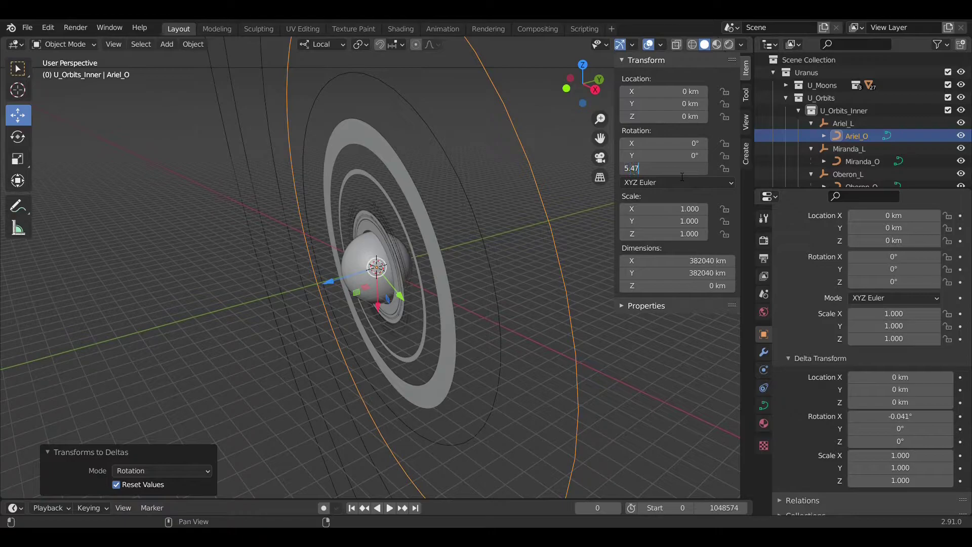
key("Return")
key("ctrl+a")
left_click(682, 176)
- Set the Z rotation of the Umbriel_L empty to 336.766° and transfer it to the delta rotation
scroll(825, 156, "down", 3)
left_click(827, 161)
left_click(669, 170)
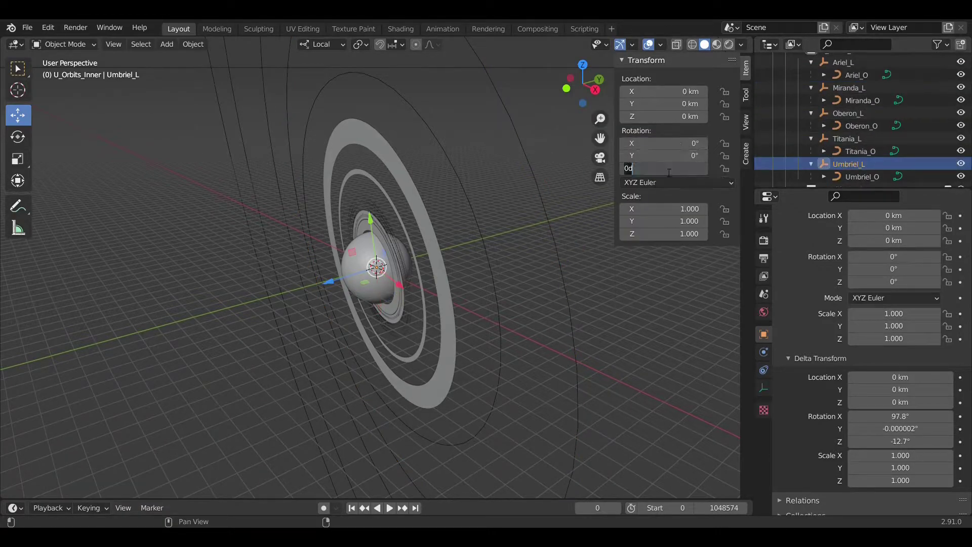
type("336.766")
key("Return")
key("ctrl+a")
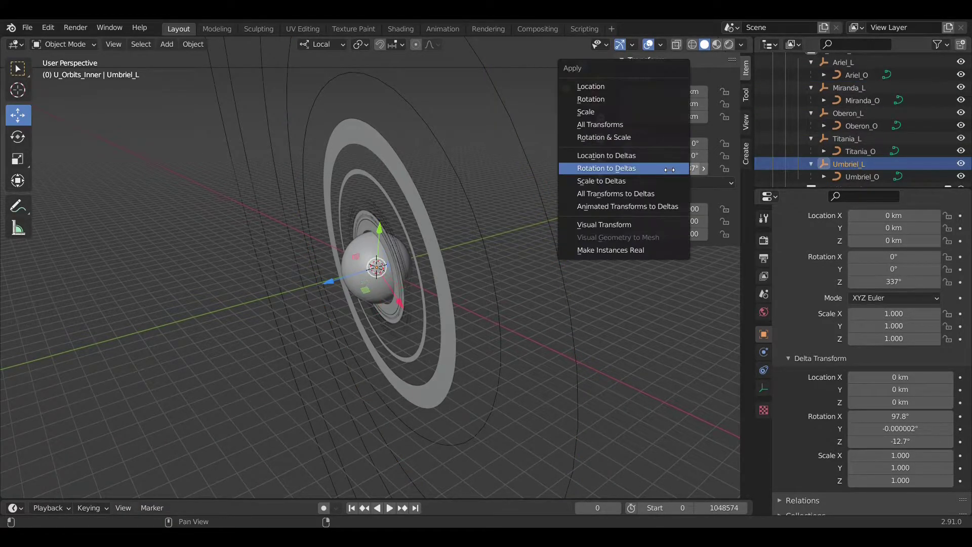
left_click(668, 169)
- Rotate the Umbriel_O orbit to -0.128° in X, then 199° in Z, transferring each rotation to deltas
left_click(862, 176)
left_click(651, 144)
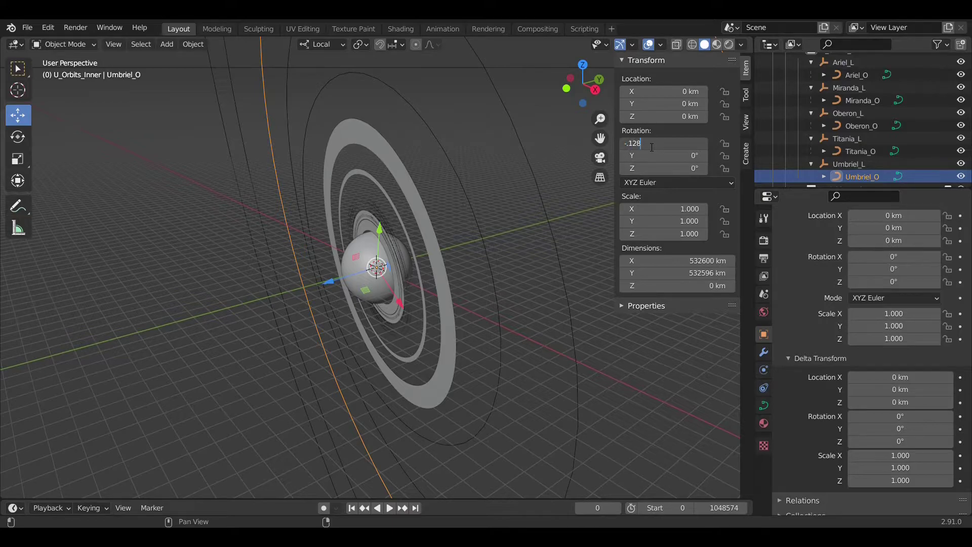
key("Return")
key("ctrl+a")
left_click(652, 146)
left_click(658, 168)
type("199")
key("Return")
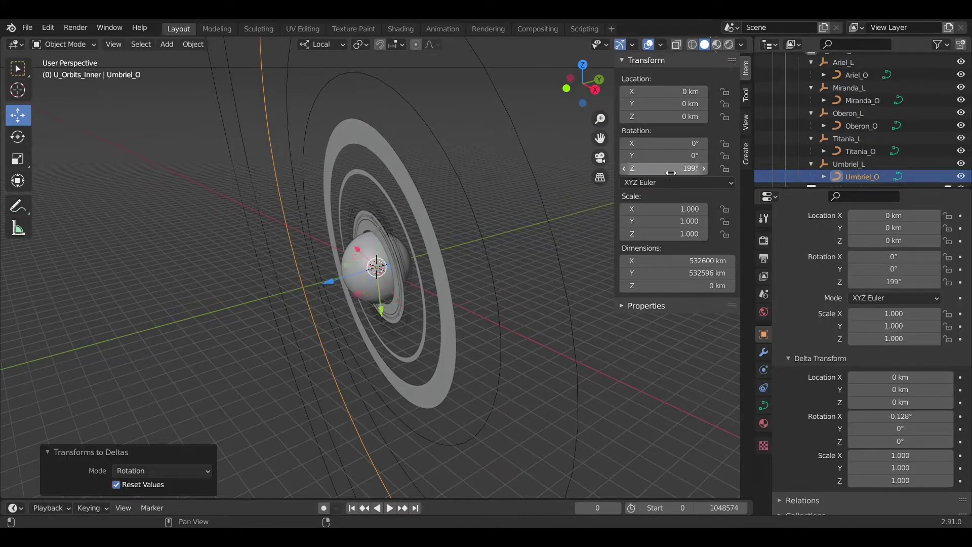
key("ctrl+a")
- Set the Z rotation of the Titania_L empty to 62.9° and transfer it to the delta rotation
scroll(830, 162, "up", 1)
scroll(830, 162, "up", 1)
left_click(842, 179)
left_click(676, 168)
type("62.9")
key("Return")
key("ctrl+a")
- Set the X rotation of the Titania_O orbit to -0.079° and transfer it to the delta rotation
scroll(843, 152, "down", 2)
left_click(845, 151)
left_click(682, 146)
type("-.079")
key("Return")
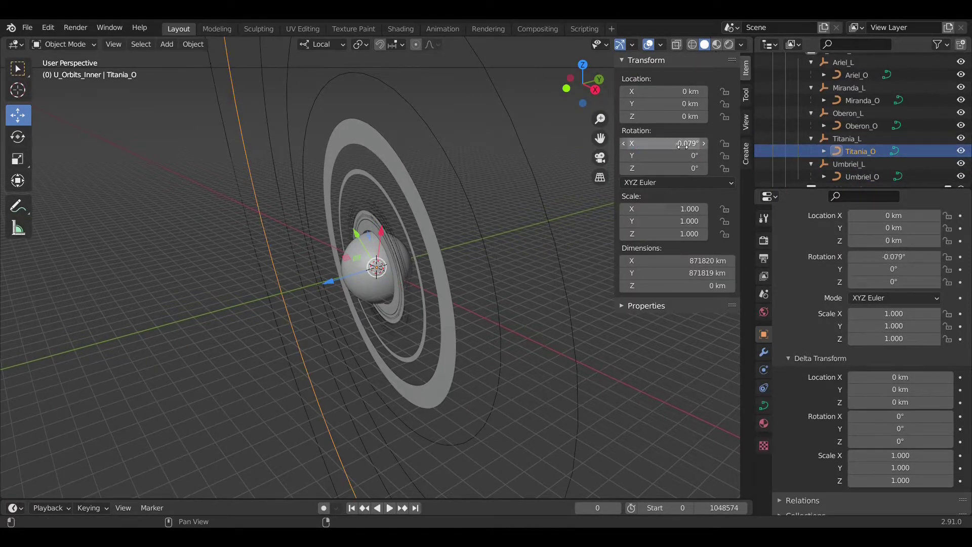
key("ctrl+a")
- Set Titania_O's Z rotation to 328.9°, transfer it to deltas and undo that transfer
left_click(673, 168)
type("328.9")
key("Return")
key("ctrl+a")
left_click(674, 162)
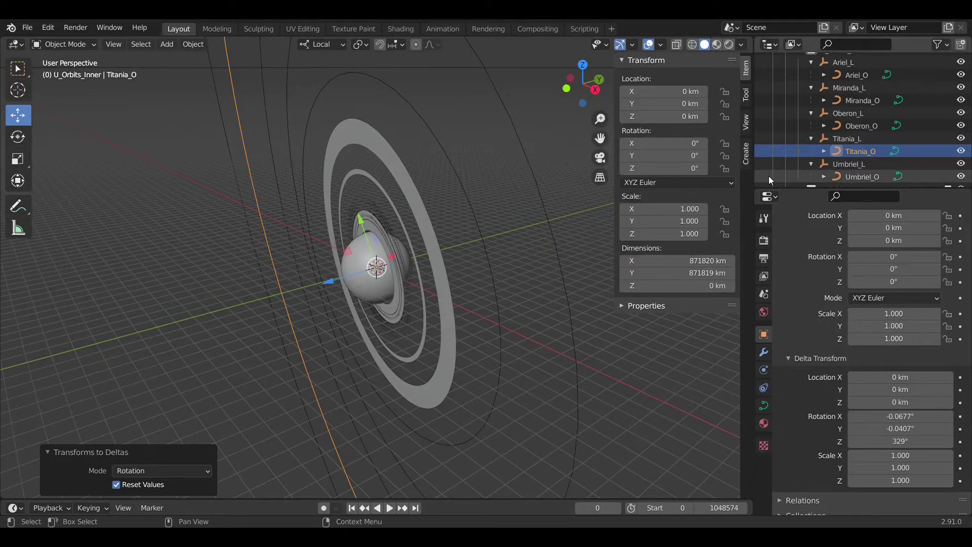
key("ctrl+z")
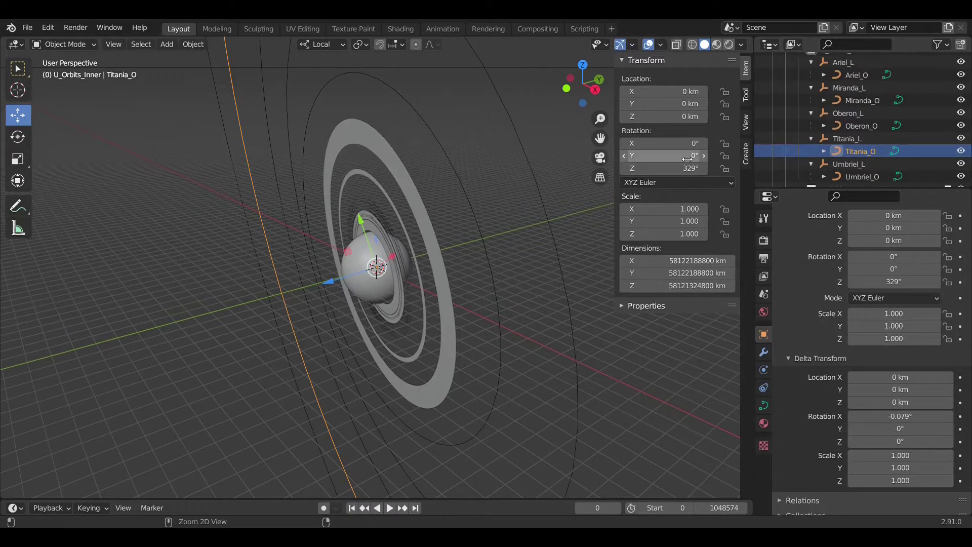
- Transfer Titania_O's rotation to deltas, and set the Z rotation of the Oberon_L empty and transfer it to the delta rotation too
key("ctrl+a")
left_click(685, 157)
scroll(861, 126, "up", 2)
left_click(848, 133)
left_click(672, 169)
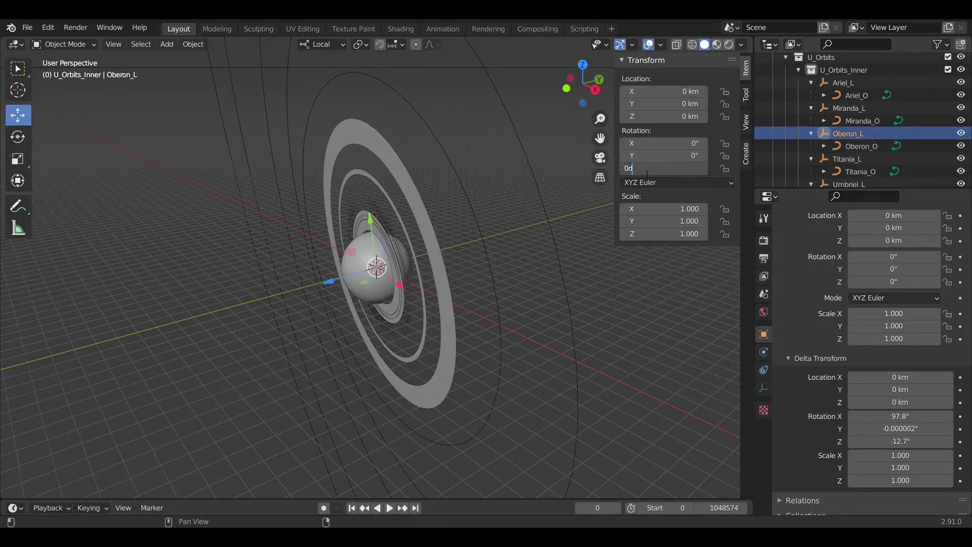
key("Return")
key("ctrl+a")
left_click(566, 166)
- Rotate the Oberon_O orbit to -0.068° in X and 149° in Z, transferring each rotation to deltas
left_click(860, 147)
left_click(666, 143)
type("-0.068")
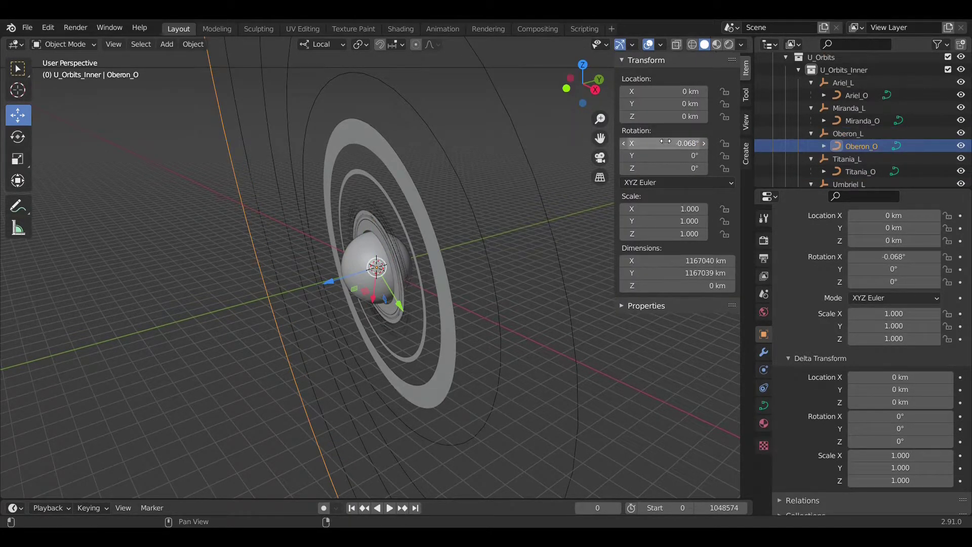
key("ctrl+a")
left_click(668, 142)
left_click(673, 168)
type("149")
key("ctrl+a")
left_click(675, 171)
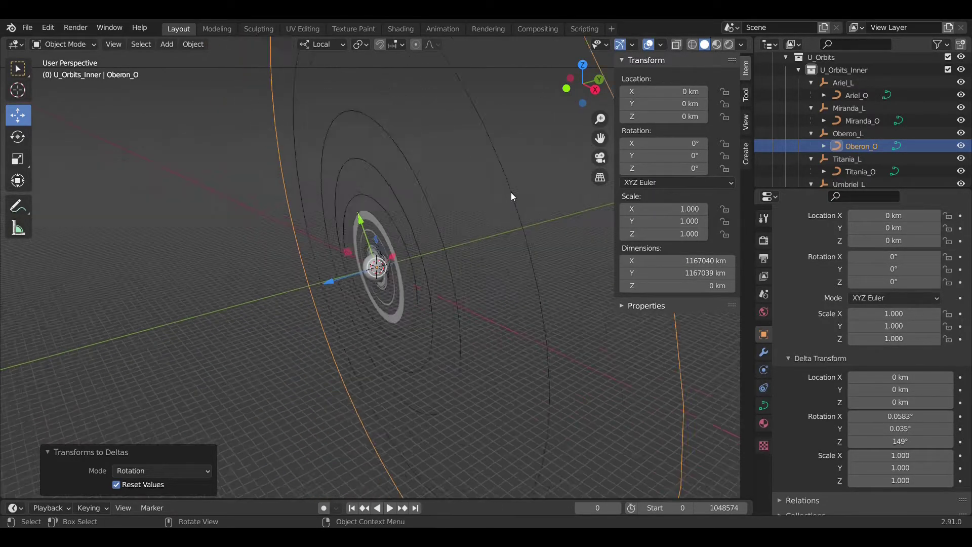
middle_click_drag(511, 192, 463, 179)
scroll(444, 173, "down", 7)
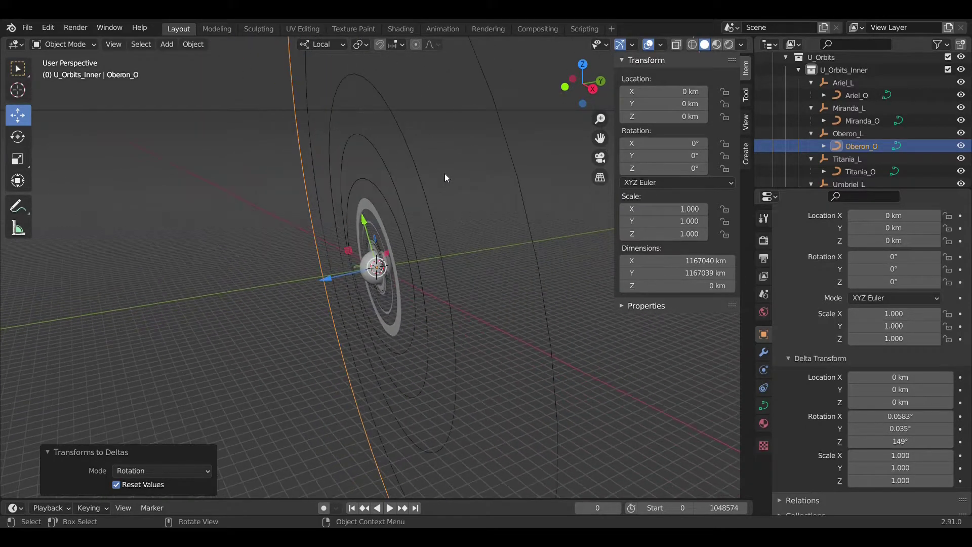
scroll(444, 174, "up", 7)
scroll(444, 172, "down", 2)
- Drive the Z rotation of the Miranda_L empty with a rotate() expression
scroll(871, 143, "down", 3)
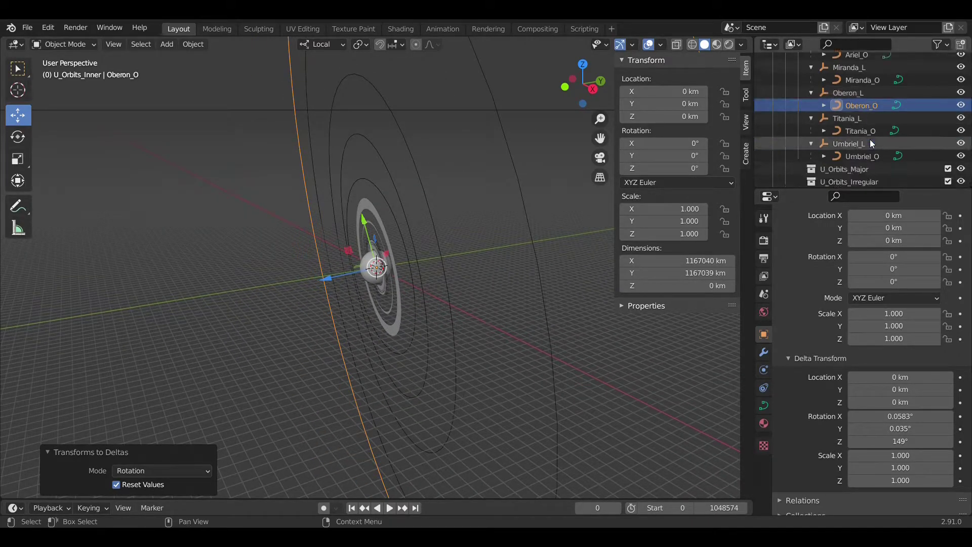
scroll(870, 141, "up", 3)
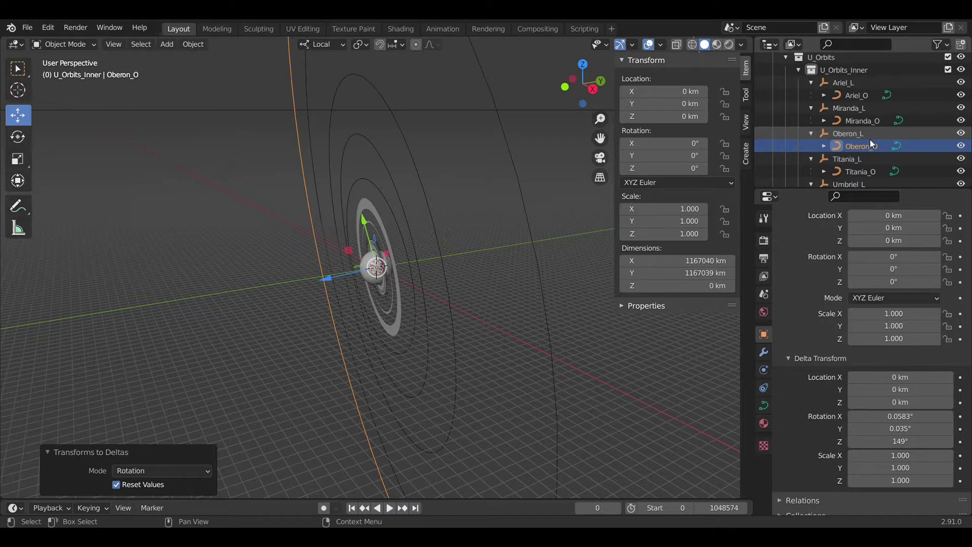
scroll(870, 144, "up", 2)
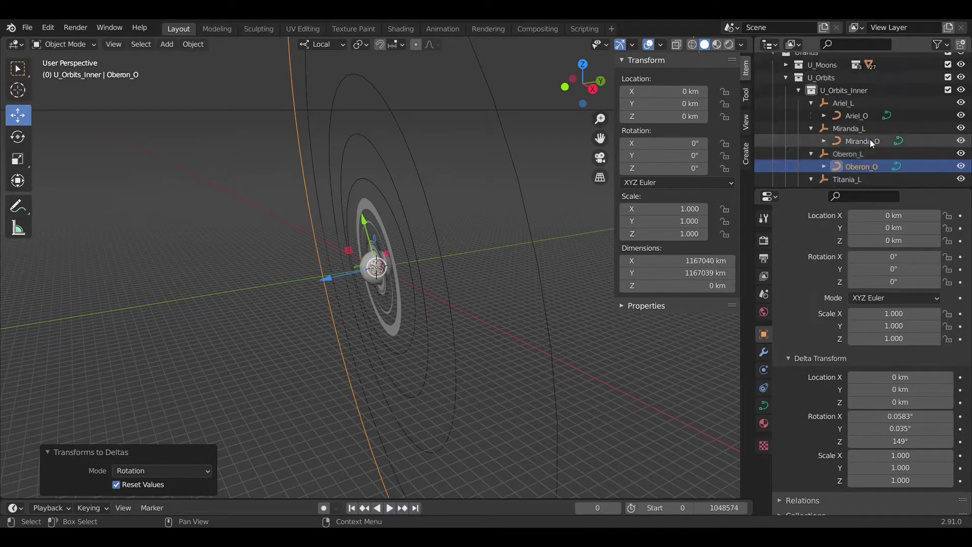
left_click(841, 129)
left_click(663, 169)
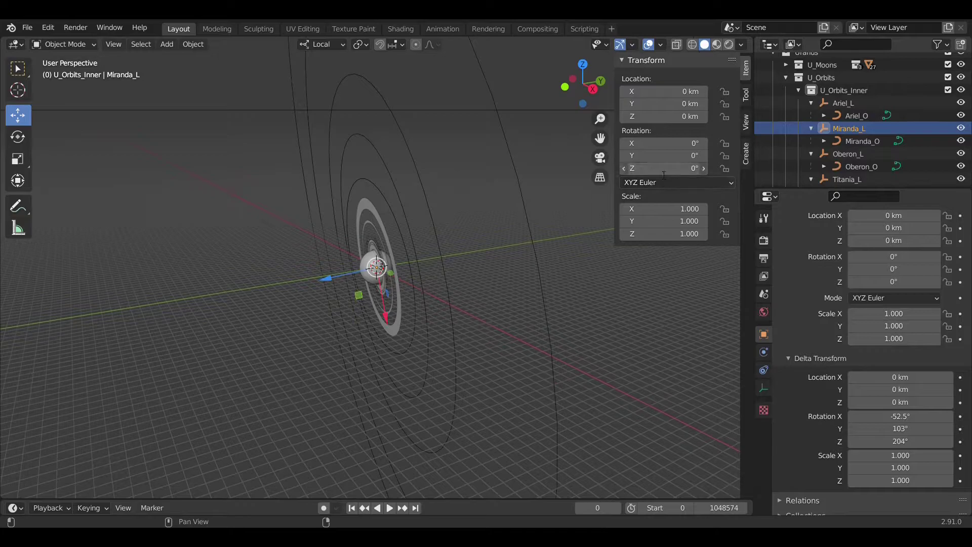
type("#rotate(.003870,frame)")
key("Return")
left_click(852, 153)
left_click(663, 169)
type("#")
scroll(825, 122, "down", 1)
double_click(823, 113)
key("Escape")
left_click(825, 114)
left_click(674, 170)
key("Escape")
- Drive Miranda_O's Z rotation with #rotate(8.913*365.25) and its path evaluation time with an orbit() expression beginning 1.413479,.0013
left_click(852, 139)
left_click(674, 170)
type("#rotate(8.913*365)")
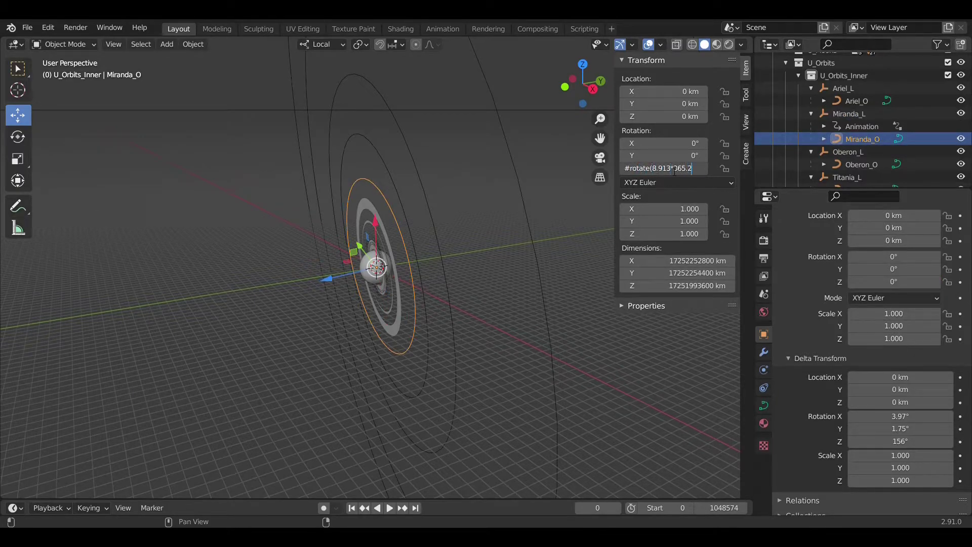
key("Return")
left_click(763, 405)
left_click(901, 441)
type("#orbit(")
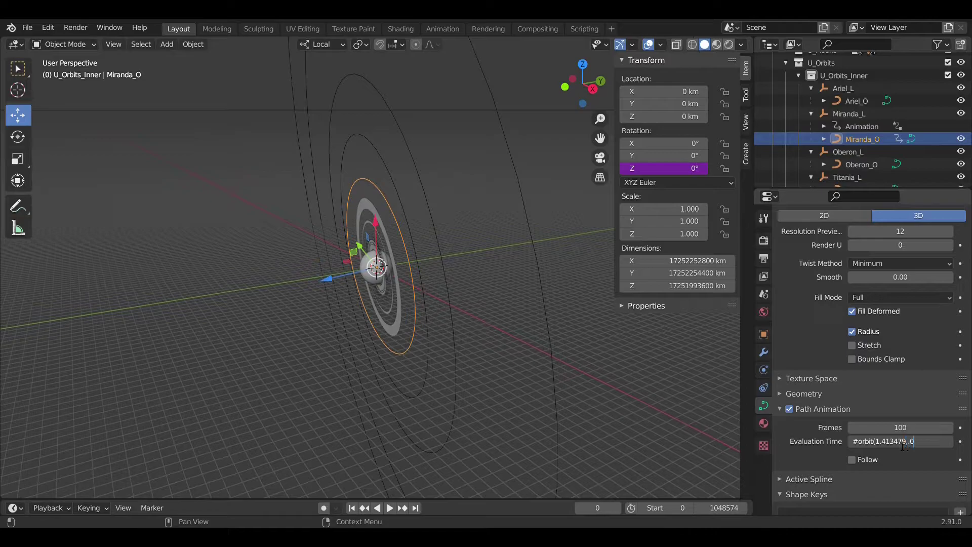
type("1.413479,.0013,72.0,frame)")
key("Return")
left_click(811, 113)
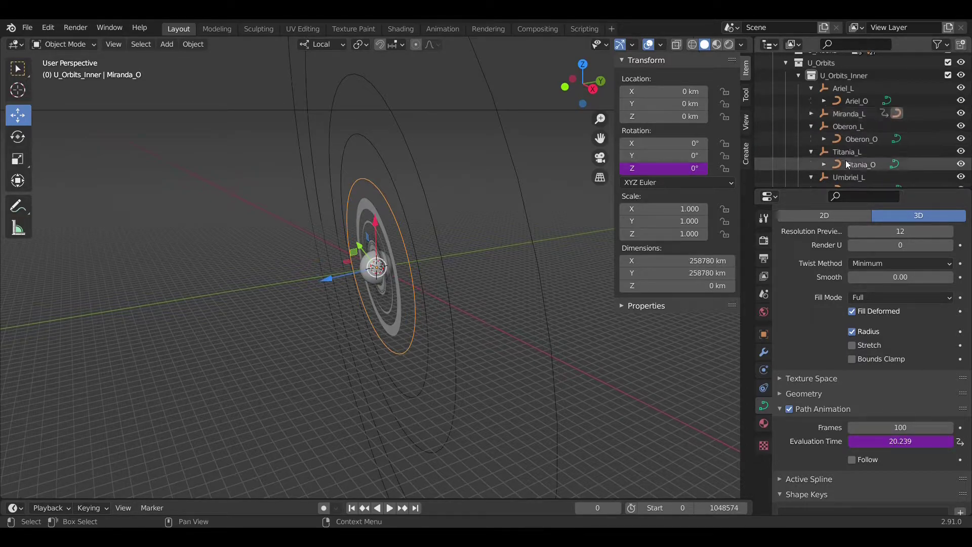
- Drive the Z rotation of the Ariel_L empty with #rotate(-57.248*365.25)
scroll(845, 149, "up", 2)
left_click(843, 122)
left_click(673, 169)
type("#rotate(57.248*365,frame)")
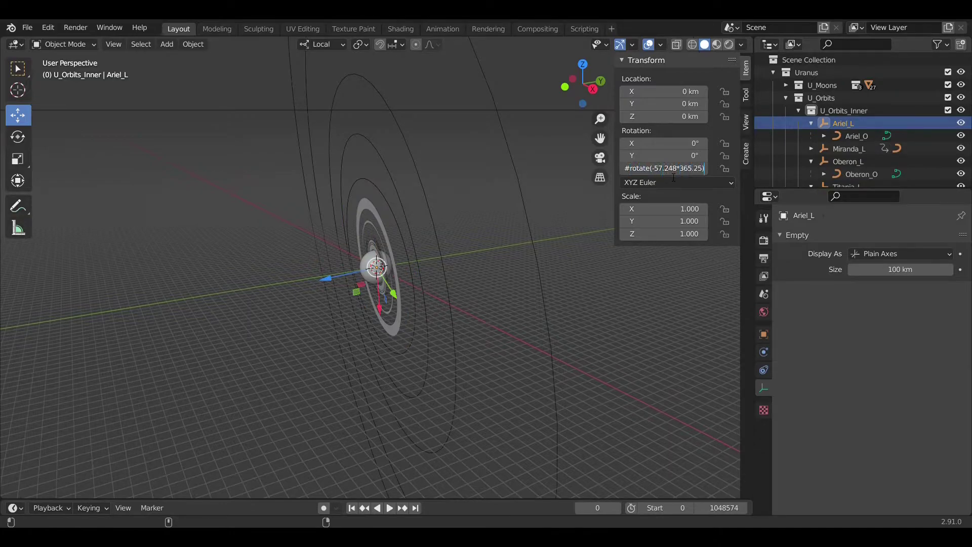
key("Return")
- Drive Ariel_O's Z rotation with #rotate(28.788*365.25) and its path evaluation time with an orbit() expression beginning 2.52,.0012
left_click(857, 148)
left_click(674, 171)
type("#rotate(28.788*365,frame)")
key("Return")
left_click(906, 502)
type("#or")
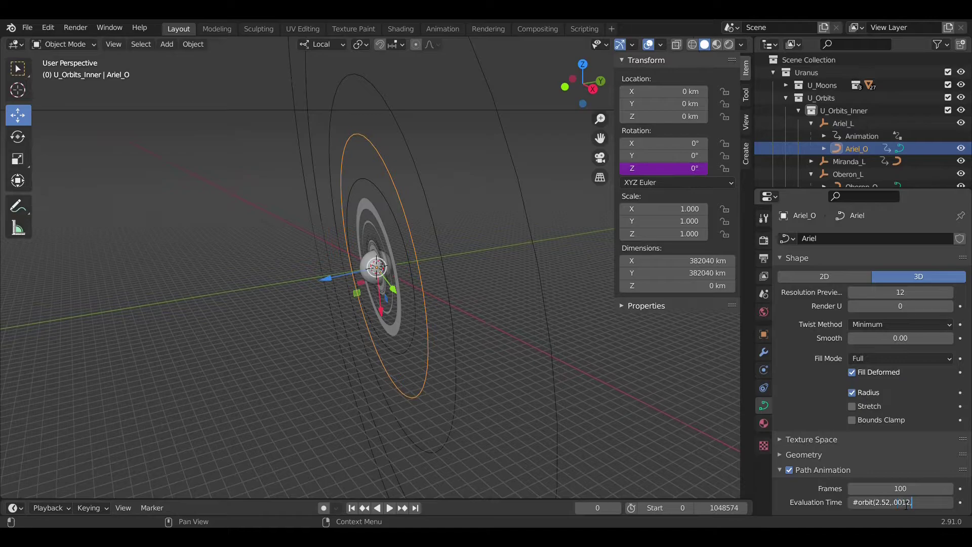
type("bit(2.52,.0012,277.994,frame)")
key("Return")
- Drive the Z rotation of the Umbriel_L empty with a rotate() expression based on 126.951*365.25
scroll(816, 132, "down", 3)
scroll(818, 151, "down", 1)
left_click(841, 139)
left_click(683, 168)
type("#rotate(126.951*365,frame)")
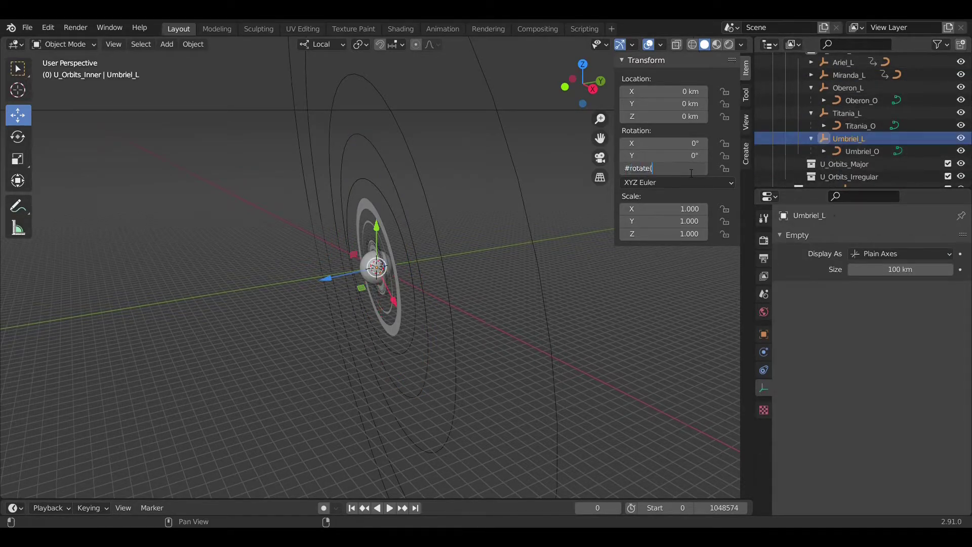
key("Return")
- Drive Umbriel_O's Z rotation with #rotate(63.146*365.25) and its path evaluation time with an orbit() expression beginning 4.144,.0039,12.469
left_click(861, 163)
left_click(683, 168)
type("#rotate(63.146*365.25)")
key("Return")
left_click(911, 502)
type("#orbit(4.144,.0039")
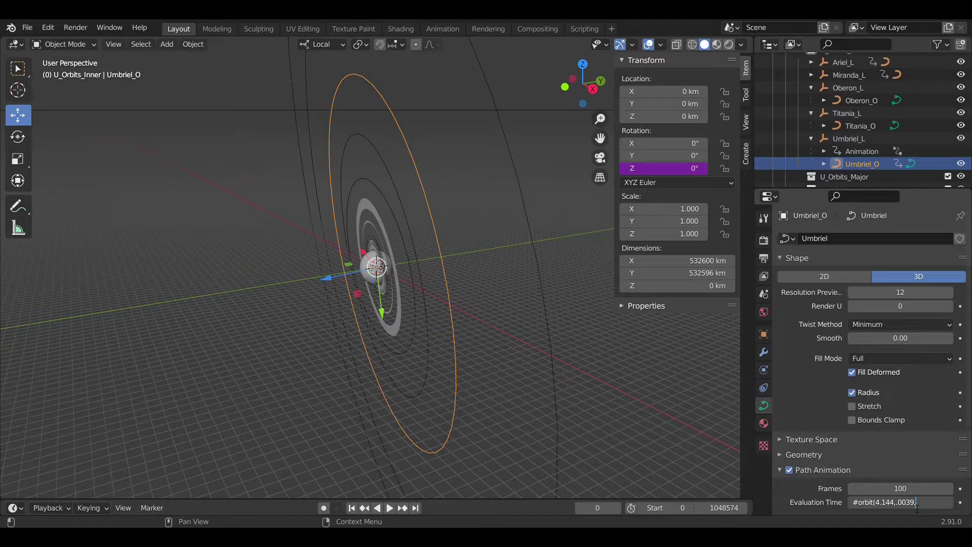
type("12.469,63.146)")
key("Return")
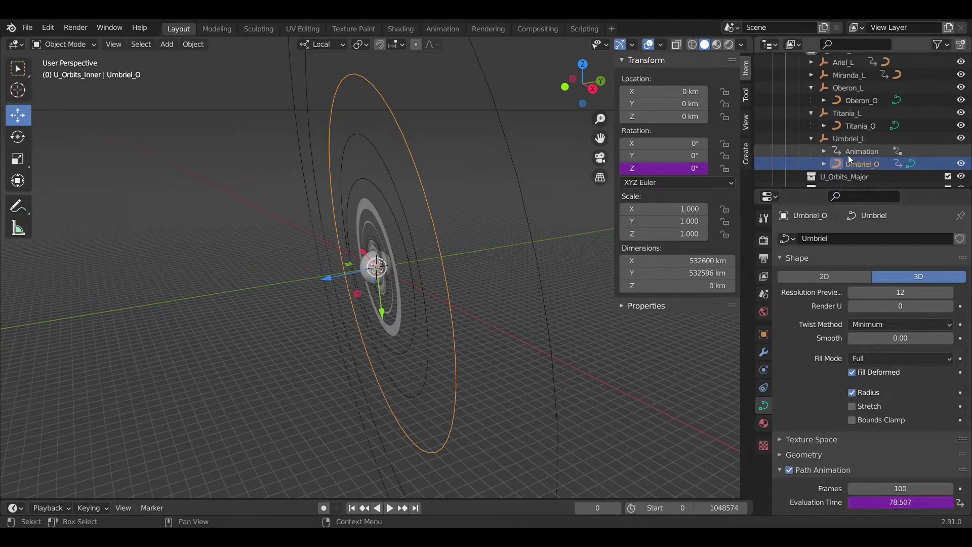
left_click(811, 138)
- Drive the Z rotation of the Titania_L empty with a rotate() expression based on -195.369
left_click(840, 133)
left_click(695, 169)
type("#rotate(-195.369")
key("Return")
- Drive Titania_O's Z rotation with a rotate() expression and its path evaluation time with an orbit() expression beginning 8.706234,.0011
left_click(861, 158)
left_click(668, 171)
type("#rot.438,284.4)")
key("Return")
left_click(924, 507)
type("#orbit(8.76")
type("6234,.0011,")
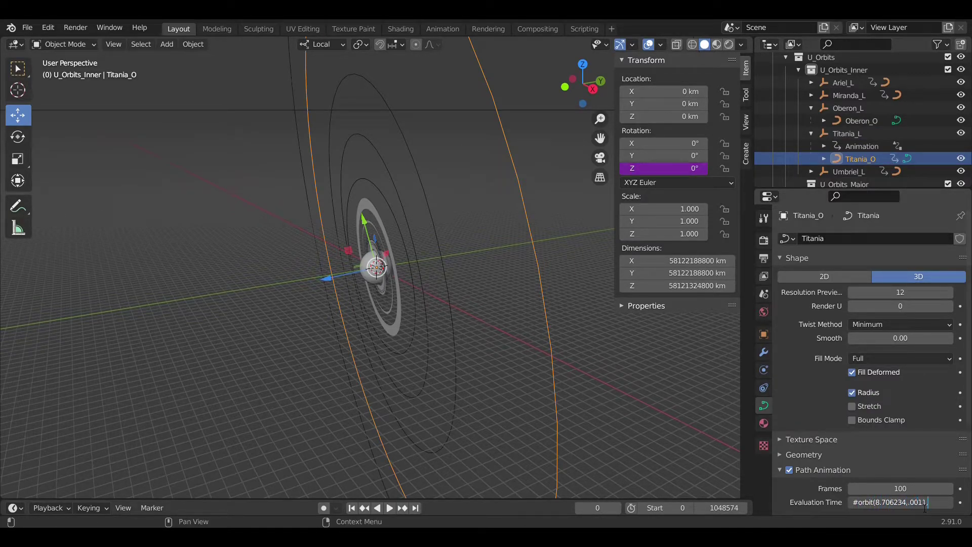
type("56.987)")
key("Return")
left_click(812, 133)
- Drive the Z rotation of the Oberon_L empty with a rotate() expression based on -195.37
left_click(830, 109)
left_click(668, 169)
type("#rotate(")
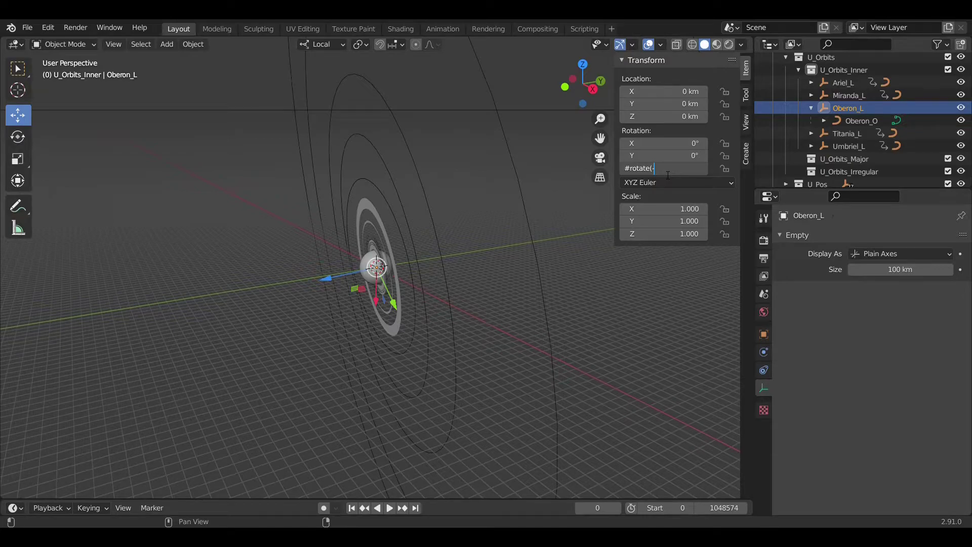
type("-195.37,152.771)")
key("Return")
- Drive Oberon_O's Z rotation with a rotate() expression and its path evaluation time with #orbit(13.463234,.0014,140.702,195.37,161.52)
left_click(845, 134)
left_click(658, 171)
type("#")
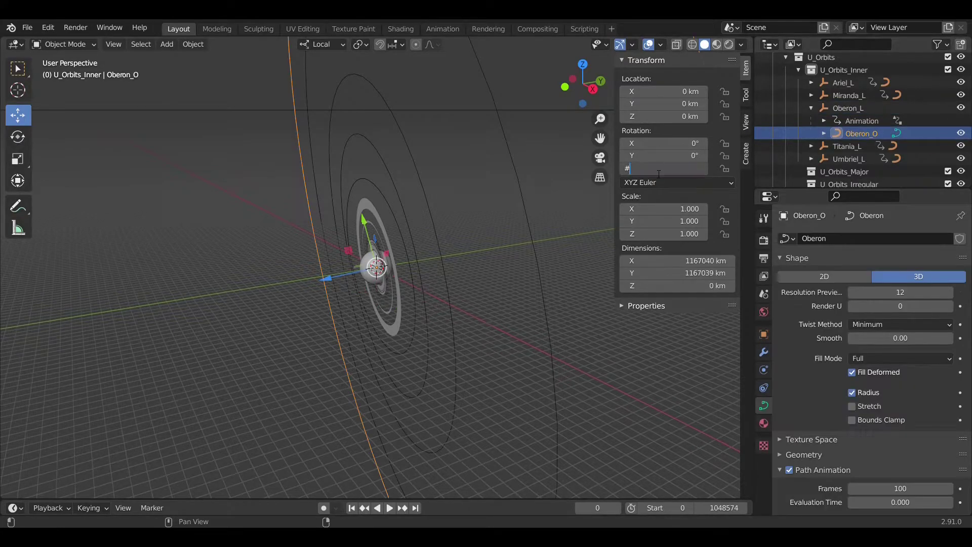
type("rotate(-195.37,152.771)")
key("Return")
left_click(900, 502)
type("#orbit(13.463234,")
type(".0014,140.702,195.37,161.52)")
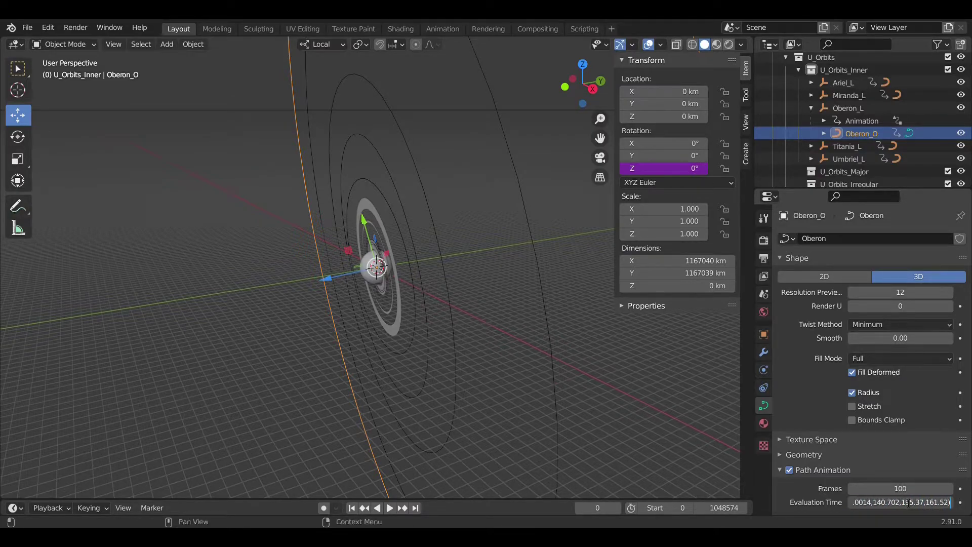
key("Return")
left_click(811, 108)
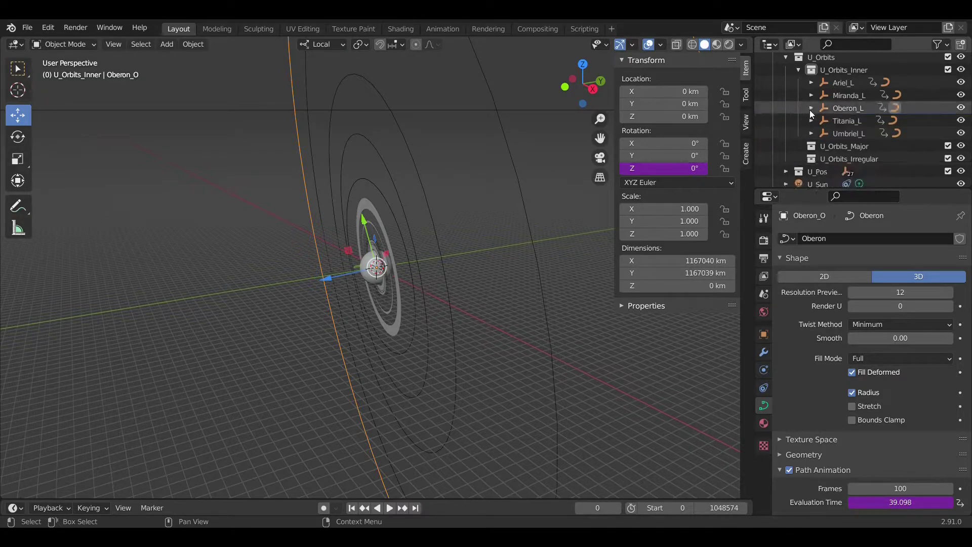
- Set Miranda_O as the Follow Path target of the U14_Miranda empty in the U_Pos collection
scroll(811, 162, "up", 2)
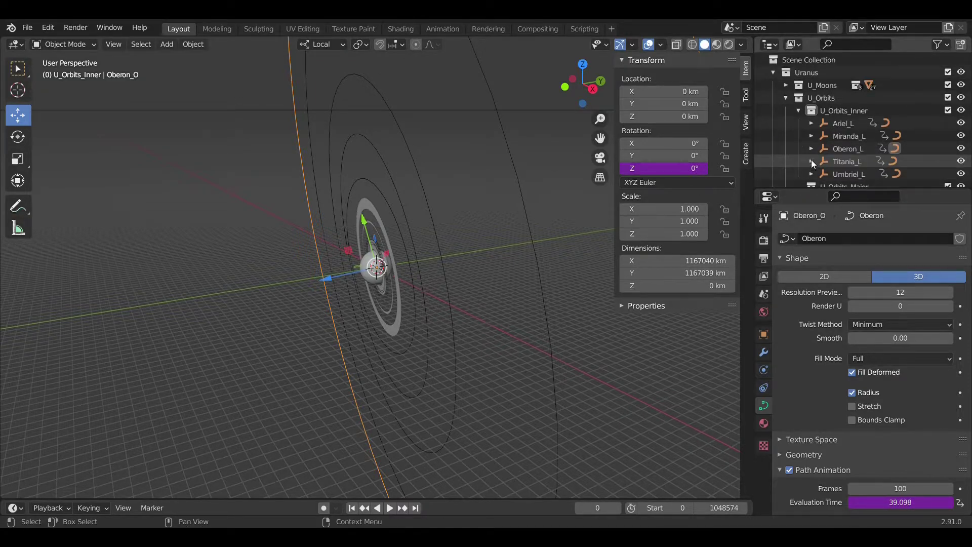
left_click(797, 112)
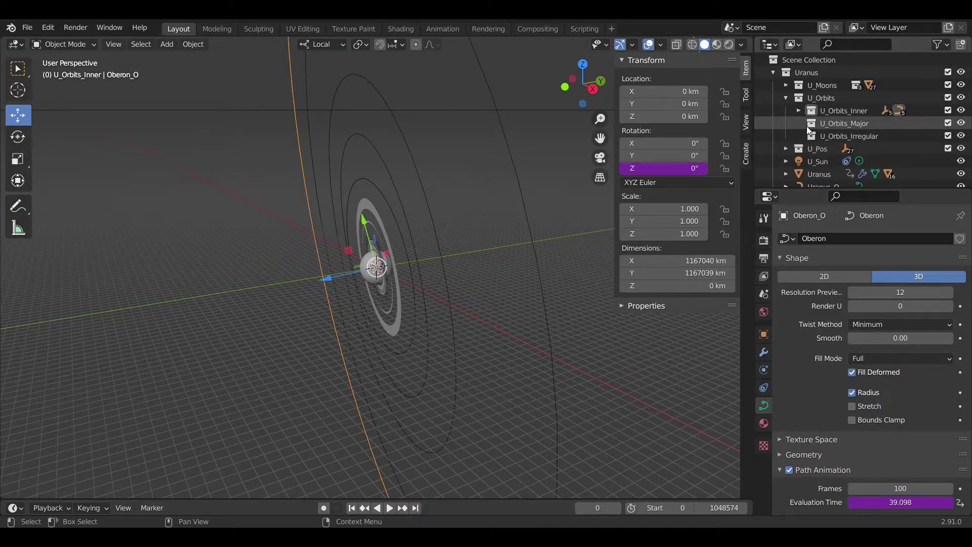
left_click(786, 98)
left_click(785, 111)
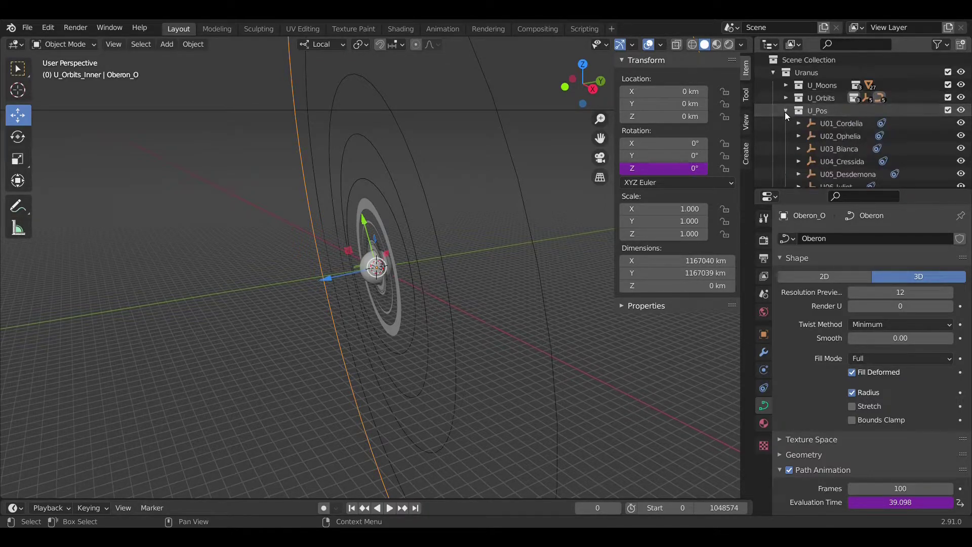
scroll(809, 128, "down", 5)
scroll(809, 129, "down", 2)
left_click(830, 146)
left_click(763, 370)
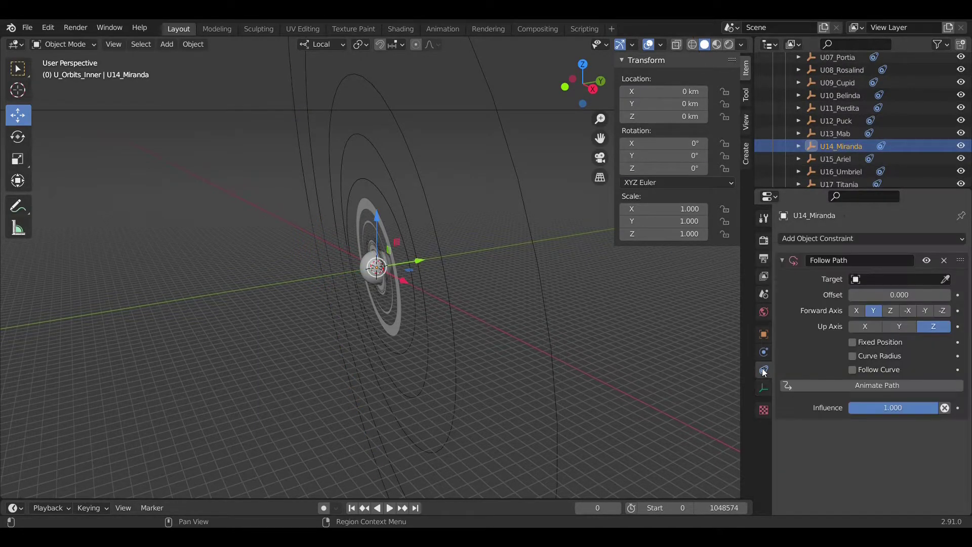
left_click(863, 280)
type("r")
key("BackSpace")
left_click(864, 310)
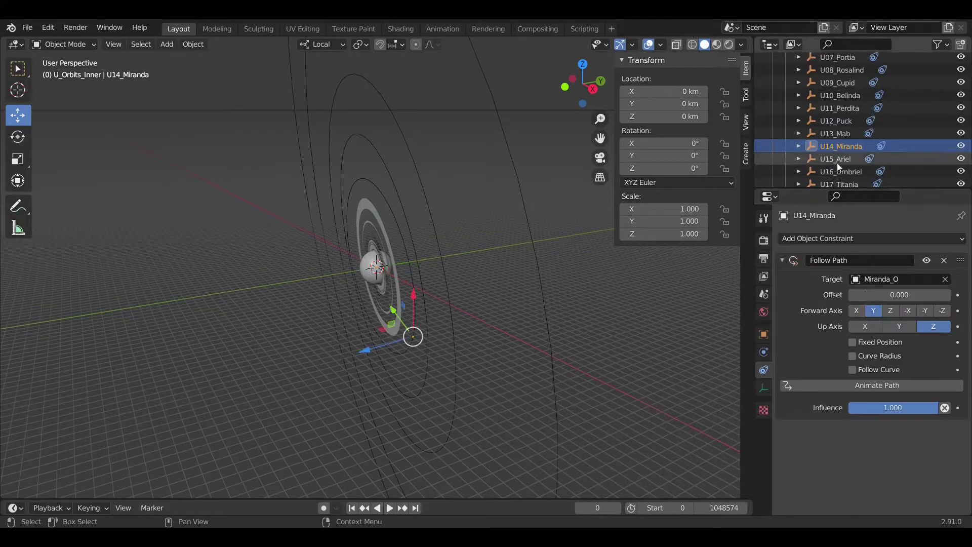
- Set the Follow Path targets of U15_Ariel to Ariel_O and of U16_Umbriel to Umbriel_O
left_click(836, 160)
left_click(881, 278)
left_click(865, 299)
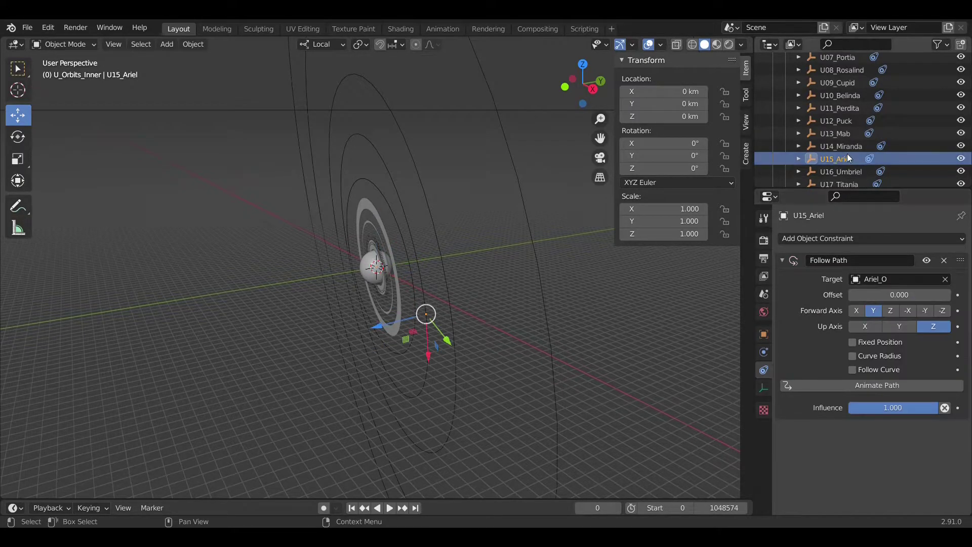
scroll(846, 154, "down", 2)
left_click(844, 151)
left_click(892, 278)
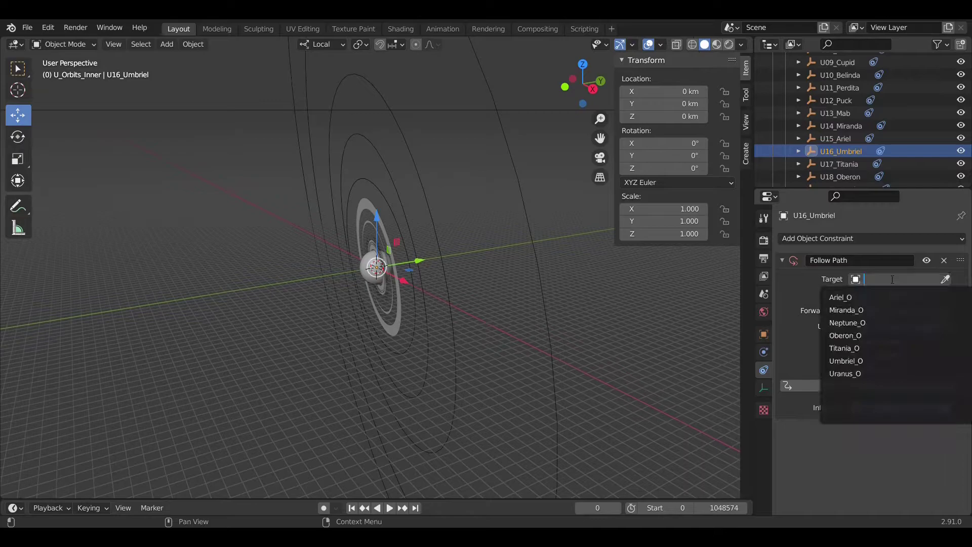
left_click(845, 360)
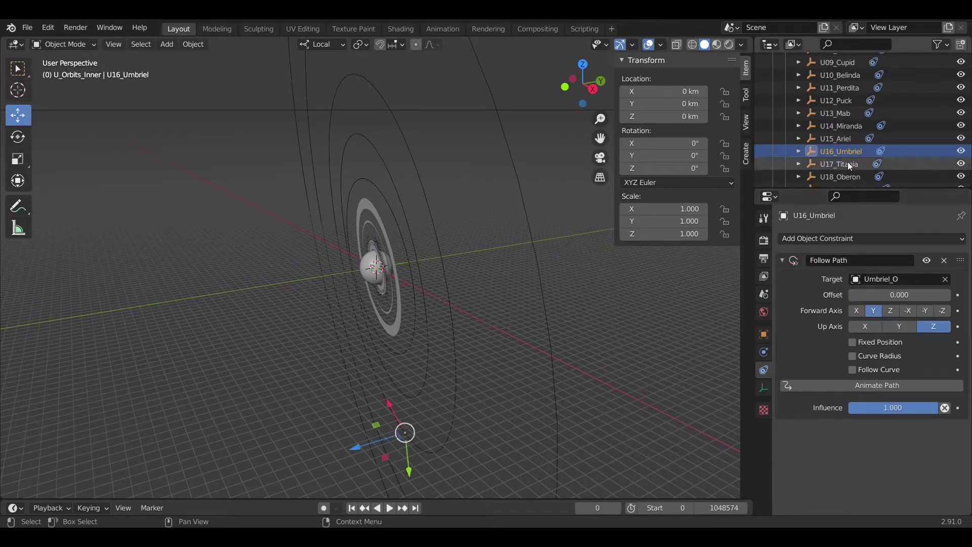
- Set the Follow Path targets of U17_Titania to Titania_O and of U18_Oberon to Oberon_O
left_click(849, 163)
left_click(893, 279)
left_click(860, 345)
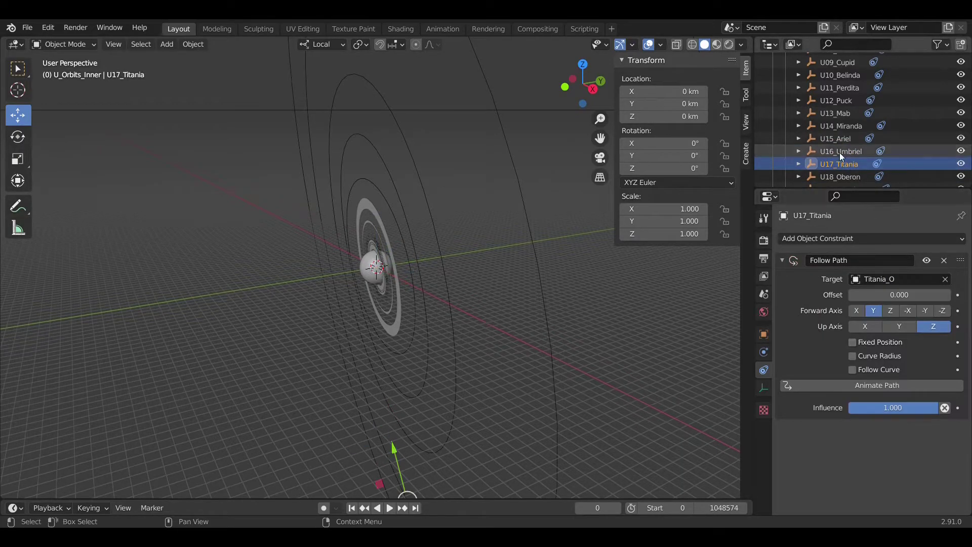
left_click(839, 177)
left_click(880, 279)
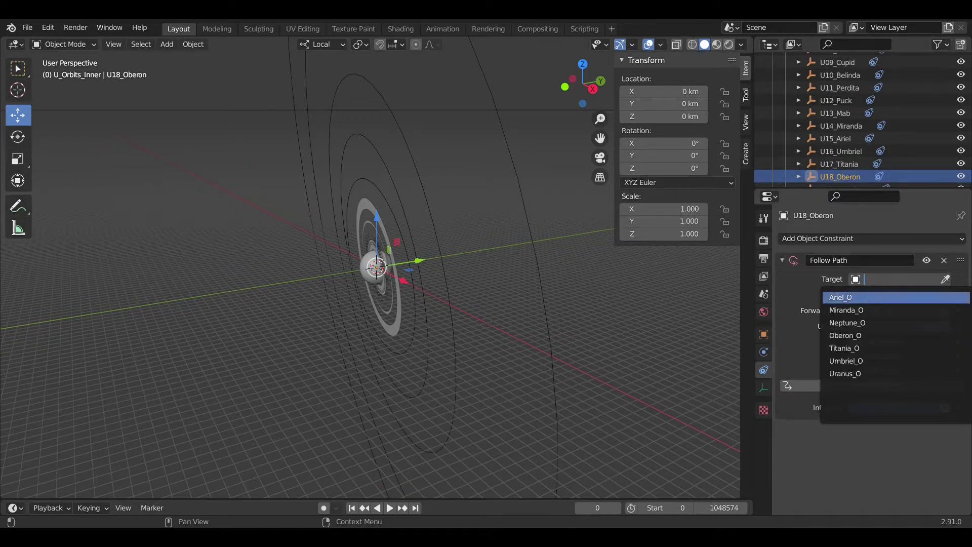
left_click(862, 335)
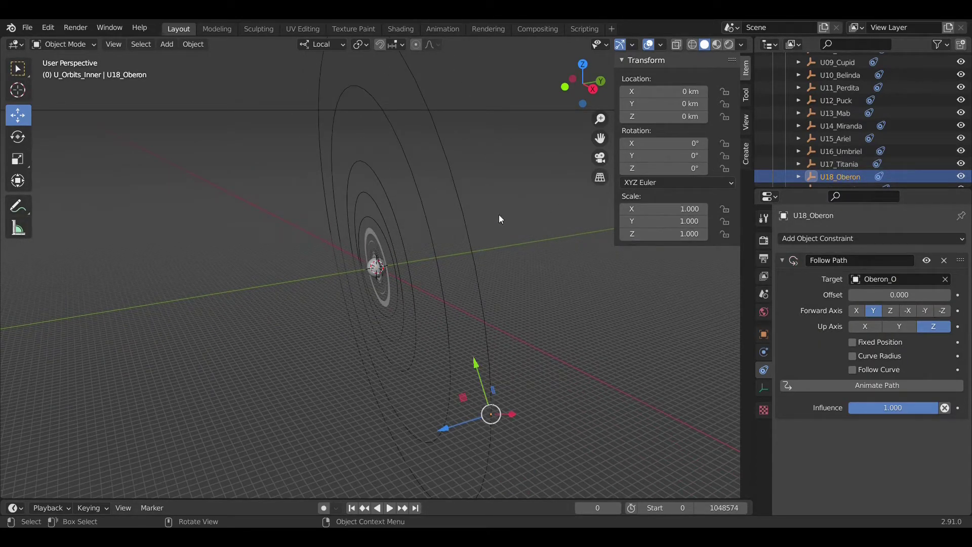
- Select all objects in the U_Pos collection and play the animation to check the moons moving along their orbits
key("w")
scroll(810, 132, "up", 8)
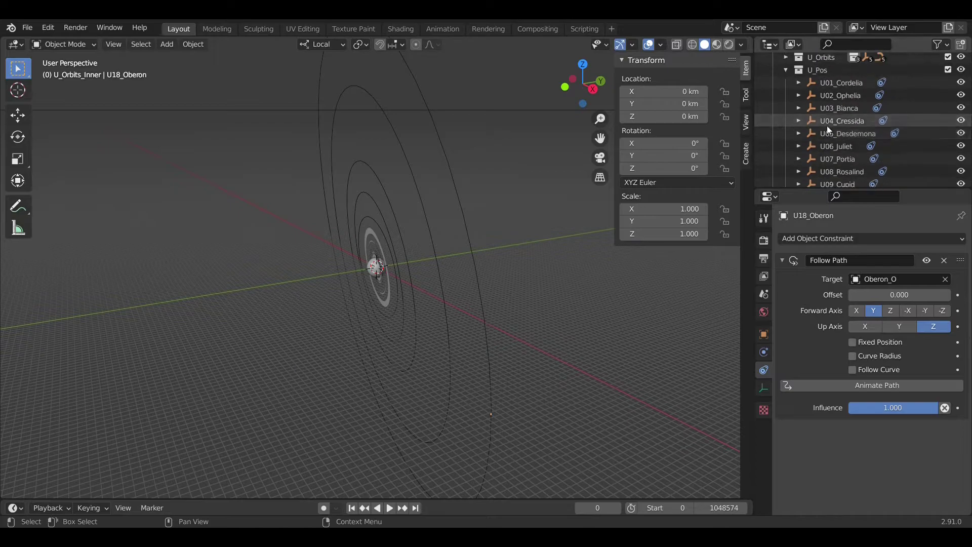
right_click(810, 112)
left_click(735, 215)
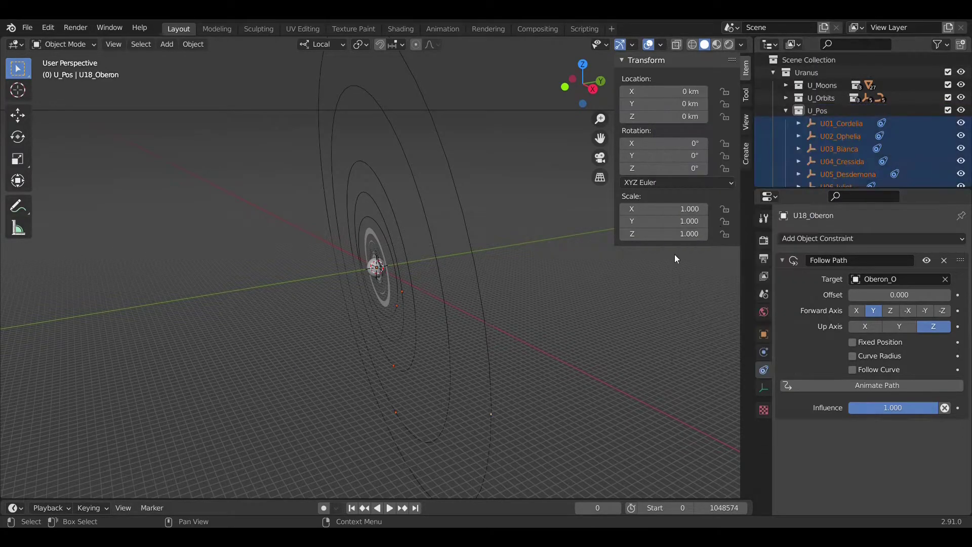
middle_click_drag(420, 217, 497, 211)
key("space")
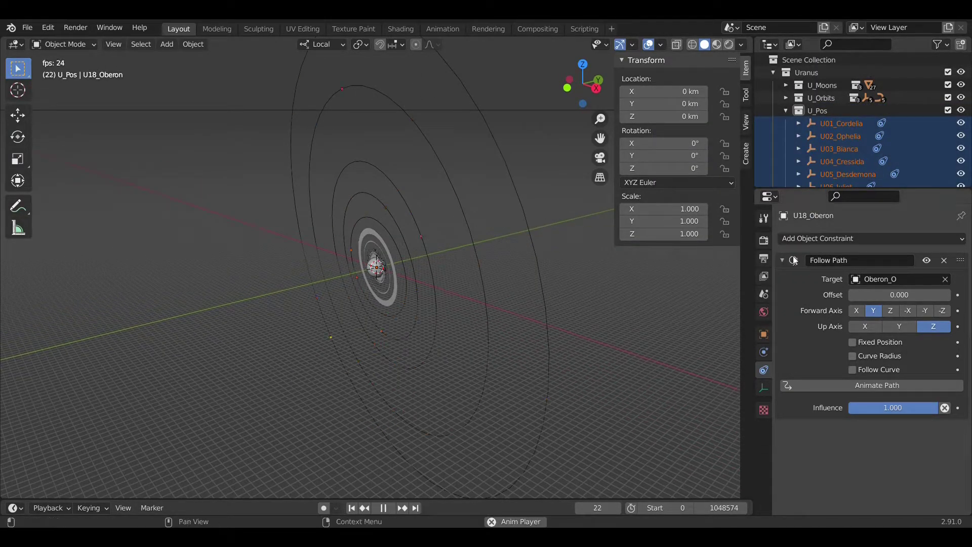
- Set the scene's time remapping Old value to 1 and watch the moons' motion along their orbits
left_click(764, 258)
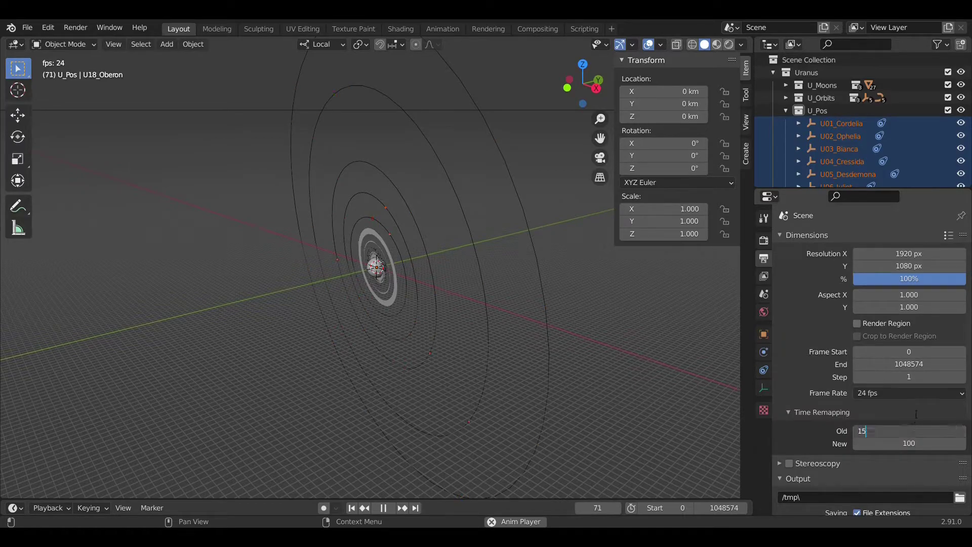
left_click(917, 431)
type("1")
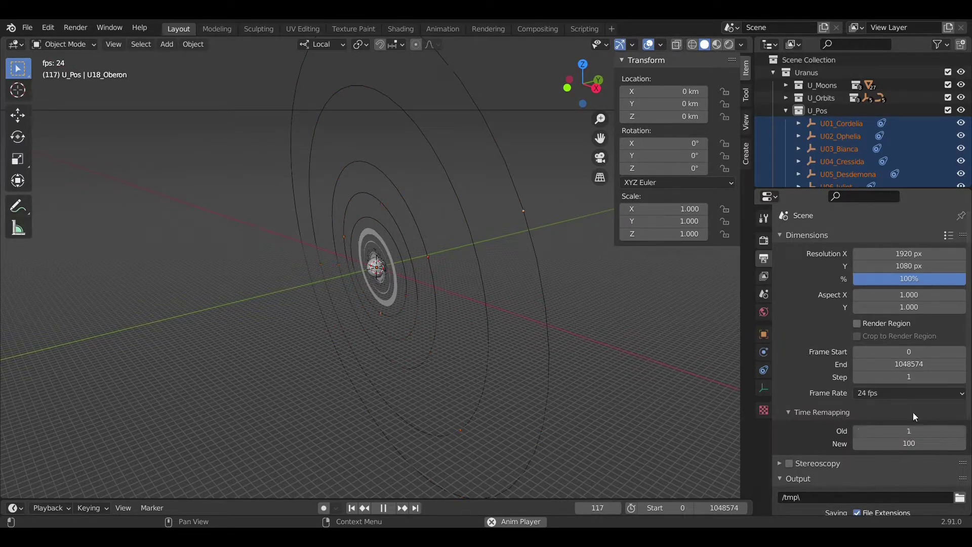
scroll(457, 282, "down", 3)
middle_click_drag(489, 265, 515, 211)
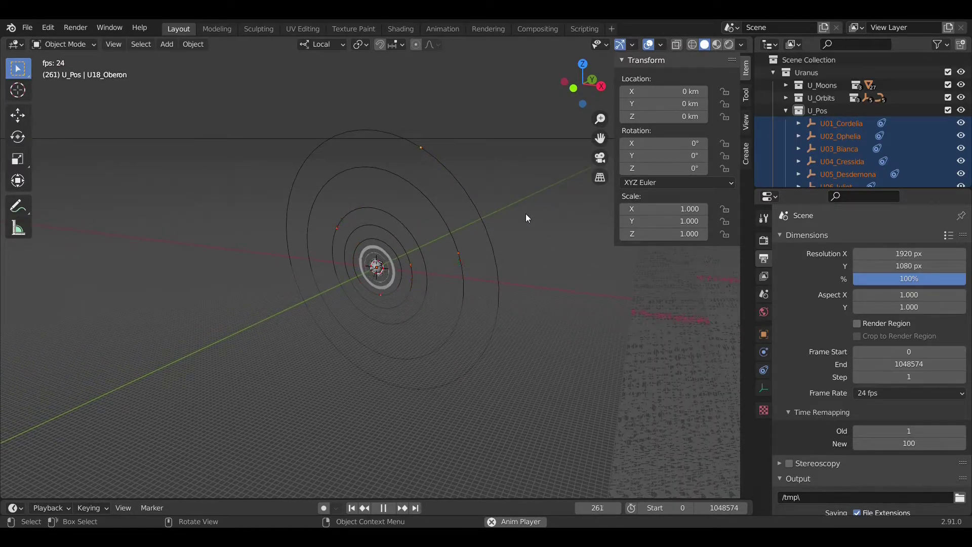
- Restore the time remapping Old value to 100, stop playback and return the timeline to frame 0
left_click(914, 431)
type("100")
key("Return")
key("space")
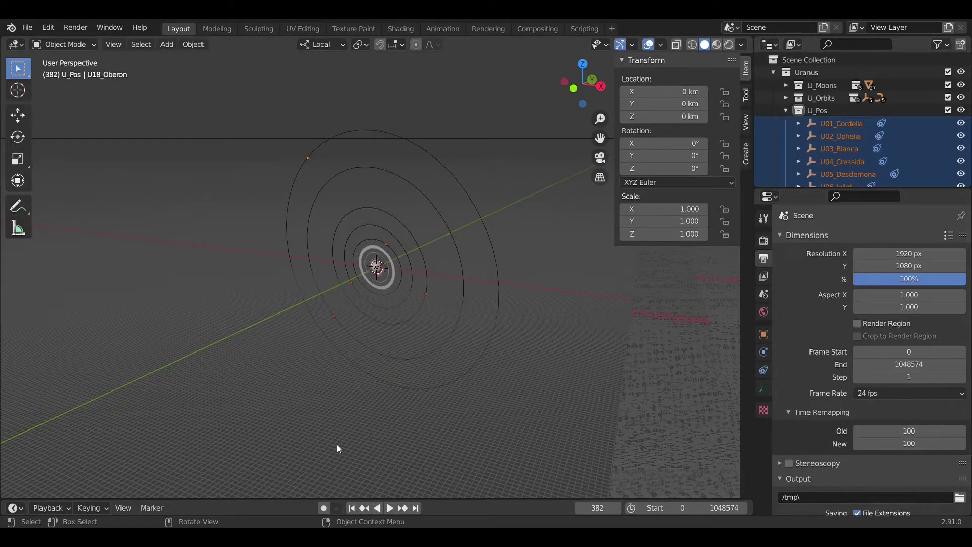
left_click(350, 508)
- Select the Miranda moon in the U_Major collection and frame it in rendered viewport shading
left_click(787, 112)
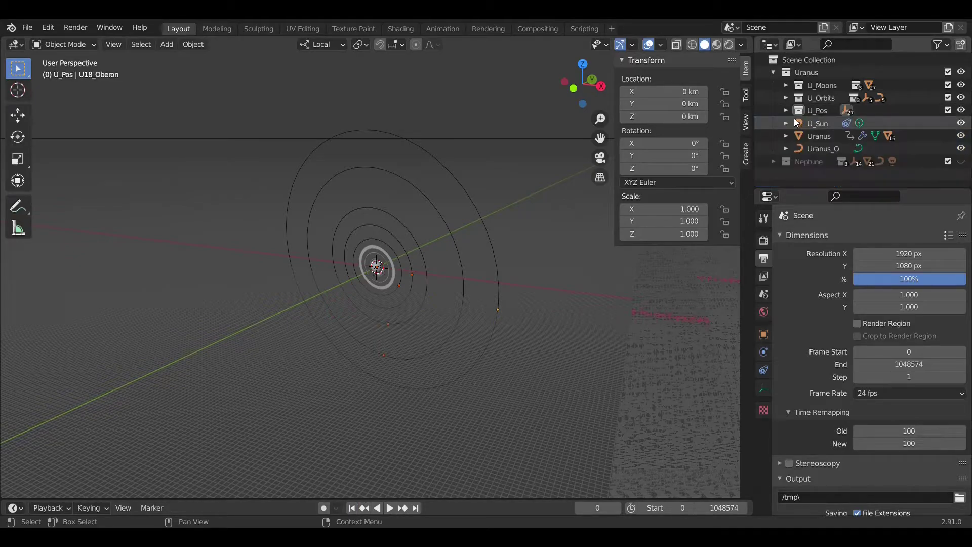
left_click(784, 100)
left_click(784, 100)
left_click(785, 85)
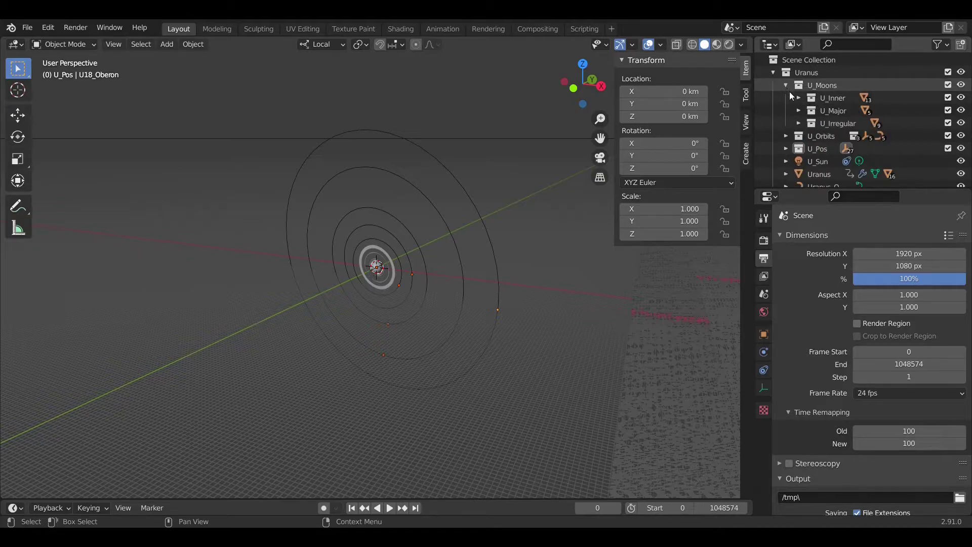
left_click(798, 110)
left_click(829, 124)
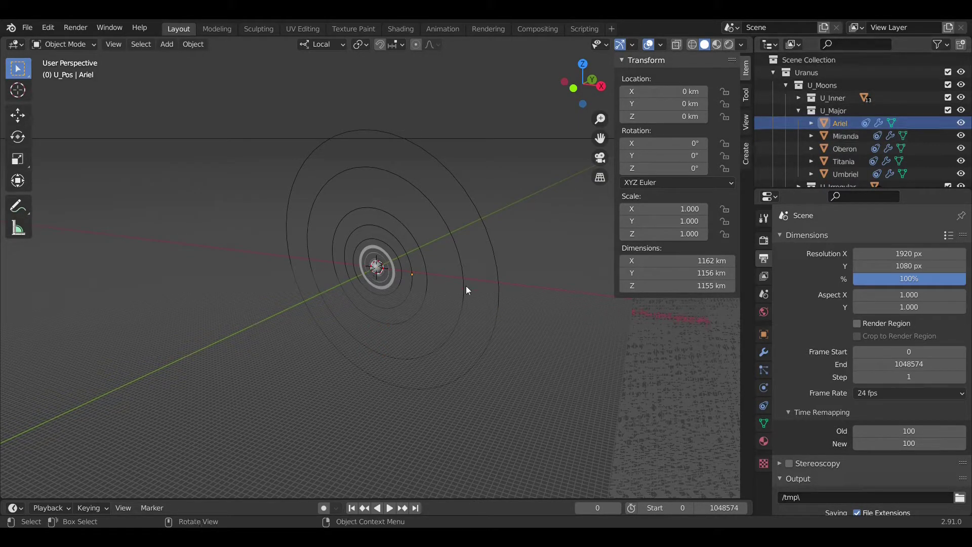
left_click(842, 136)
key("z")
left_click(494, 166)
key("KP_Decimal")
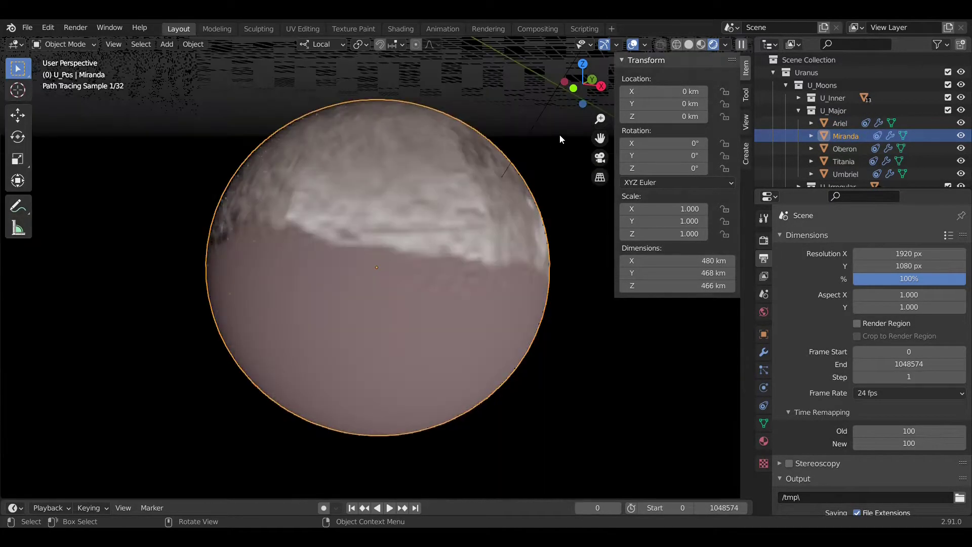
- Examine Miranda's surface orientation relative to Uranus in the rendered view
scroll(508, 167, "down", 10)
middle_click_drag(508, 169, 434, 156)
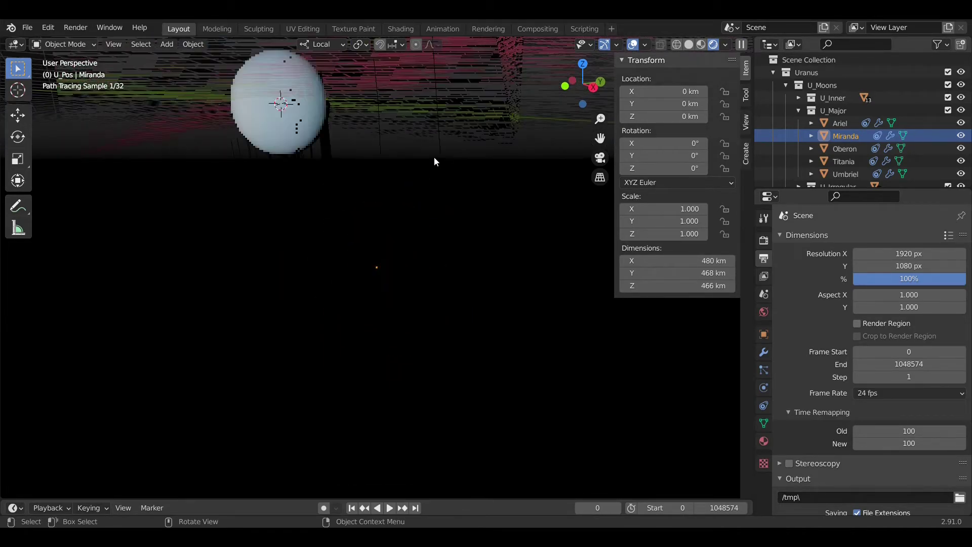
scroll(434, 160, "up", 6)
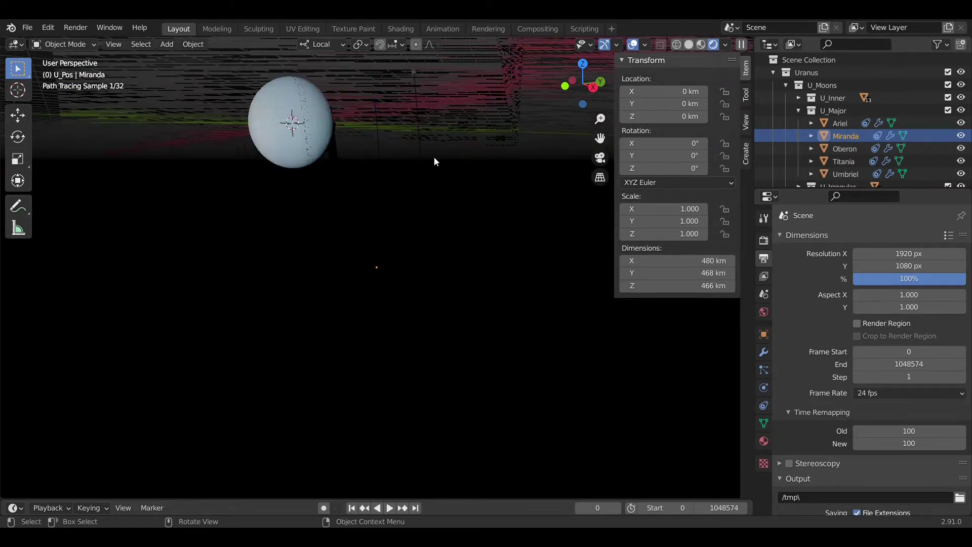
middle_click_drag(331, 138, 460, 200)
key("KP_Decimal")
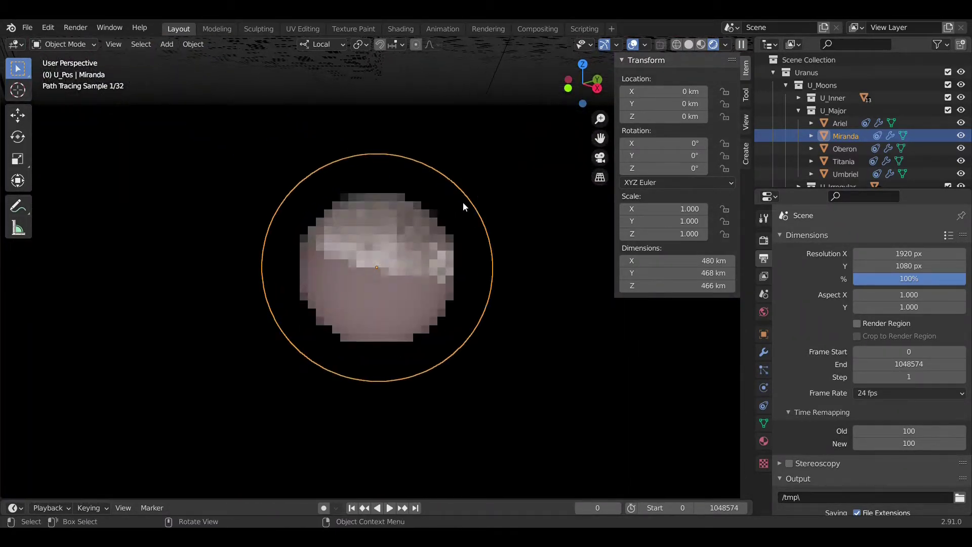
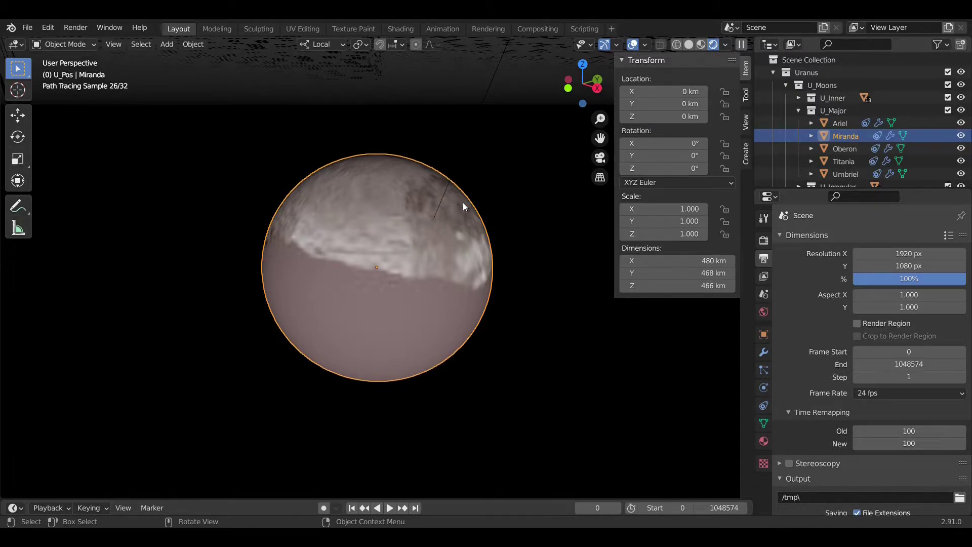
- Show the move gizmo and add a Copy Rotation constraint to Miranda with Miranda_O as its target
left_click(18, 115)
scroll(196, 201, "down", 9)
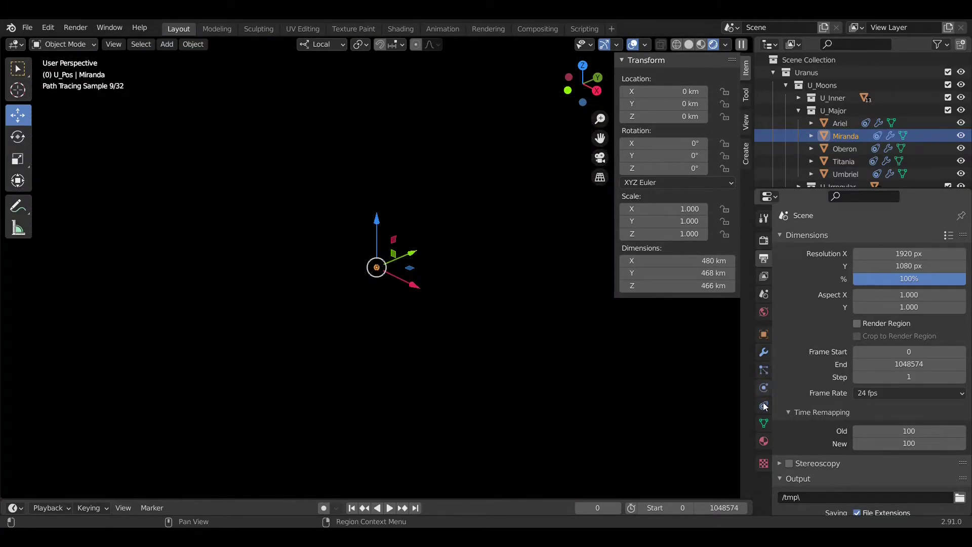
left_click(763, 404)
left_click(862, 237)
left_click(734, 304)
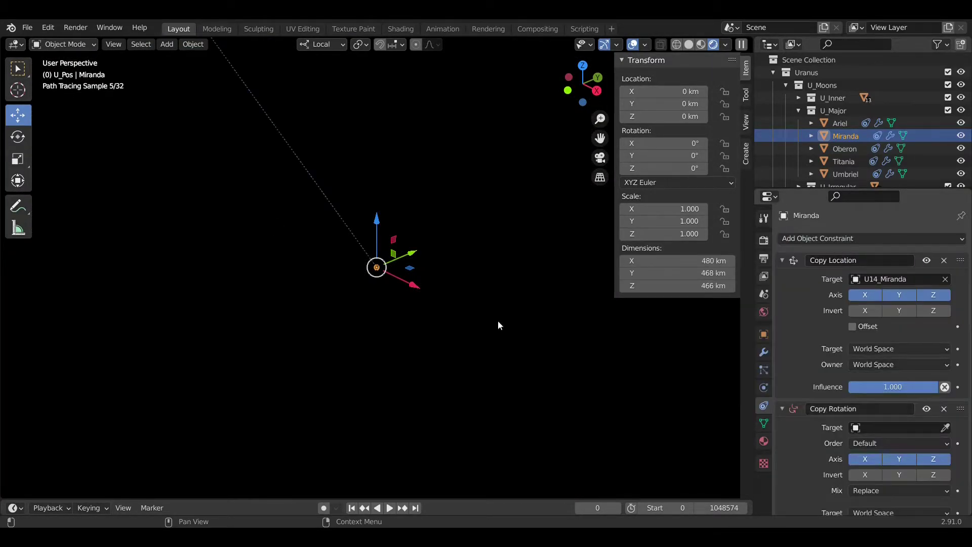
left_click(899, 427)
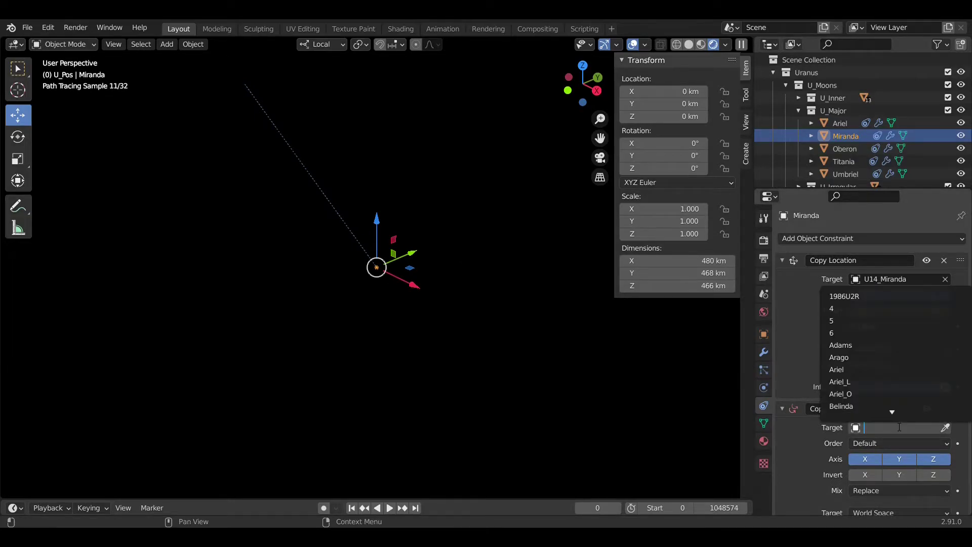
type("m")
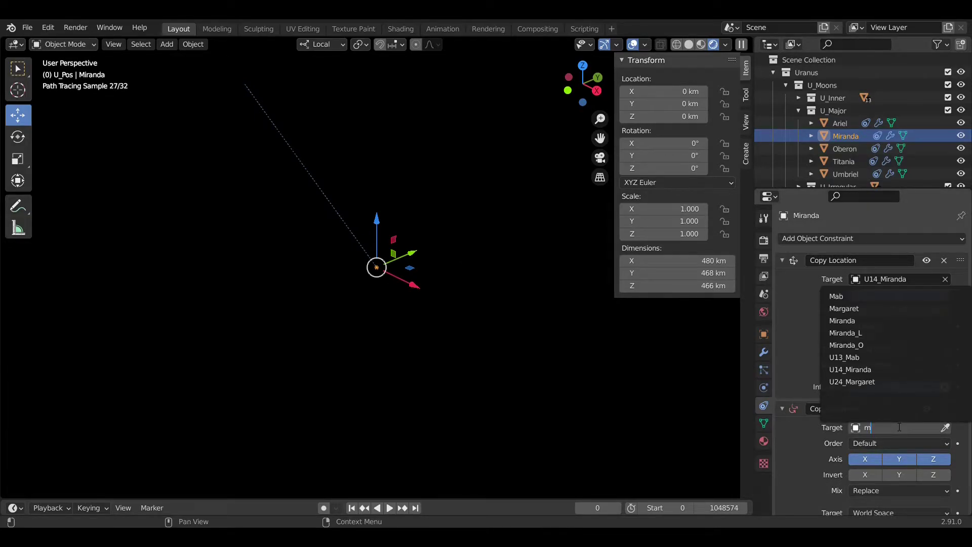
left_click(864, 347)
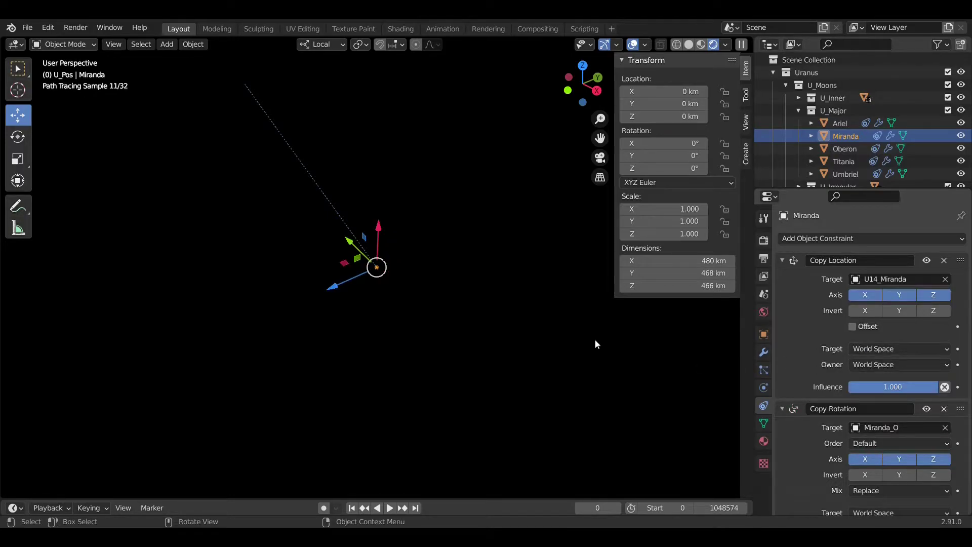
- Disable Miranda's Copy Rotation constraint while keeping its transform, and delete that constraint
middle_click_drag(575, 320, 505, 279)
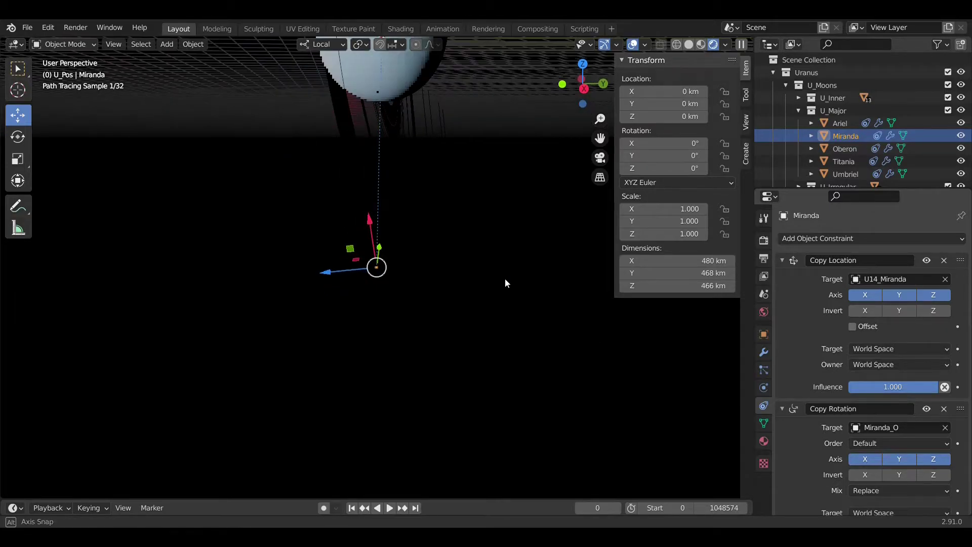
scroll(859, 412, "down", 2)
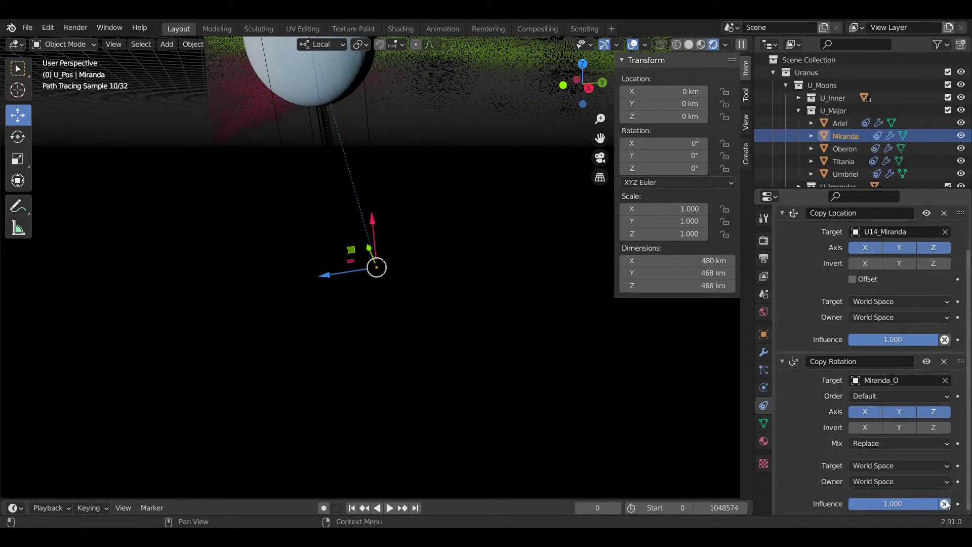
left_click(944, 504)
left_click(943, 361)
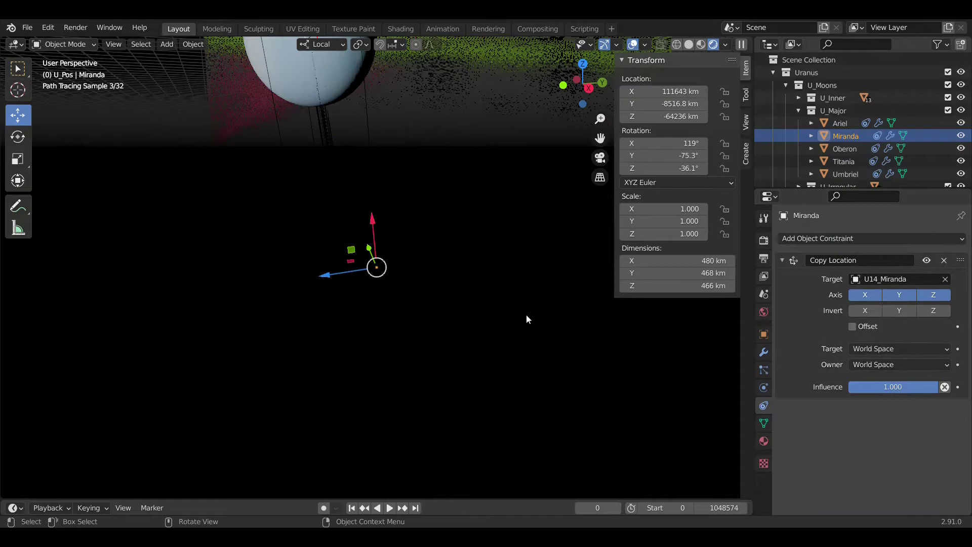
- Clear Miranda's location and transfer its rotation to the delta transform
key("alt+g")
key("ctrl+a")
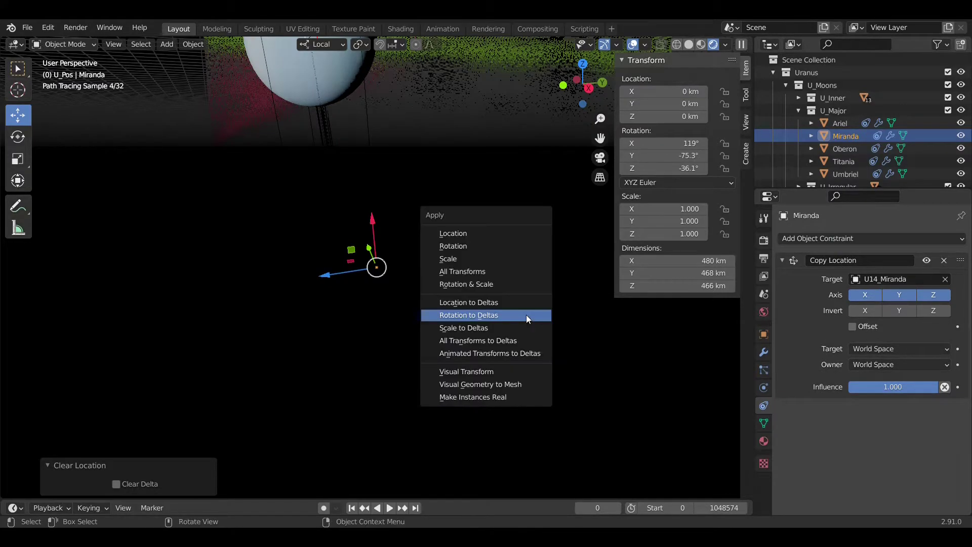
left_click(527, 314)
- Rotate Miranda to 72.79° about Z and transfer that rotation to deltas
left_click(640, 170)
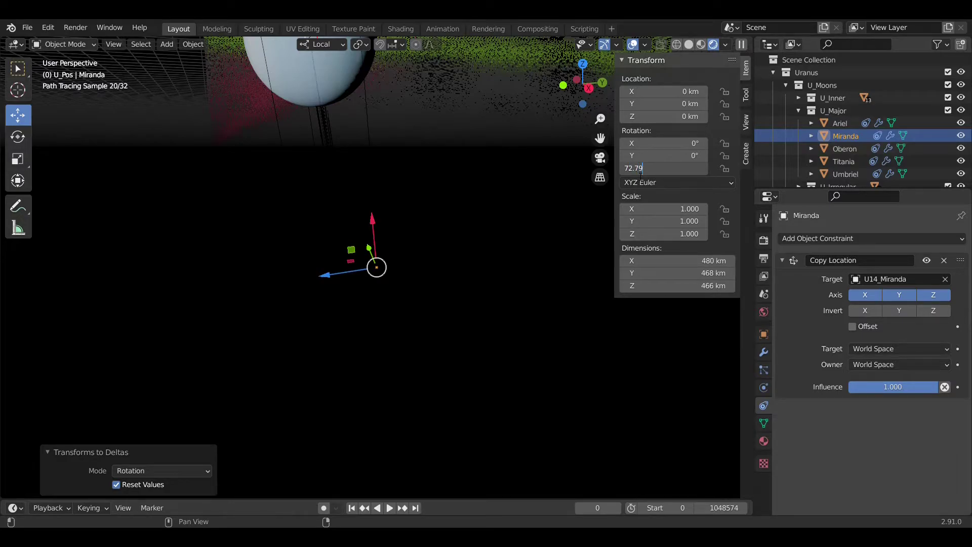
type("72.79")
key("Return")
key("ctrl+a")
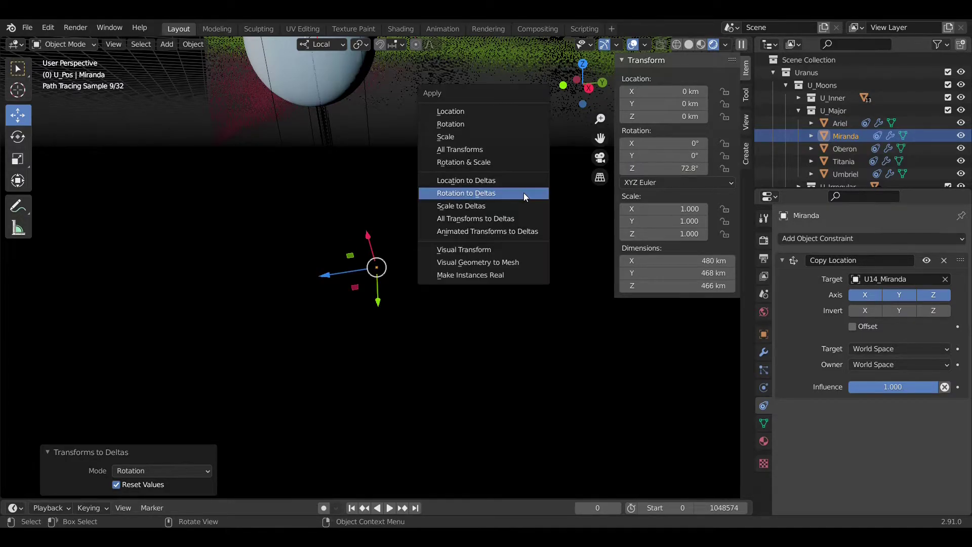
left_click(524, 192)
- Drive Miranda's Z rotation with the expression #rotate(1.413479)
middle_click_drag(362, 272, 557, 237)
left_click(670, 173)
type("#rotate(")
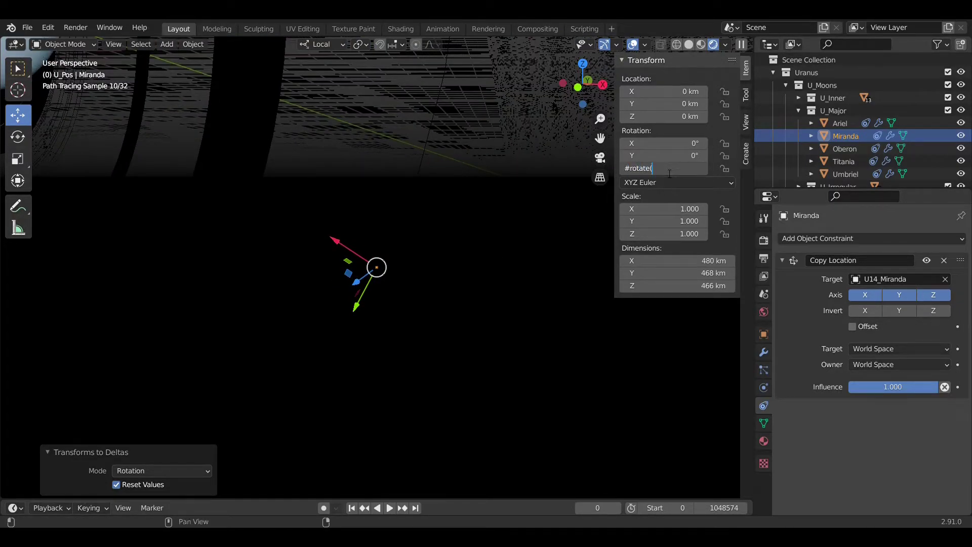
type("1.413479")
key("Return")
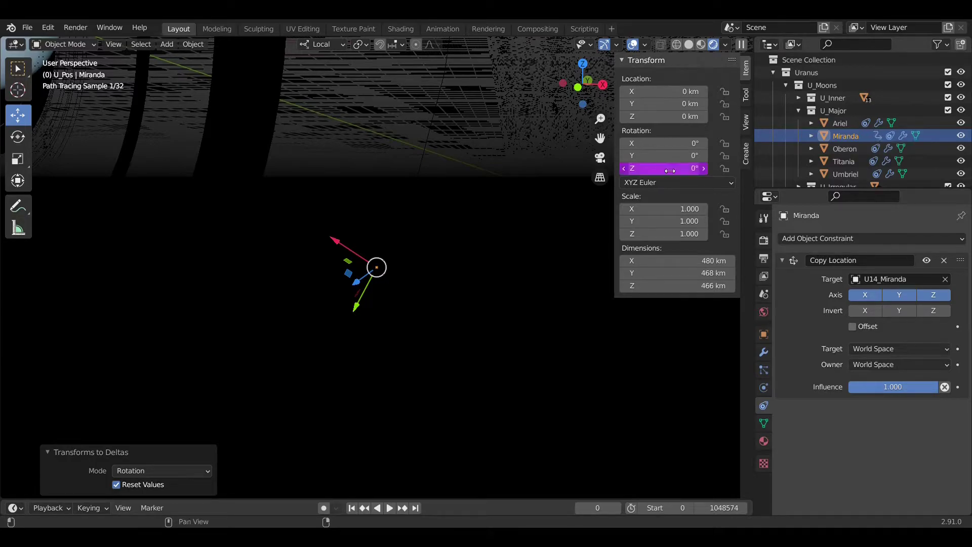
- Add a Copy Rotation constraint to the Ariel moon with Ariel_O as its target
left_click(832, 124)
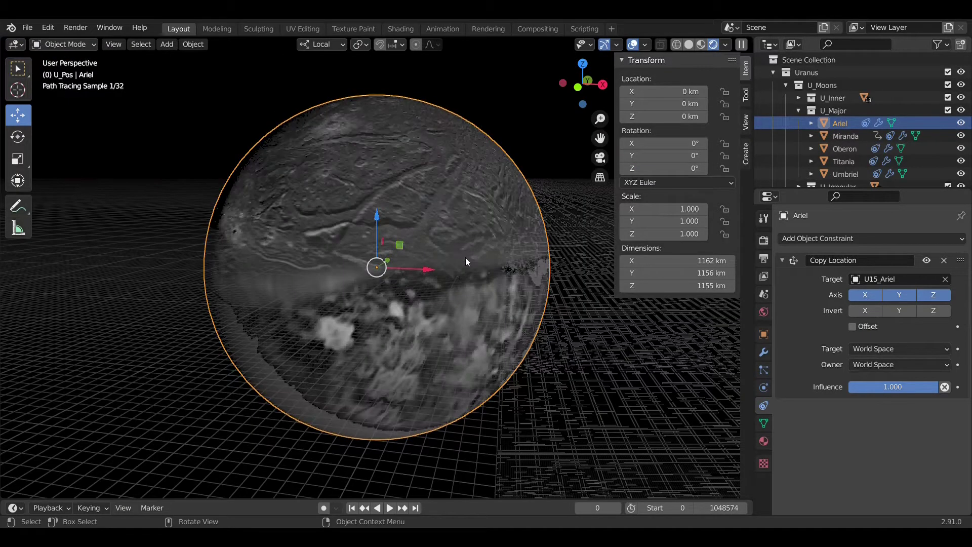
scroll(470, 257, "down", 5)
left_click(868, 238)
left_click(739, 283)
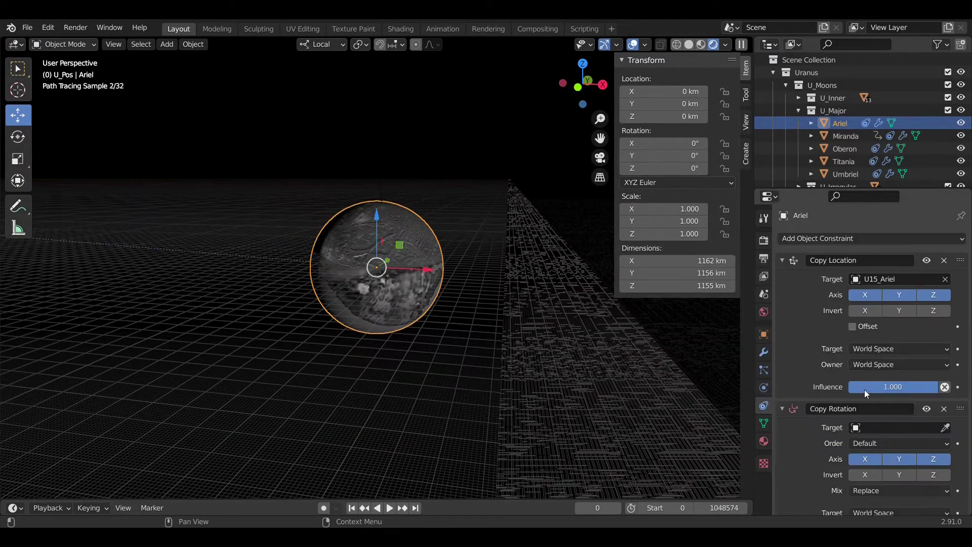
left_click(893, 428)
type("a")
left_click(860, 346)
- Apply Ariel's constrained rotation to the object and delete its Copy Rotation constraint
scroll(940, 488, "down", 2)
key("ctrl+a")
left_click(440, 324)
left_click(944, 361)
- Clear Ariel's location and transfer its rotation to the delta transform
key("alt+g")
key("ctrl+a")
left_click(445, 274)
- Set Ariel's Z rotation to 27° and transfer that rotation to deltas
left_click(688, 169)
type("27")
key("Return")
key("Return")
- Drive Ariel's Z rotation with the expression #rotate(2.7)
type("drotate(2.")
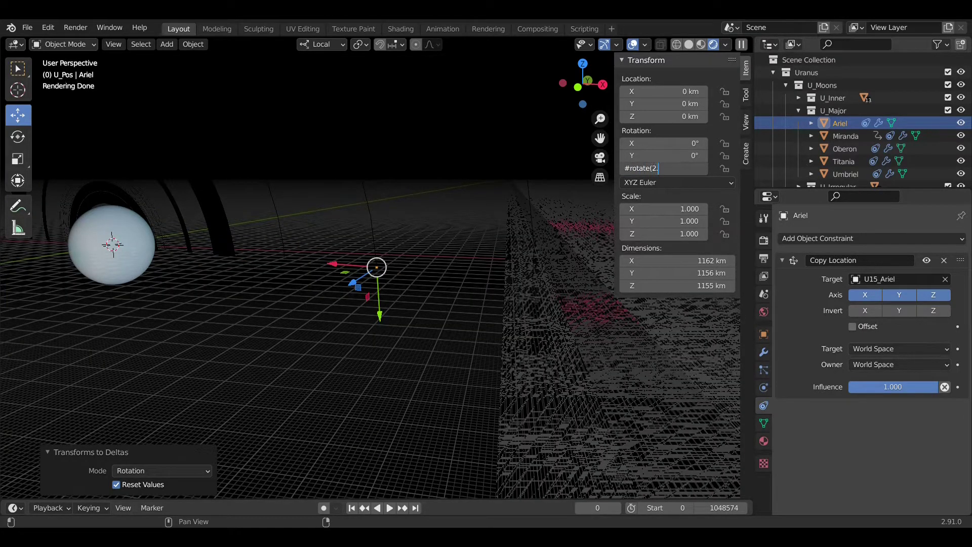
type("7)")
key("Return")
- Select the Umbriel moon and add a Copy Rotation constraint with Umbriel_O as its target
left_click(839, 175)
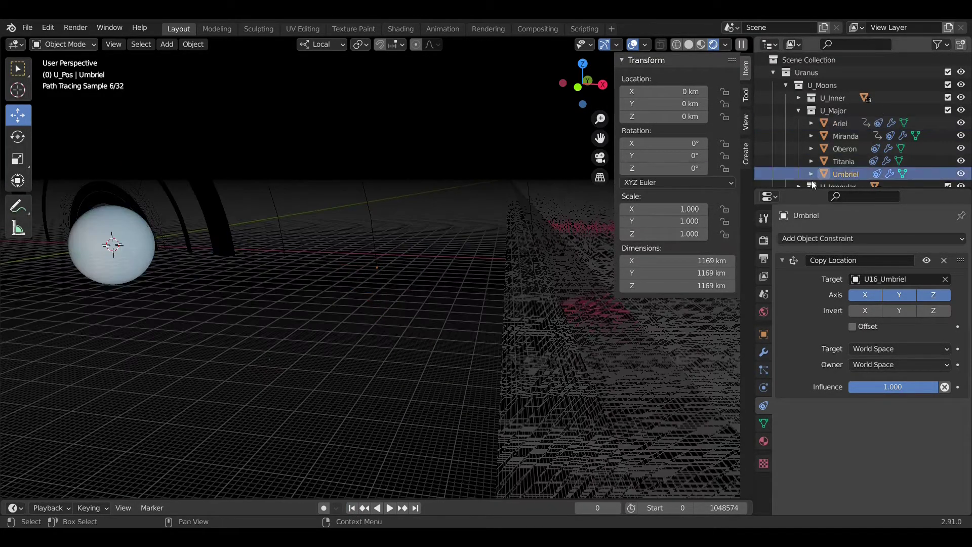
key("KP_Decimal")
left_click(804, 239)
left_click(749, 285)
scroll(911, 405, "down", 3)
left_click(910, 383)
type("umb")
left_click(853, 434)
- Apply Umbriel's constrained rotation to the object and delete its Copy Rotation constraint
key("ctrl+a")
left_click(574, 355)
left_click(943, 361)
- Adjust Umbriel's Z rotation and transfer the rotation to deltas
left_click(671, 169)
key("Return")
key("ctrl+a")
left_click(667, 171)
- Add a #rotate driver expression to Umbriel's Z rotation
scroll(420, 259, "down", 14)
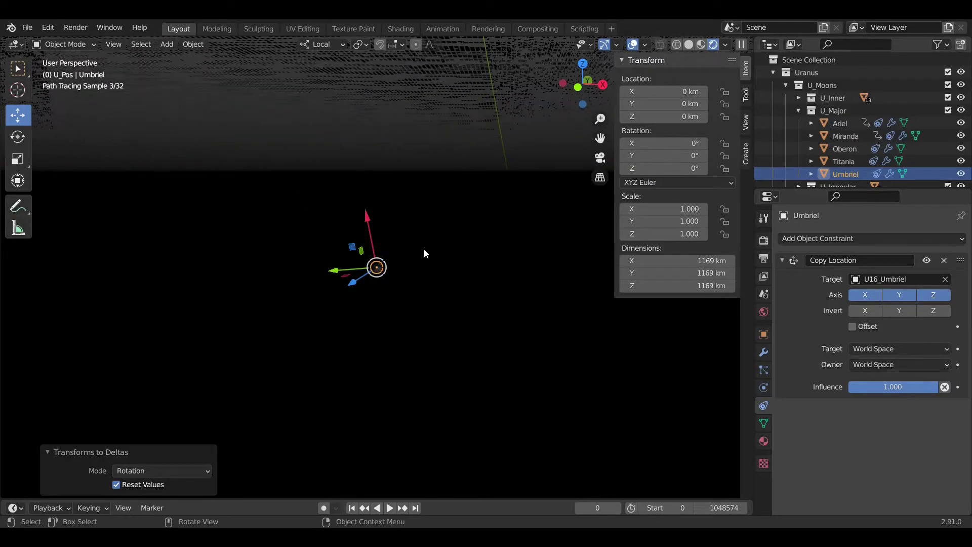
scroll(423, 248, "up", 13)
left_click(660, 159)
left_click(664, 171)
type("#rotate")
key("Return")
- Set the Titania moon's Z rotation to 56.987° and transfer that rotation to deltas
left_click(844, 161)
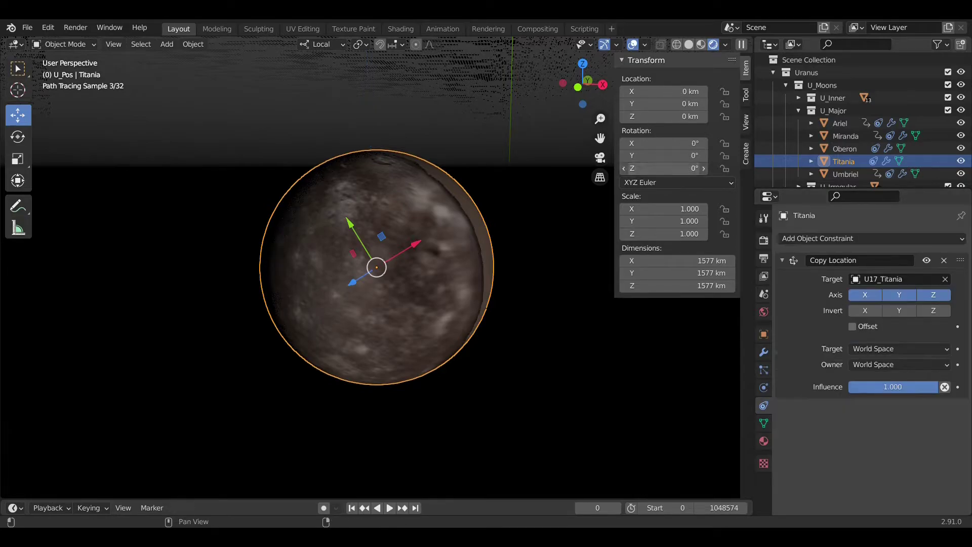
left_click(685, 171)
type("56.987")
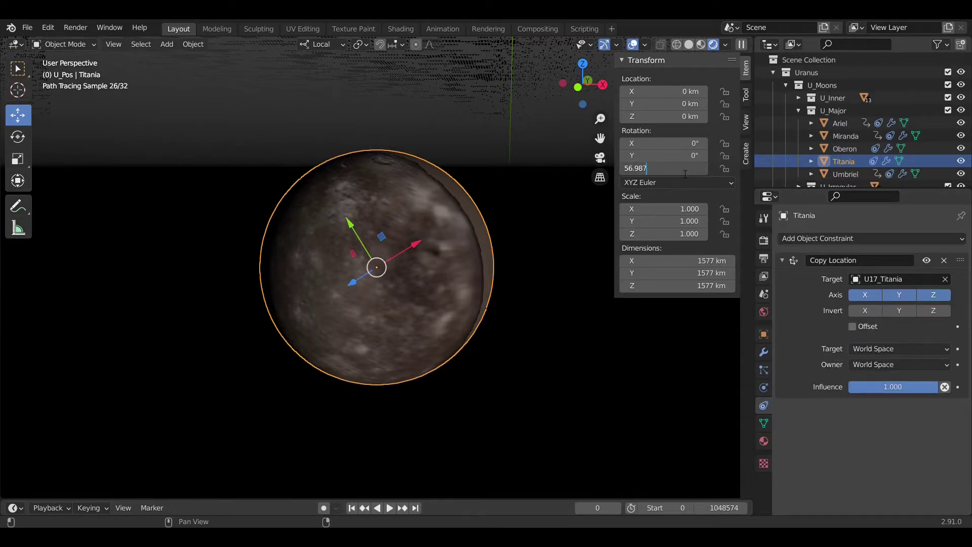
key("Return")
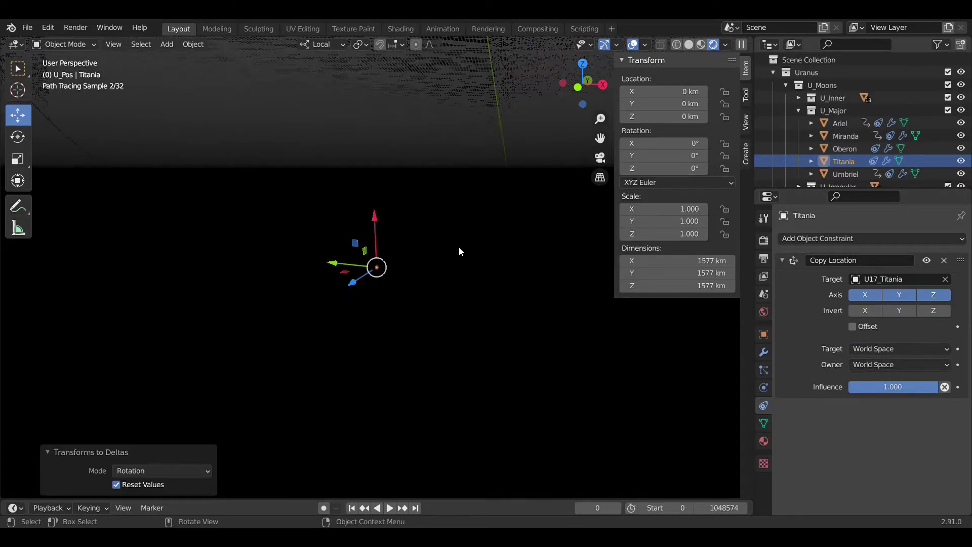
- Add a #rotate driver expression to Titania's Z rotation
double_click(664, 169)
type("#rotate(")
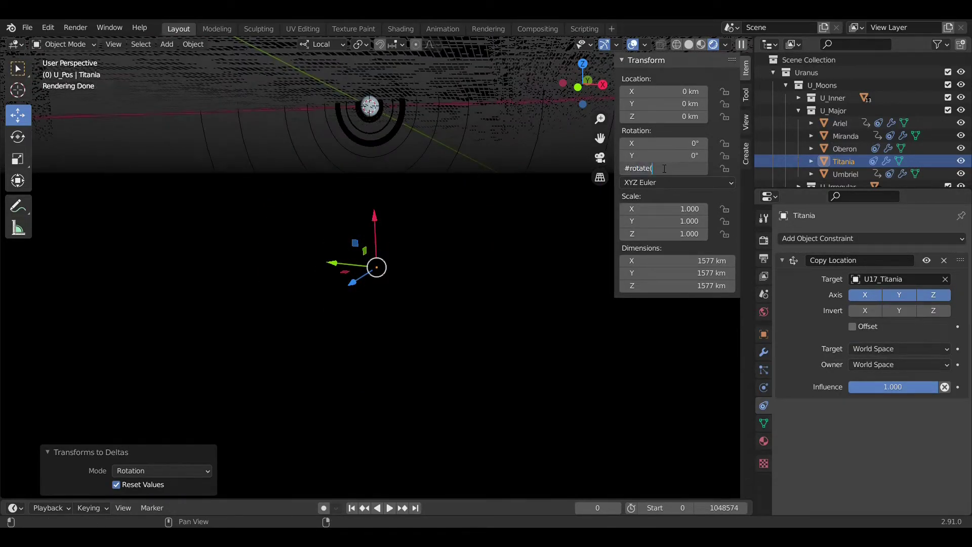
key("BackSpace")
key("BackSpace")
key("BackSpace")
key("BackSpace")
key("BackSpace")
key("BackSpace")
key("Return")
- Align Oberon to its orbit with a Copy Rotation constraint targeting Oberon_O, and apply the transform
left_click(400, 258)
left_click(891, 428)
type("o")
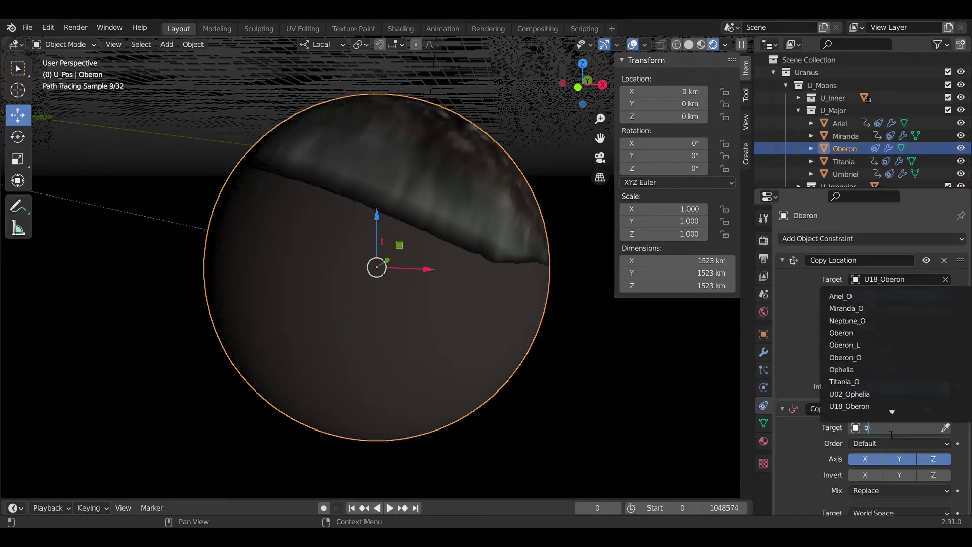
left_click(845, 357)
key("ctrl+a")
left_click(606, 329)
- Set Oberon's Z rotation to 140° and transfer that rotation to deltas
double_click(664, 169)
type("140")
key("Return")
double_click(662, 170)
type("0d140")
key("Return")
key("ctrl+a")
left_click(463, 238)
- Add a rotate driver expression with the value 13.46 to Oberon's Z rotation
middle_click_drag(458, 239, 458, 264)
mouse_move(574, 218)
middle_mouse_down()
mouse_move(602, 194)
mouse_move(602, 214)
mouse_move(631, 193)
middle_mouse_up()
double_click(644, 169)
type("#rotation(13.46)")
key("Return")
mouse_move(441, 339)
middle_mouse_down()
mouse_move(474, 294)
mouse_move(430, 346)
middle_mouse_up()
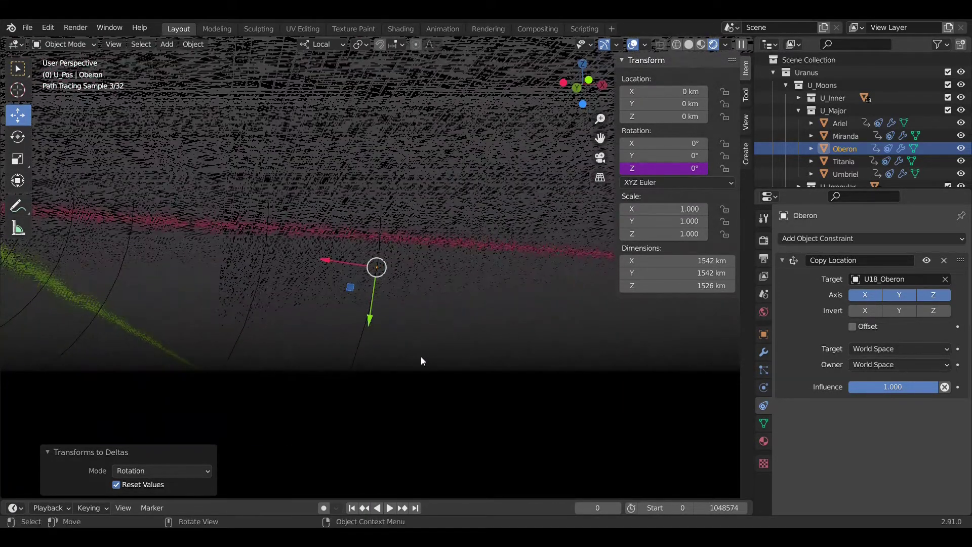
- Scrub through the animation to check Oberon's orbital motion and rotation, and return to the first frame
middle_click_drag(524, 229, 603, 490)
left_click(617, 507)
left_click(617, 507)
left_click(616, 507)
left_click(617, 507)
left_click(616, 507)
left_click(616, 507)
left_click_drag(617, 508, 658, 508)
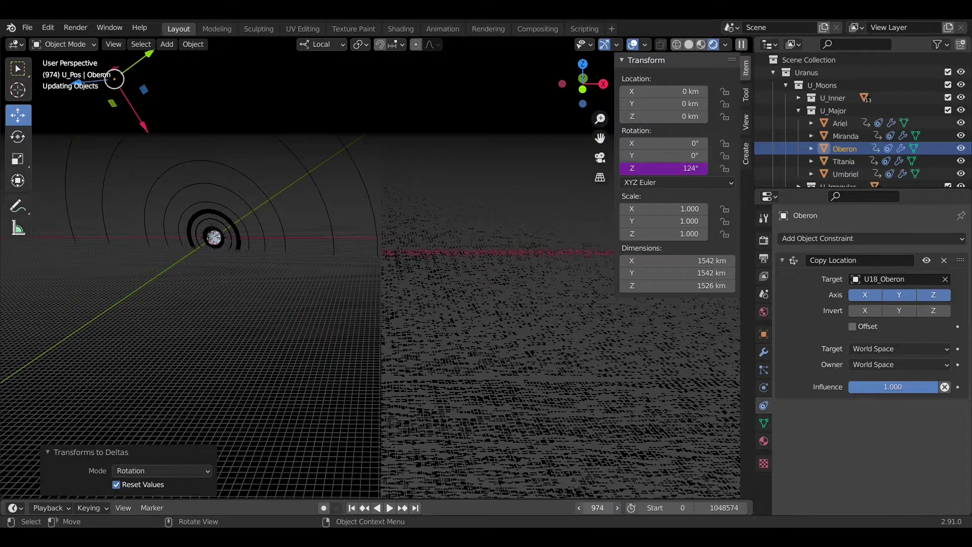
left_click(352, 508)
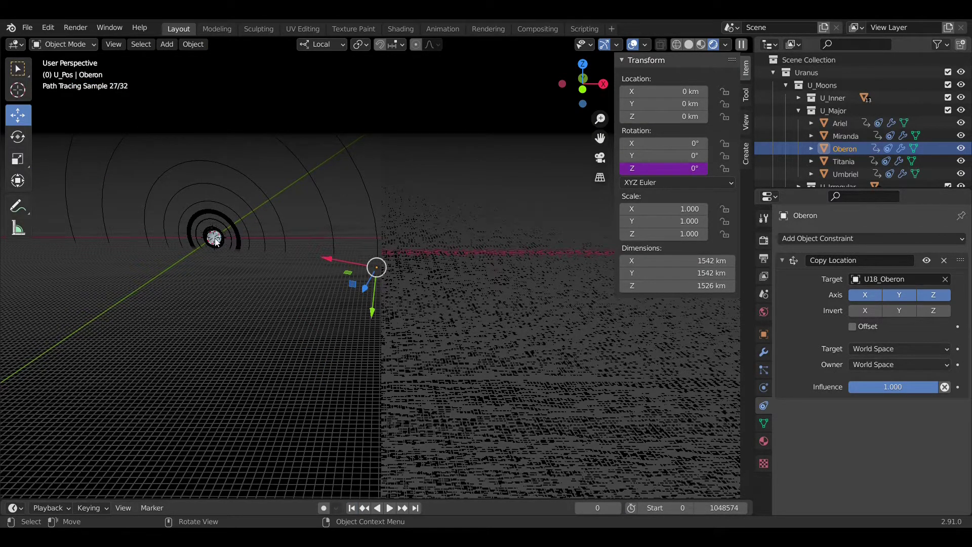
- Frame Uranus with the viewport overlays and gizmos hidden, and inspect the rendered planet up close
left_click(20, 70)
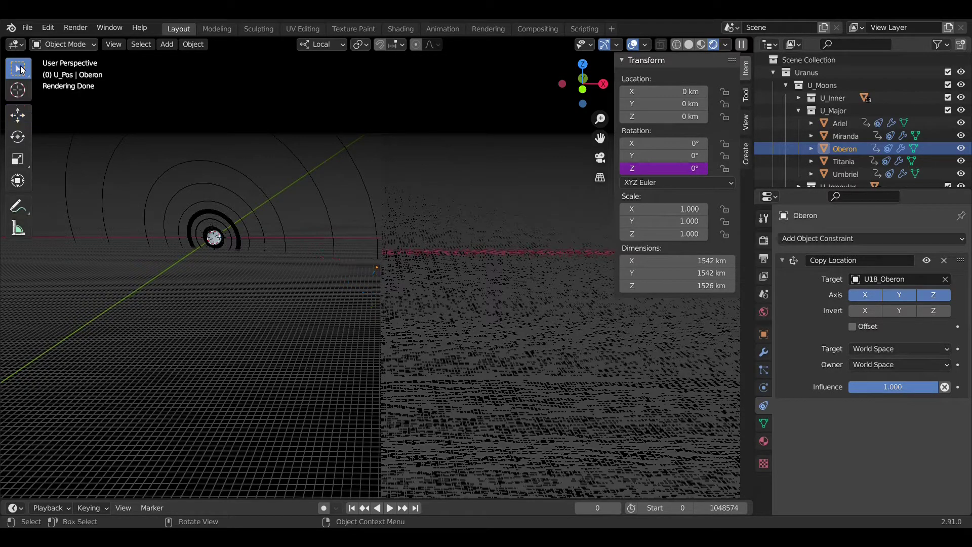
left_click(214, 239)
key("KP_Decimal")
scroll(358, 230, "down", 10)
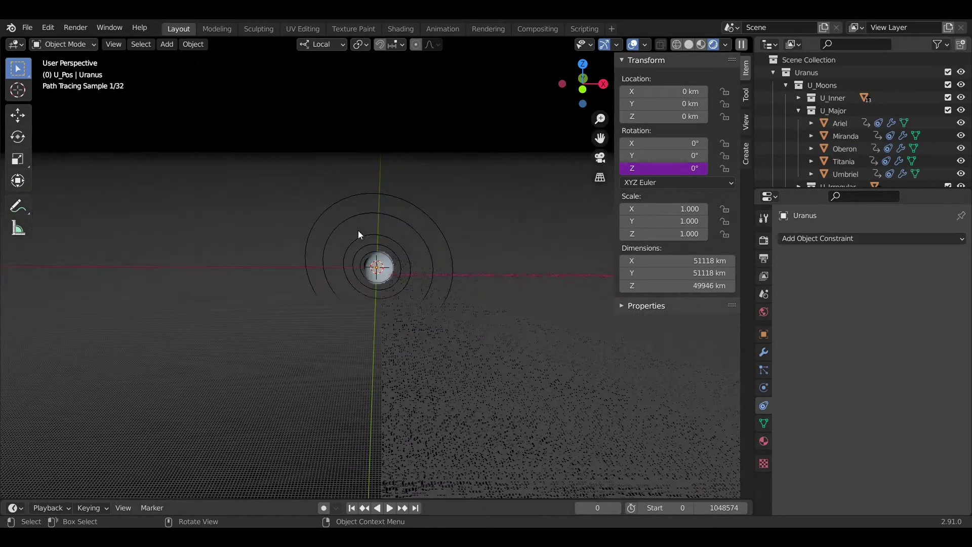
middle_click_drag(377, 199, 395, 134)
left_click(632, 44)
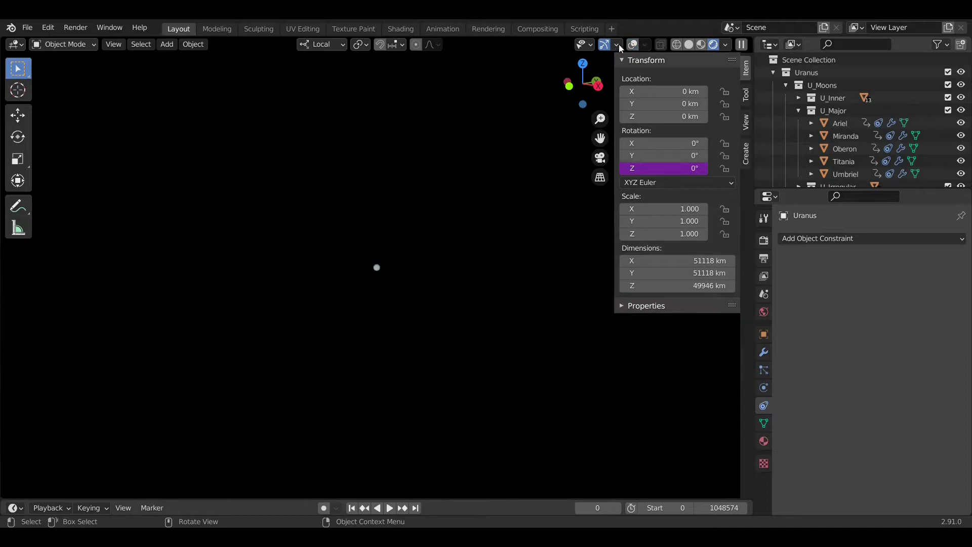
left_click(603, 44)
scroll(537, 172, "up", 3)
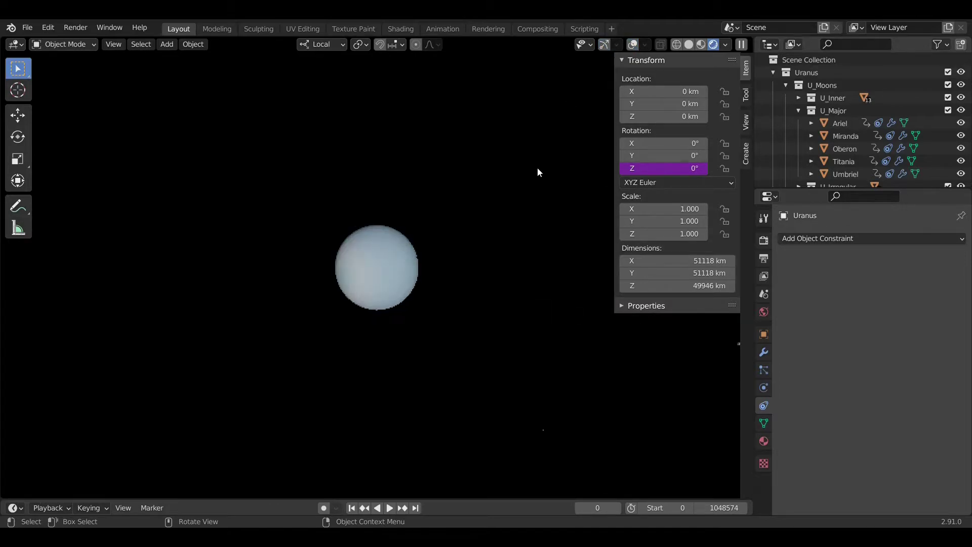
scroll(537, 172, "down", 1)
scroll(536, 168, "up", 7)
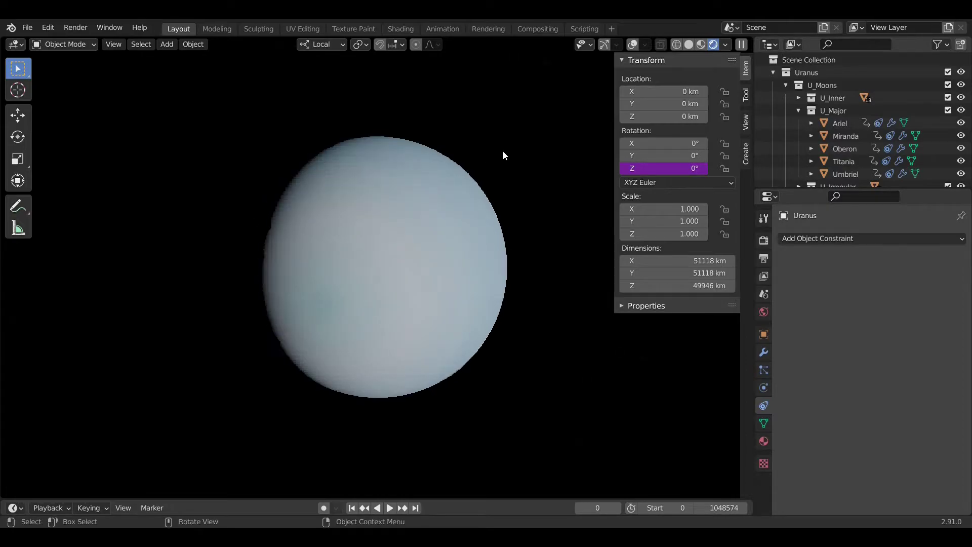
- Collapse the Uranus collection hierarchy and hide the Uranus collection
left_click(798, 110)
left_click(780, 86)
left_click(770, 73)
key("h")
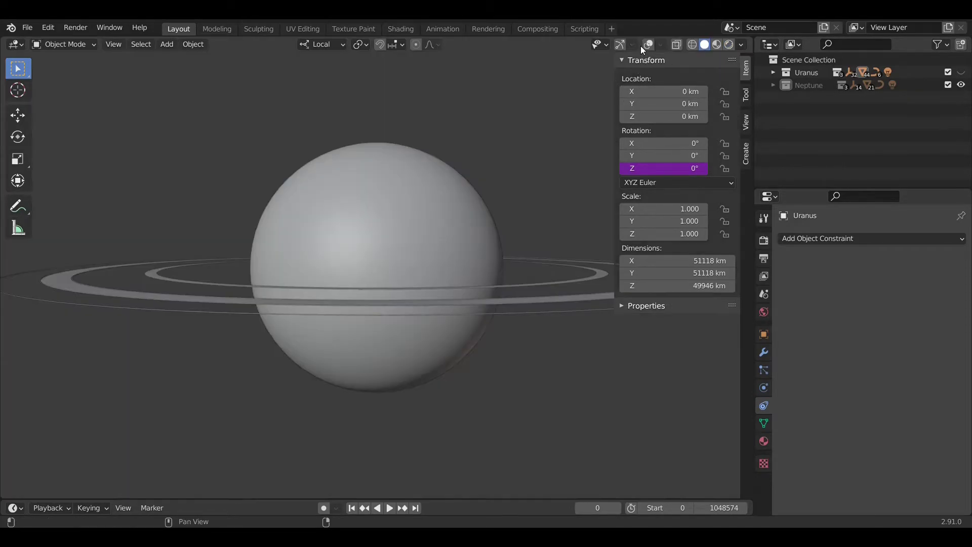
- Turn the viewport overlays and gizmos back on and expand the Neptune collection, with the Move tool active
left_click(646, 45)
left_click(621, 44)
left_click(773, 85)
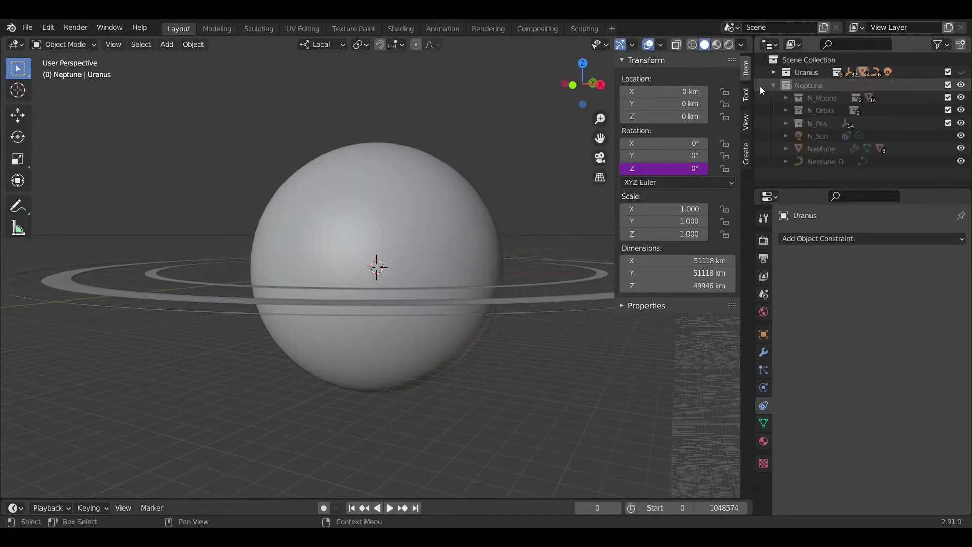
left_click(17, 115)
- Set Neptune_O's Z rotation to 131.784+276.336-180 degrees and transfer the rotation to deltas
left_click(799, 158)
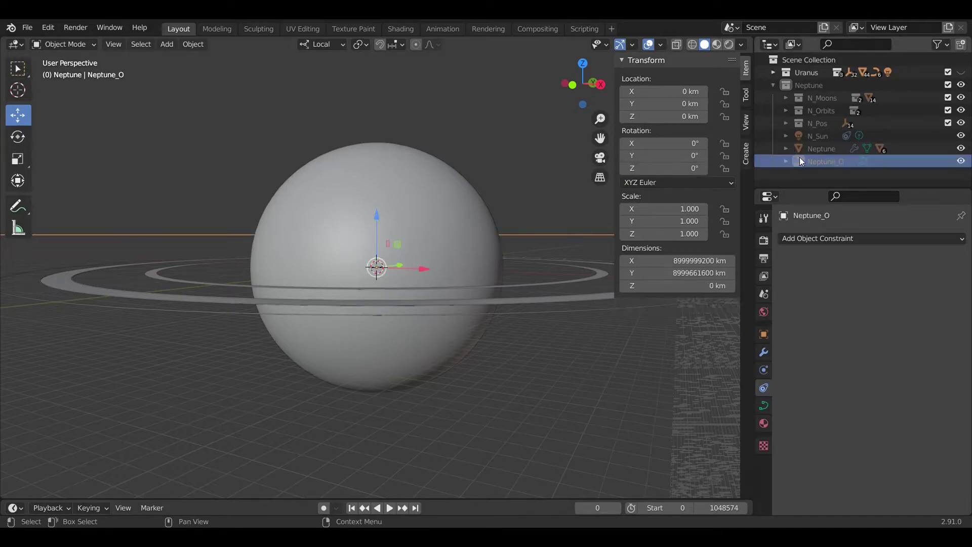
scroll(515, 211, "down", 5)
middle_click_drag(514, 211, 650, 188)
left_click(668, 170)
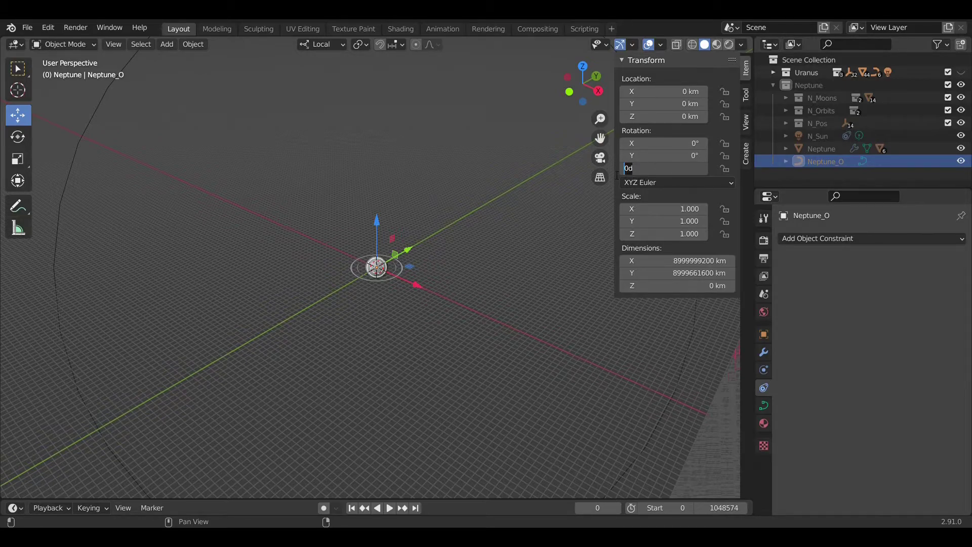
type("131.784+276.336-180")
key("Return")
key("ctrl+a")
left_click(612, 170)
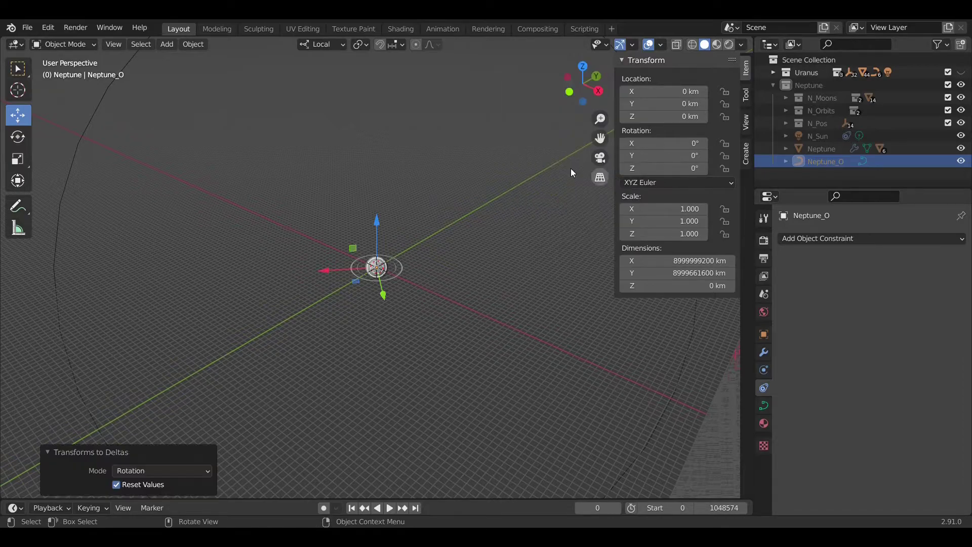
middle_click_drag(490, 233, 484, 208)
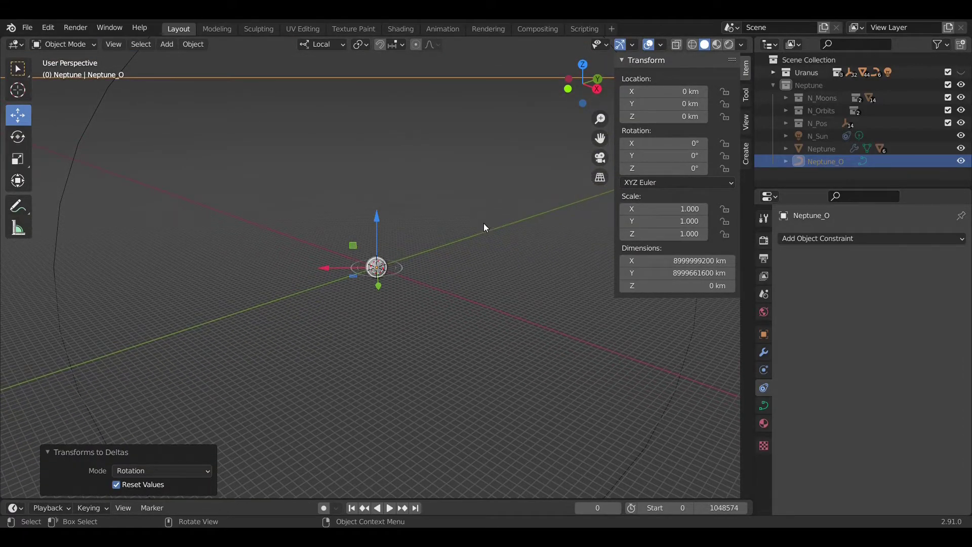
- Set Neptune_O as the target of N_Sun's Follow Path constraint, and scrub the animation to check the sun's motion
left_click(816, 136)
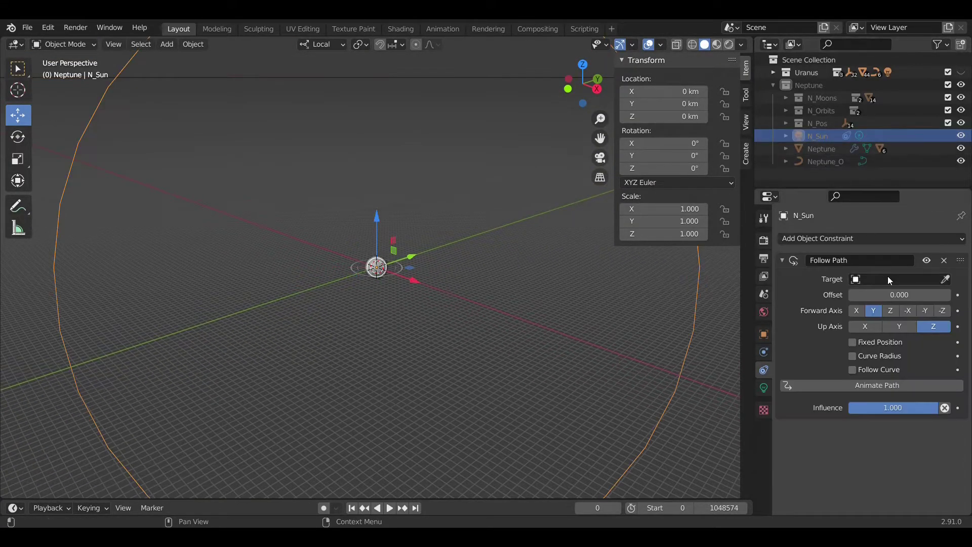
left_click(891, 279)
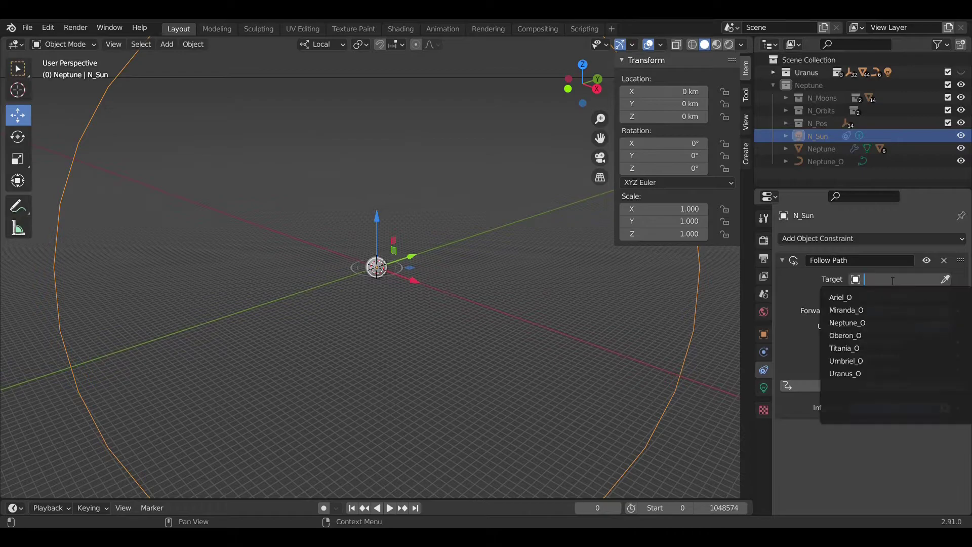
left_click(847, 322)
scroll(449, 342, "down", 20)
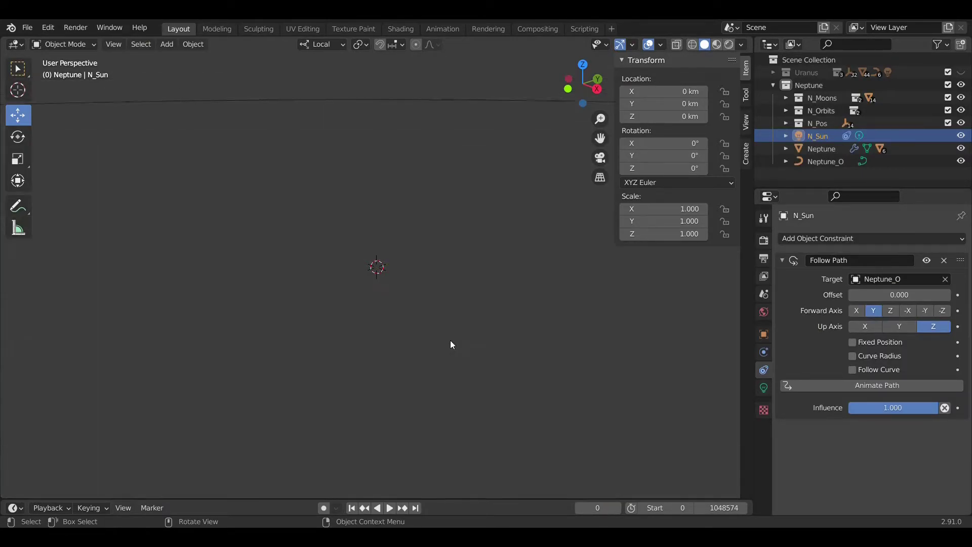
left_click_drag(597, 508, 724, 508)
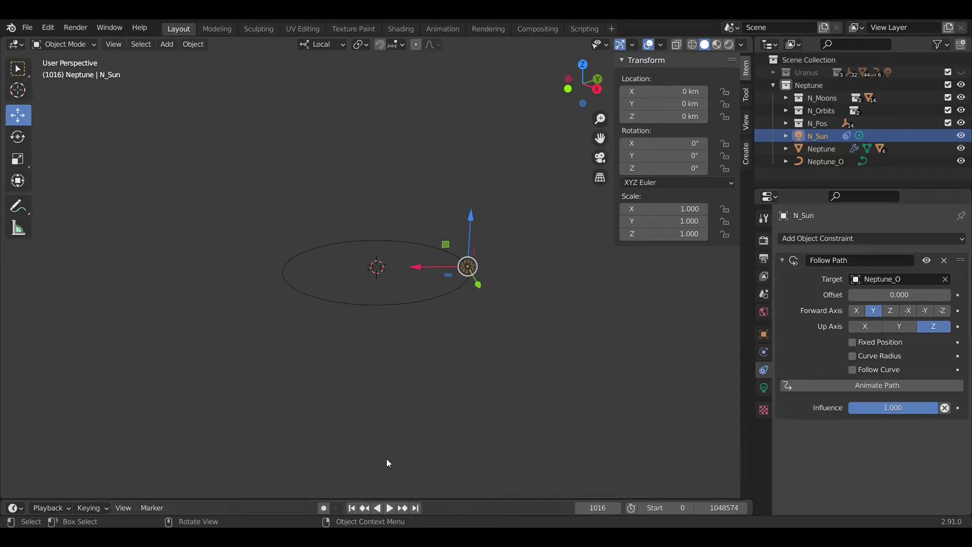
left_click(352, 508)
- Update the dependencies of Neptune_O's Evaluation Time driver in the Drivers editor, and return to the 3D viewport
left_click(818, 165)
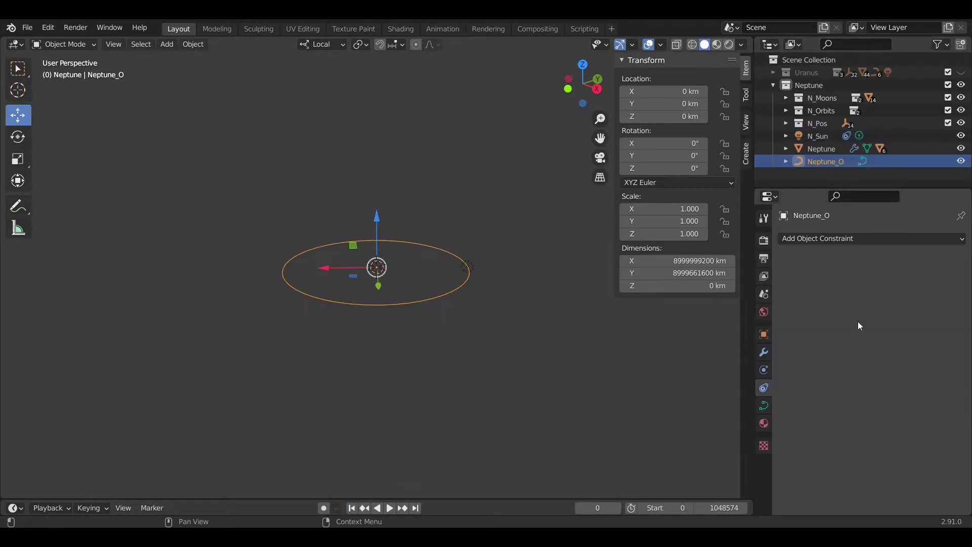
left_click(763, 405)
scroll(814, 388, "down", 5)
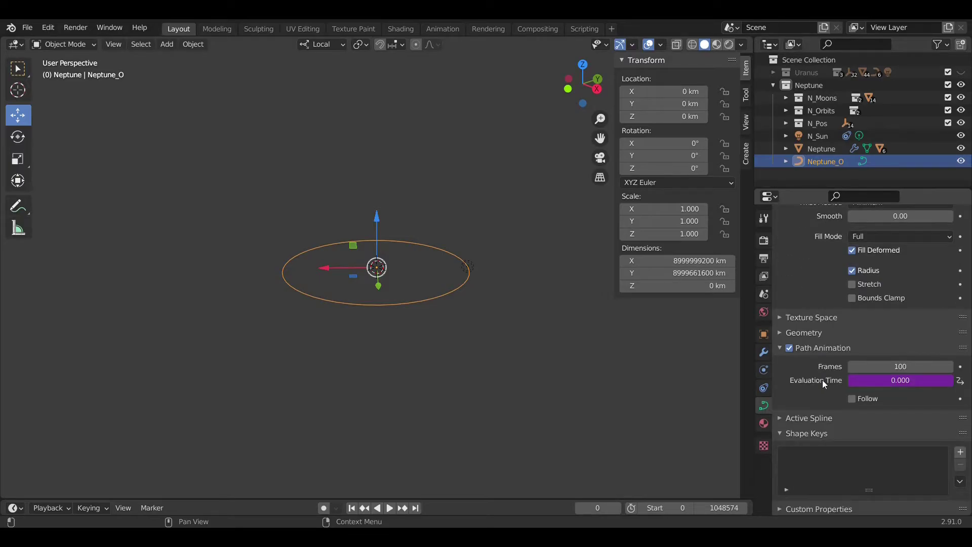
left_click(16, 44)
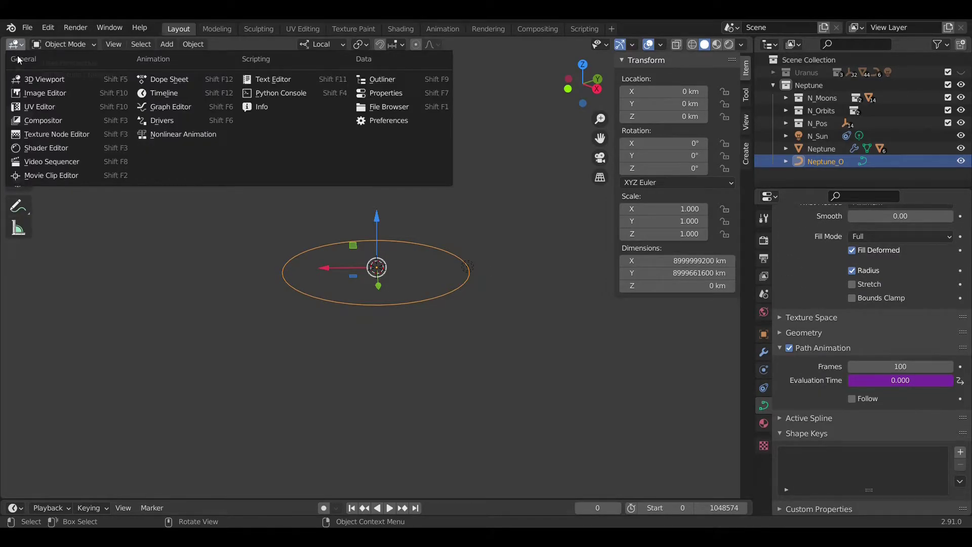
left_click(154, 120)
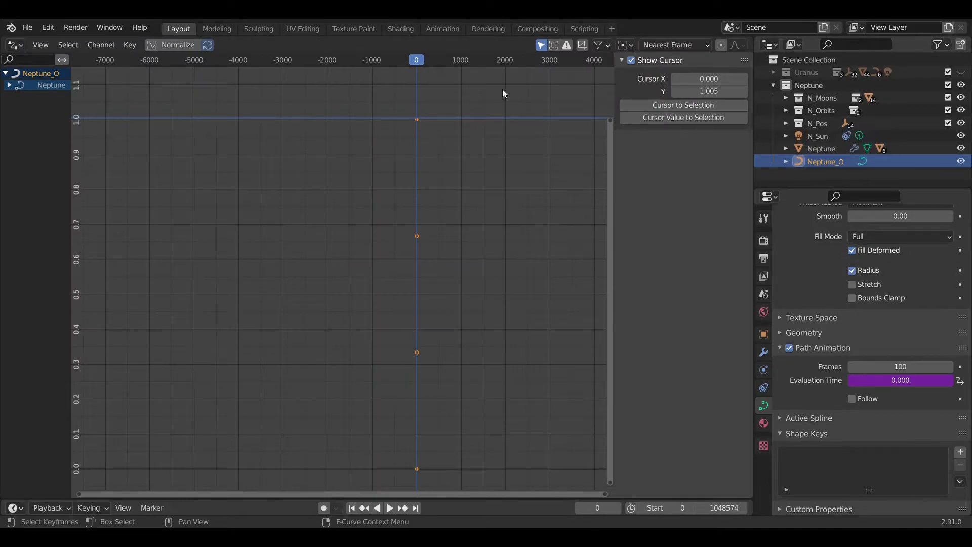
left_click(9, 84)
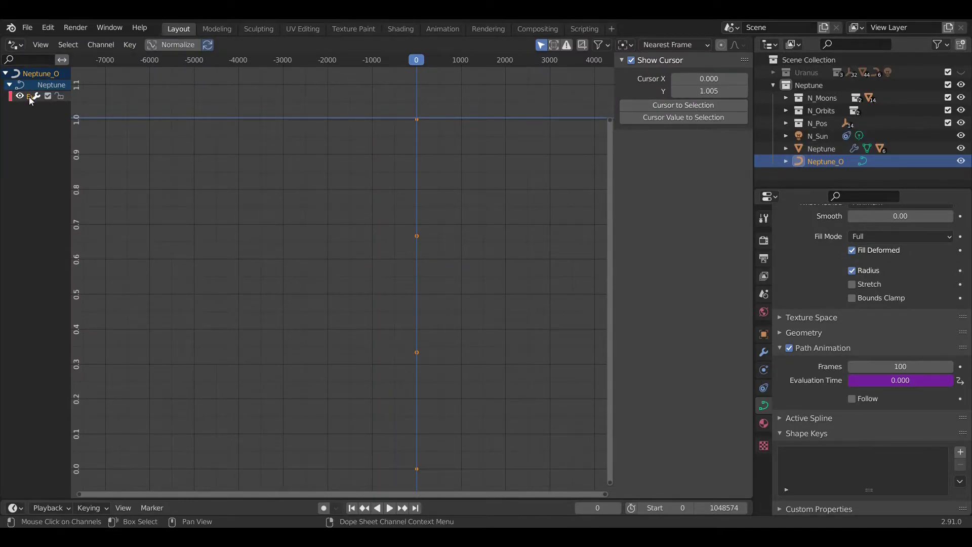
left_click(29, 96)
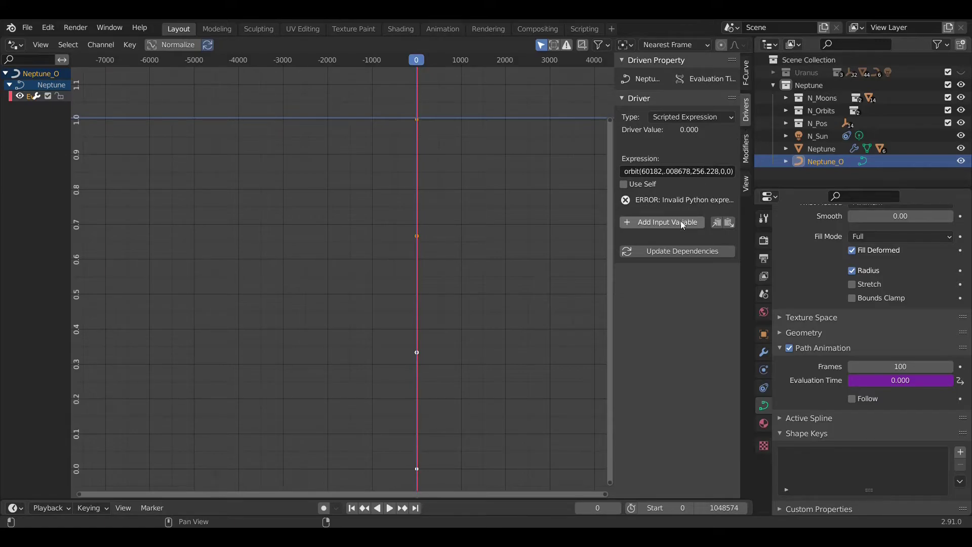
left_click(685, 252)
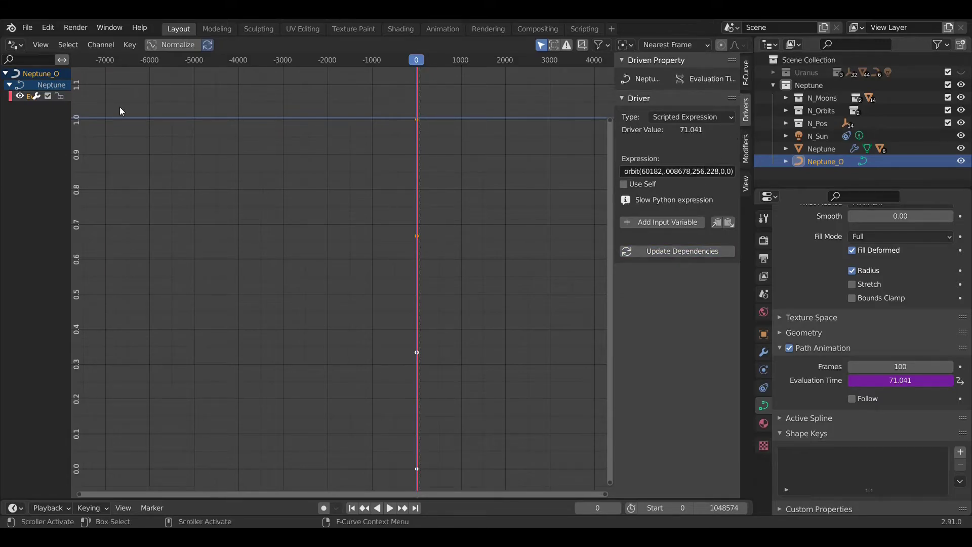
left_click(16, 46)
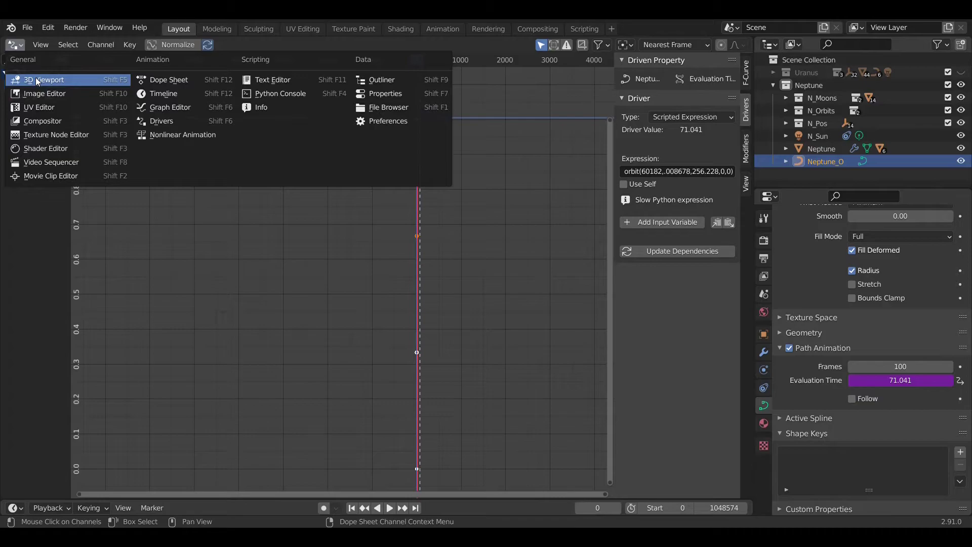
left_click(15, 46)
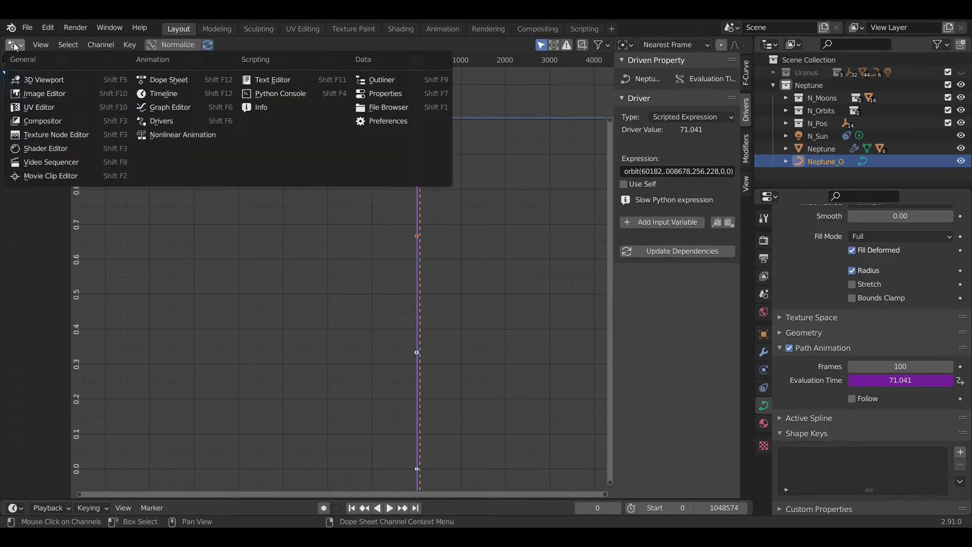
left_click(32, 79)
- Select N_Sun and scrub the timeline to check its motion along Neptune's orbit, returning to frame 0
scroll(509, 209, "up", 8)
scroll(507, 210, "down", 8)
left_click(817, 135)
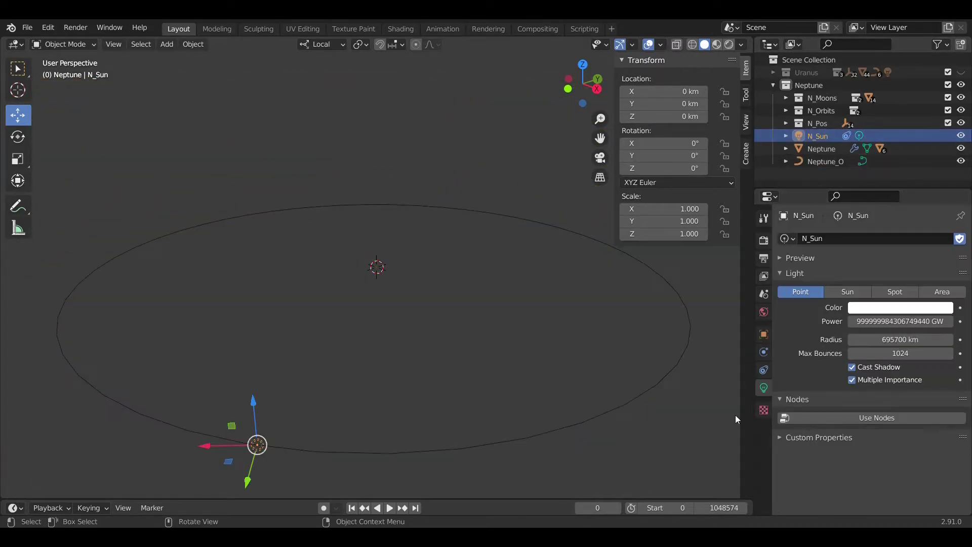
key("space")
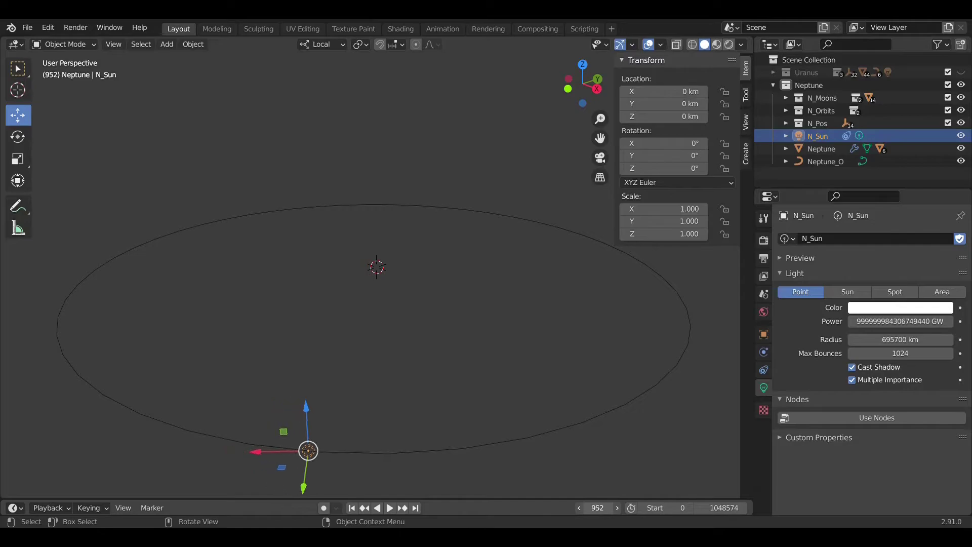
left_click_drag(597, 508, 617, 508)
left_click(351, 507)
scroll(587, 358, "up", 4)
scroll(587, 363, "up", 10)
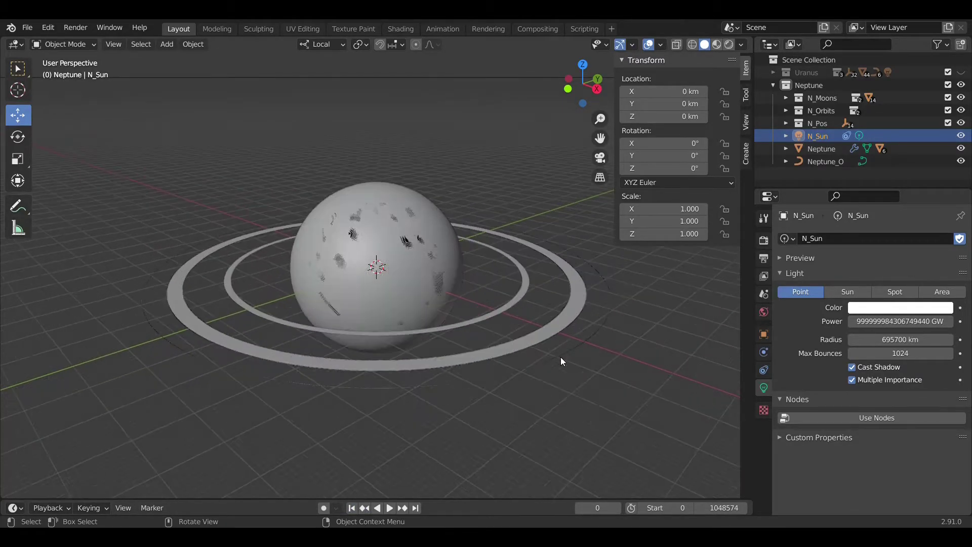
scroll(560, 357, "up", 2)
middle_click_drag(560, 354, 551, 327)
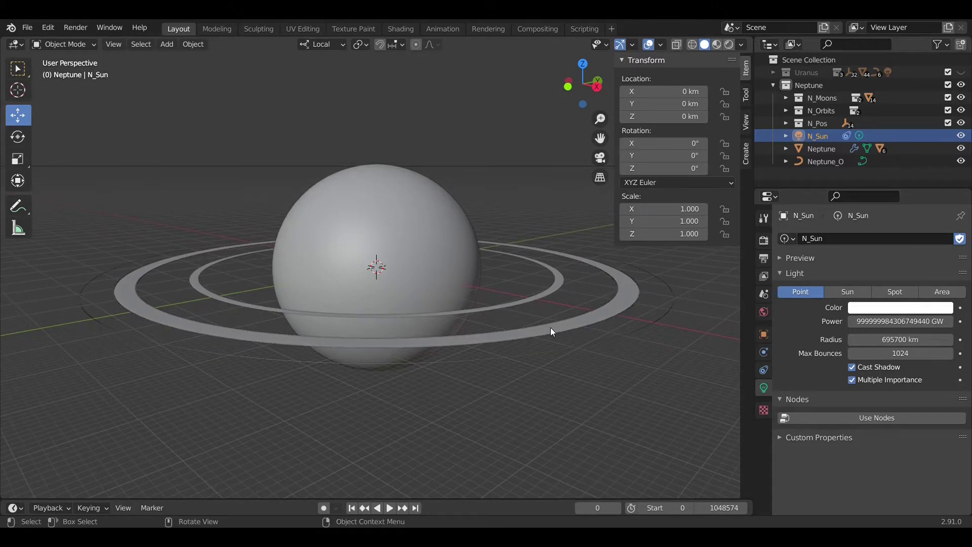
left_click(433, 274)
left_click(665, 168)
type("0d")
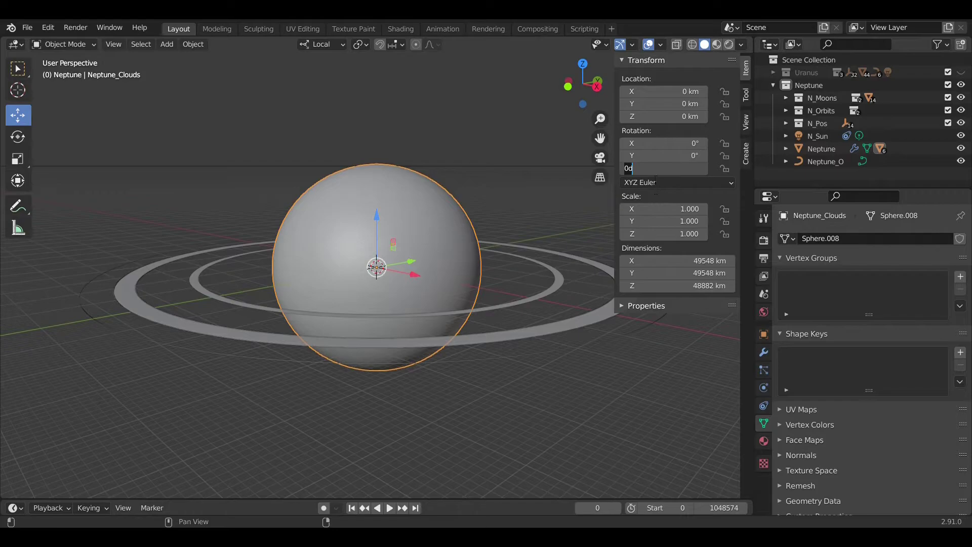
- Select the Neptune planet object and set its Z rotation to about 299°
left_click(815, 148)
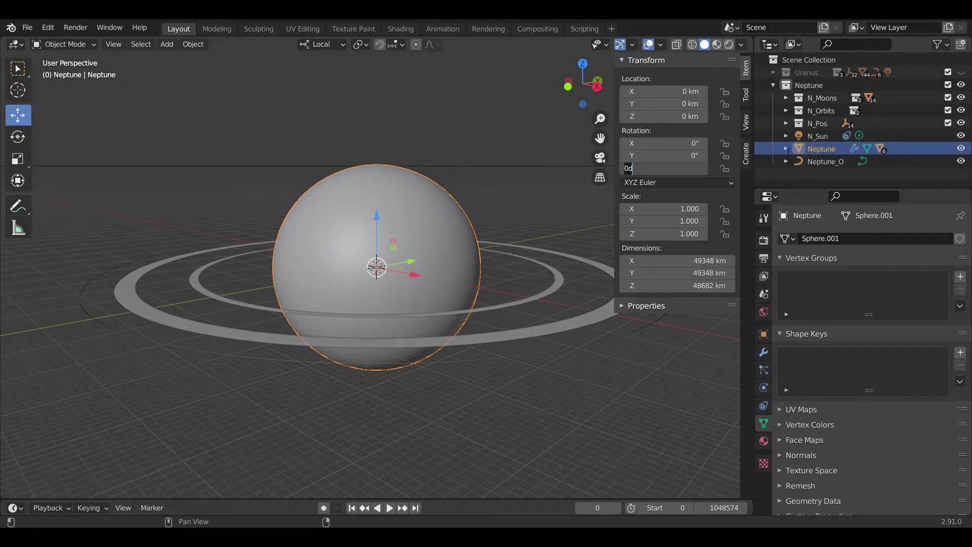
left_click(785, 149)
scroll(783, 146, "down", 4)
scroll(782, 141, "up", 3)
left_click(784, 130)
scroll(784, 129, "up", 1)
left_click(694, 168)
type("0d")
key("Return")
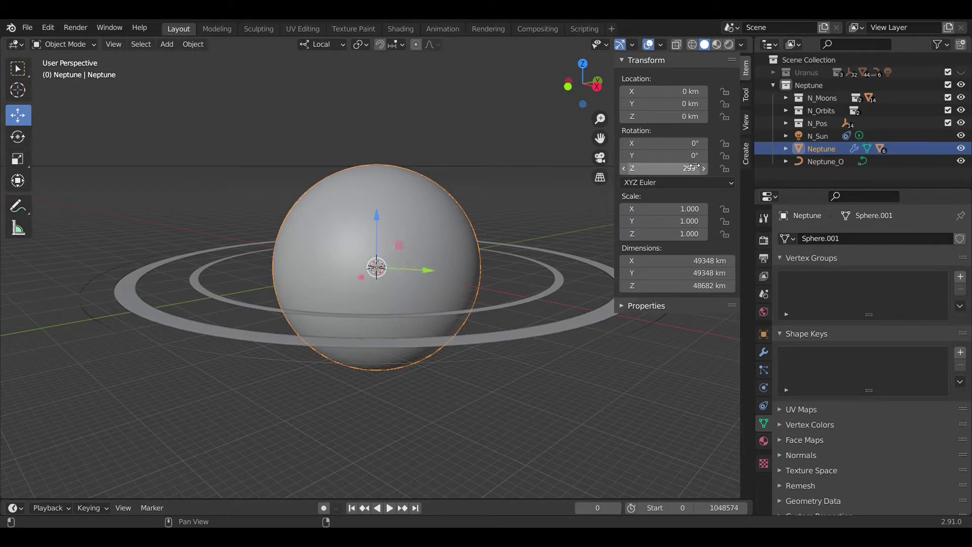
- Convert Neptune's Z rotation to delta rotation, and set its Y rotation to -28.32°
key("ctrl+a")
left_click(693, 165)
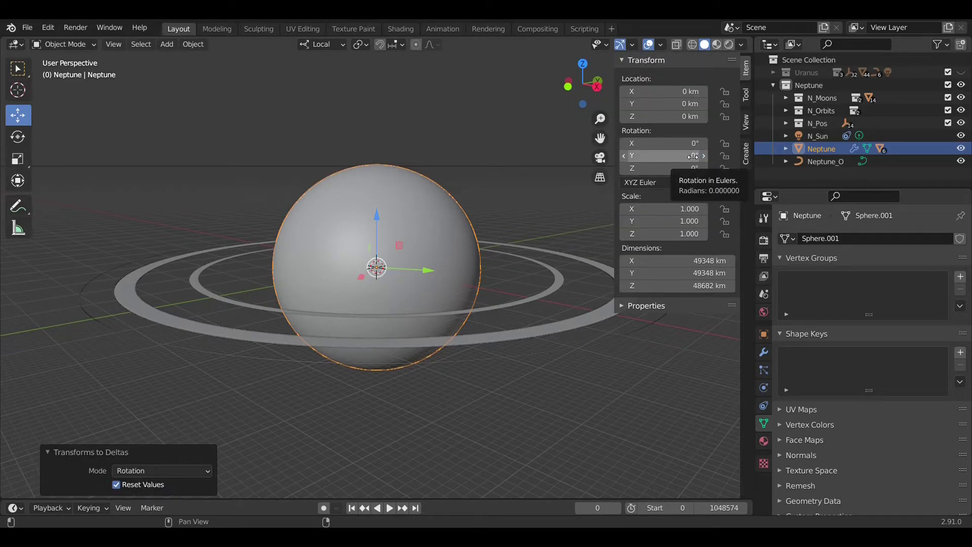
left_click(692, 156)
type("28.32")
key("Return")
left_click(693, 156)
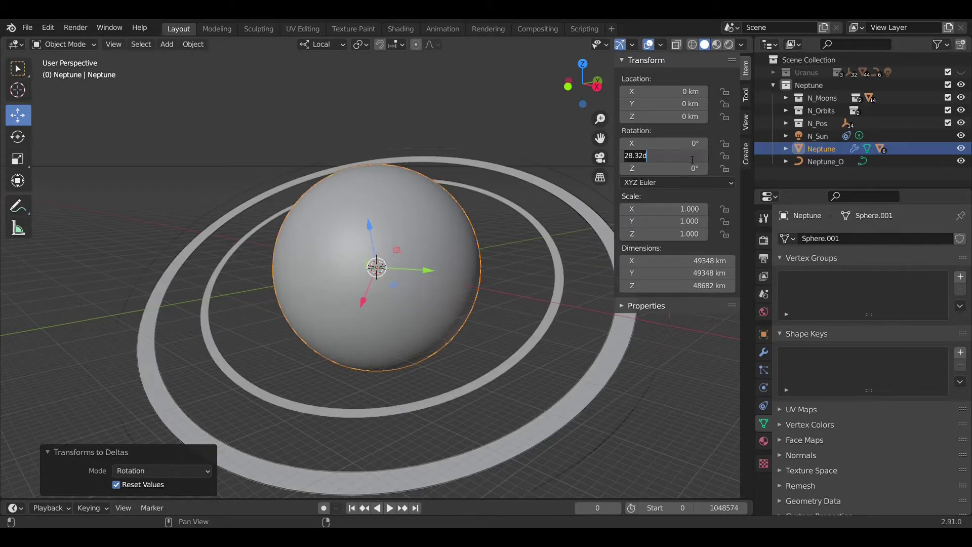
left_click(629, 162)
type("0")
key("BackSpace")
type("-")
key("Return")
- Convert Neptune's Y tilt to delta rotation, and inspect the tilted planet and rings
middle_click_drag(457, 180, 391, 187)
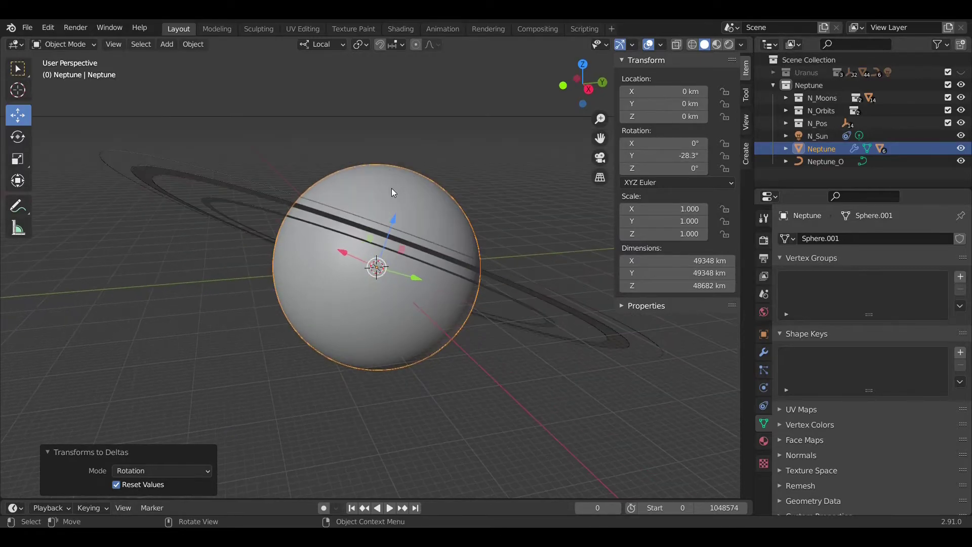
key("ctrl+a")
left_click(501, 189)
middle_click_drag(515, 220, 466, 226)
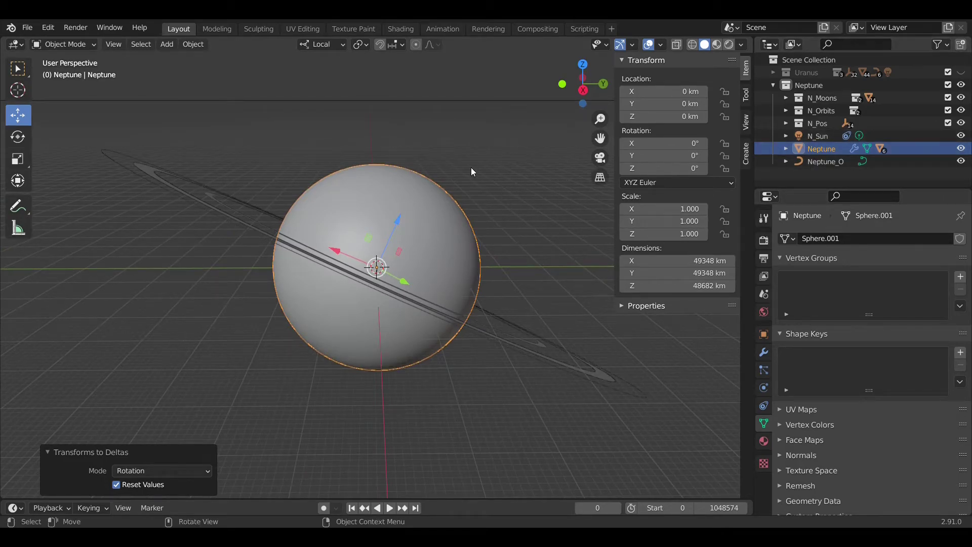
scroll(483, 189, "down", 10)
scroll(484, 188, "up", 8)
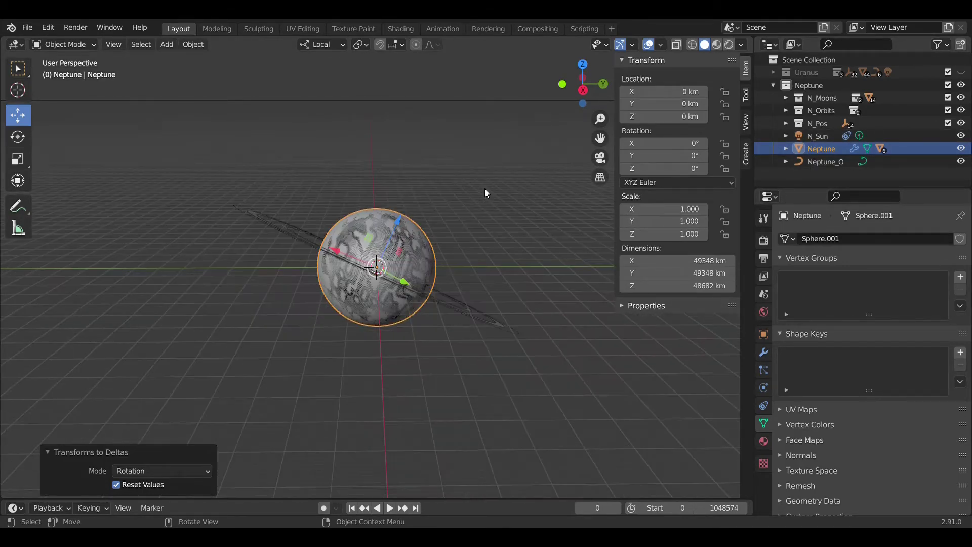
scroll(485, 189, "up", 5)
middle_click_drag(490, 183, 488, 200)
scroll(488, 200, "down", 4)
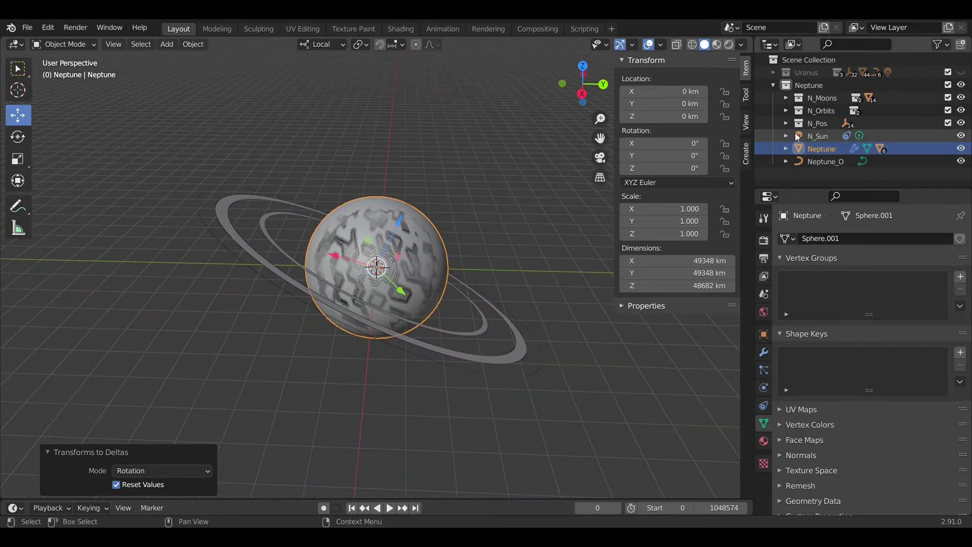
- Add a plain axes empty and a Bezier circle to the N_Orbits_Irregular collection
left_click(785, 111)
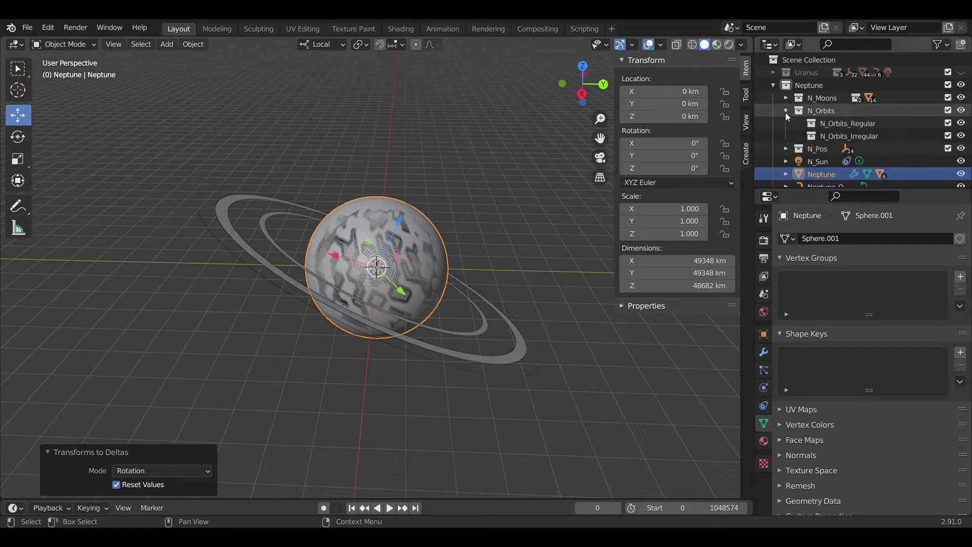
left_click(820, 135)
key("shift+a")
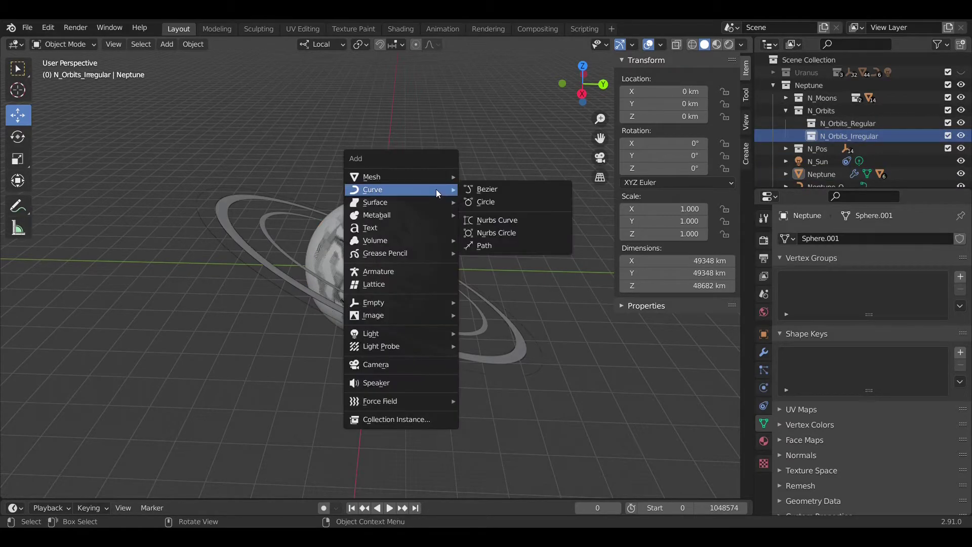
mouse_move(405, 302)
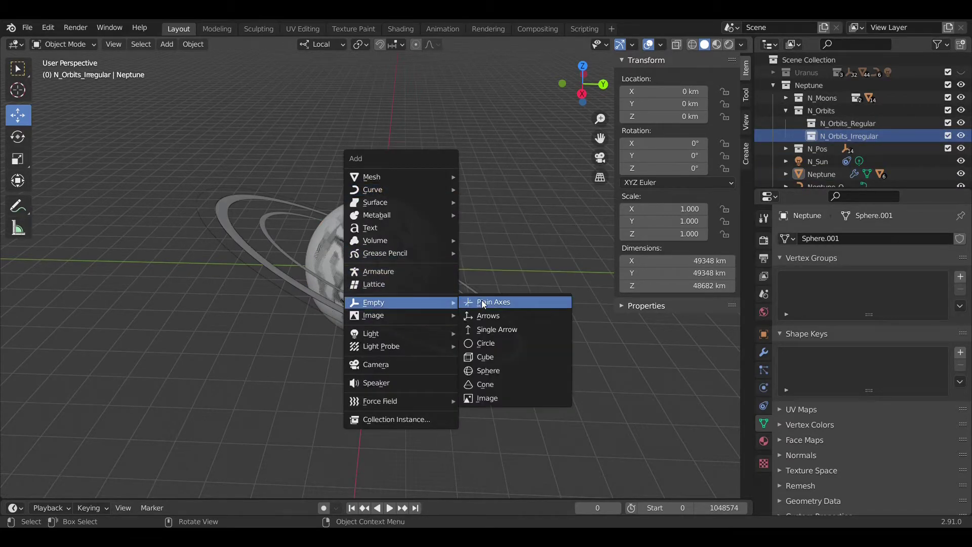
left_click(493, 302)
key("shift+a")
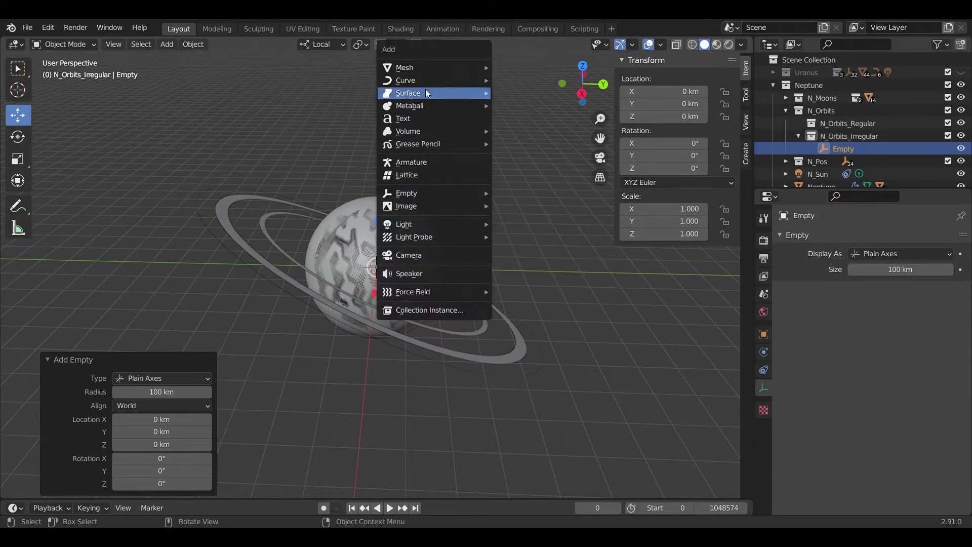
mouse_move(427, 83)
left_click(521, 93)
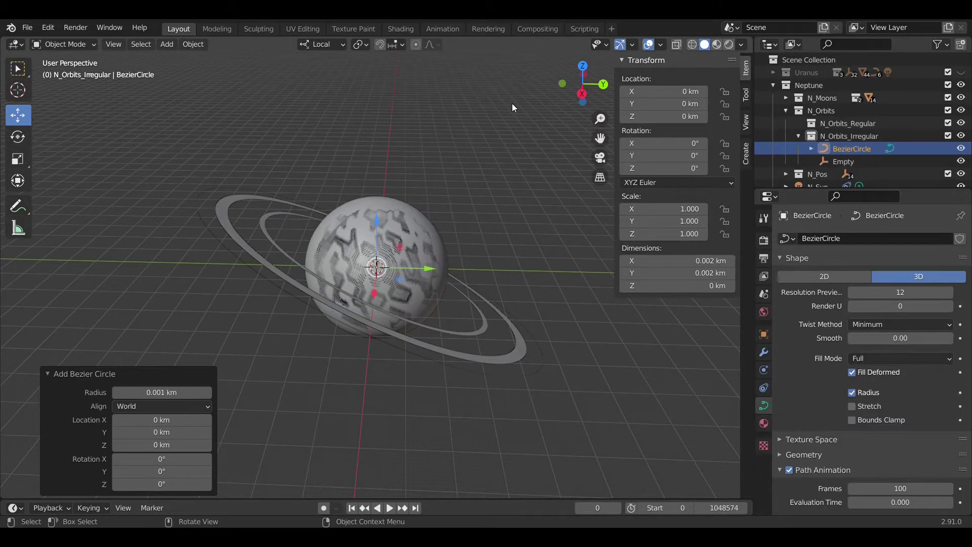
key("Tab")
left_click(255, 47)
left_click(78, 45)
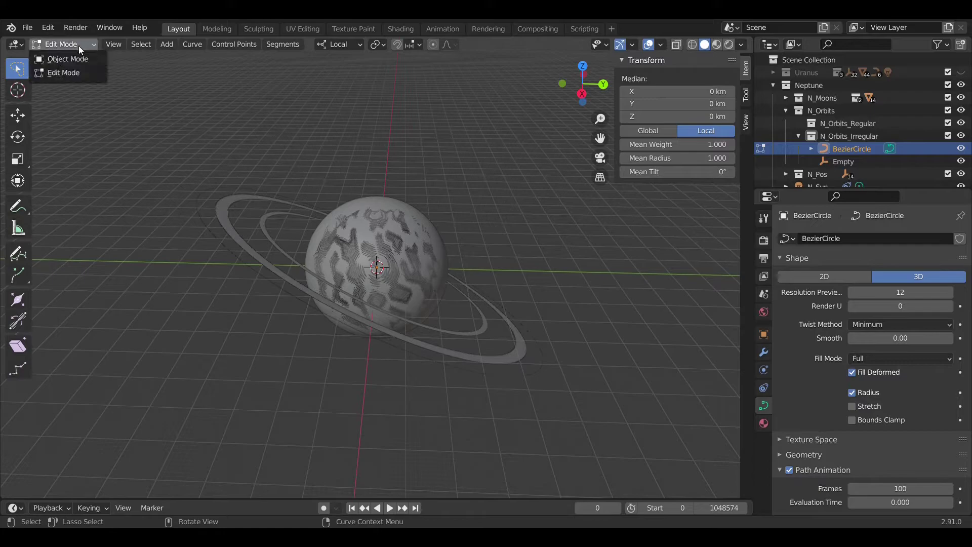
left_click(56, 56)
- Set the Bezier circle's X and Y dimensions to 2 km and apply its scale
left_click(669, 260)
type("2")
key("Tab")
type("2")
key("Return")
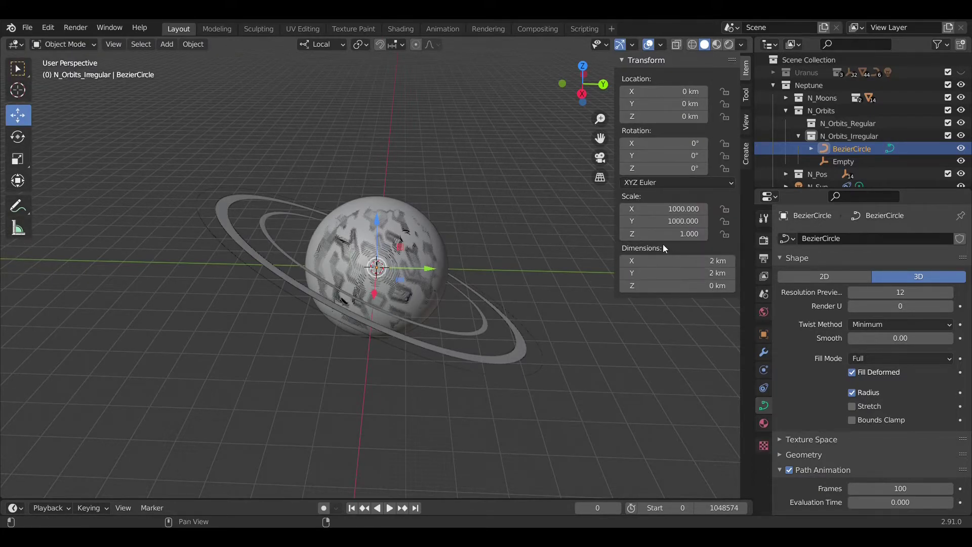
key("ctrl+a")
left_click(448, 142)
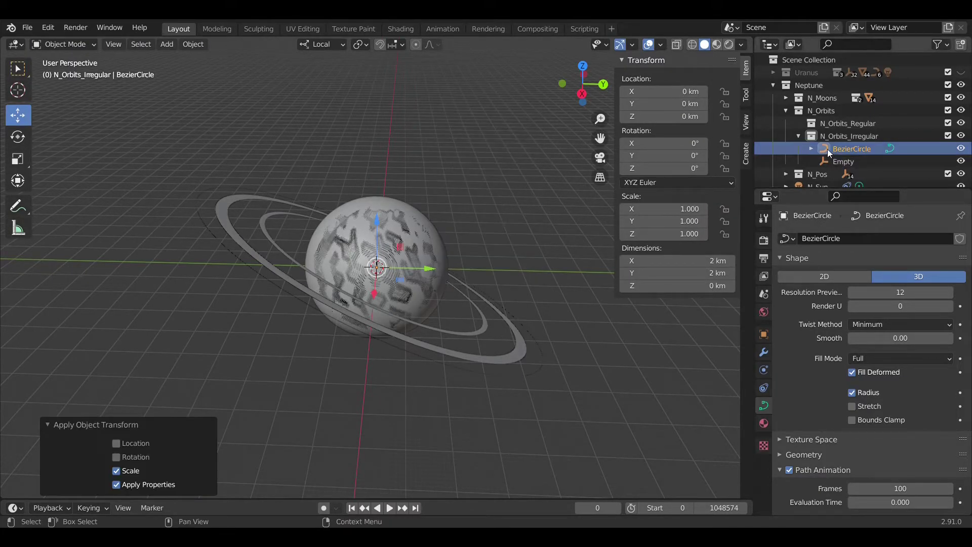
- Parent the Bezier circle to the new empty, and rename the empty as Triton_L
left_click_drag(841, 149, 830, 158)
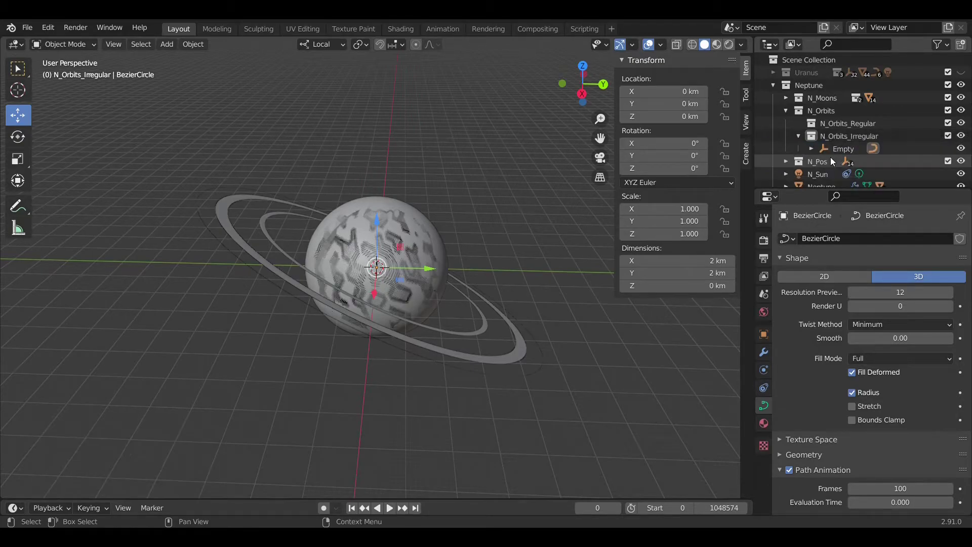
left_click(811, 149)
double_click(852, 151)
scroll(852, 150, "down", 2)
type("Triton_L")
key("Return")
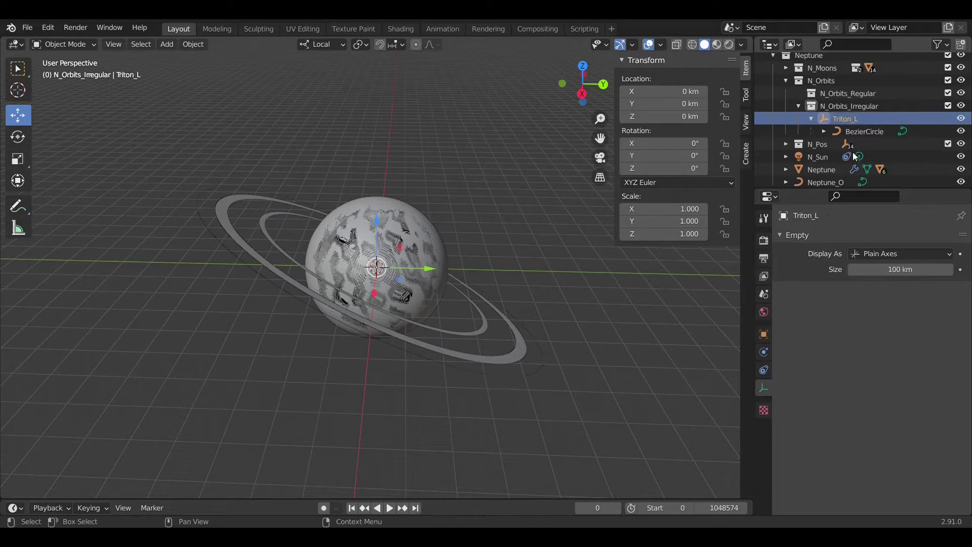
- Rename the Bezier circle object as Triton_O and its curve data as Triton
type("Triton_O")
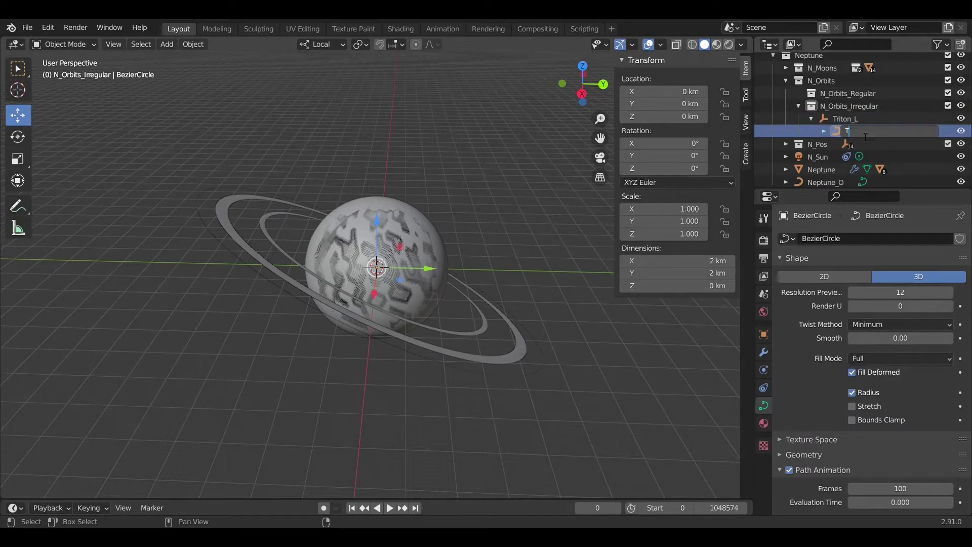
key("Return")
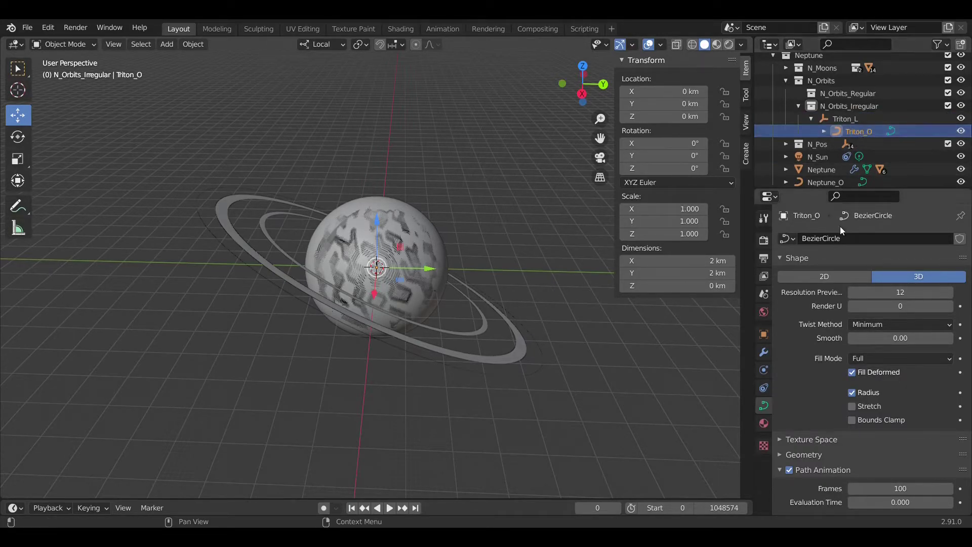
left_click(845, 238)
type("Triton")
key("Return")
scroll(839, 148, "up", 2)
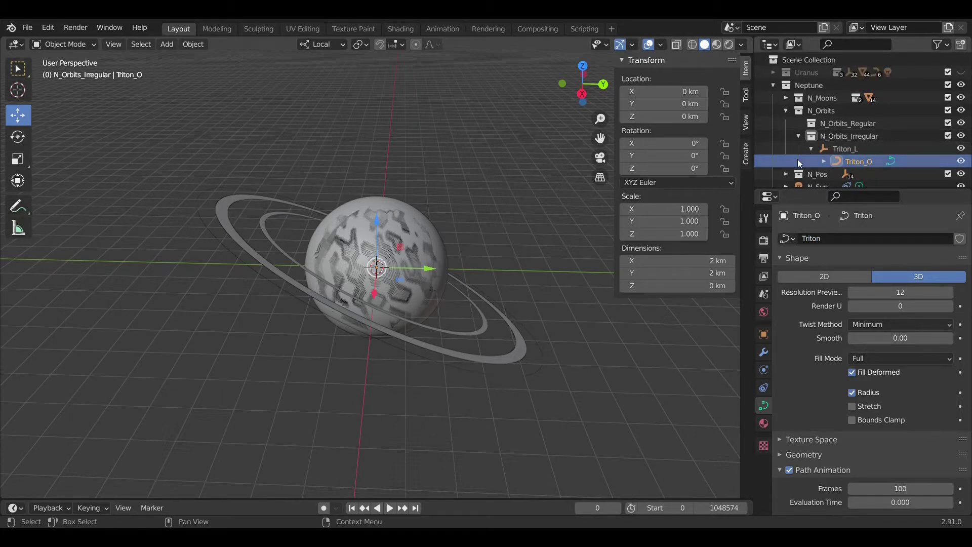
- Set Triton_O as the target of the Follow Path constraint on N08_Triton
scroll(809, 154, "down", 5)
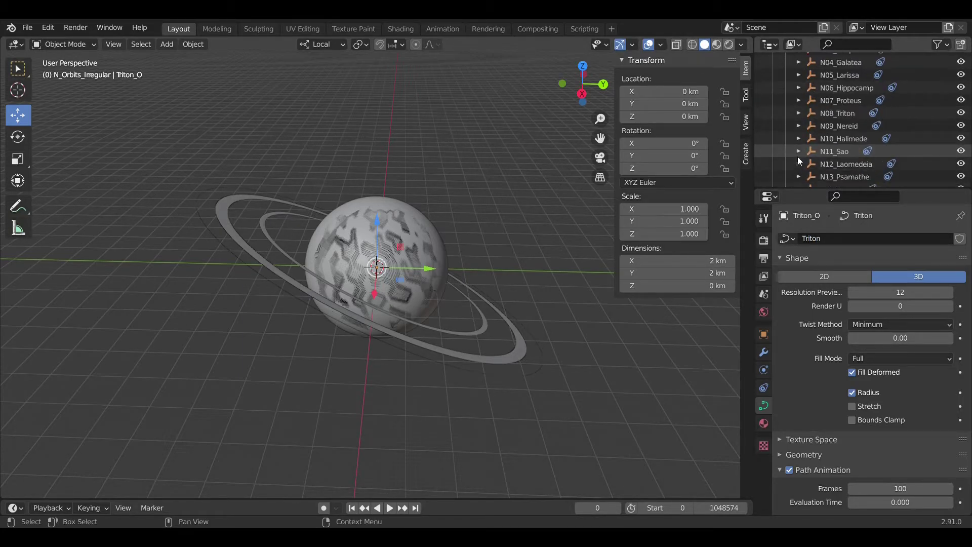
left_click(836, 113)
left_click(763, 369)
left_click(893, 279)
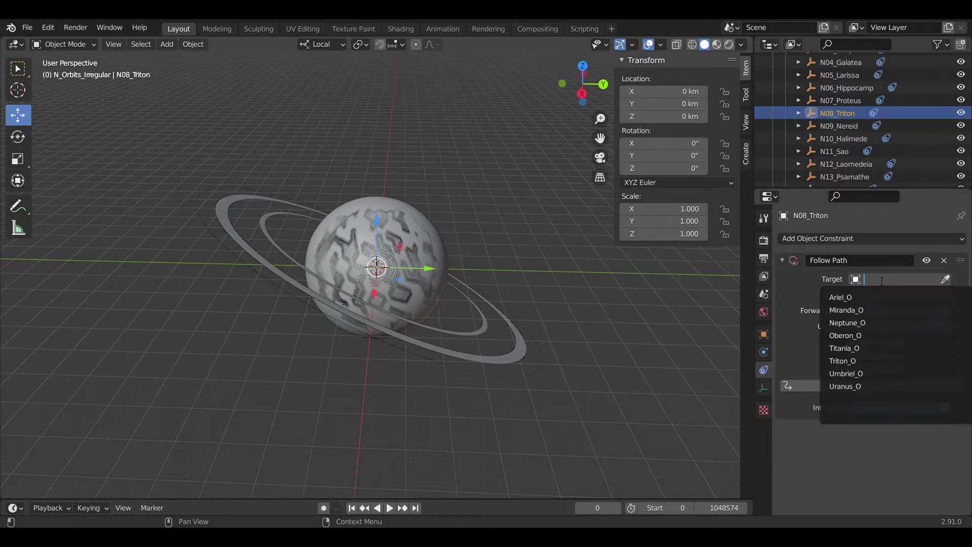
left_click(860, 362)
scroll(845, 113, "up", 5)
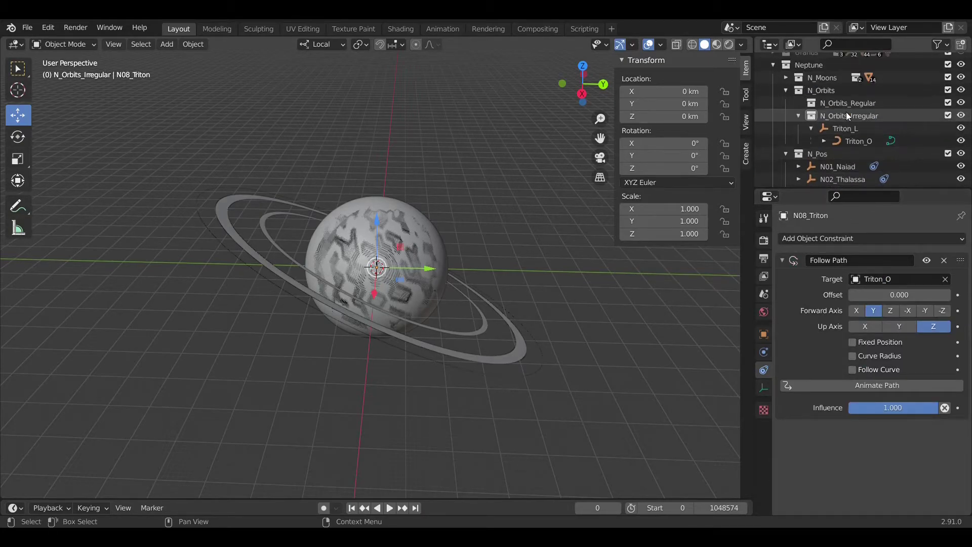
left_click(786, 153)
- Scale Triton_O to 354759 in X and 354759*sqrt(1-pow(.000016,2)) in Y
left_click(855, 143)
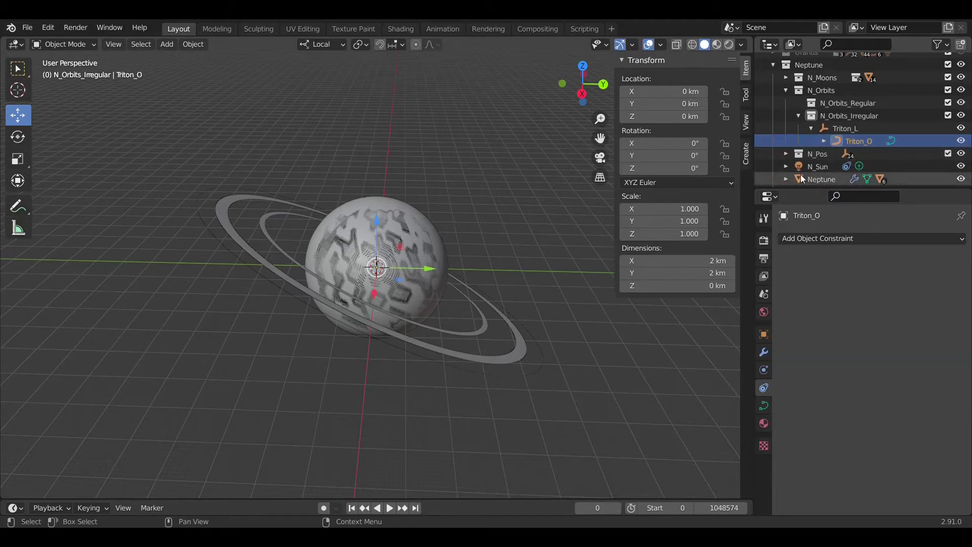
left_click(685, 213)
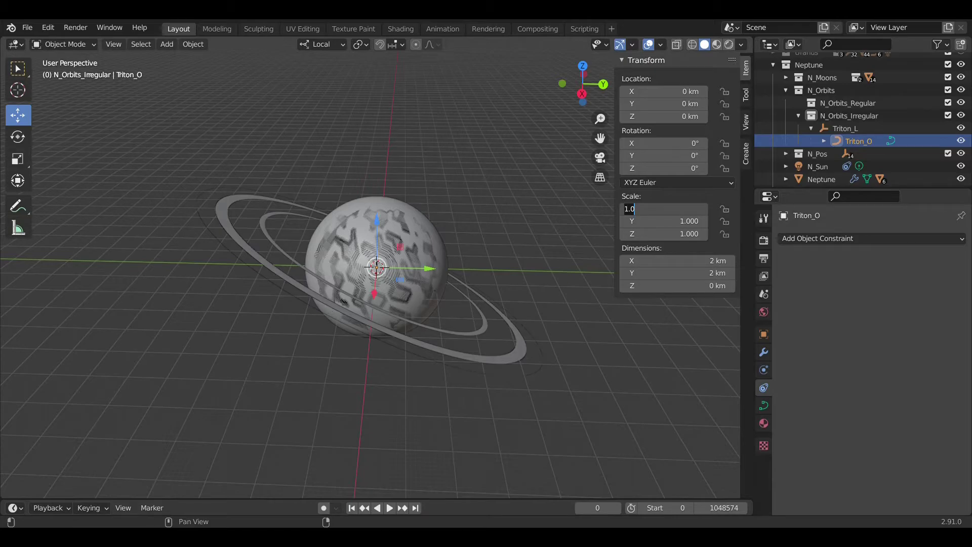
type("354759")
key("Return")
left_click(663, 220)
type("234")
key("Return")
left_click(658, 223)
type("354759*")
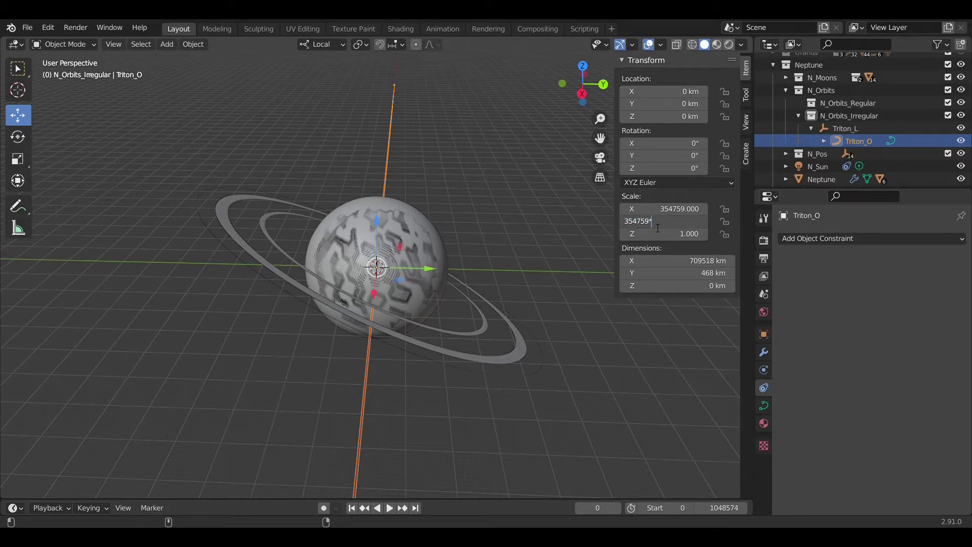
type("sqrt(1-pow(.000016,2))")
key("Return")
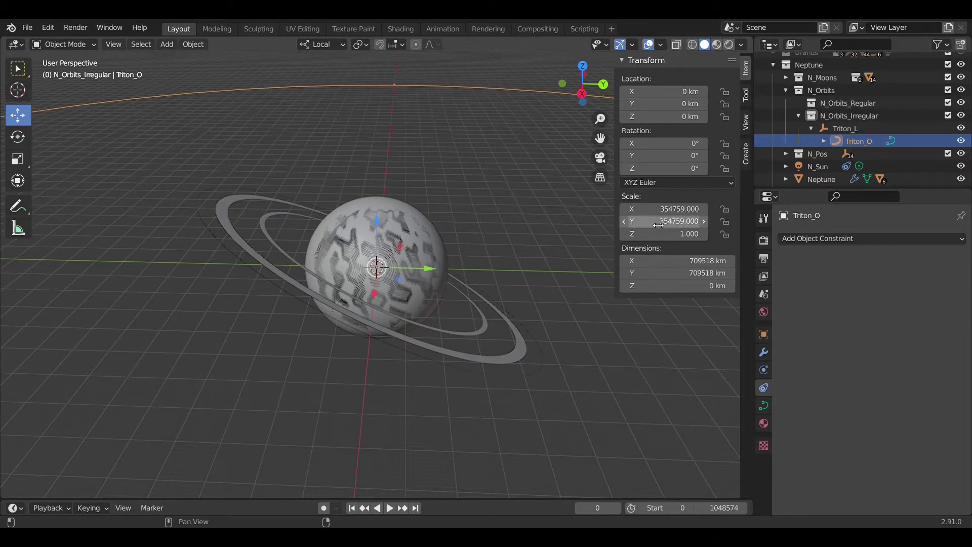
- Set Triton_O's X location to 354759*.000016, and apply its scale and location
left_click(669, 93)
type("354759*.000016")
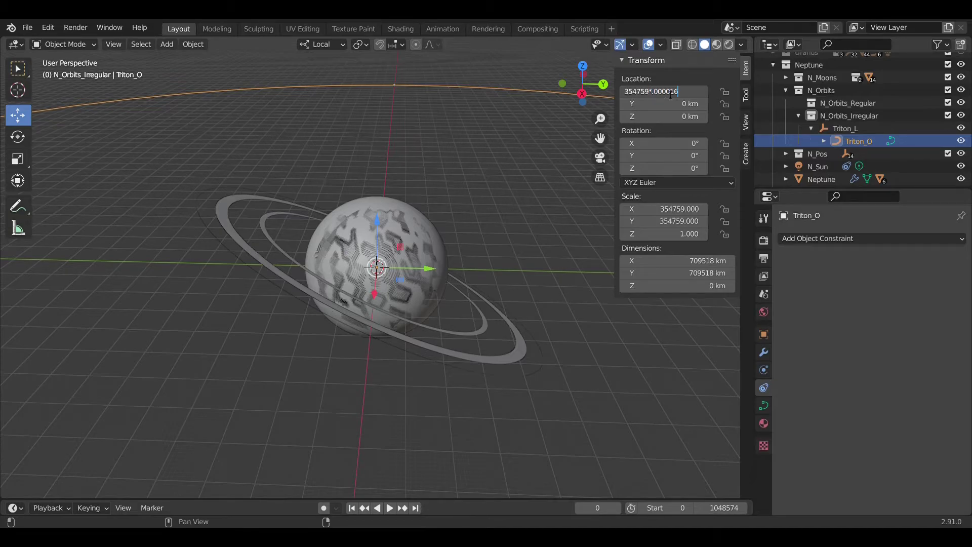
key("Return")
key("ctrl+a")
left_click(440, 184)
key("ctrl+a")
left_click(418, 157)
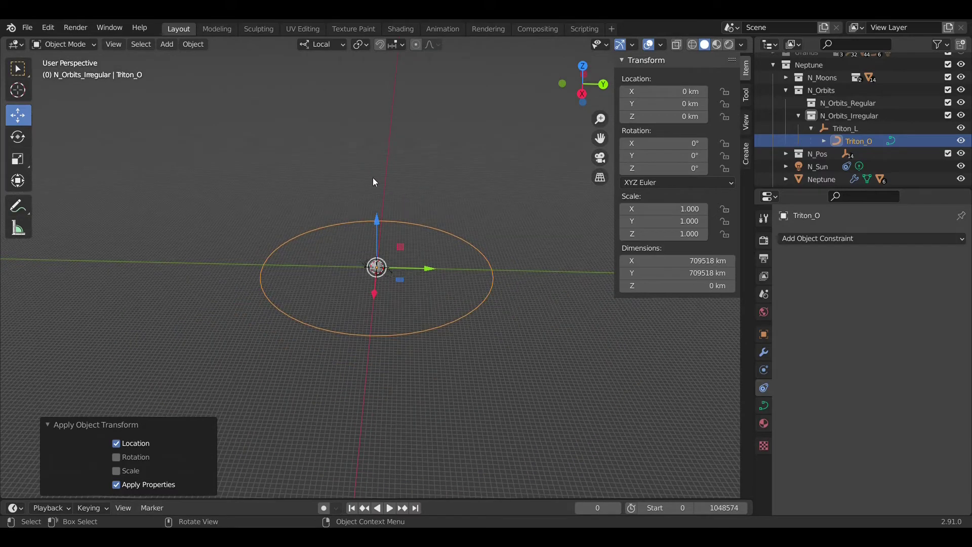
scroll(275, 179, "up", 5)
middle_click_drag(288, 172, 397, 160)
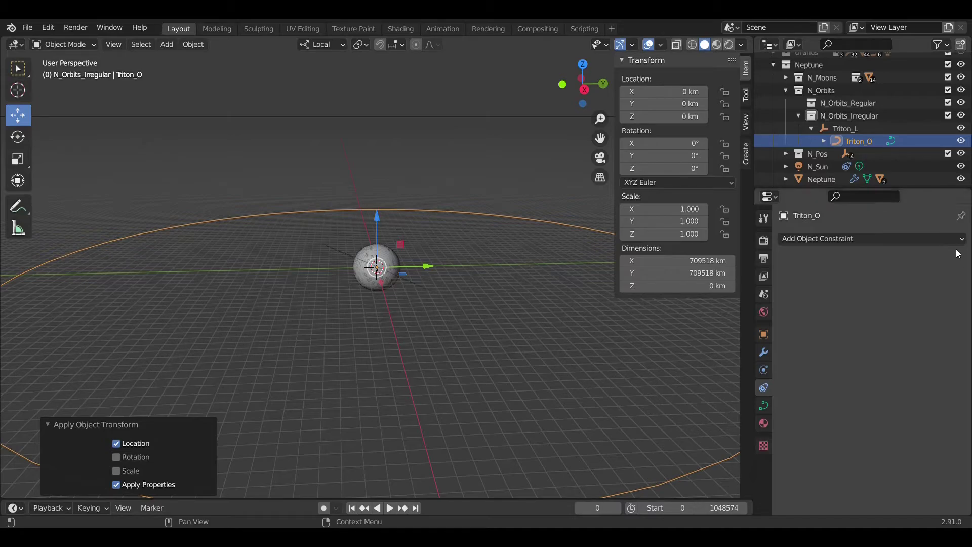
- Copy all of Neptune's delta rotation values to the Triton_L empty, and select Triton_L on its own
left_click(836, 127)
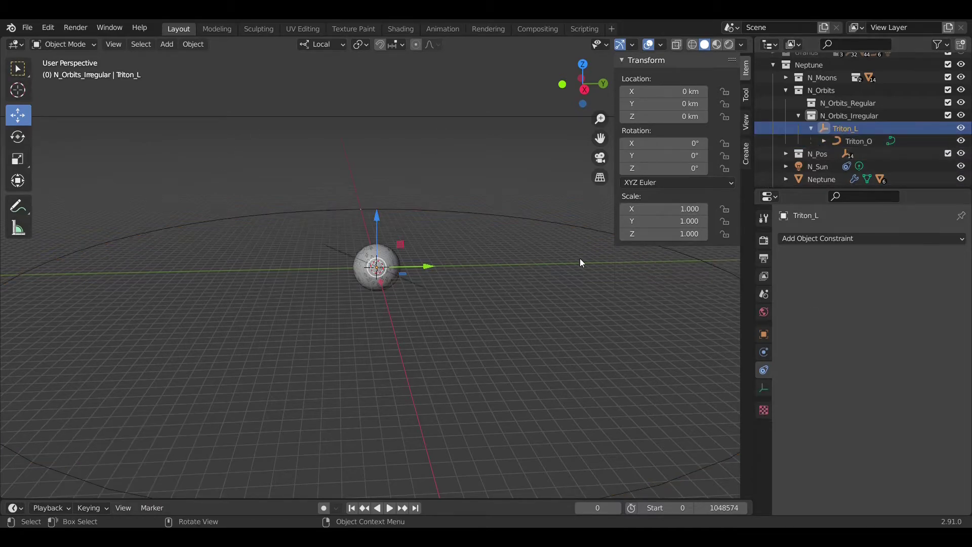
scroll(819, 159, "down", 1)
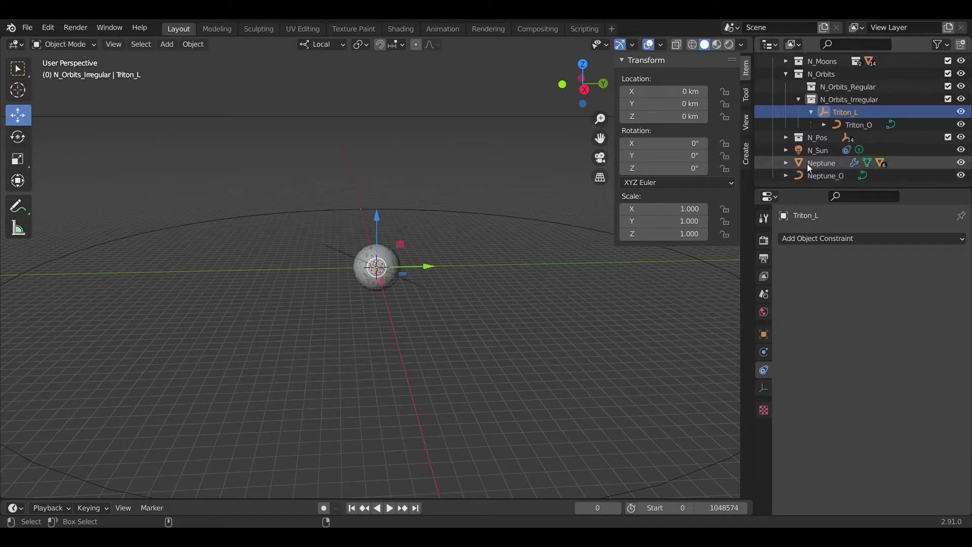
left_click(806, 163)
left_click(764, 259)
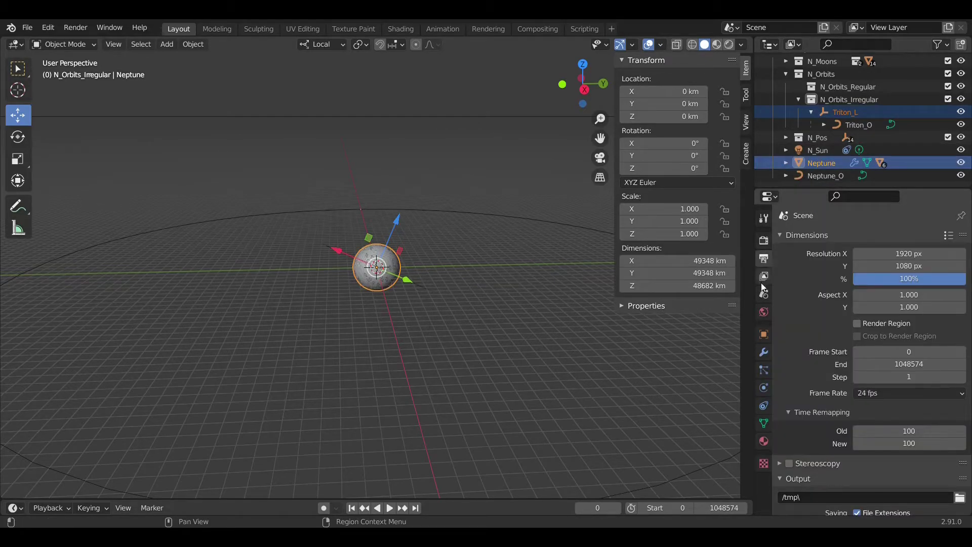
left_click(764, 334)
scroll(860, 379, "down", 4)
right_click(897, 408)
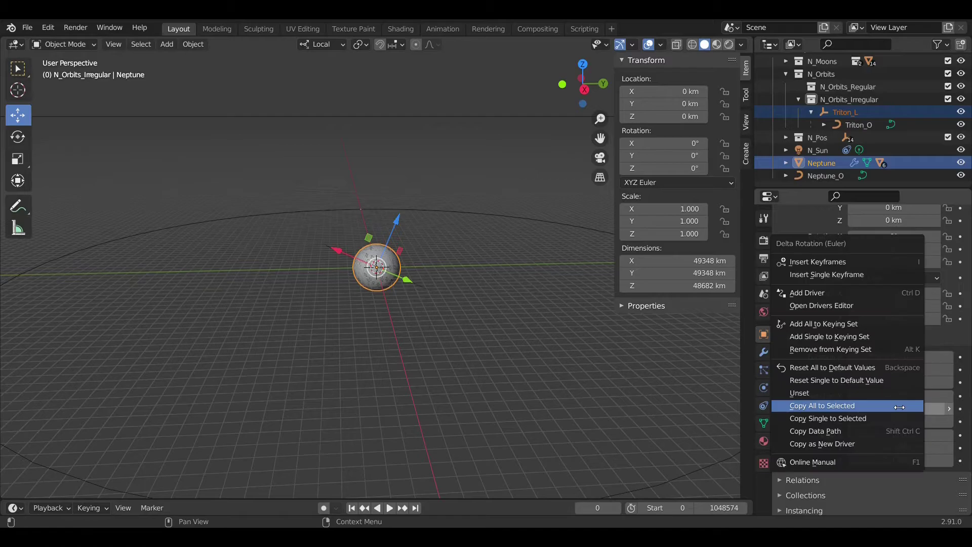
left_click(868, 405)
middle_click_drag(499, 263, 477, 281)
scroll(810, 147, "up", 2)
left_click(810, 148)
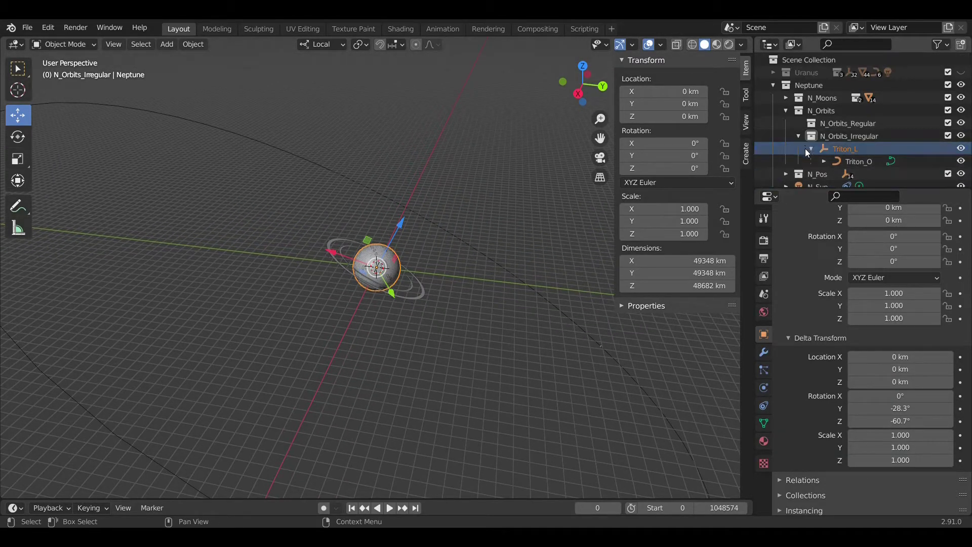
left_click(812, 148)
left_click(831, 147)
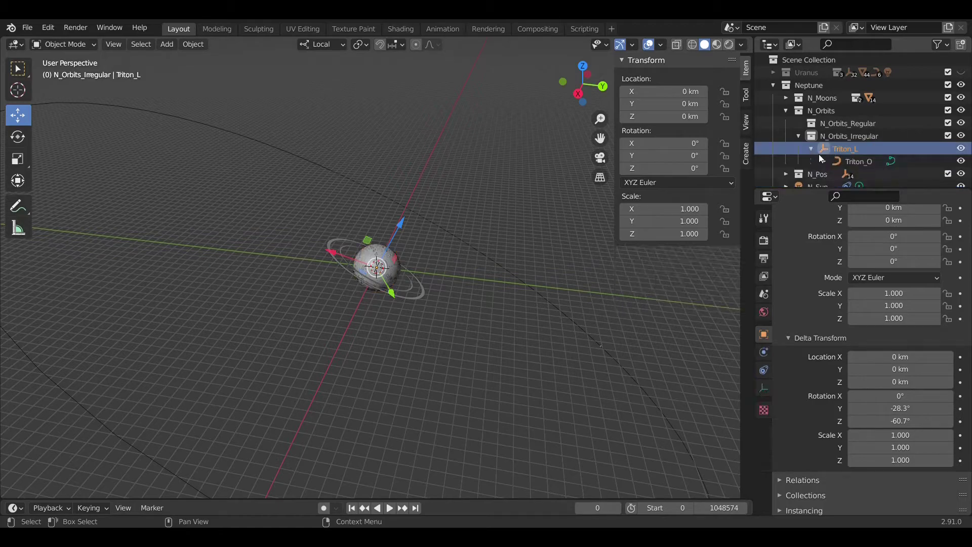
- Set Triton_L's Z rotation to 90° and apply the rotation to its deltas
double_click(673, 169)
type("0d")
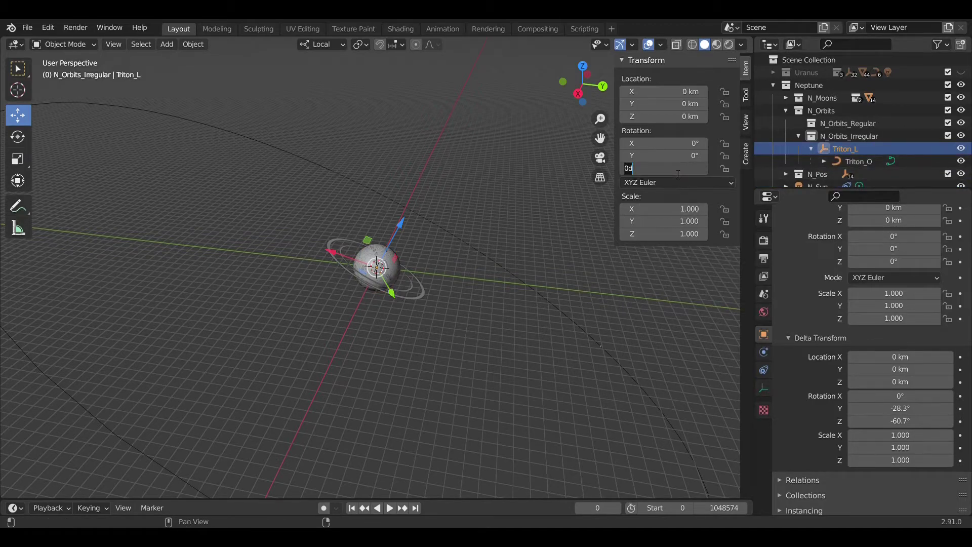
key("Return")
key("ctrl+a")
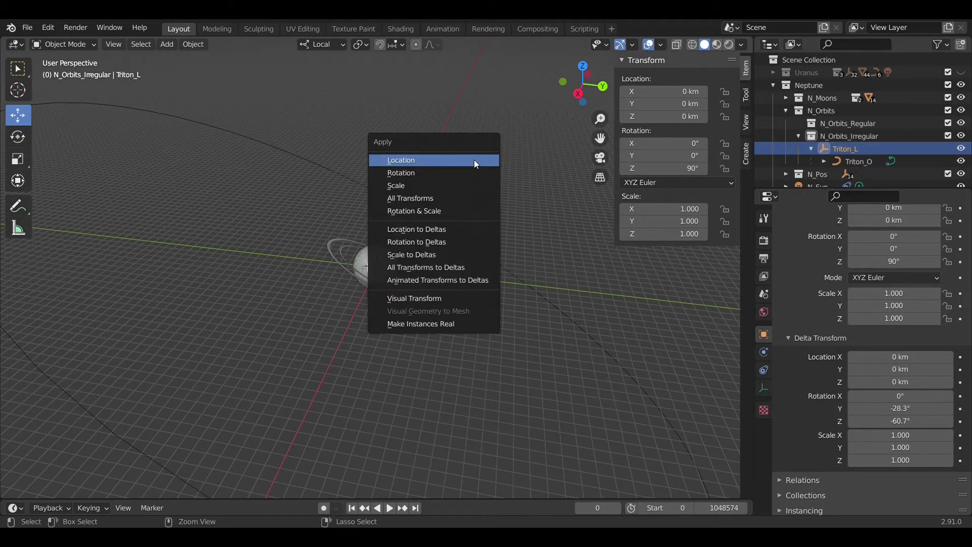
left_click(461, 244)
middle_click_drag(454, 224, 496, 215)
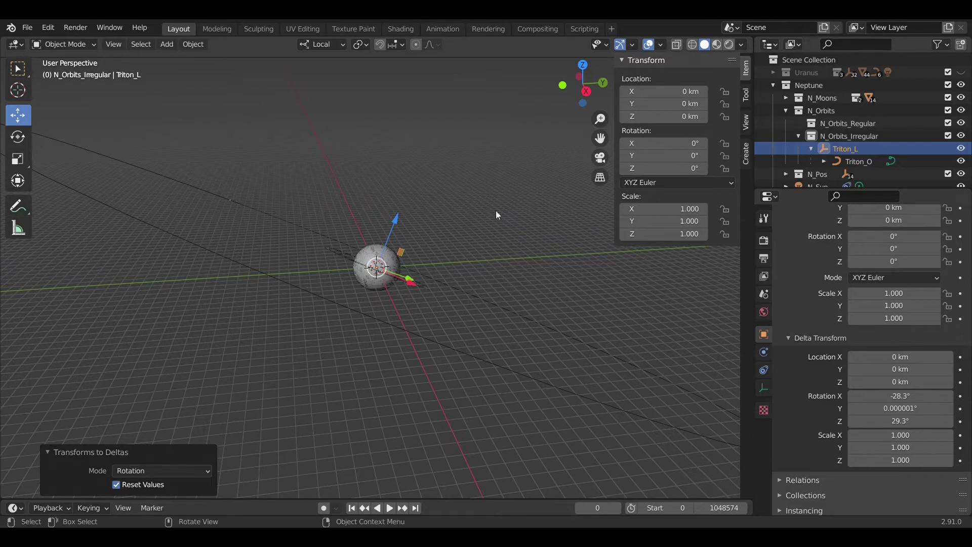
- Set Triton_L's X rotation to .01° and apply the rotation to its deltas
left_click(676, 146)
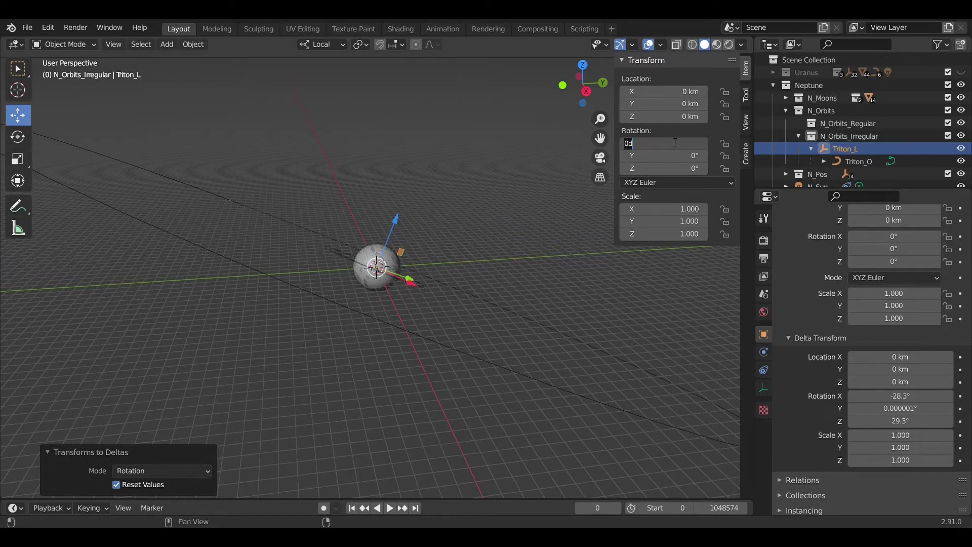
left_click(651, 130)
left_click_drag(637, 143, 661, 142)
key("ctrl+z")
left_click(656, 146)
type(".01")
key("Return")
key("ctrl+a")
left_click(481, 181)
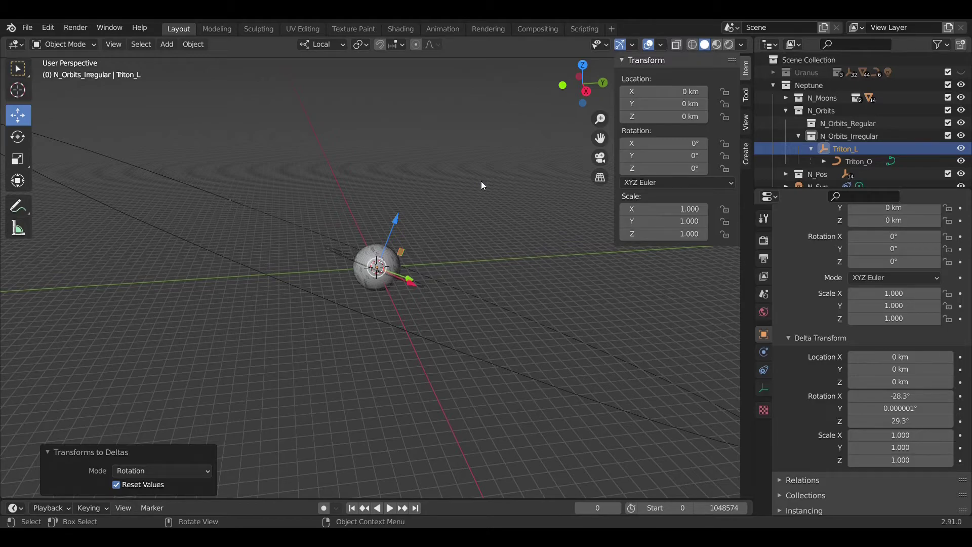
- Set Triton_L's Z rotation to 177.608° and apply the rotation to its deltas
left_click(654, 169)
type("177.")
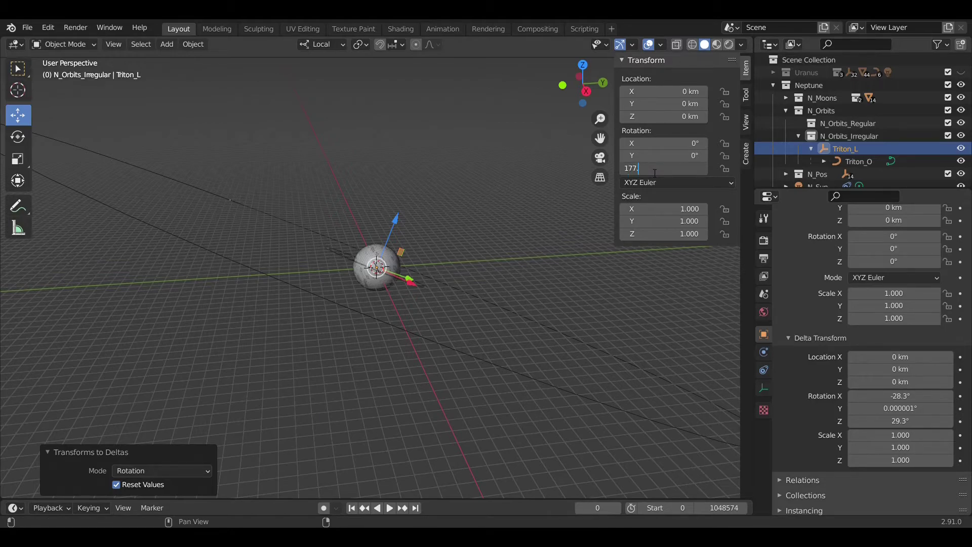
type("608")
key("Return")
key("ctrl+a")
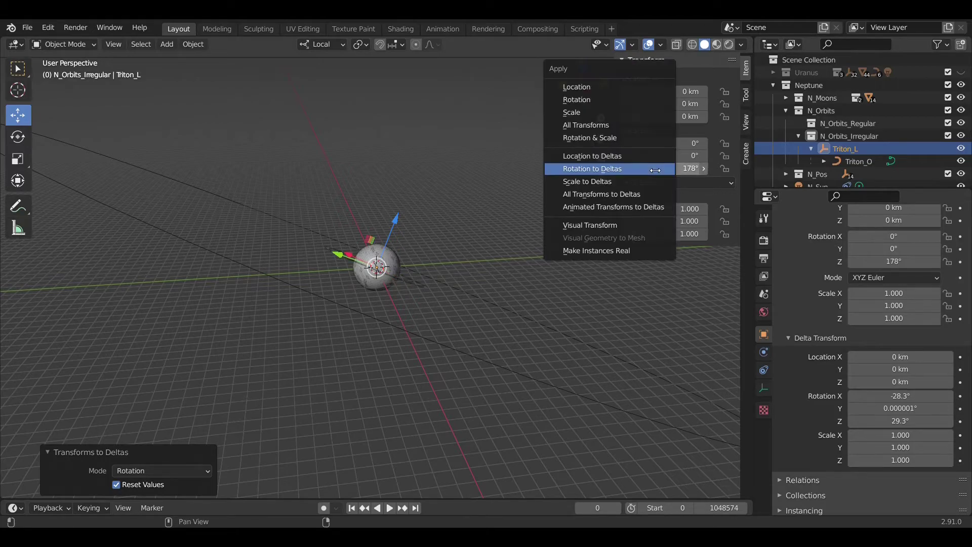
left_click(655, 169)
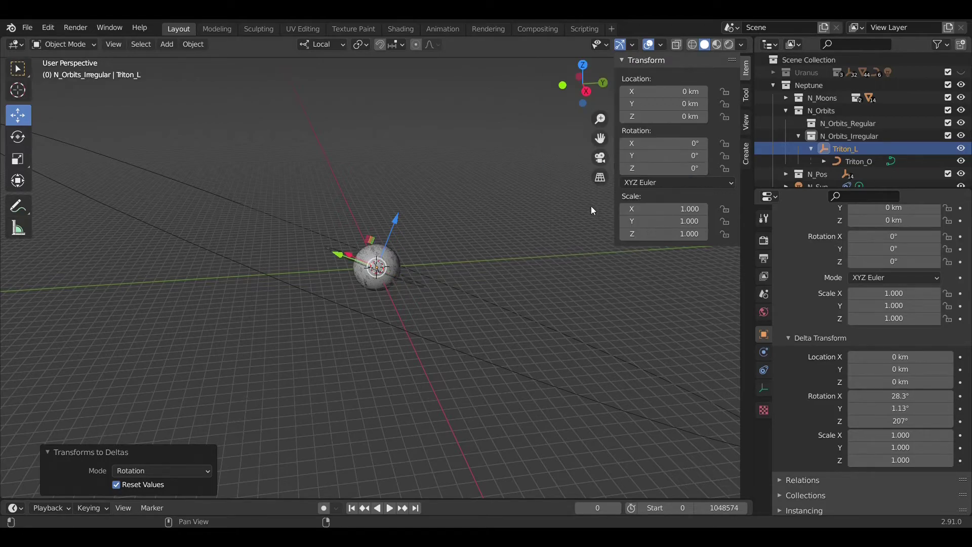
- Set the X rotation of the Triton_O orbit curve to -156.865° and apply the rotation to its deltas
left_click(840, 161)
middle_click_drag(475, 248, 442, 245)
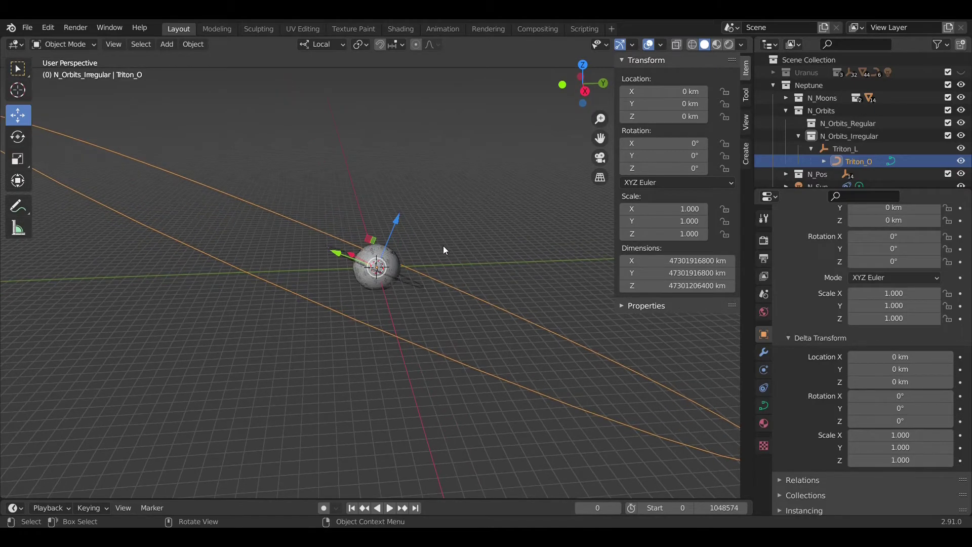
middle_click_drag(504, 236, 471, 260)
double_click(685, 146)
type("0d-156.865")
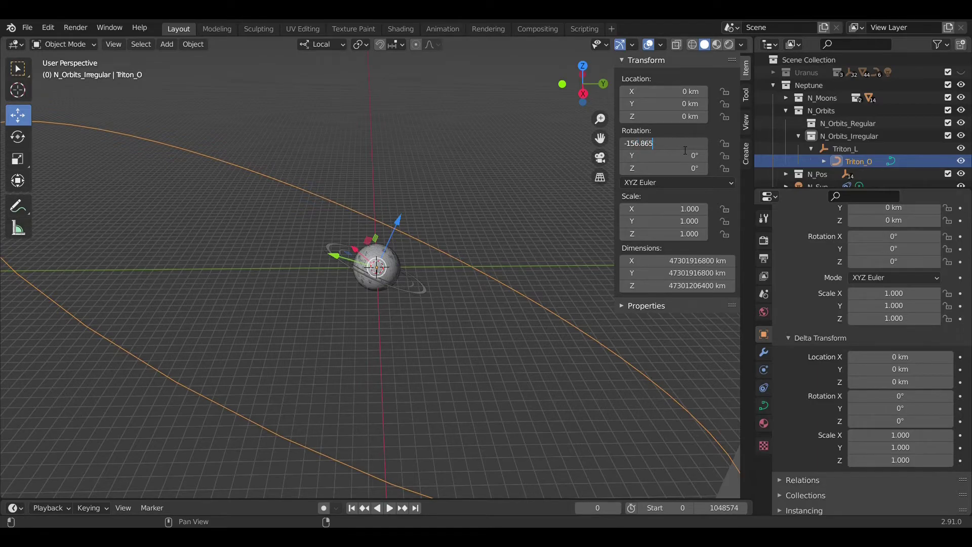
key("Return")
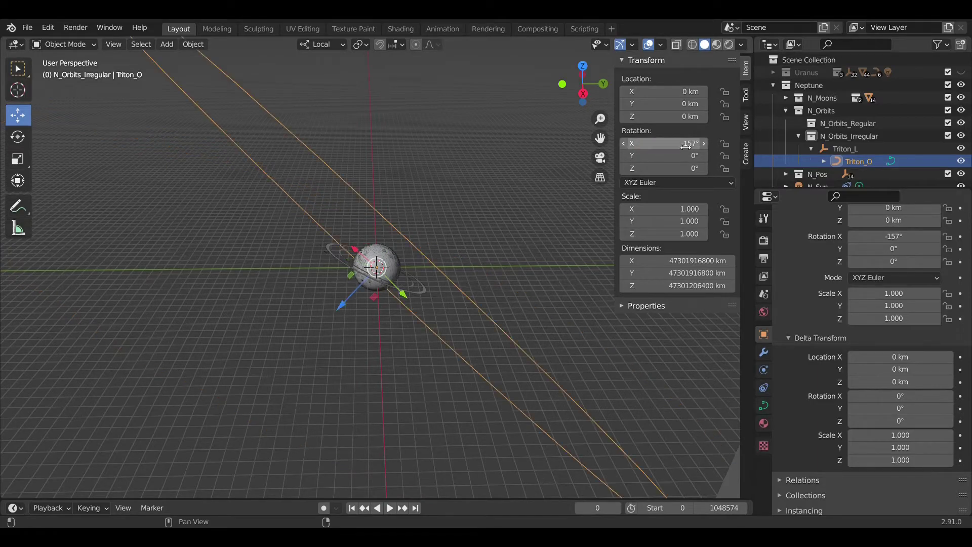
key("ctrl+a")
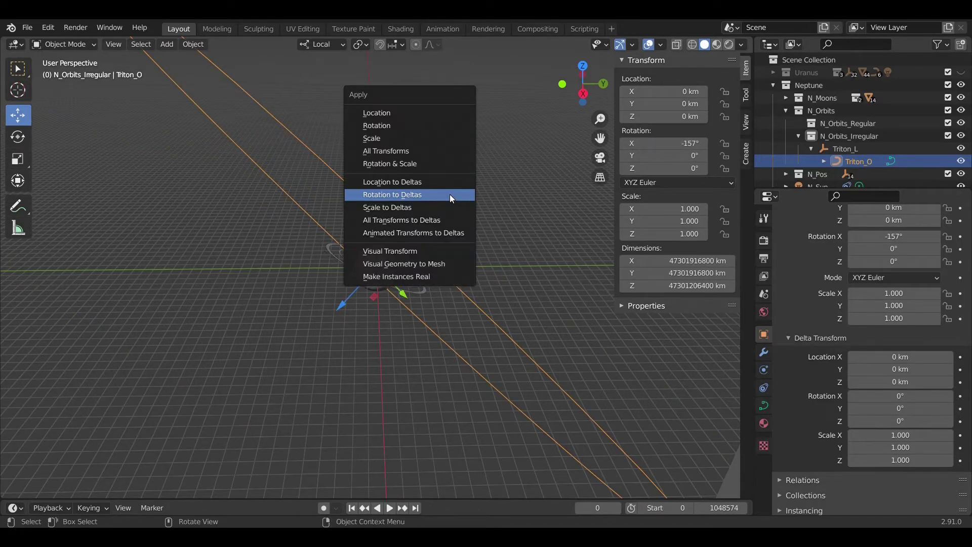
left_click(450, 193)
middle_click_drag(533, 238, 390, 212)
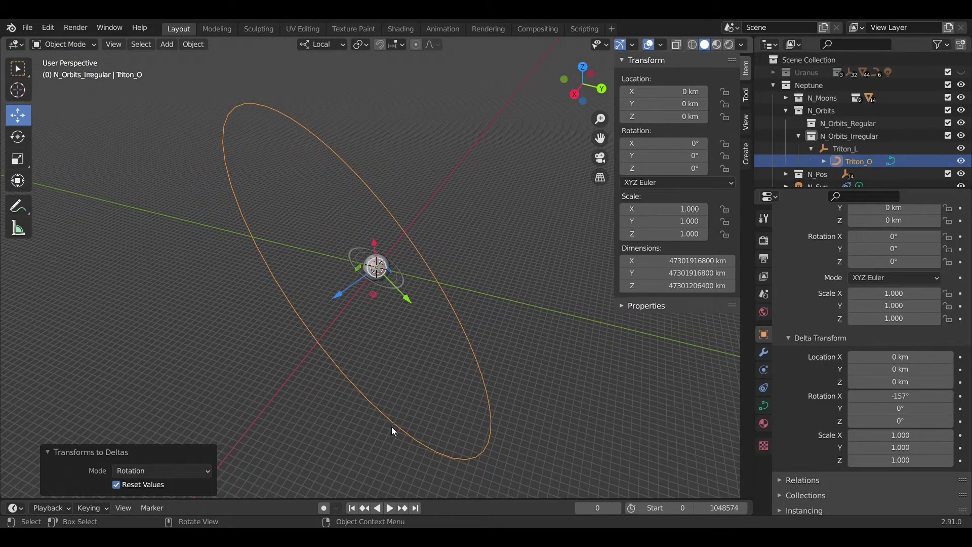
- Set Triton_O's Z rotation to 66.142° and apply the rotation to its deltas
middle_click_drag(356, 320, 415, 289)
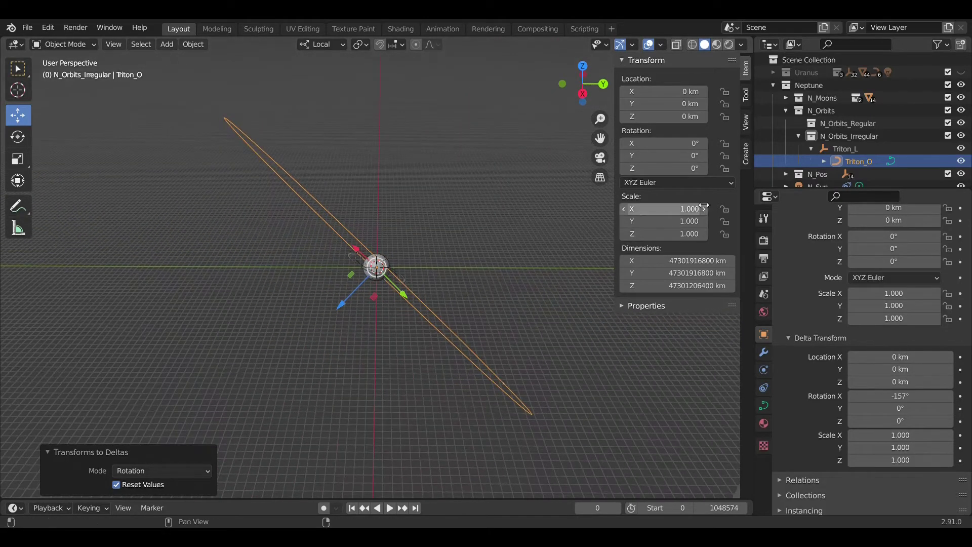
left_click(678, 169)
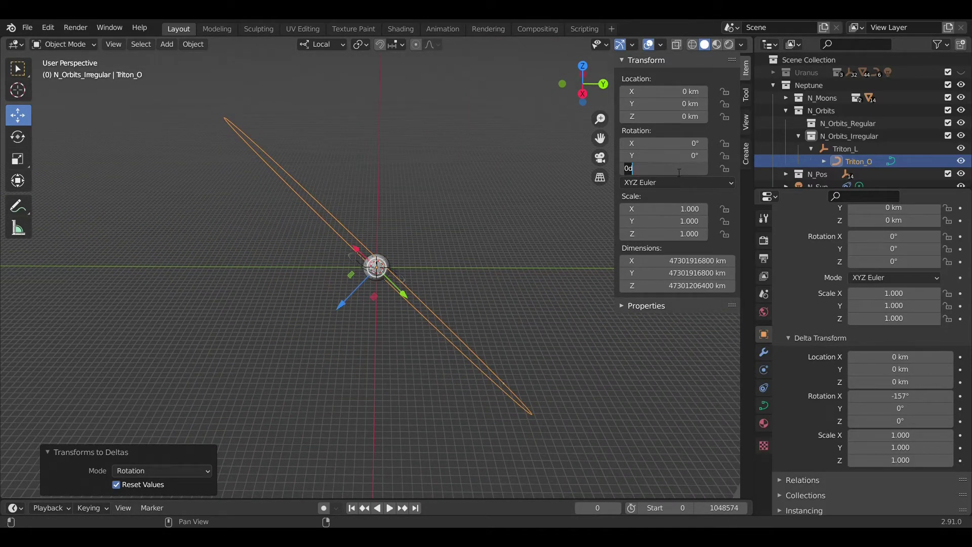
type("66.142")
key("Return")
key("ctrl+a")
left_click(677, 168)
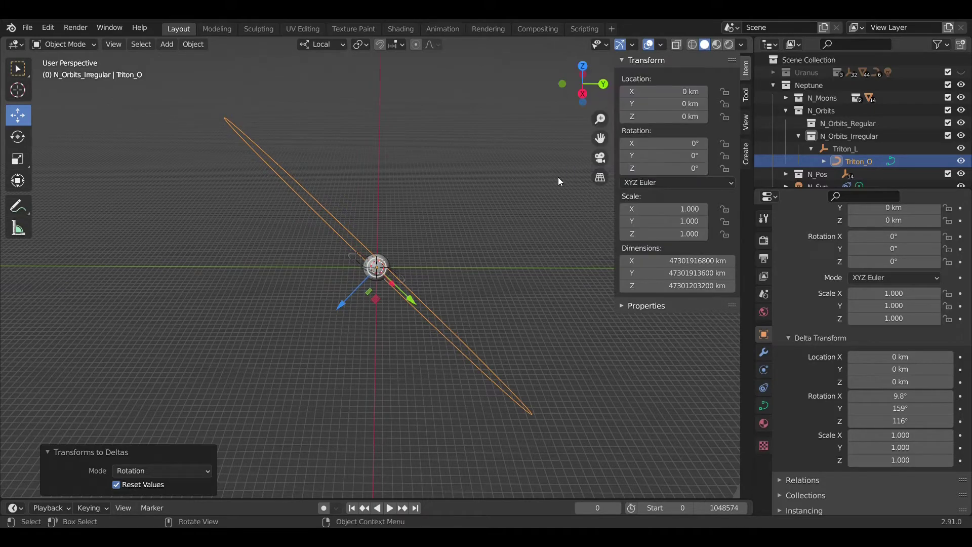
middle_click_drag(472, 172, 460, 187)
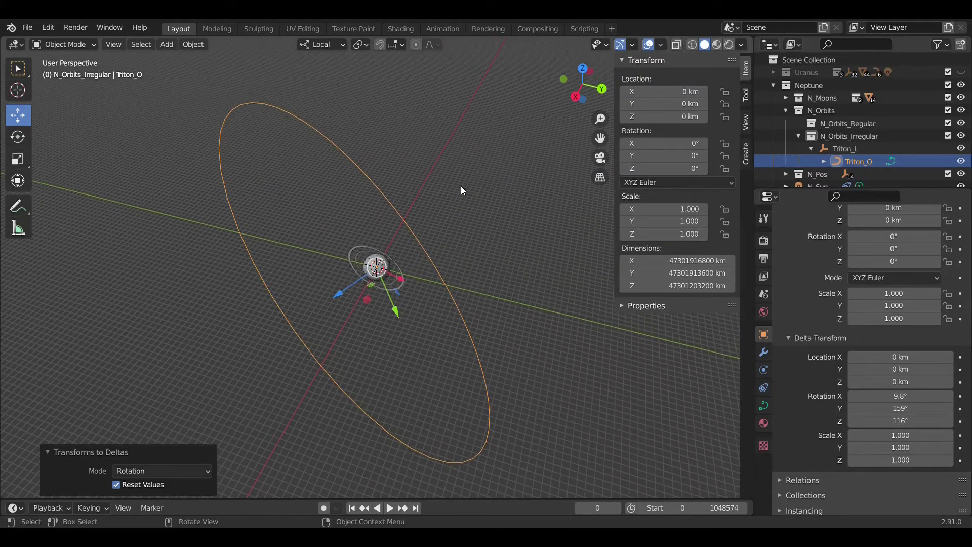
- Select the N08_Triton empty, play the animation briefly to check its motion, and return to the first frame
scroll(814, 122, "down", 2)
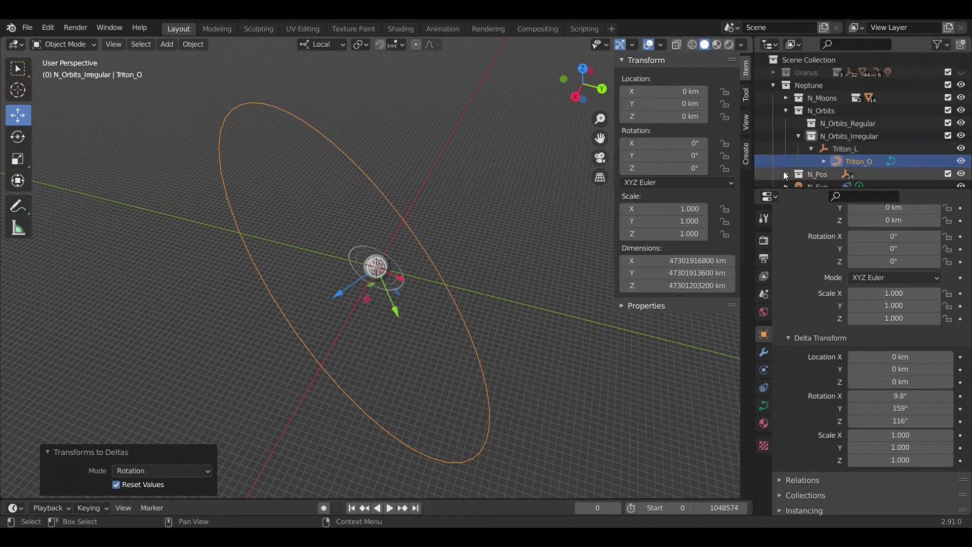
scroll(783, 169, "down", 5)
left_click(837, 134)
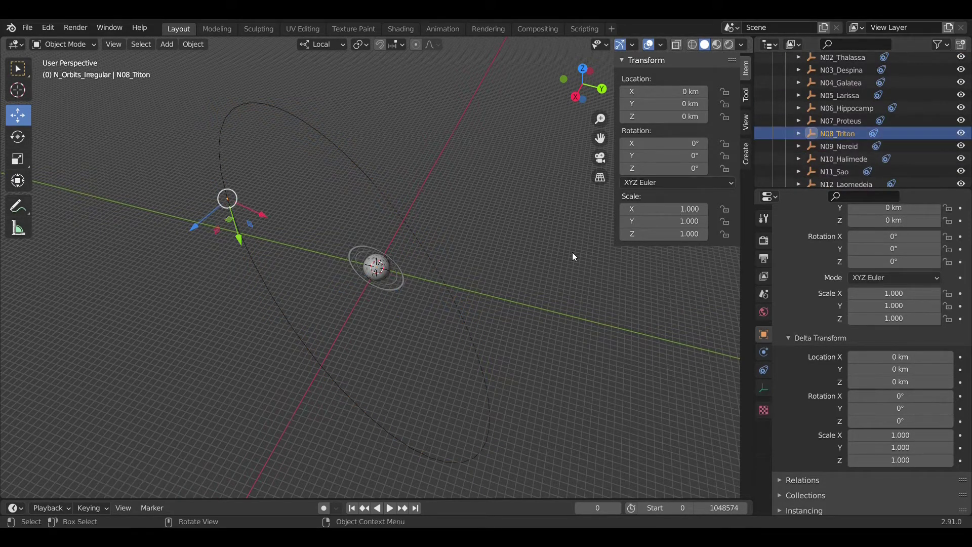
key("space")
key("space")
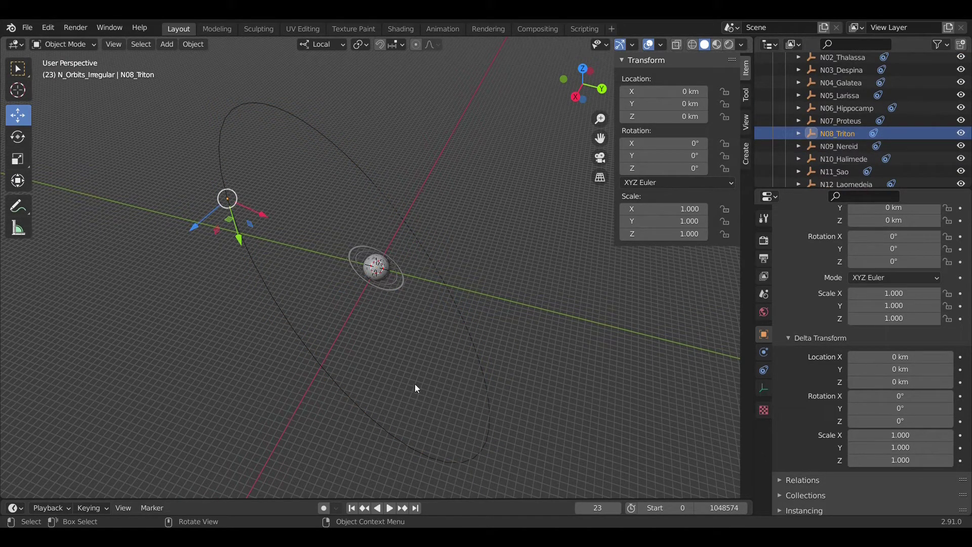
left_click(324, 376)
left_click(356, 506)
key("KP_Decimal")
- Drive Triton_L's Z rotation with a #rotate expression using 687.446*365.25, and scrub the timeline to check the motion before returning to frame 0
left_click(838, 148)
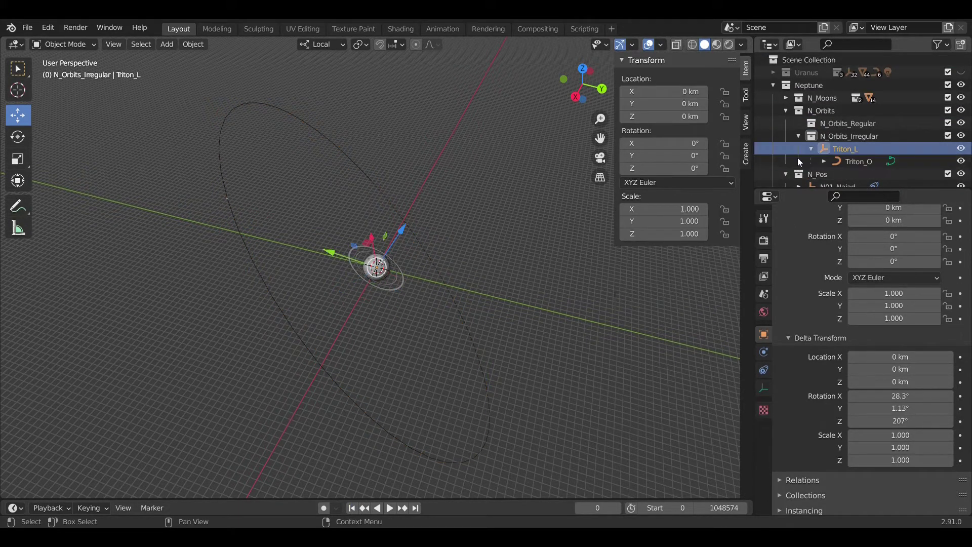
left_click(684, 173)
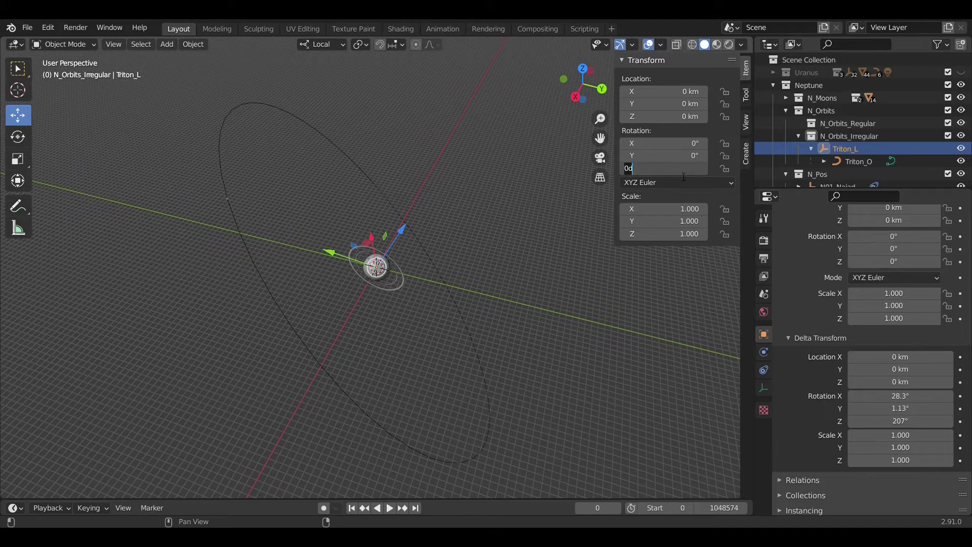
type("#rotate")
type("(687.446*365.25)")
key("Return")
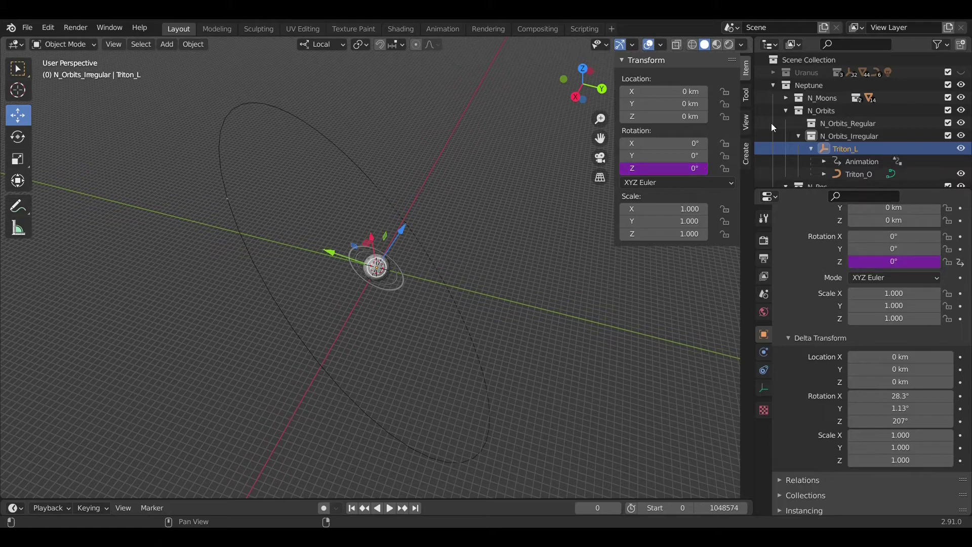
left_click_drag(598, 508, 860, 508)
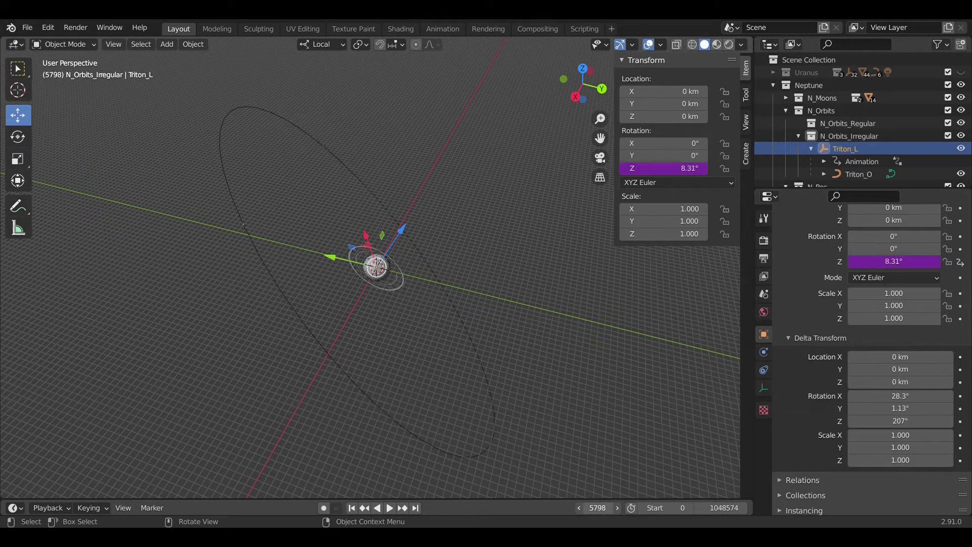
left_click(352, 508)
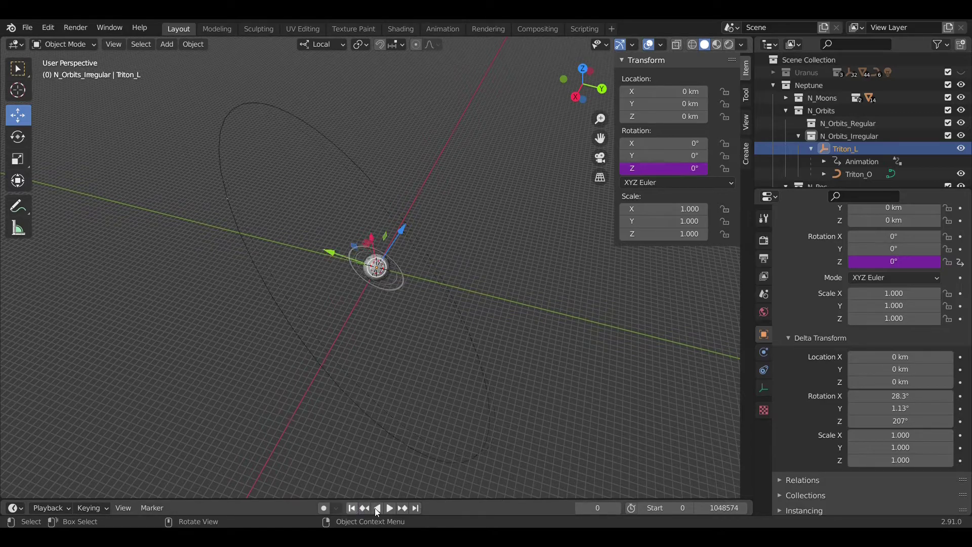
- Drive Triton_O's Z rotation with a #rotate expression using 386.374 and the frame variable
left_click(833, 175)
scroll(474, 175, "up", 1)
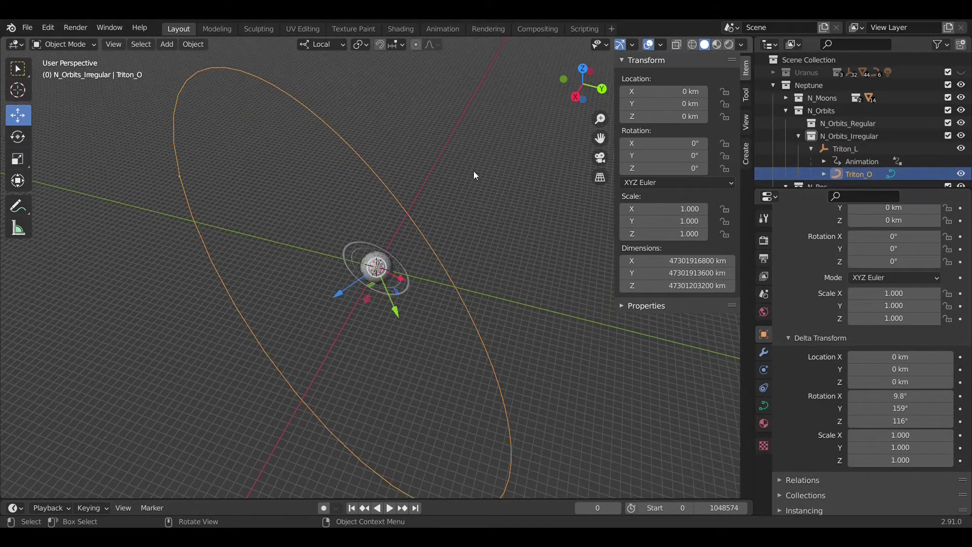
scroll(465, 189, "up", 3)
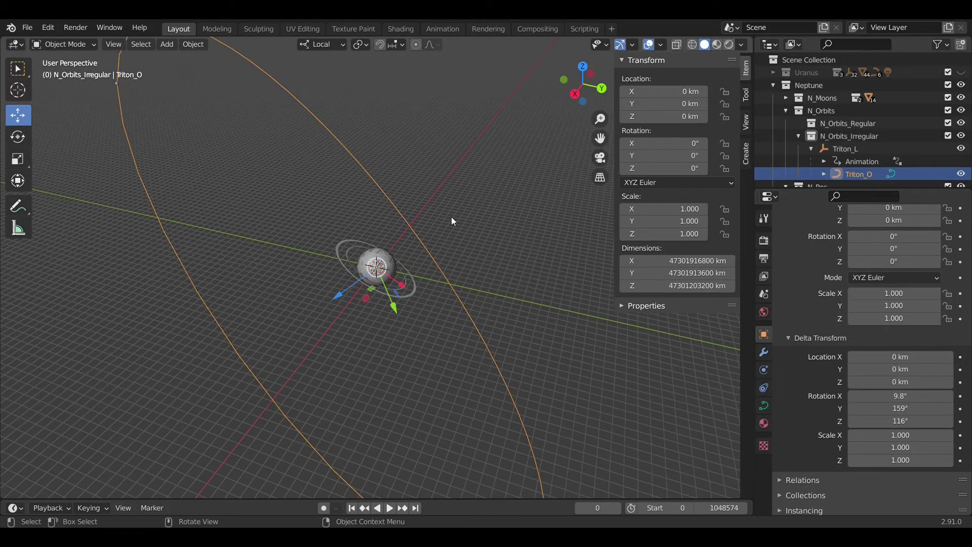
left_click(677, 172)
type("#rotate")
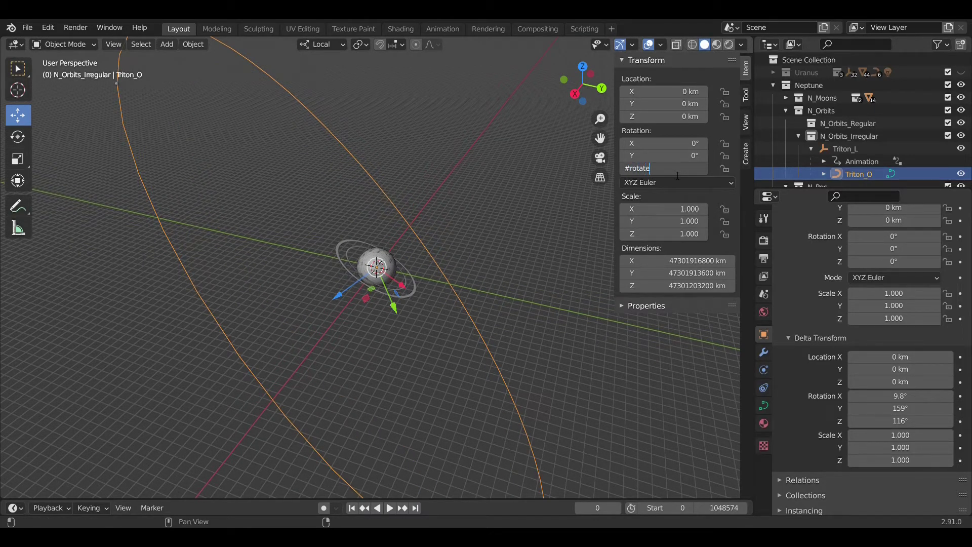
type("(386.374")
type("frame)")
key("Return")
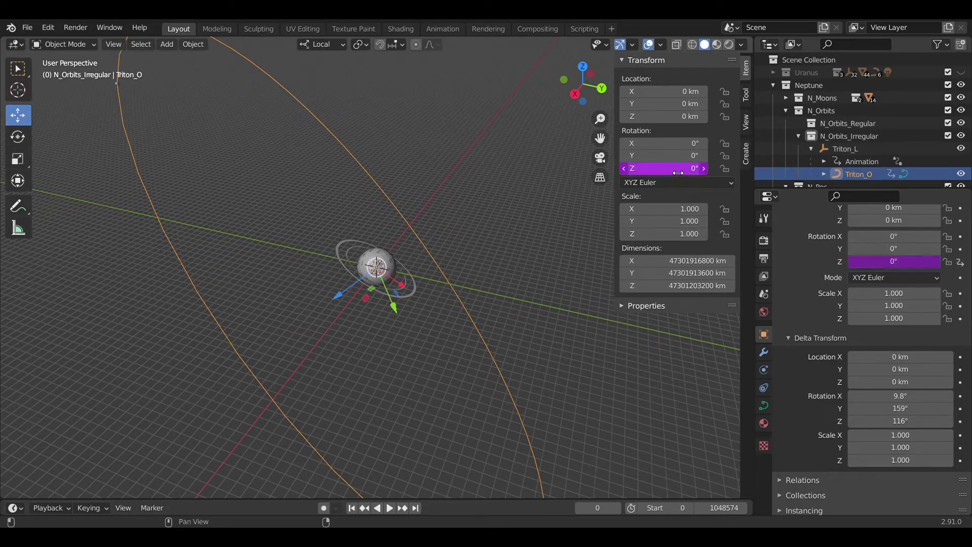
- Drive the path animation Evaluation Time of Triton_O with the expression #orbit(5.876854,.000016,352.257,687.446,386.371)
left_click(843, 152)
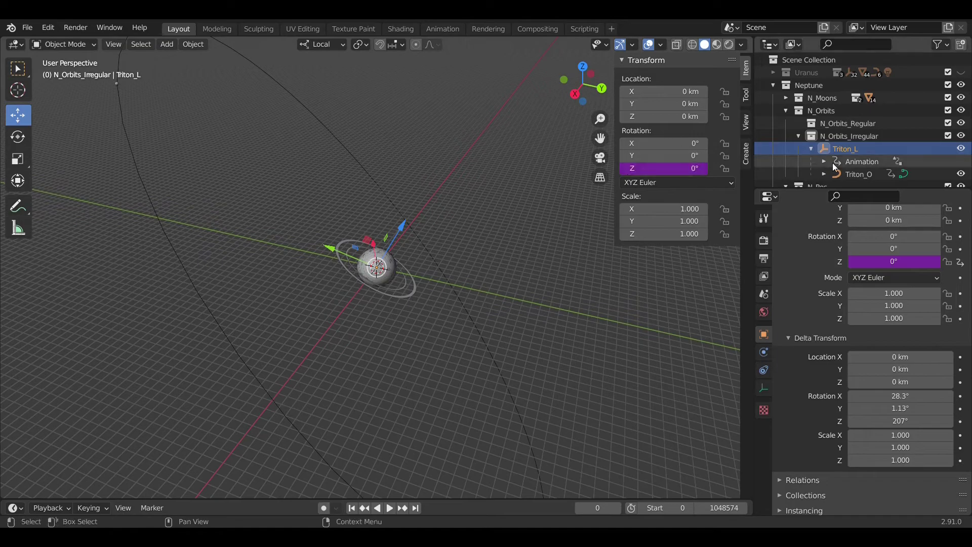
left_click(844, 173)
left_click(765, 407)
left_click(893, 421)
type("#")
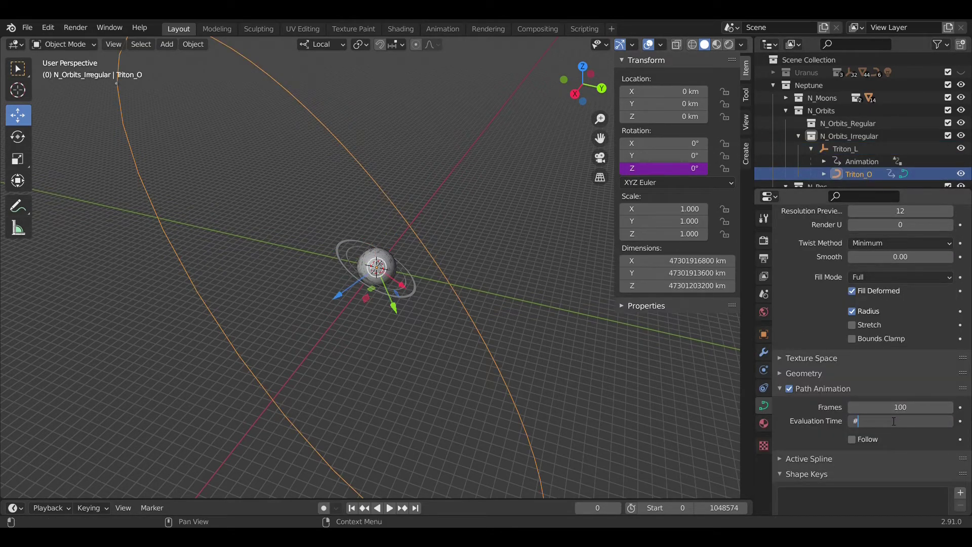
type("orbit(")
type("5.87")
type("6854,.000016,")
type("352.257,")
type("687.446,")
type("386.371)")
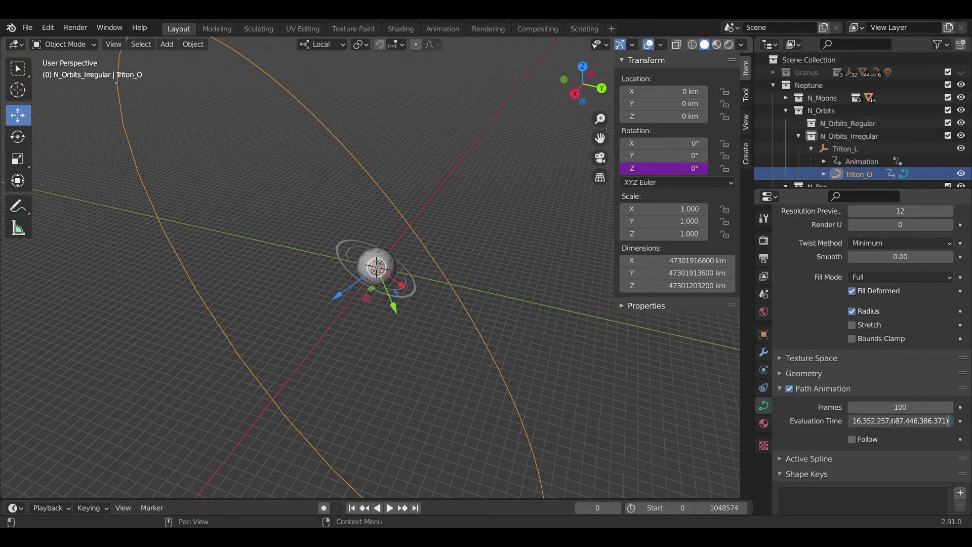
key("Return")
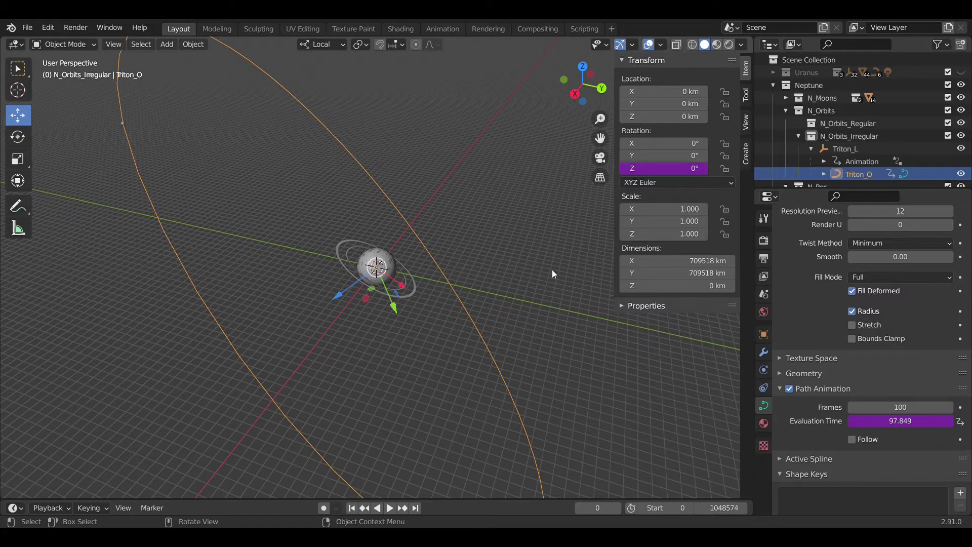
- Select the N08_Triton empty, play the animation, and set the time remapping Old value to 1 to watch its motion
scroll(830, 122, "down", 8)
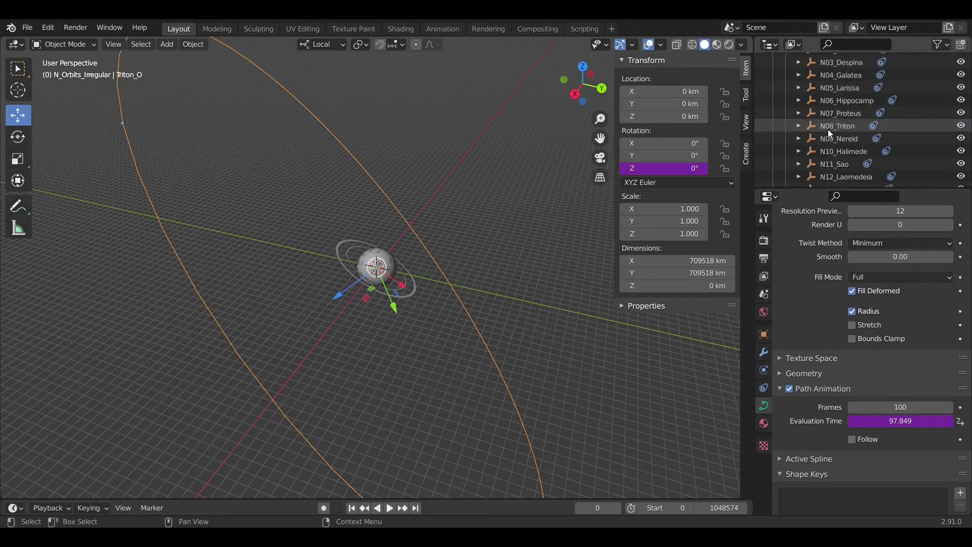
left_click(828, 126)
key("space")
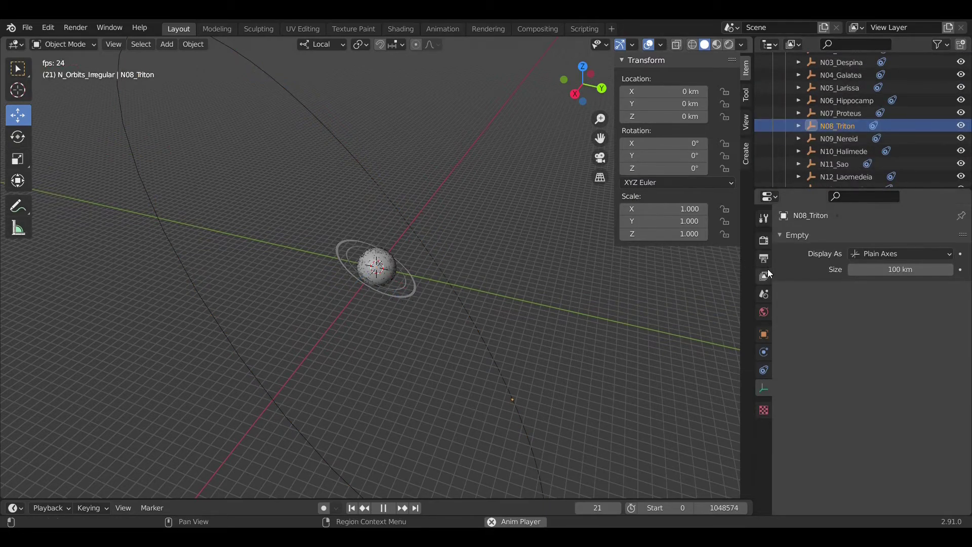
left_click(762, 261)
left_click(908, 431)
type("1")
key("Return")
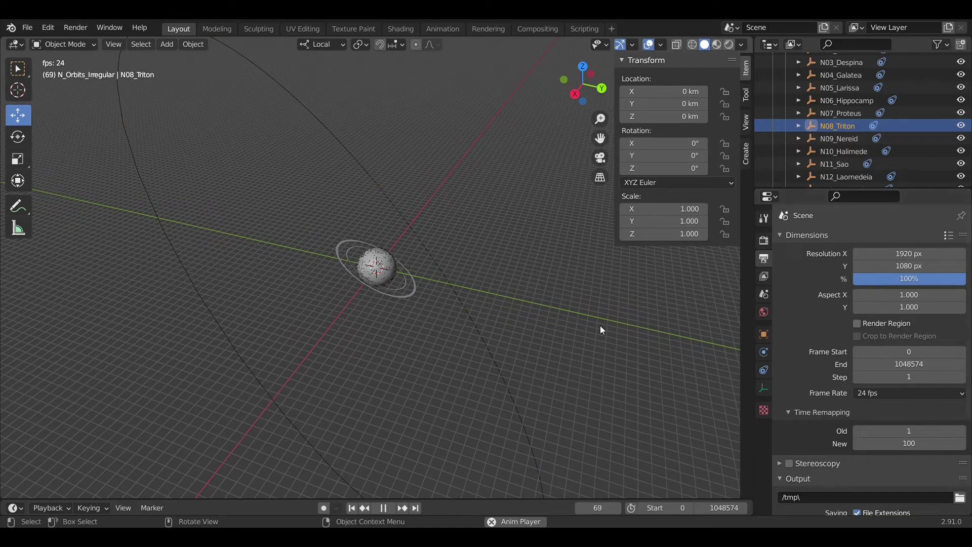
middle_click_drag(469, 226, 438, 233)
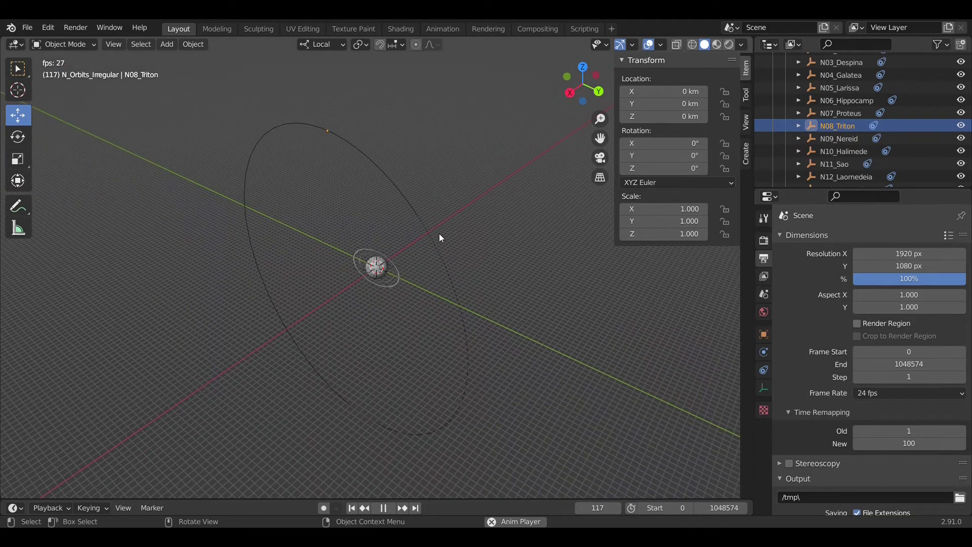
- Set the time remapping Old value to 5, watch the orbit play, and return to the first frame
left_click(929, 434)
type("5")
key("Return")
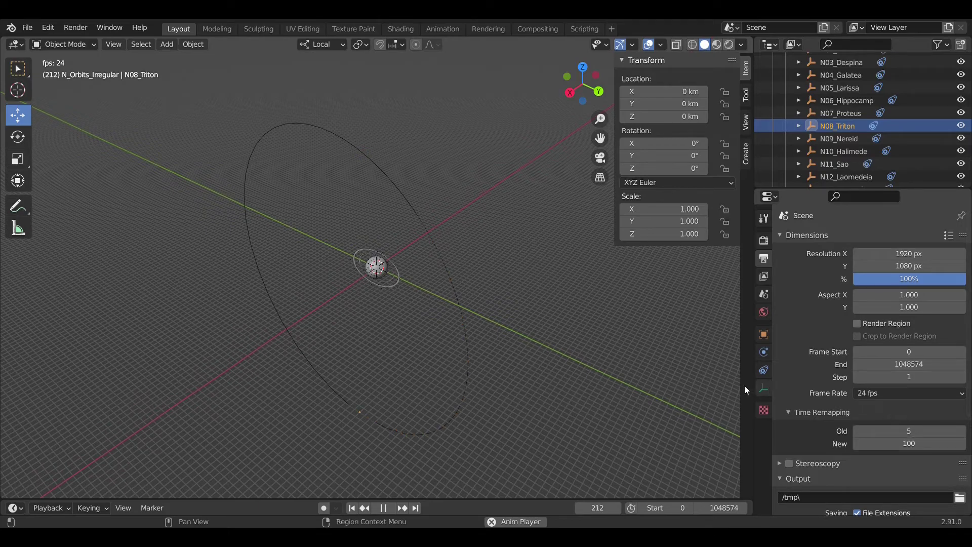
middle_click_drag(500, 261, 536, 280)
key("space")
left_click(353, 507)
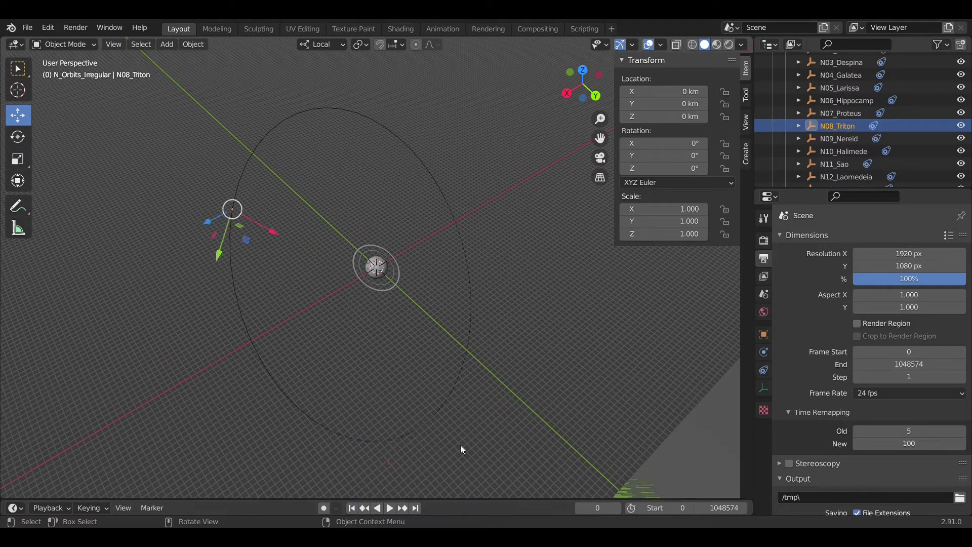
- Set the time remapping Old value to 100
left_click(925, 431)
type("100")
key("Return")
- Collapse the N_Pos and N_Orbits collections, expand N_Irregular under N_Moons, and select the Triton mesh
scroll(794, 152, "up", 6)
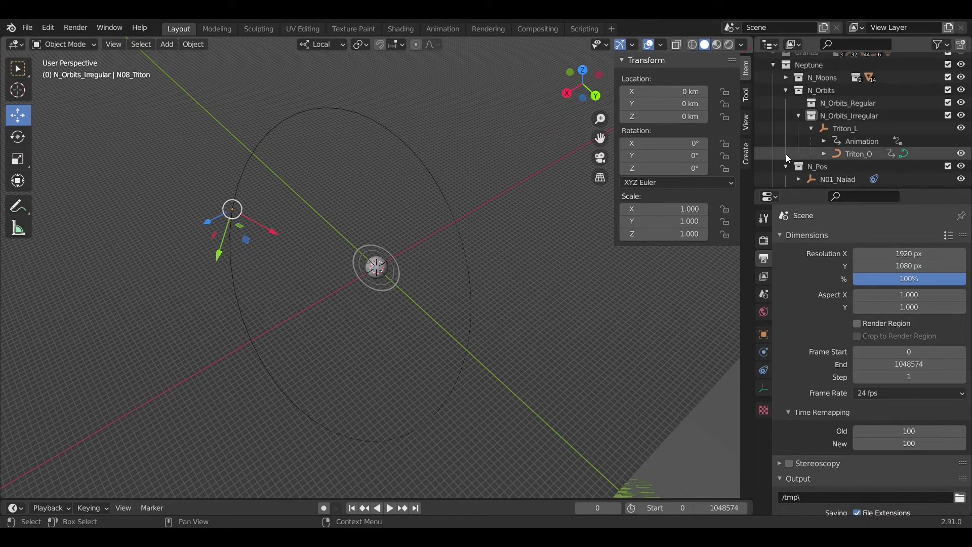
left_click(785, 166)
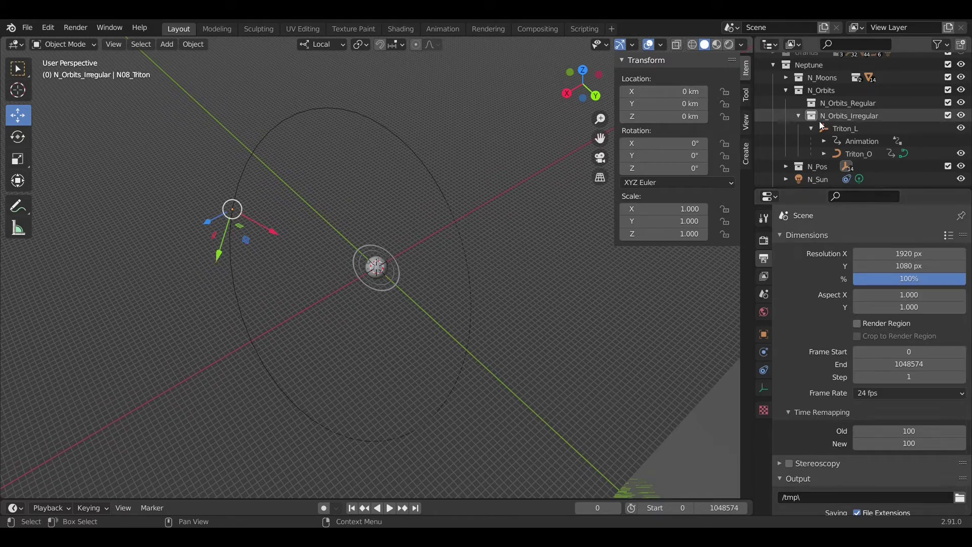
left_click(798, 117)
left_click(786, 111)
left_click(785, 98)
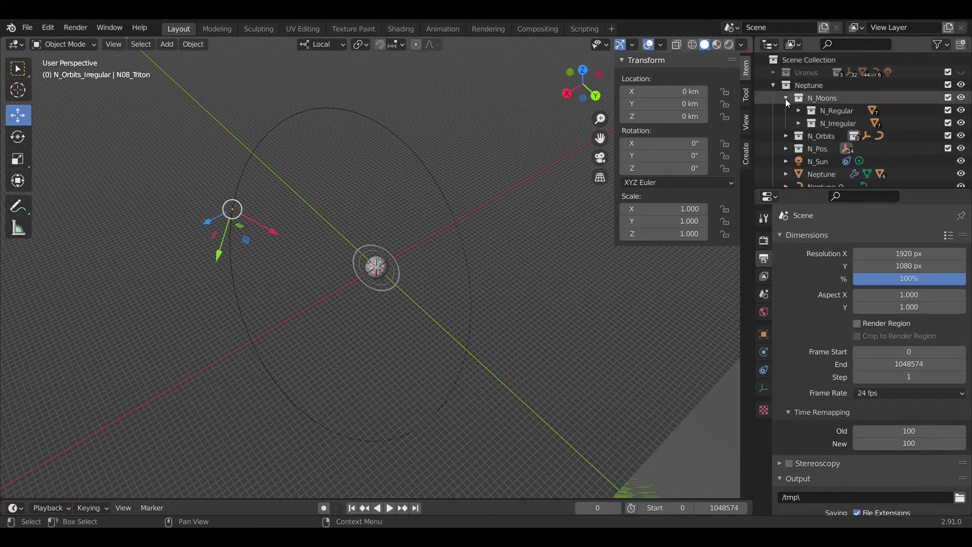
left_click(798, 111)
left_click(798, 112)
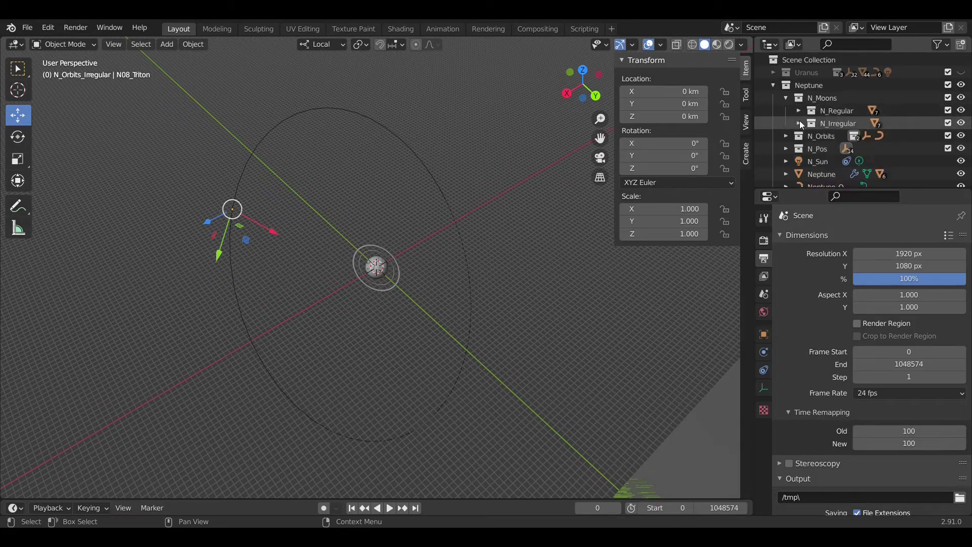
left_click(799, 123)
scroll(826, 139, "down", 1)
scroll(826, 138, "down", 3)
left_click(833, 150)
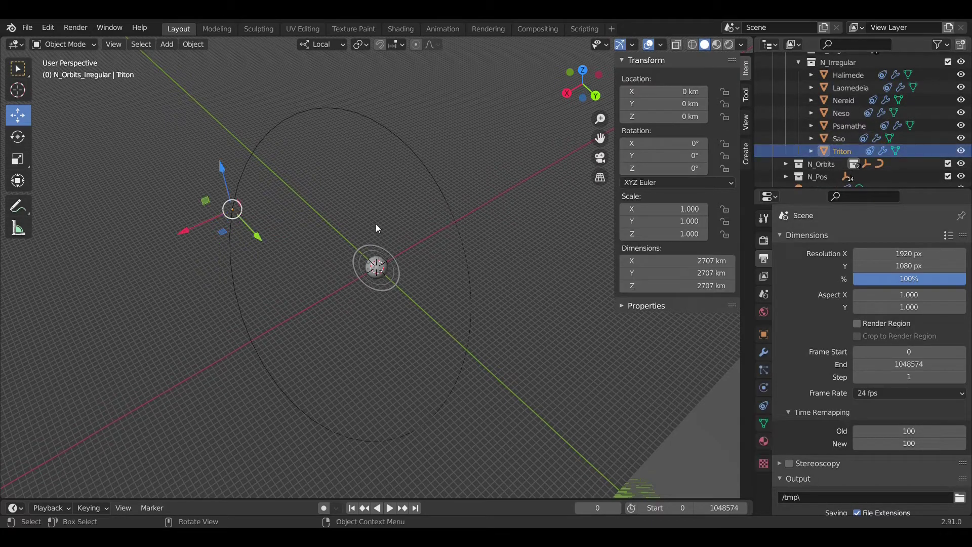
- Frame Triton in the viewport with Rendered shading and examine its surface and orientation from several angles
key("KP_Decimal")
scroll(501, 233, "down", 4)
key("z")
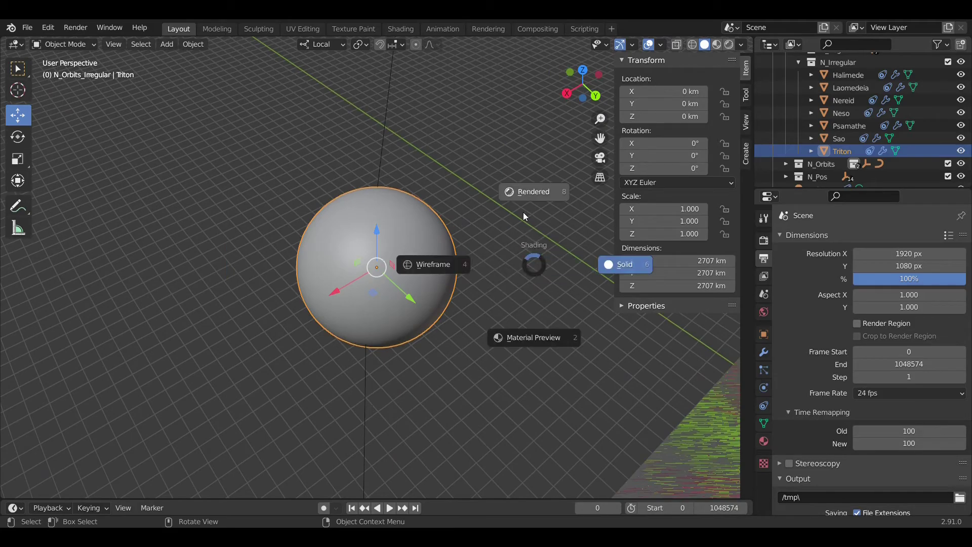
left_click(523, 212)
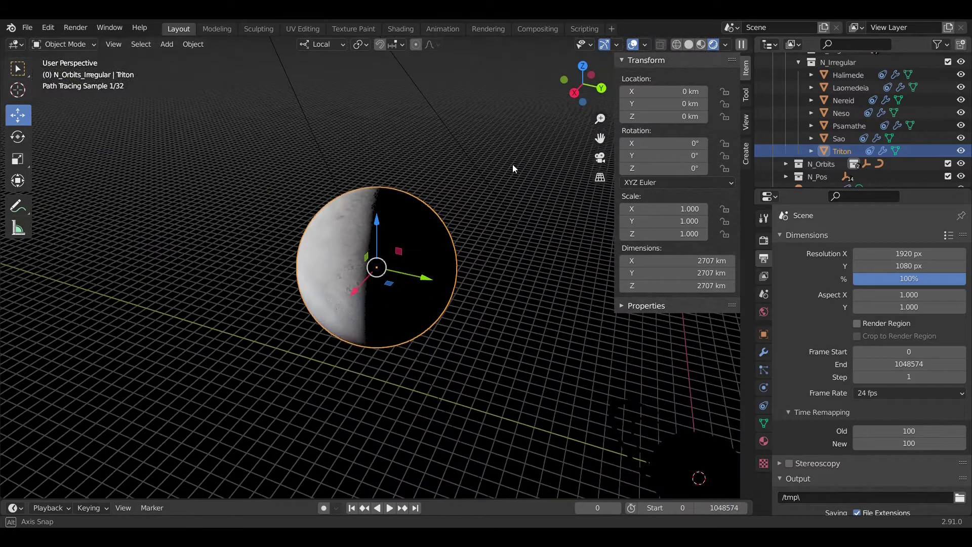
mouse_move(512, 164)
middle_mouse_down()
mouse_move(574, 121)
mouse_move(555, 144)
middle_mouse_up()
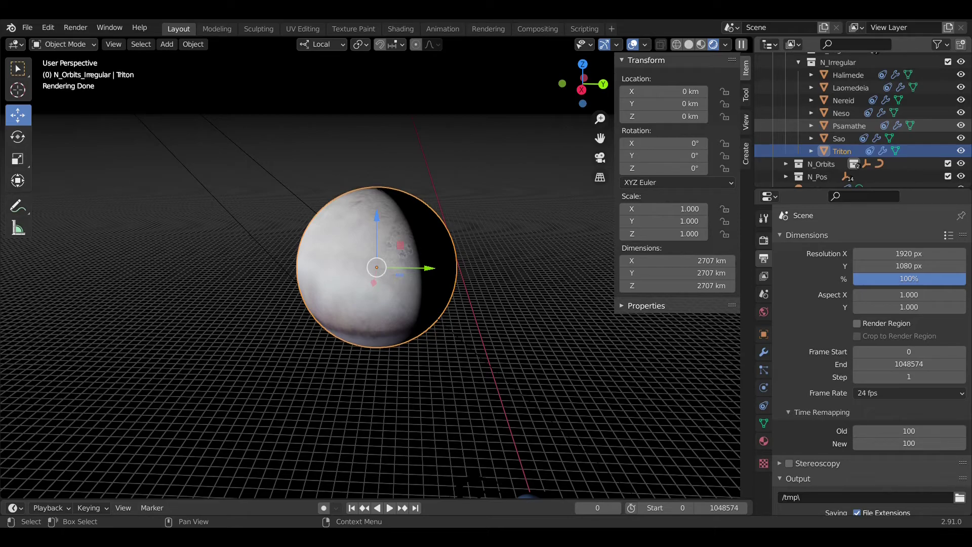
mouse_move(467, 320)
middle_mouse_down()
mouse_move(549, 96)
mouse_move(530, 158)
mouse_move(530, 239)
mouse_move(605, 256)
middle_mouse_up()
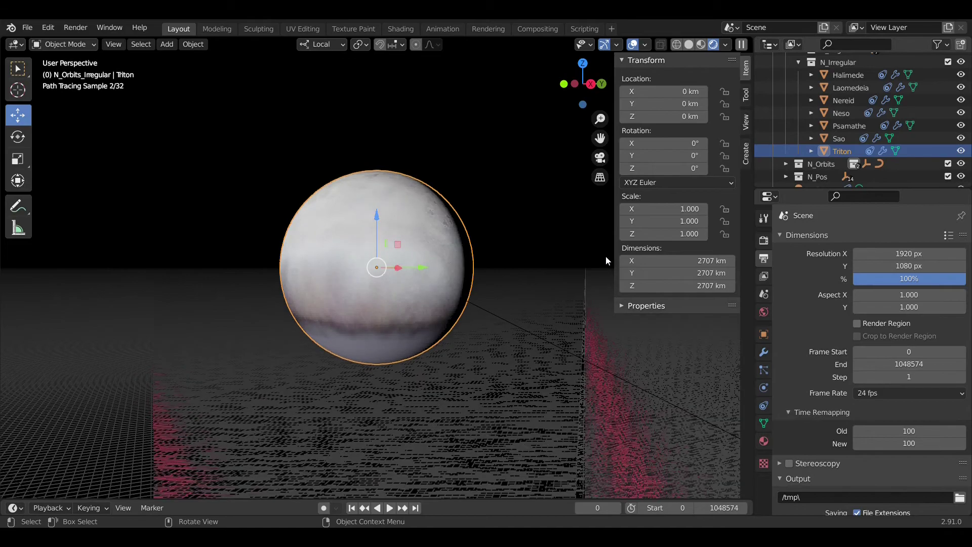
- Add a Copy Rotation constraint to Triton with Triton_O as the target
left_click(763, 423)
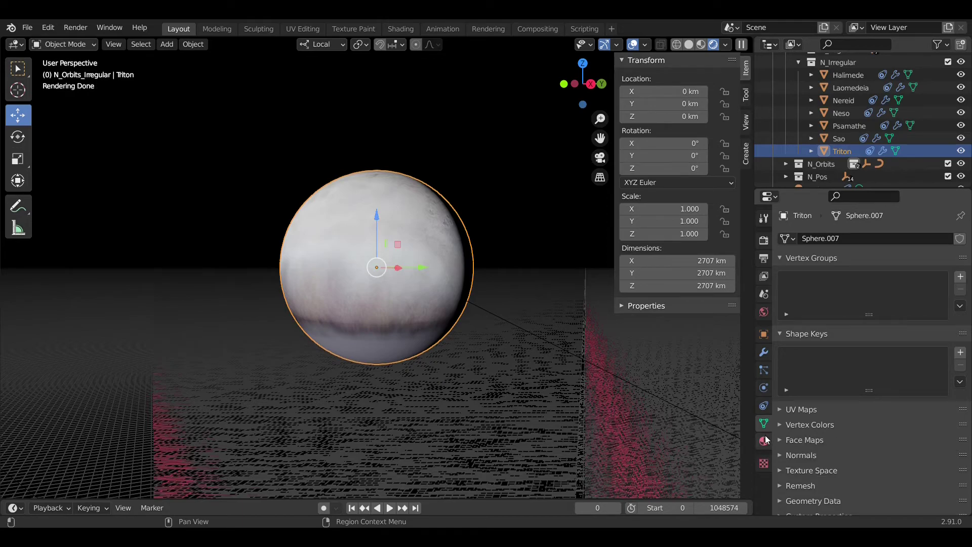
left_click(763, 406)
left_click(851, 239)
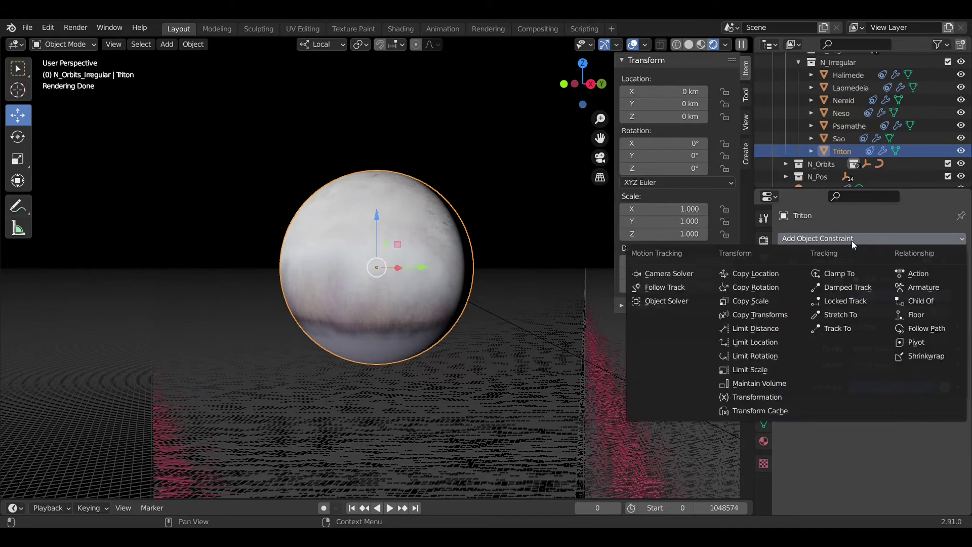
left_click(822, 280)
left_click(870, 426)
type("tr")
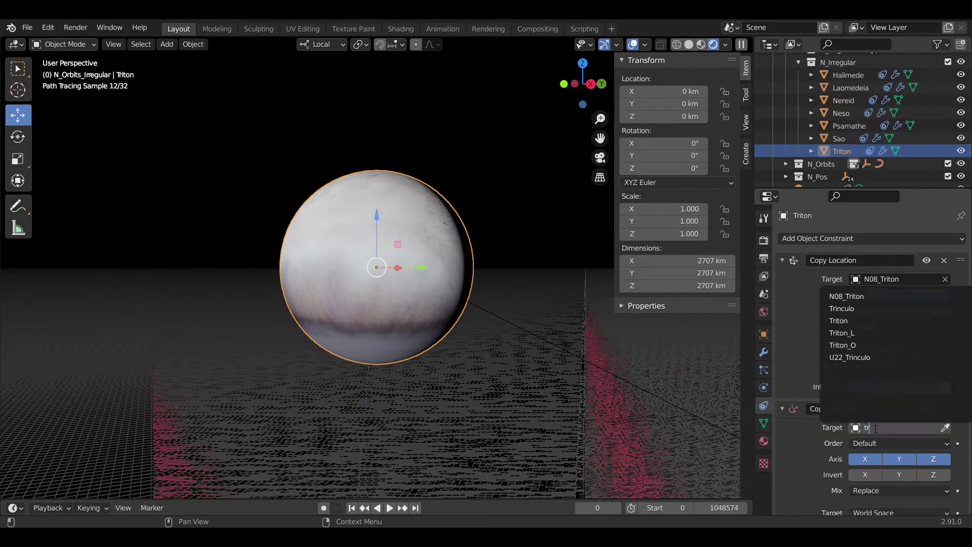
left_click(862, 345)
scroll(877, 396, "down", 2)
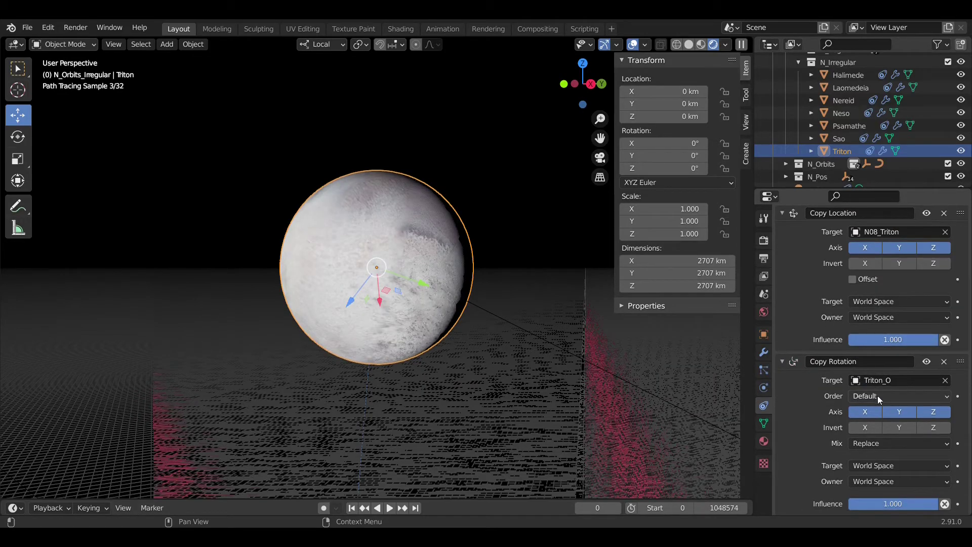
- Disable the Copy Rotation constraint while keeping the transform, apply Triton's rotation to deltas, and delete that constraint
left_click(944, 504)
key("alt+g")
key("ctrl+a")
left_click(493, 327)
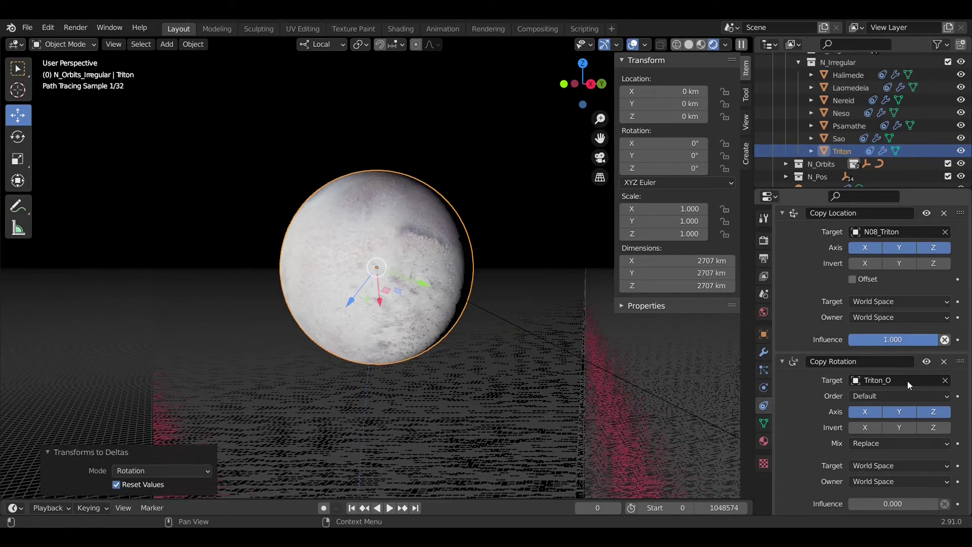
left_click(945, 362)
- Spin Triton to 201° about its Z axis to test the tilted axis, and clear the rotation
middle_click_drag(451, 359, 464, 351)
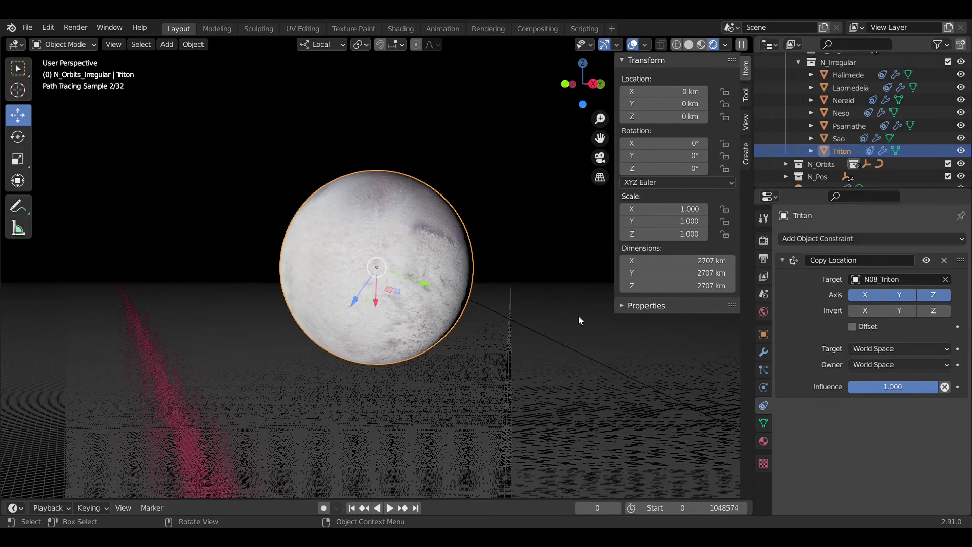
middle_click_drag(547, 304, 446, 349)
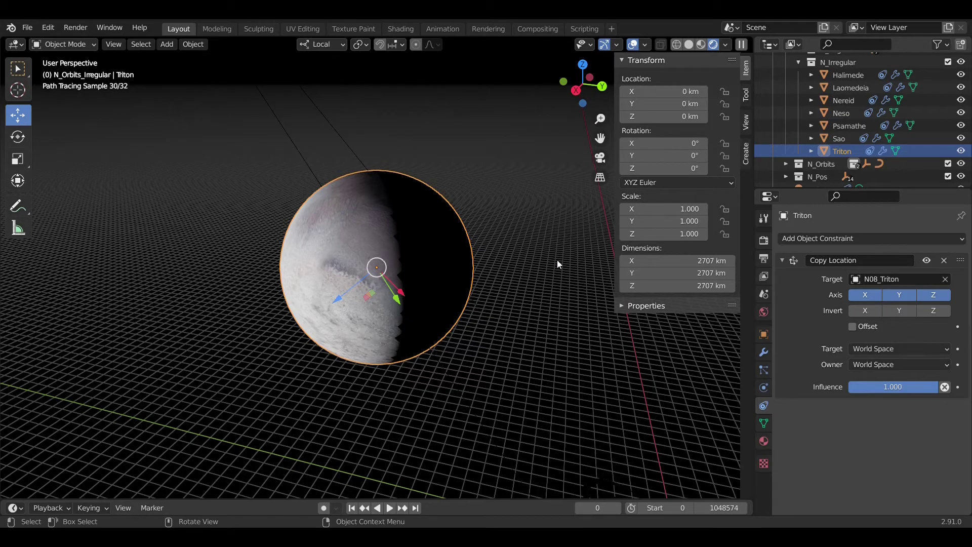
middle_click_drag(612, 195, 530, 242)
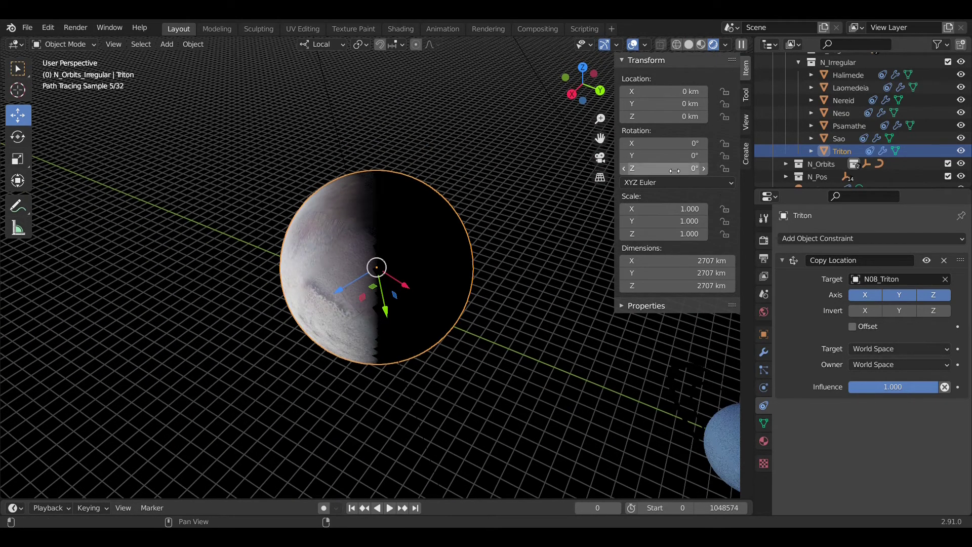
left_click_drag(674, 170, 775, 171)
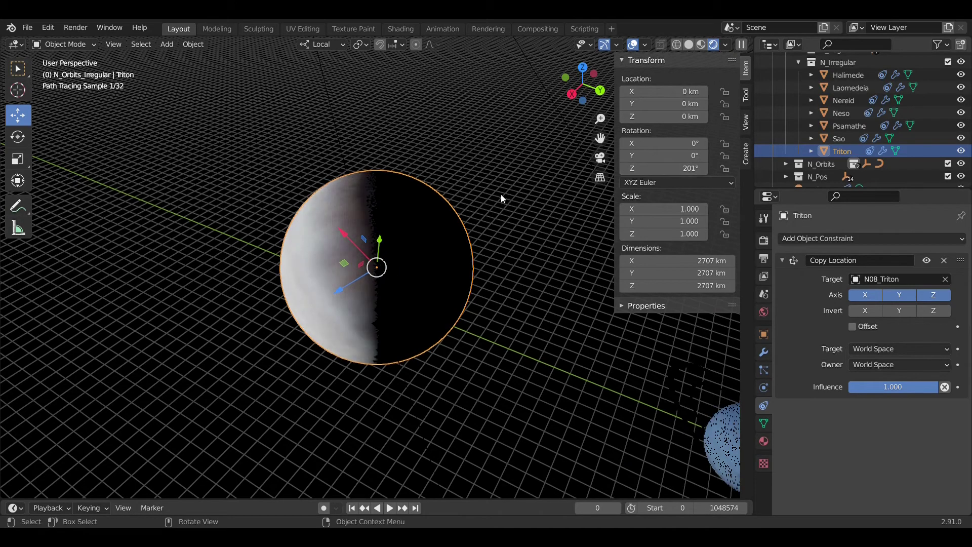
key("alt+r")
mouse_move(502, 188)
middle_mouse_down()
mouse_move(480, 181)
mouse_move(484, 188)
middle_mouse_up()
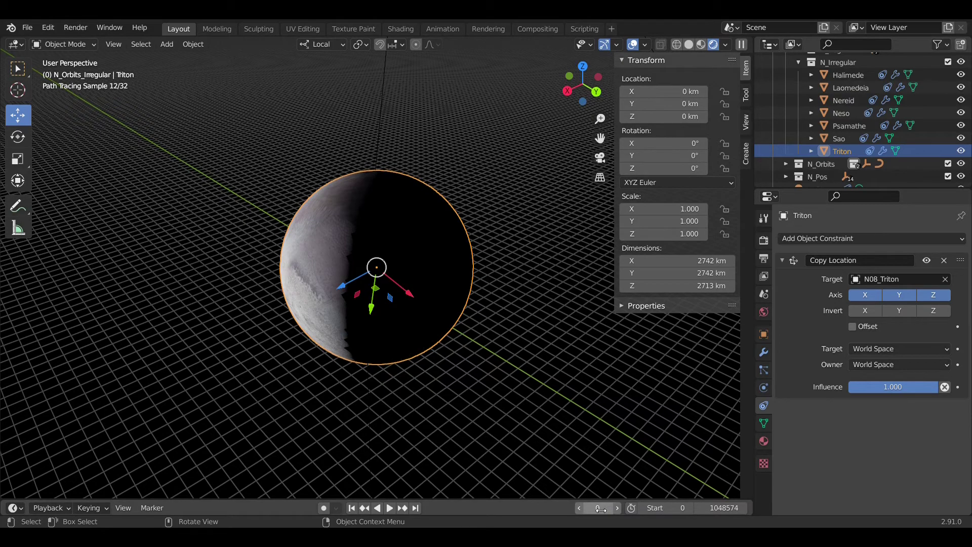
middle_click_drag(425, 310, 421, 166)
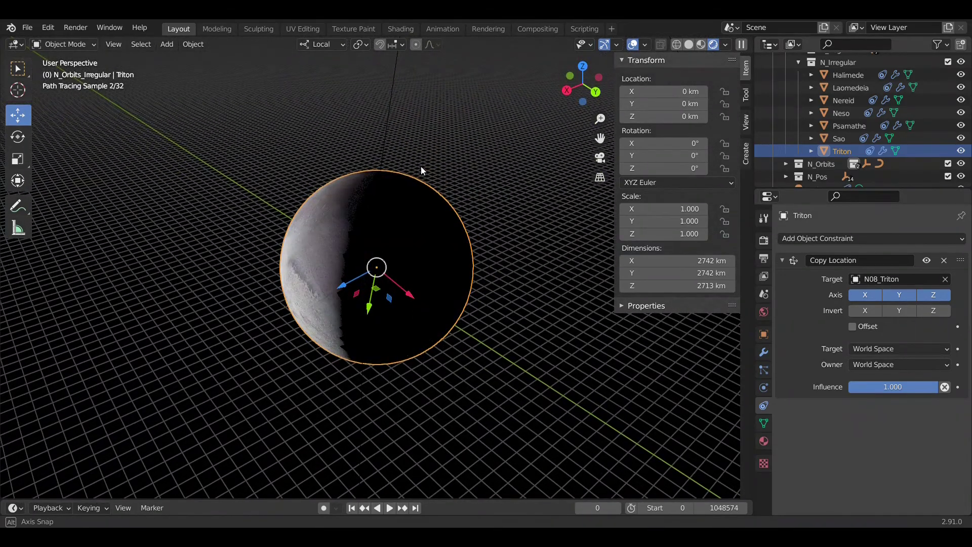
- Switch to Material Preview shading and examine Triton's orientation from the other side
left_click(701, 44)
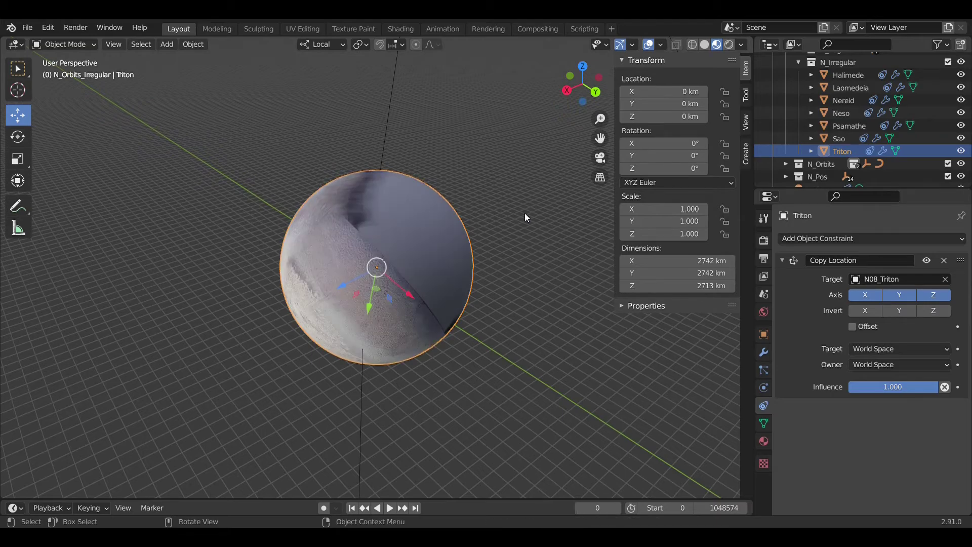
middle_click_drag(508, 216, 413, 227)
mouse_move(349, 231)
middle_mouse_down()
mouse_move(441, 199)
mouse_move(386, 210)
middle_mouse_up()
middle_click_drag(454, 219, 313, 229)
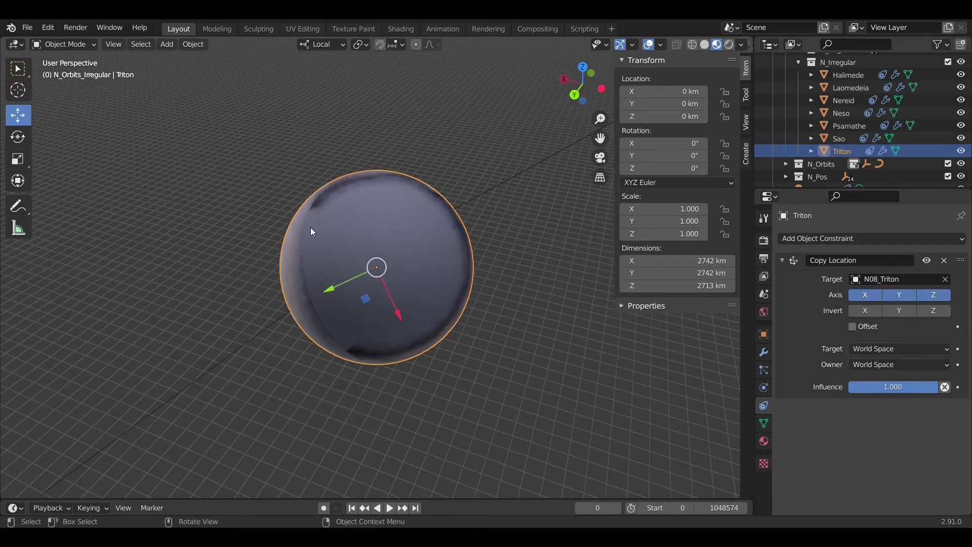
left_click(663, 168)
type("-90")
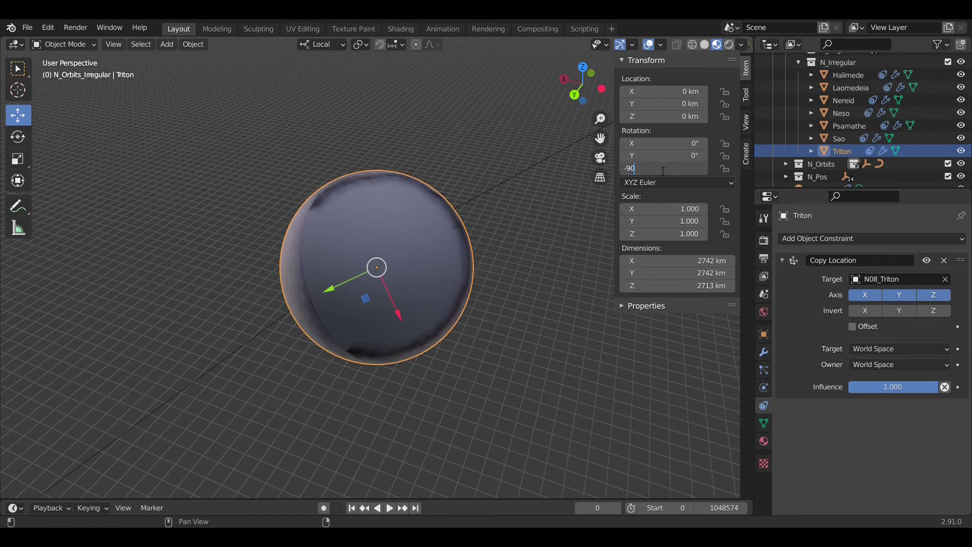
key("Return")
key("ctrl+a")
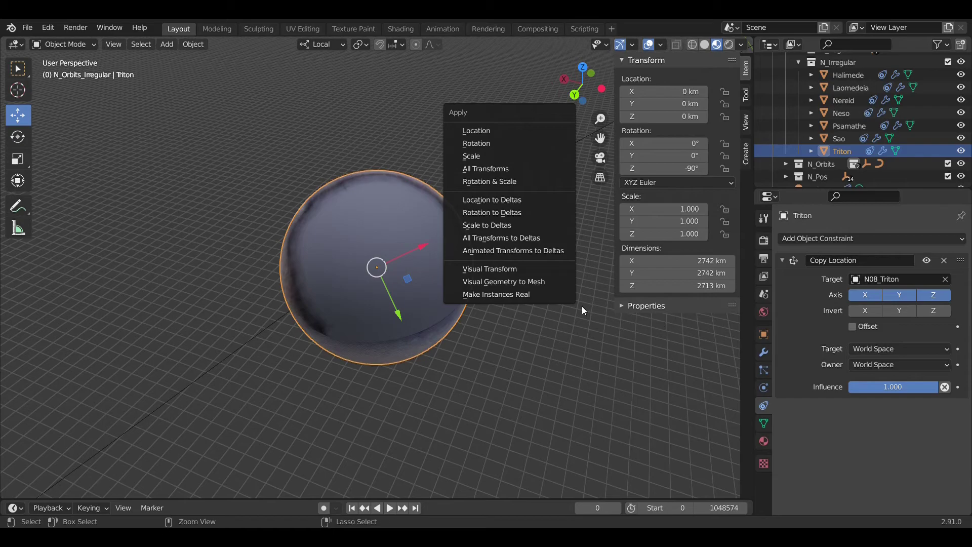
key("BackSpace")
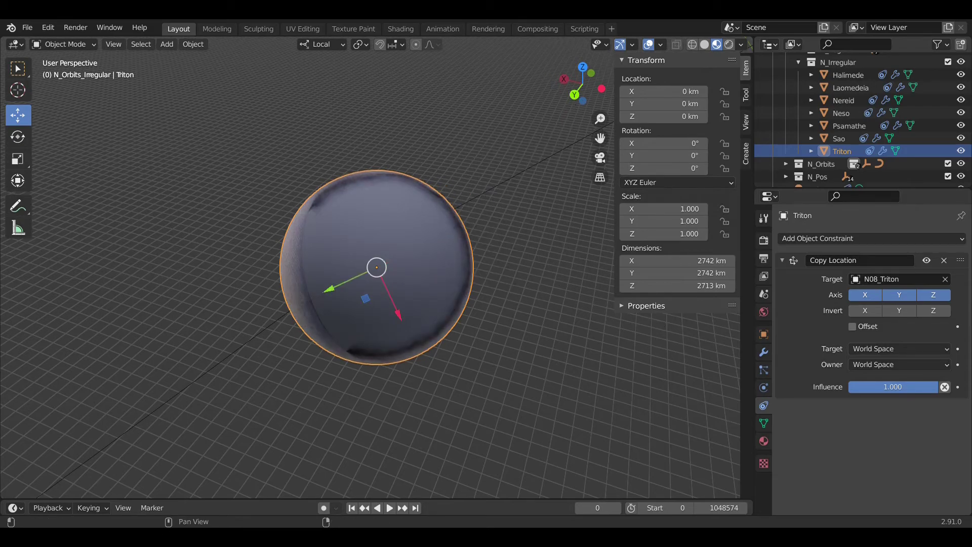
- Set Triton's Z rotation to 352.22° and apply the rotation to deltas
left_click(670, 170)
type("0d352.22")
key("Return")
key("ctrl+a")
left_click(670, 170)
- Set Triton's Z rotation to -90° and apply the rotation to deltas
left_click(680, 170)
type("-90")
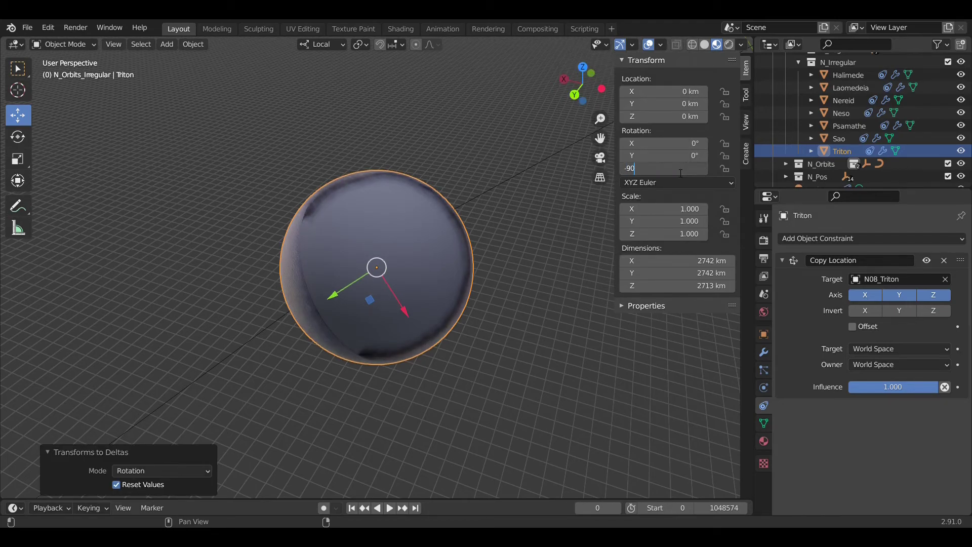
key("Return")
key("ctrl+a")
left_click(675, 170)
- Drive Triton's Z rotation with the expression #rotate(5.876854) and switch the viewport to Rendered shading
left_click(673, 169)
type("#ritat")
key("BackSpace")
key("BackSpace")
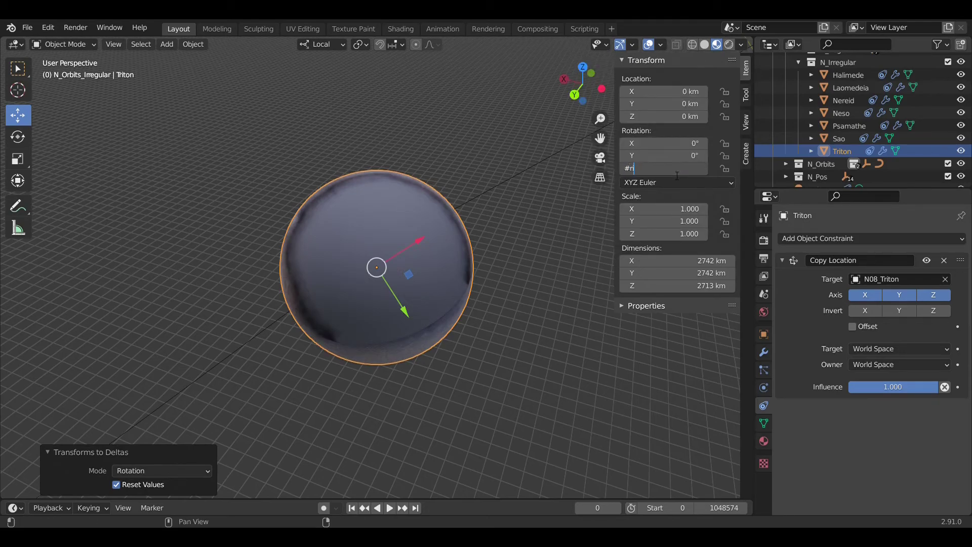
type("ate(5.876854)")
key("Return")
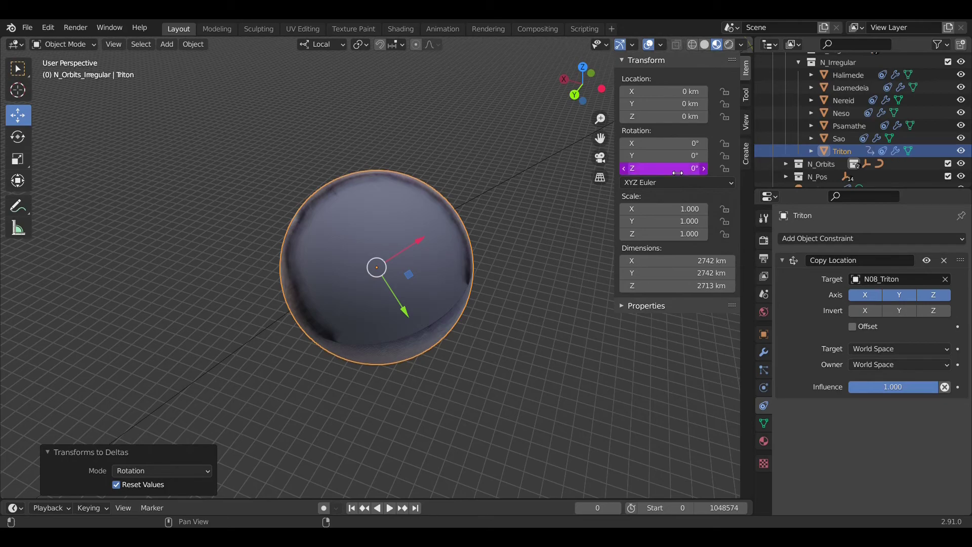
left_click(728, 45)
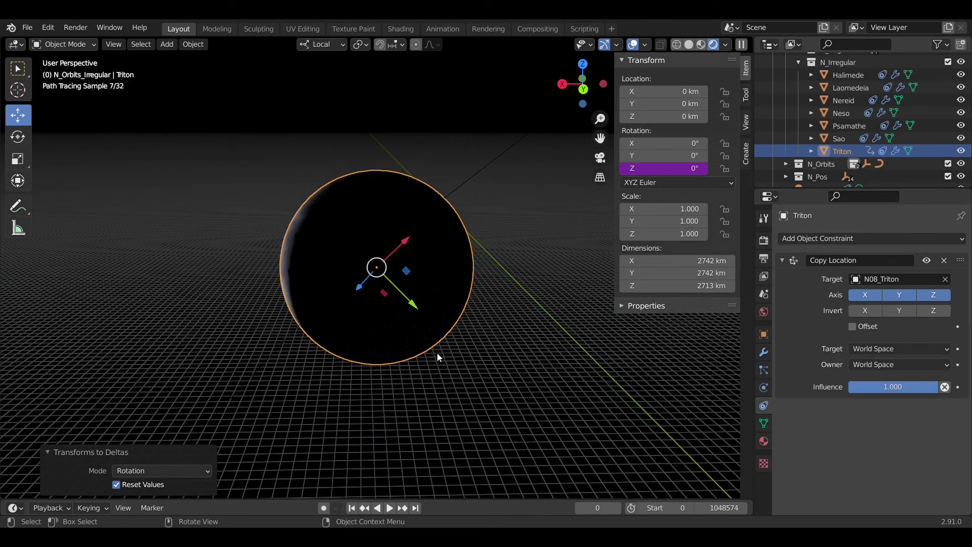
- Advance the timeline to frame 7 to examine Triton's rotation as it moves along its orbit
middle_click_drag(436, 353, 457, 360)
key("Right")
key("Right")
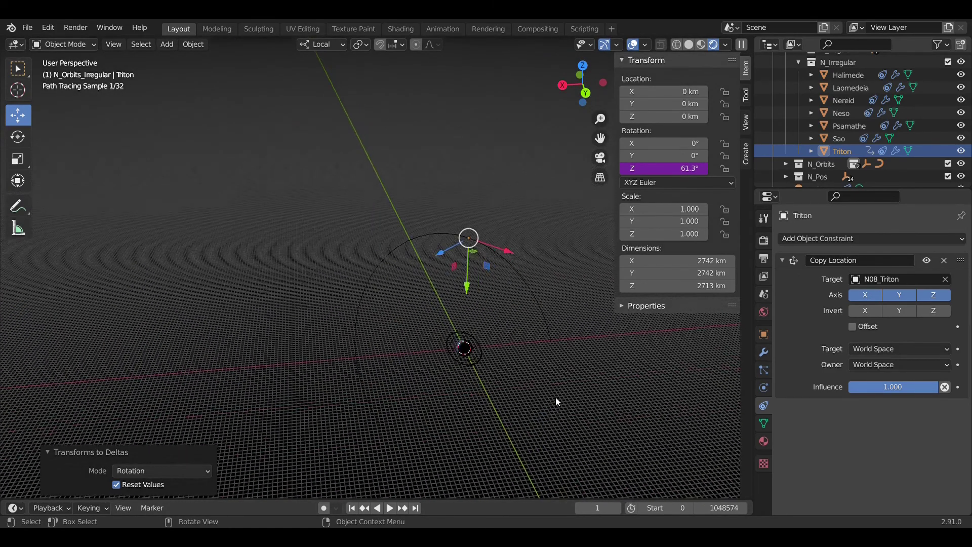
left_click(616, 508)
left_click(616, 507)
left_click(616, 507)
left_click(616, 507)
left_click(617, 507)
- Collapse the N_Irregular, N_Moons and Neptune collections and bring up the scene's output settings
scroll(816, 148, "up", 3)
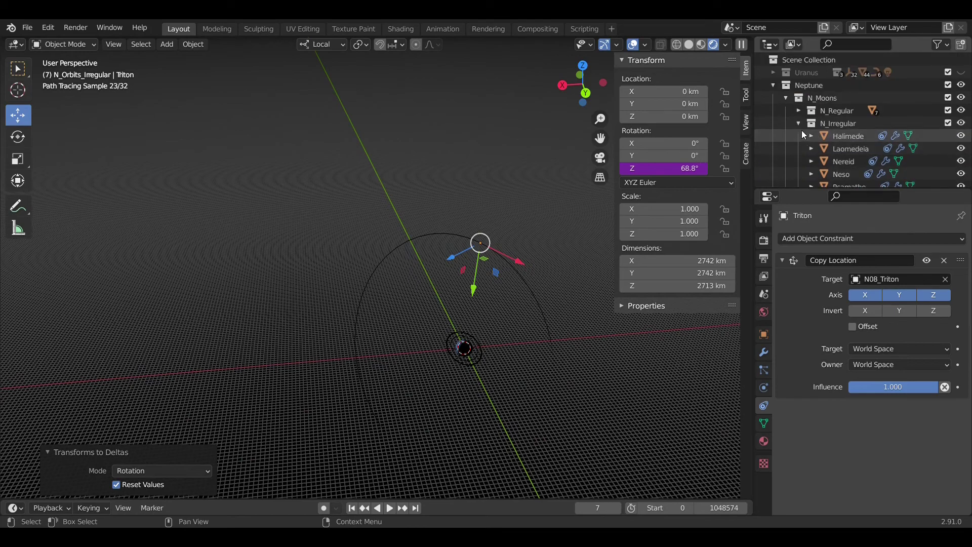
left_click(799, 126)
left_click(784, 98)
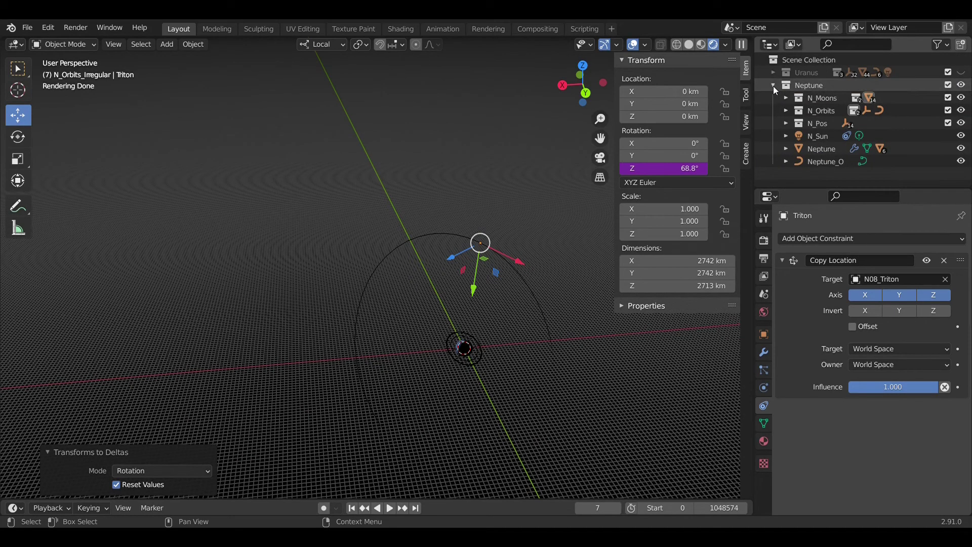
left_click(773, 85)
left_click(763, 260)
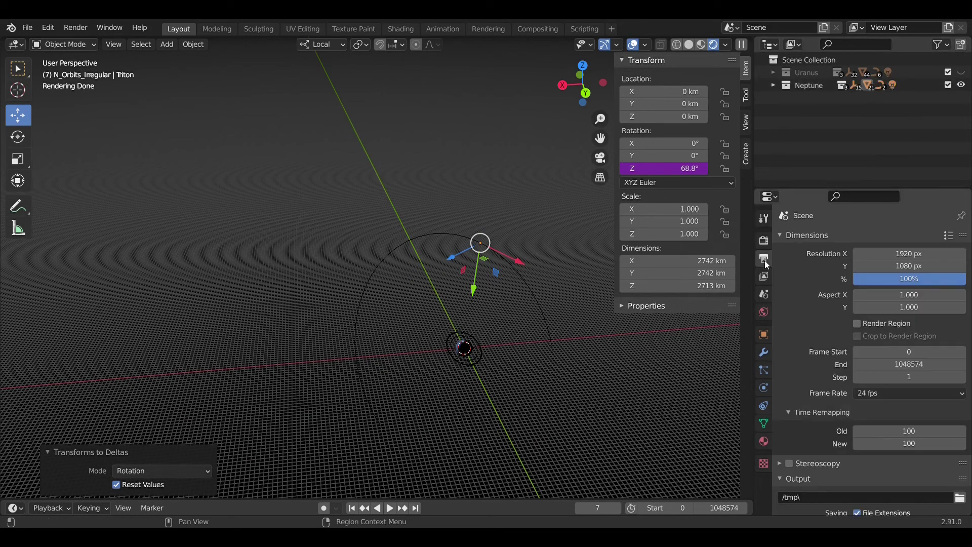
- Expand the Neptune collection, frame the Neptune planet in the viewport and return the timeline to frame 0
left_click(773, 85)
left_click(798, 148)
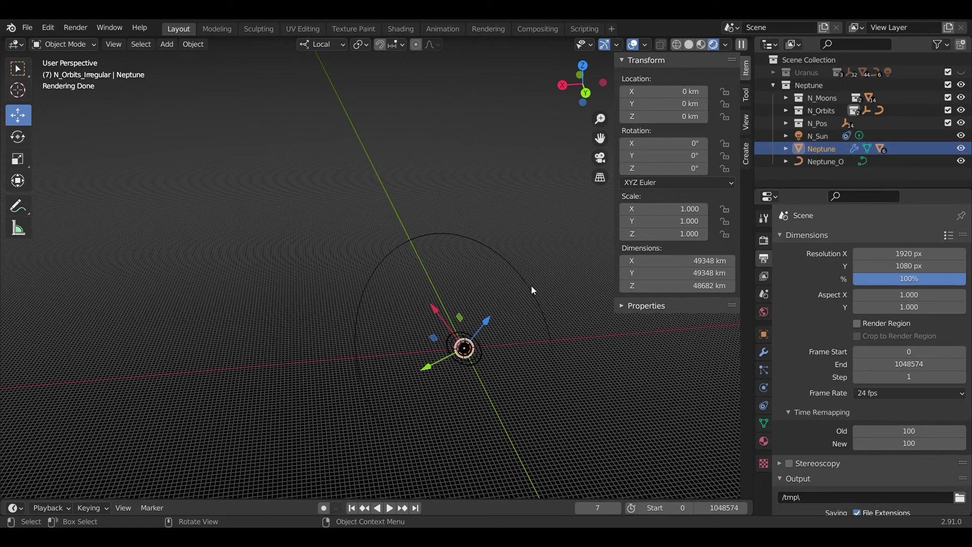
key("KP_Decimal")
left_click(351, 507)
middle_click_drag(317, 426, 486, 273)
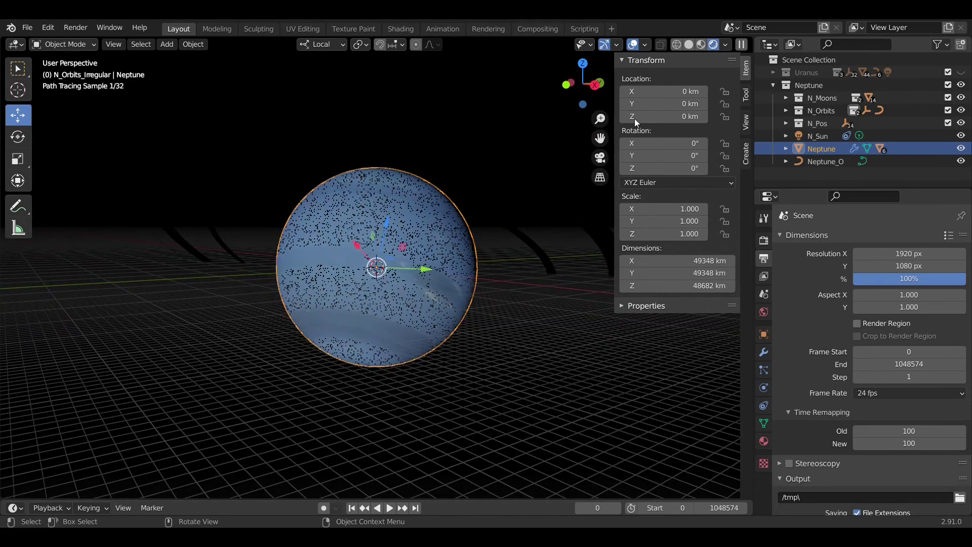
- Hide the viewport overlays and gizmos and activate the Select Box tool
left_click(632, 44)
left_click(604, 44)
scroll(524, 190, "down", 7)
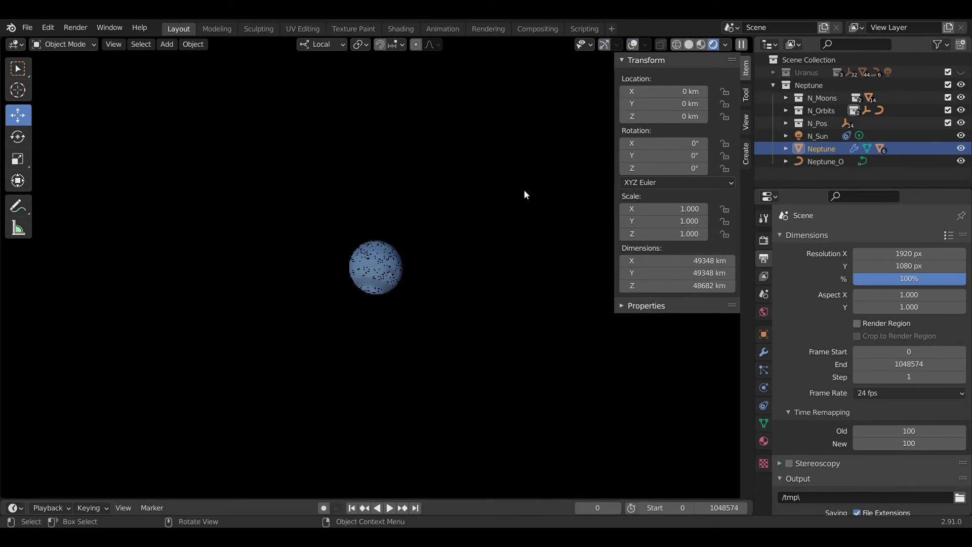
key("w")
- Isolate the Uranus collection in the viewport and switch the visibility back to the Neptune collection
scroll(481, 180, "up", 3)
scroll(503, 192, "down", 8)
key("1")
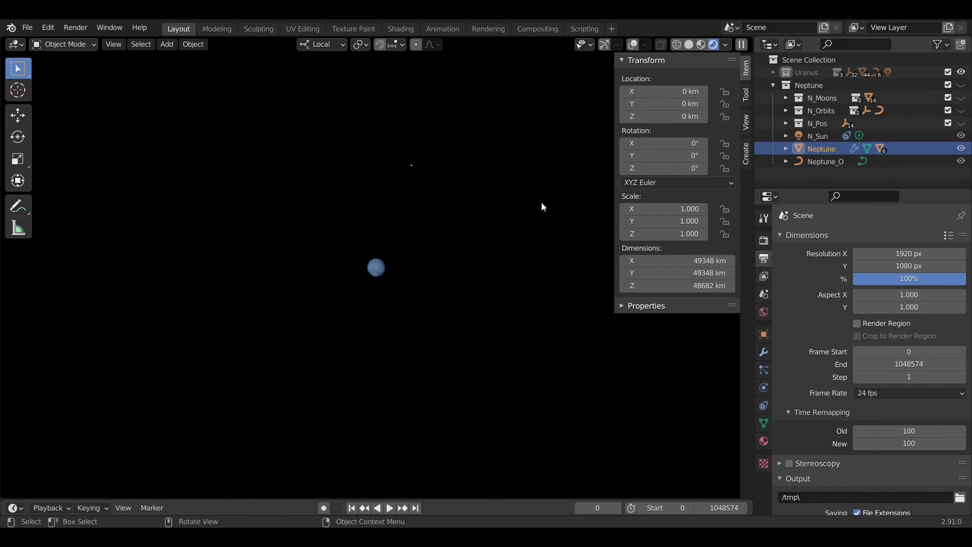
key("2")
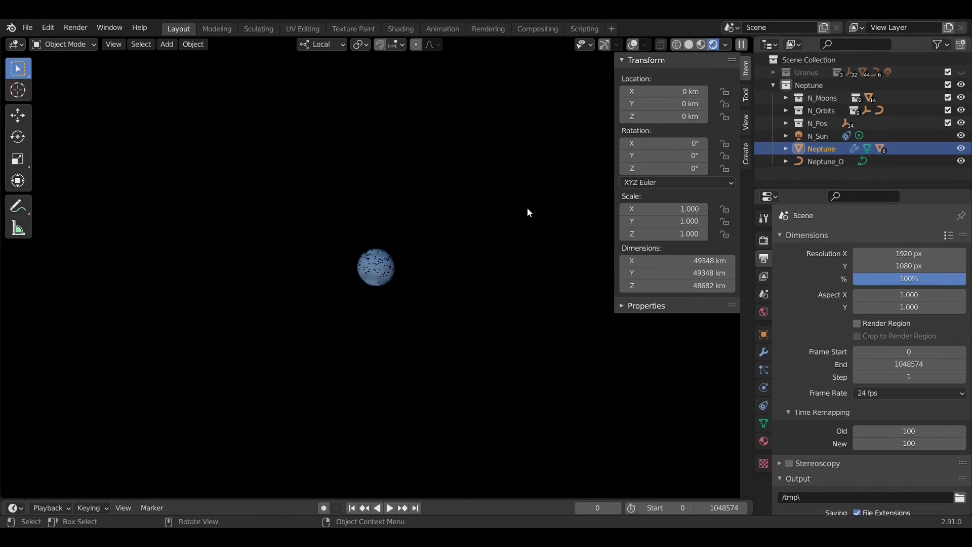
- Examine the rendered Neptune up close and from far enough away to include its moon
scroll(527, 208, "up", 5)
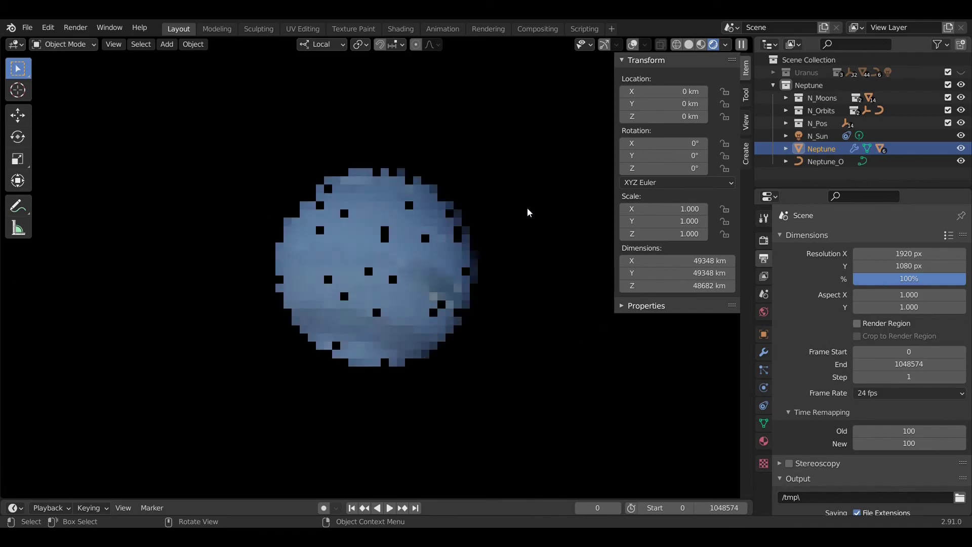
scroll(527, 208, "down", 4)
scroll(527, 207, "up", 9)
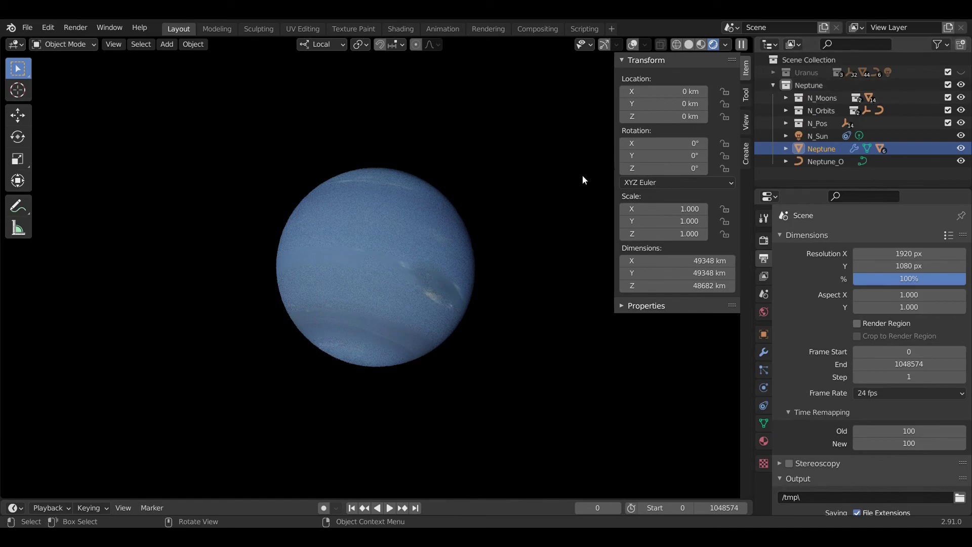
scroll(523, 196, "down", 5)
scroll(549, 160, "up", 6)
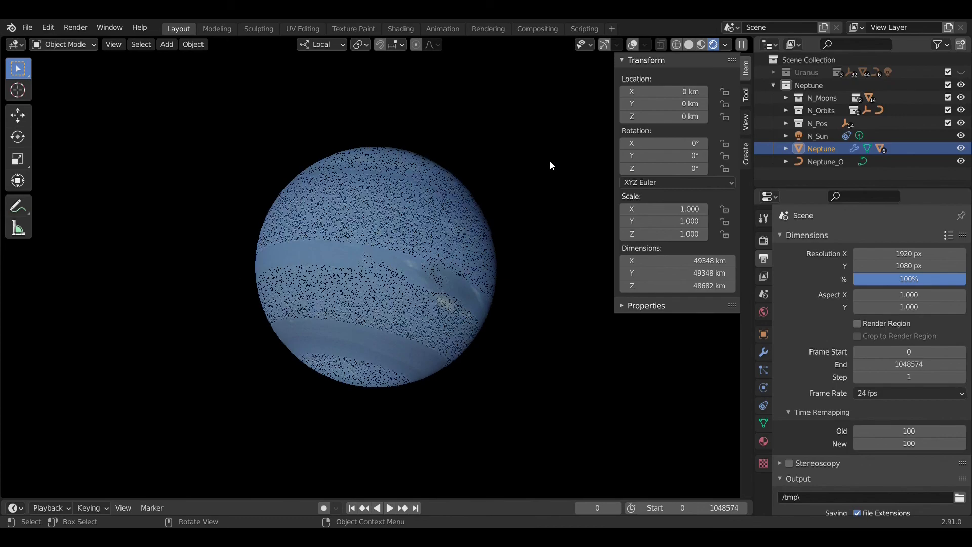
scroll(538, 185, "down", 10)
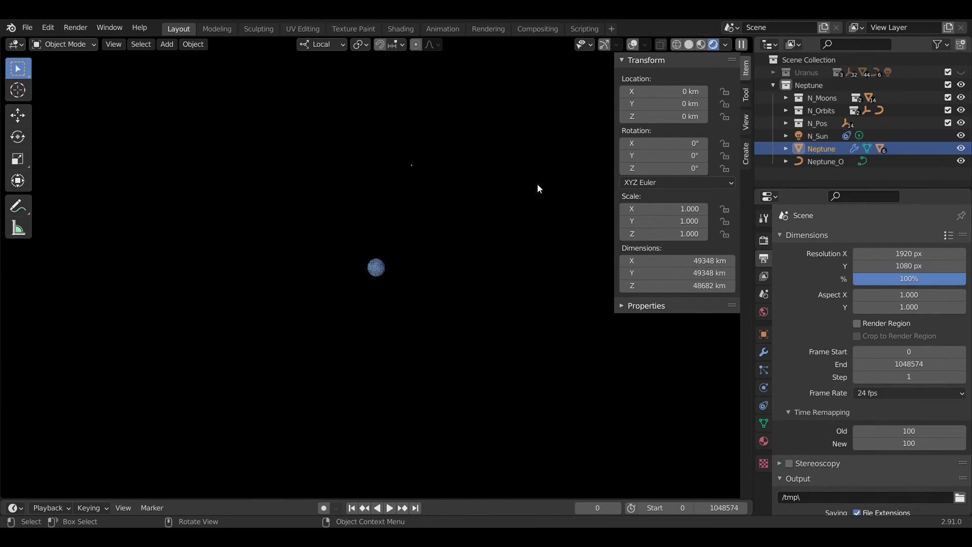
scroll(538, 188, "up", 1)
scroll(538, 188, "up", 1)
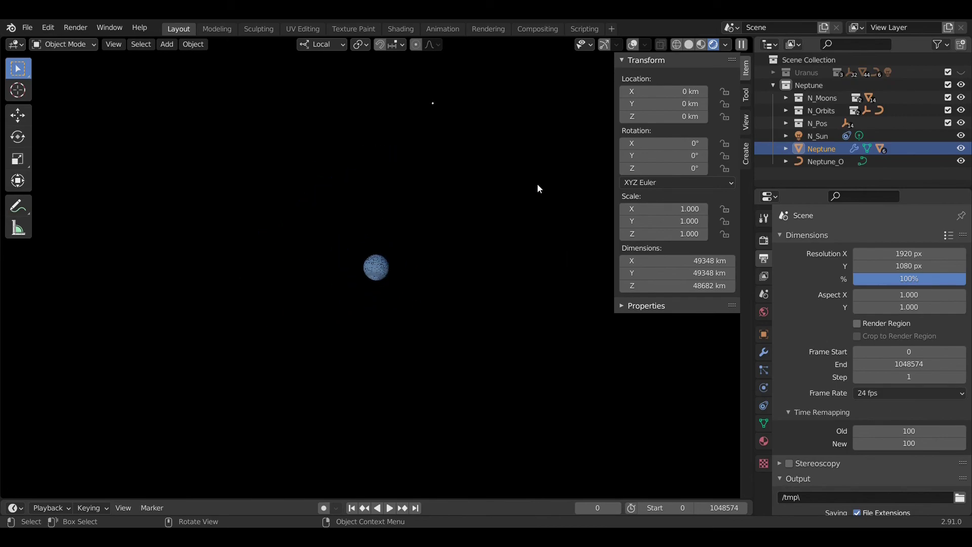